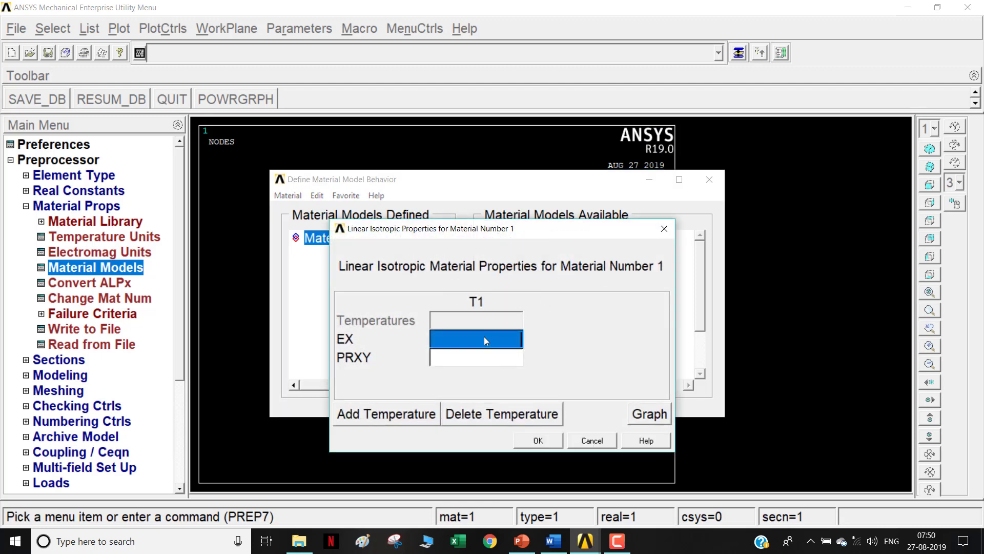
Step: Define linear isotropic properties for material 1 with EX 2e5 and PRXY 0.3, and close the material model definition
type("2e5")
key("Tab")
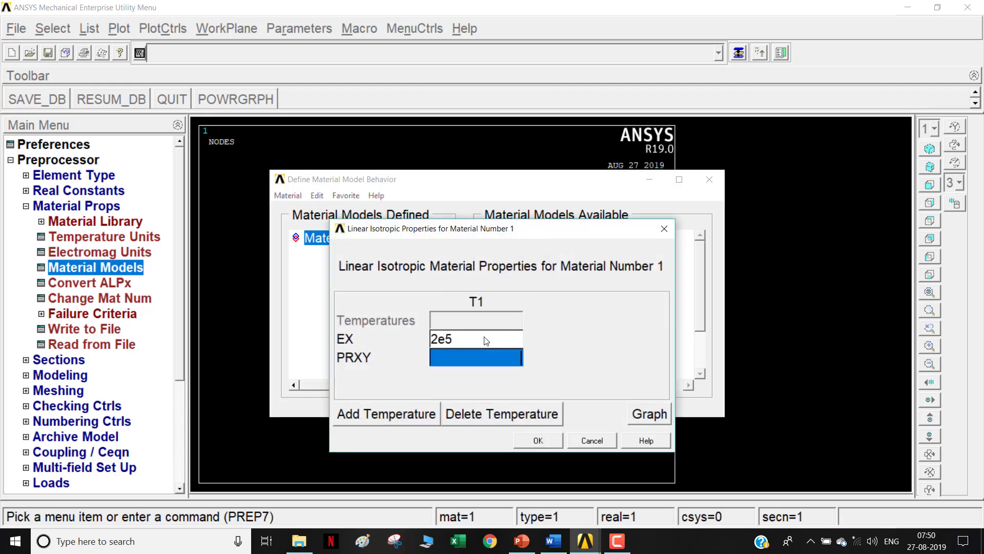
type("0.3")
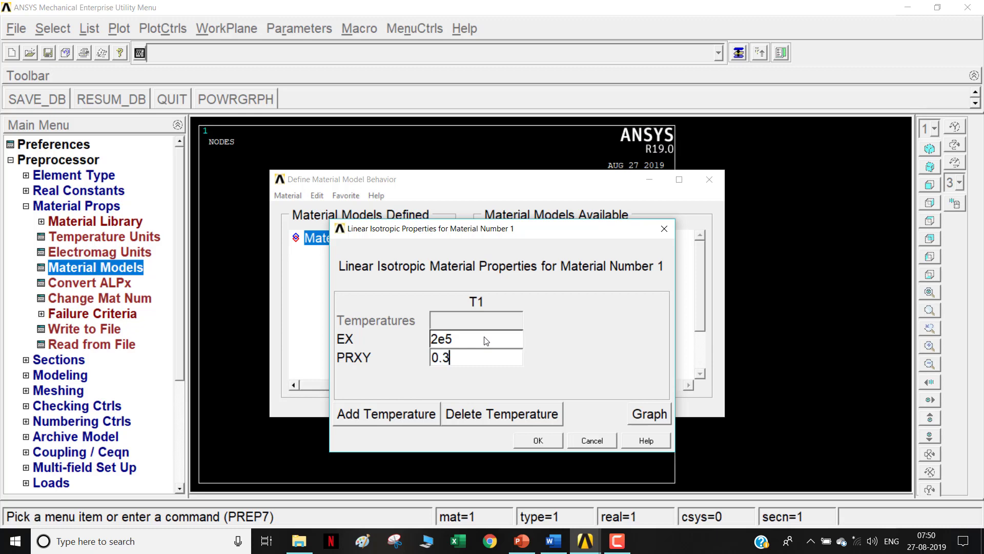
left_click(533, 441)
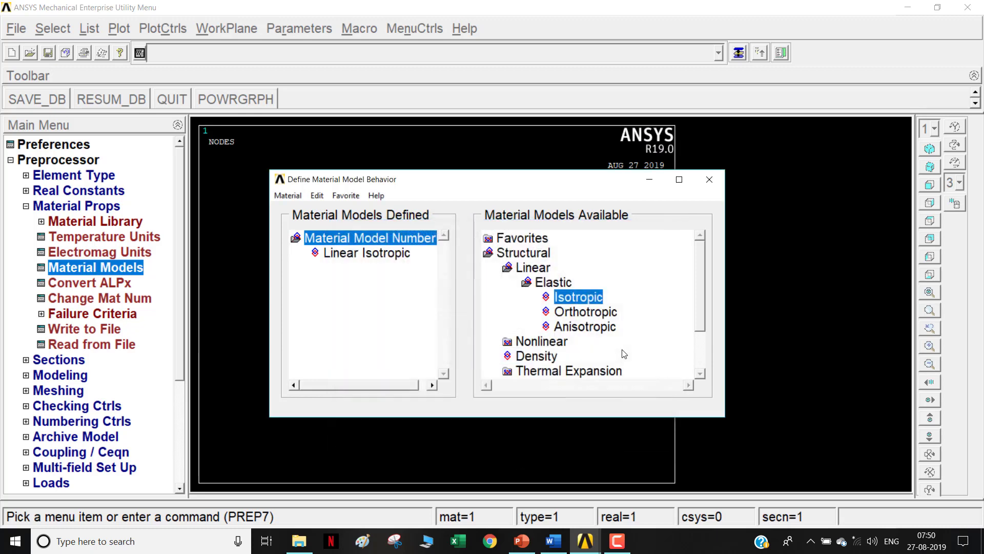
left_click(709, 180)
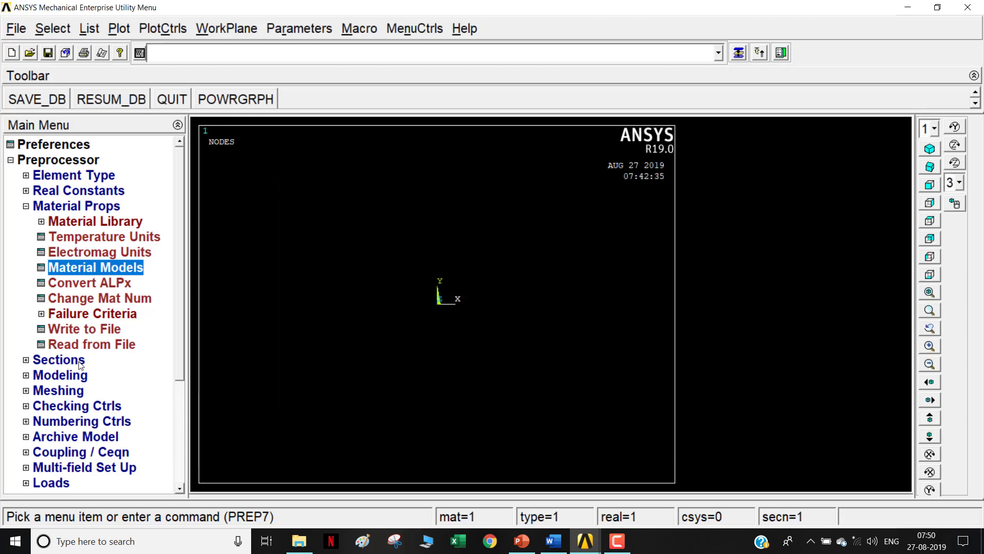
Step: Open the Beam Tool for defining a common beam cross-section
left_click(82, 359)
left_click(67, 254)
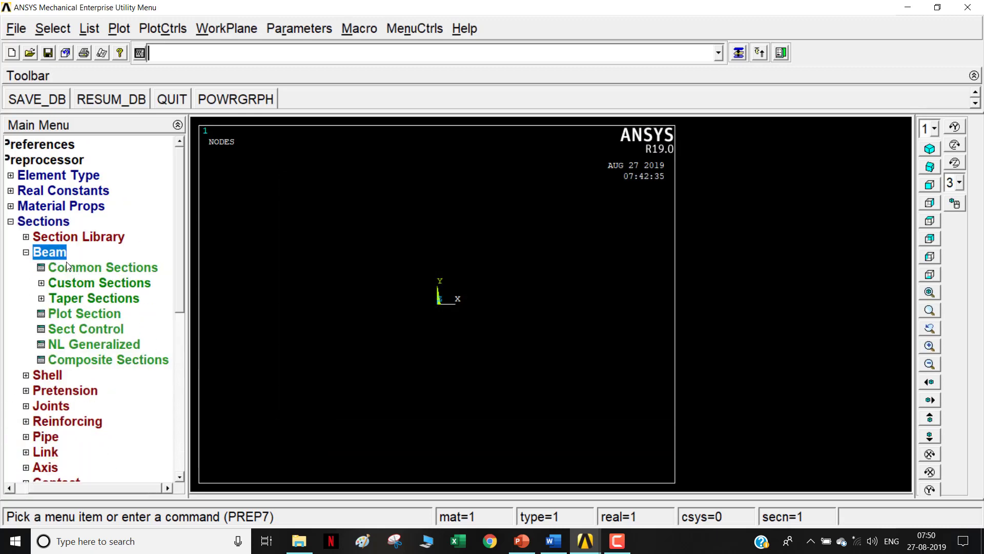
left_click(70, 280)
left_click(69, 268)
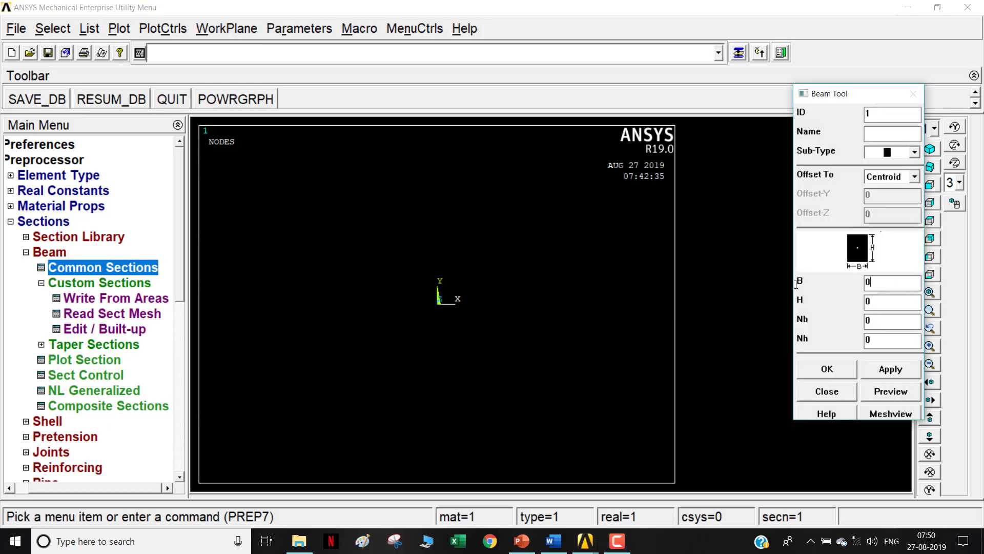
Step: Switch to PowerPoint and check the column's cross-section dimensions on the Problem Definition slide, ending on the fixed-free Boundary Conditions slide
left_click(520, 540)
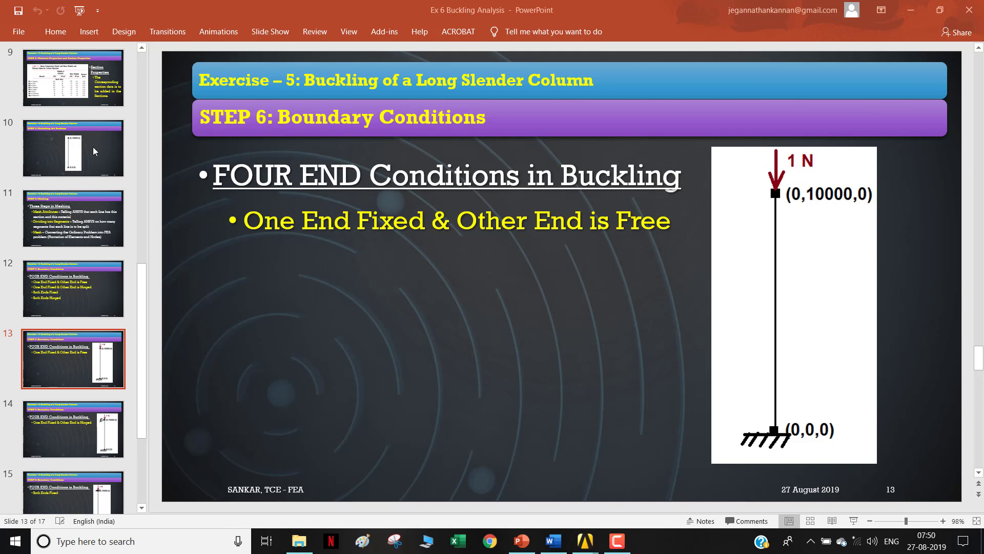
scroll(93, 158, "up", 4)
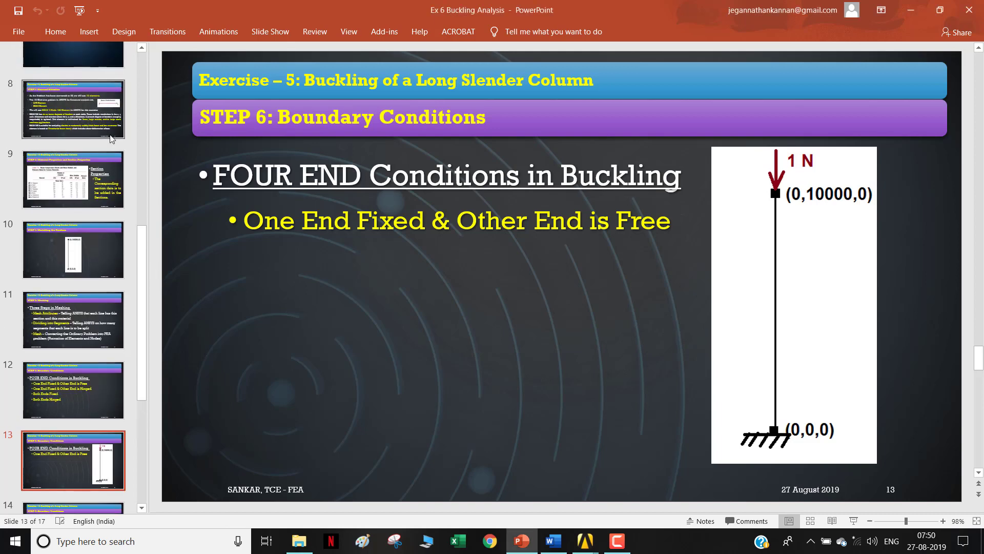
scroll(111, 144, "up", 1)
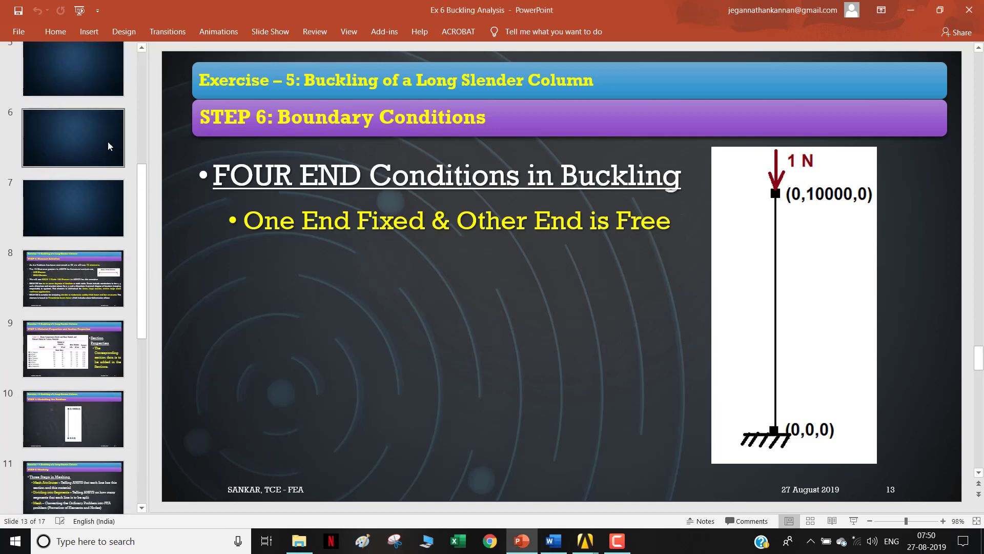
left_click(95, 195)
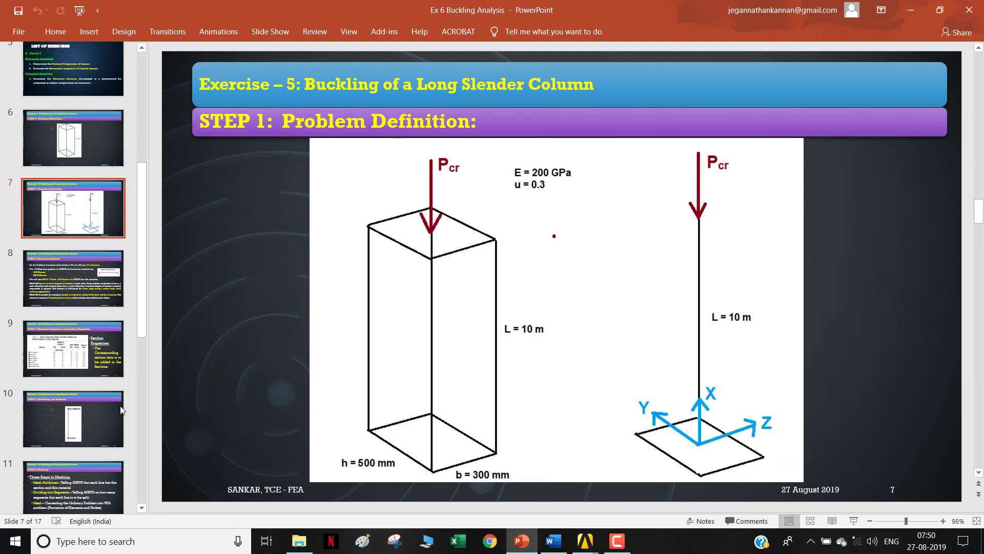
scroll(108, 415, "down", 2)
scroll(109, 415, "down", 2)
left_click(73, 425)
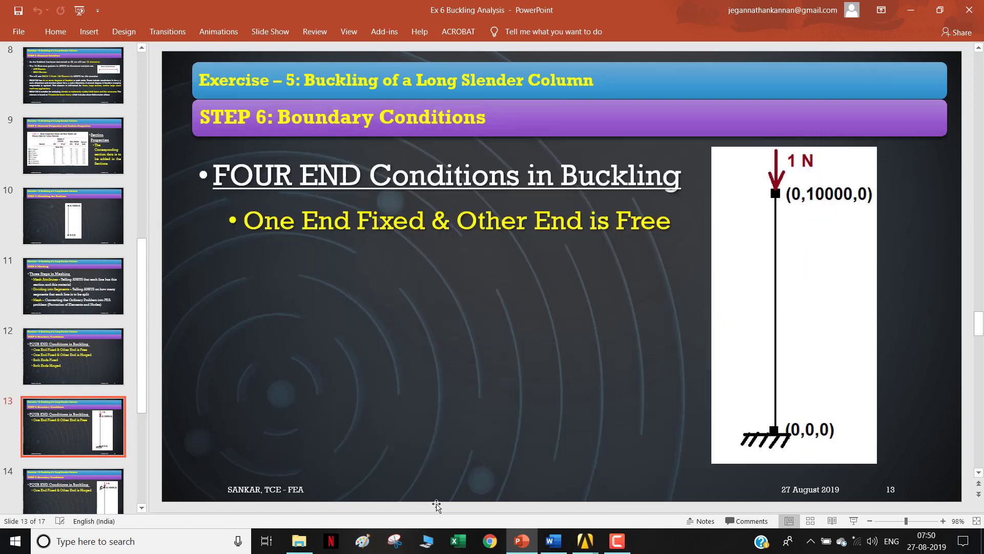
Step: Switch back to ANSYS and define the rectangular beam section with width B 300 and height H 500
left_click(521, 540)
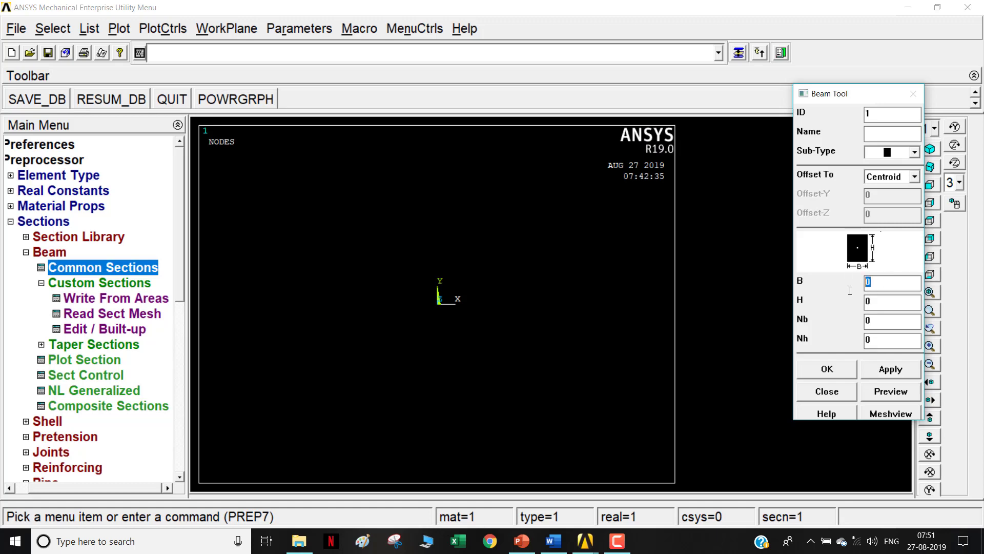
type("00500")
left_click(833, 368)
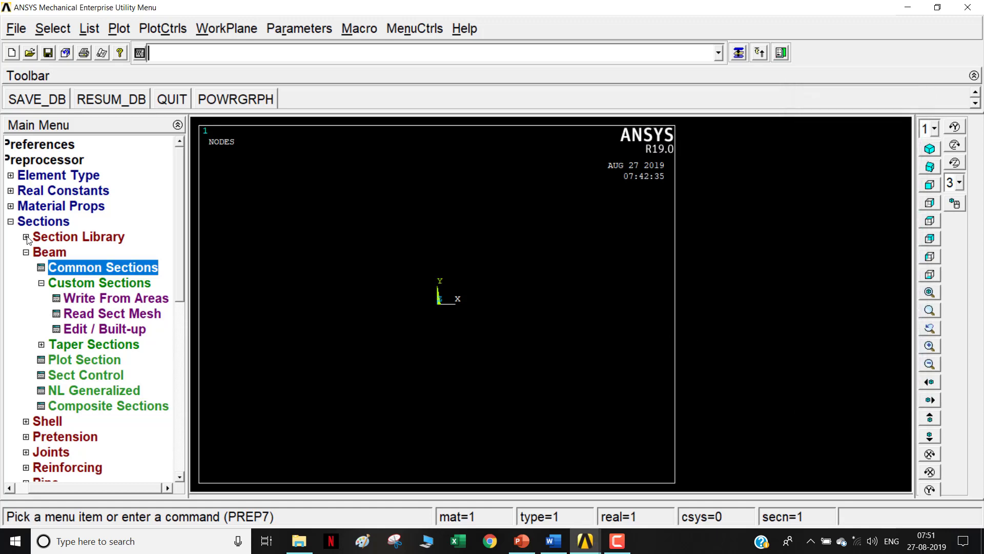
Step: Create keypoint 1 at the origin and keypoint 2 at Y 10000 in the active coordinate system
left_click(51, 221)
left_click(60, 236)
left_click(67, 252)
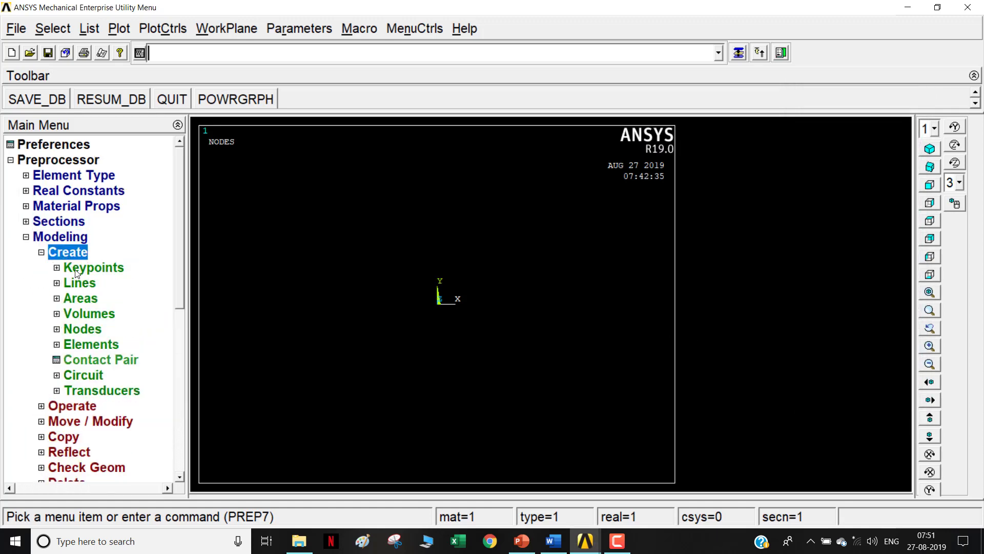
left_click(82, 268)
left_click(100, 301)
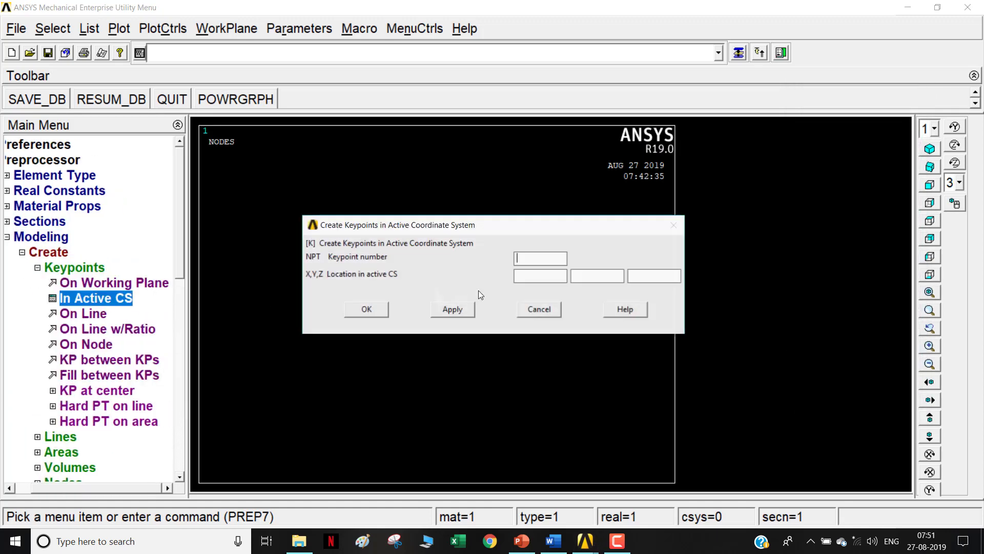
type("1")
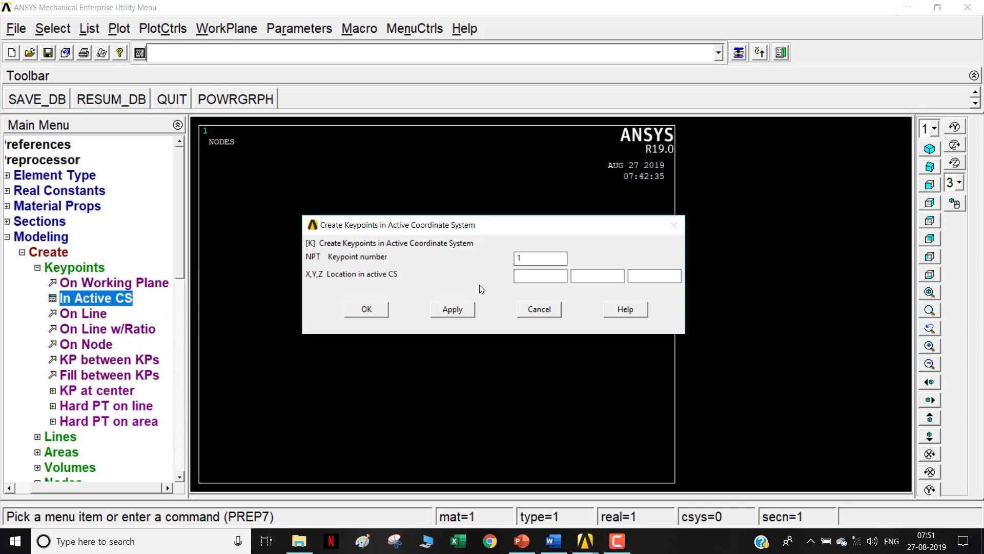
left_click(458, 310)
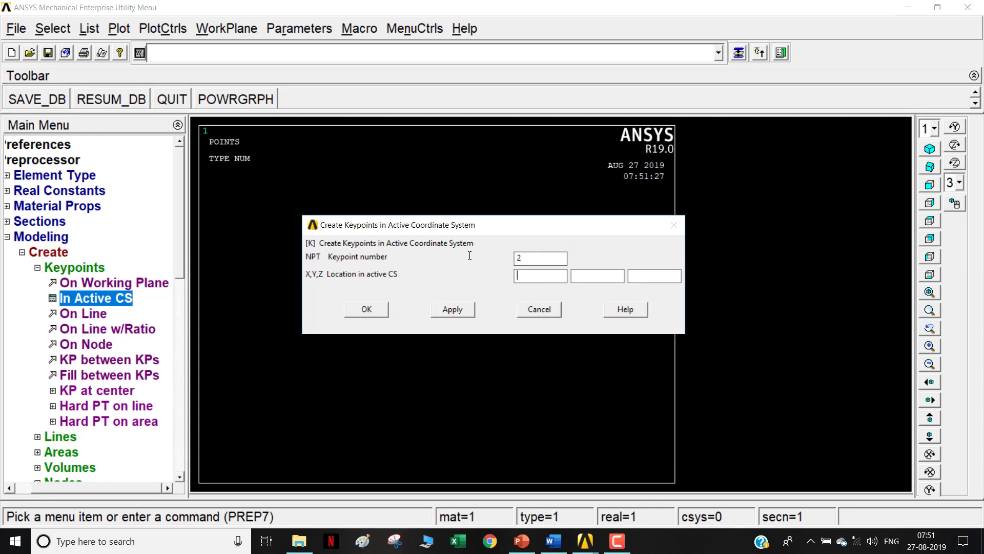
type("10000")
left_click(366, 309)
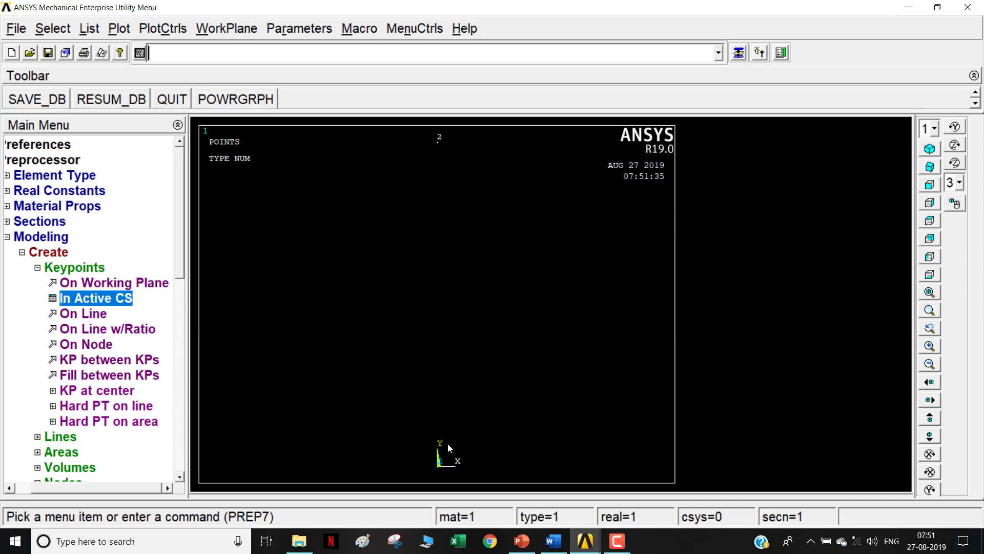
Step: Create a straight line from keypoint 1 to keypoint 2 to represent the column
left_click(95, 269)
left_click(81, 283)
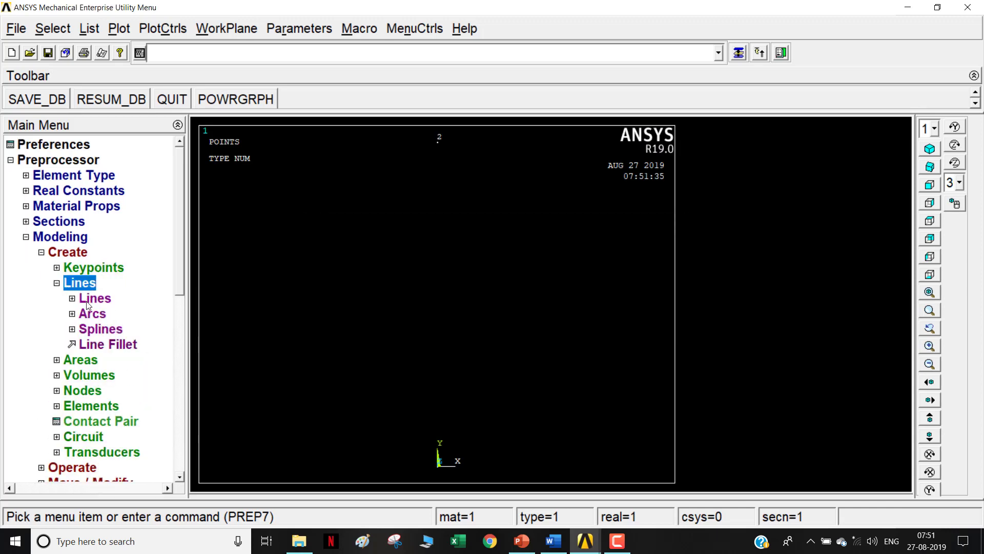
left_click(92, 299)
left_click(121, 313)
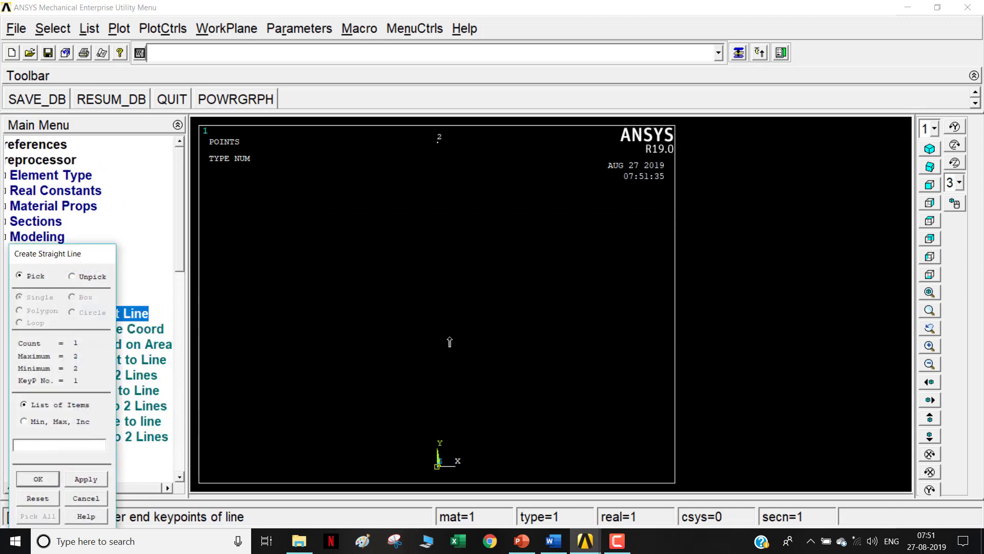
left_click(465, 190)
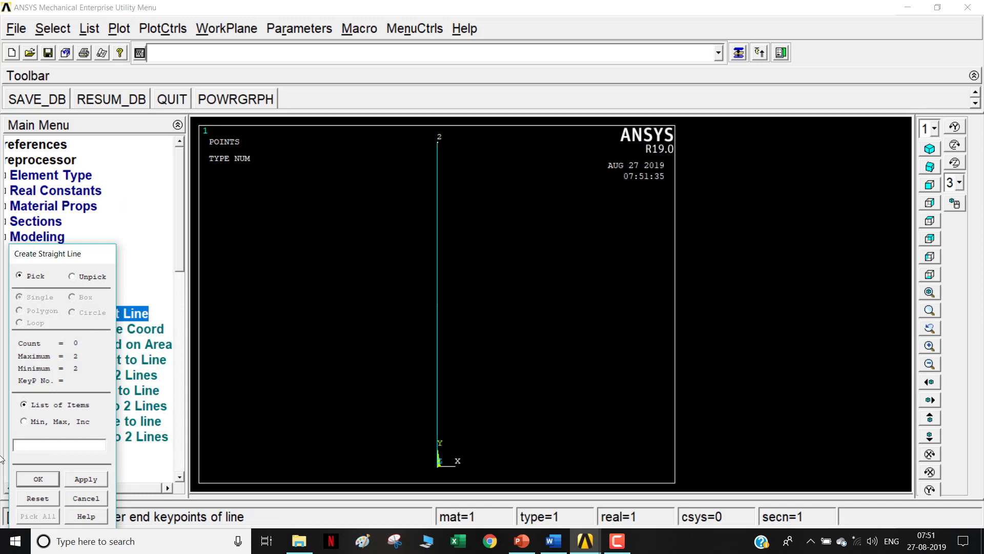
left_click(51, 475)
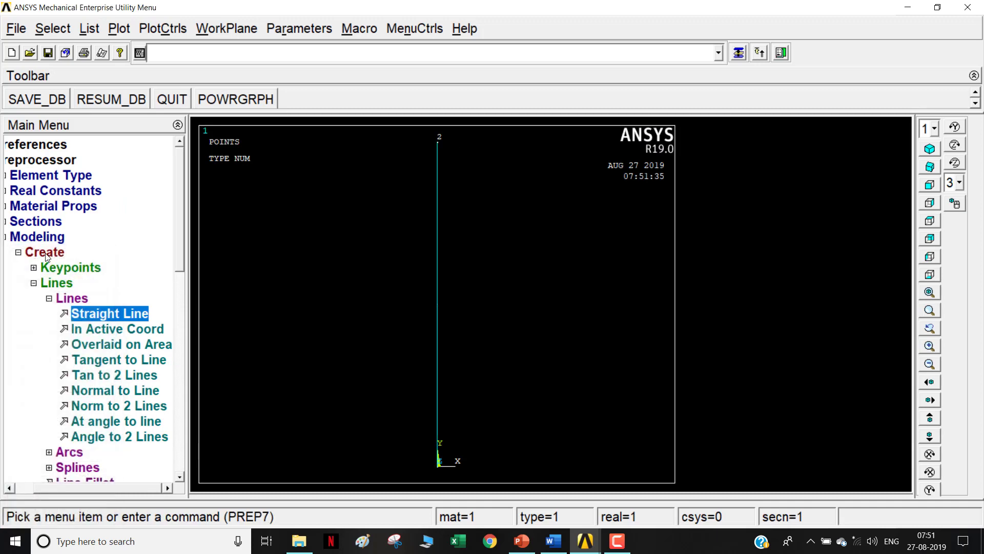
Step: Set the manual mesh size on all lines to 100 element divisions
left_click(46, 254)
left_click(44, 240)
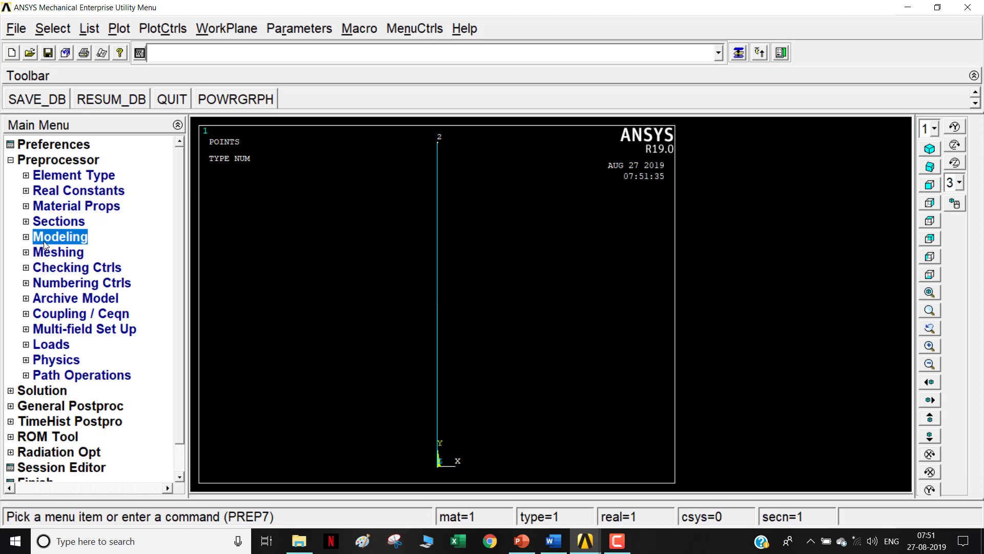
left_click(41, 253)
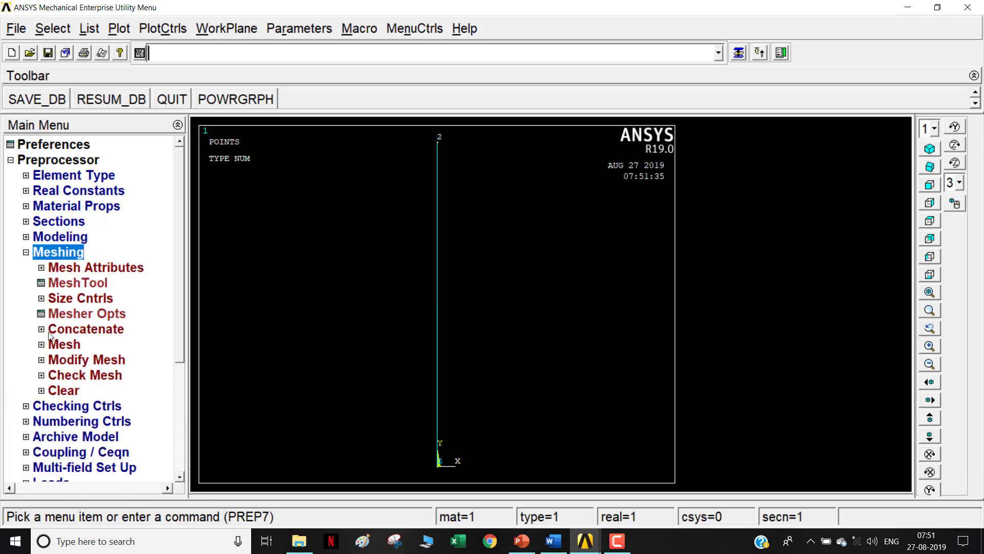
left_click(73, 301)
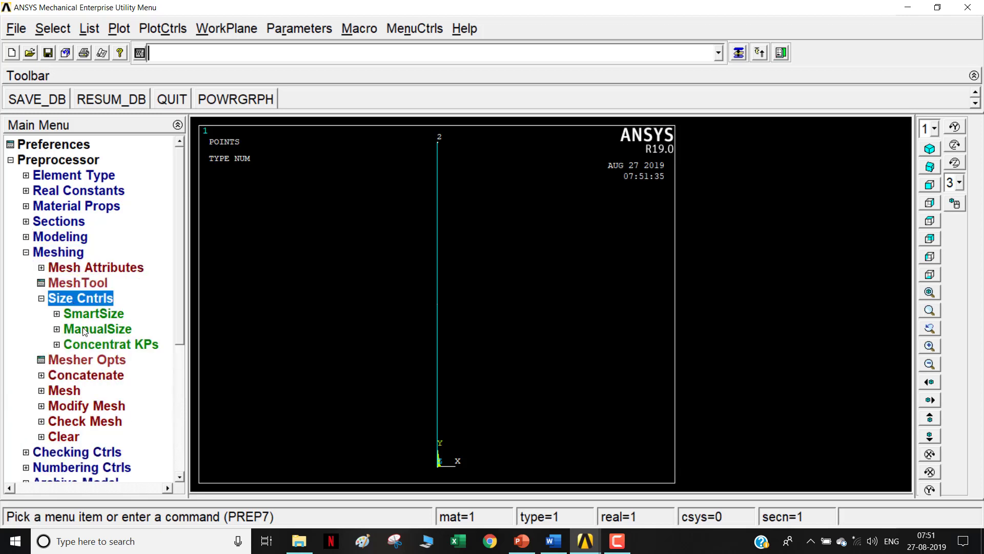
left_click(94, 329)
left_click(99, 377)
left_click(119, 390)
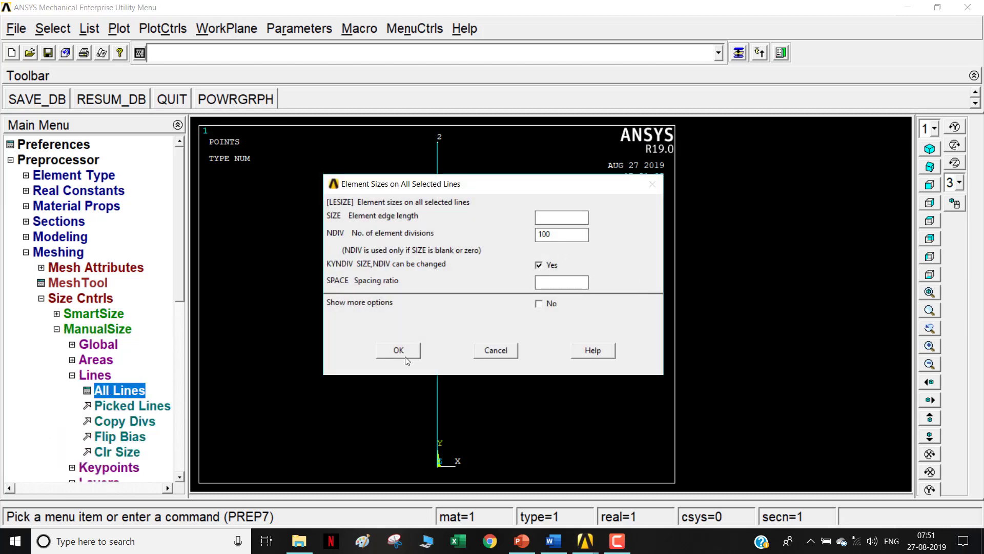
left_click(392, 351)
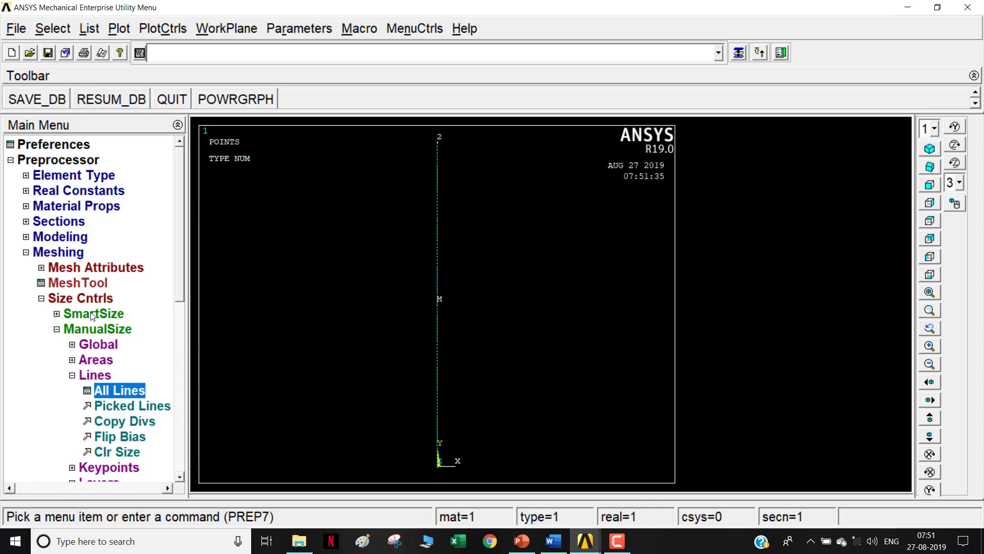
Step: Mesh the vertical column line
left_click(81, 299)
left_click(79, 348)
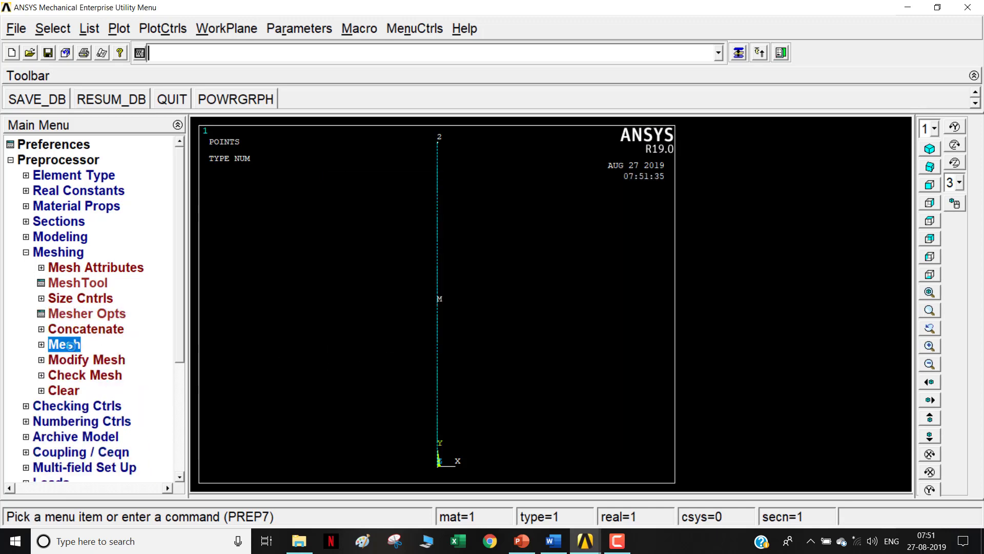
left_click(81, 381)
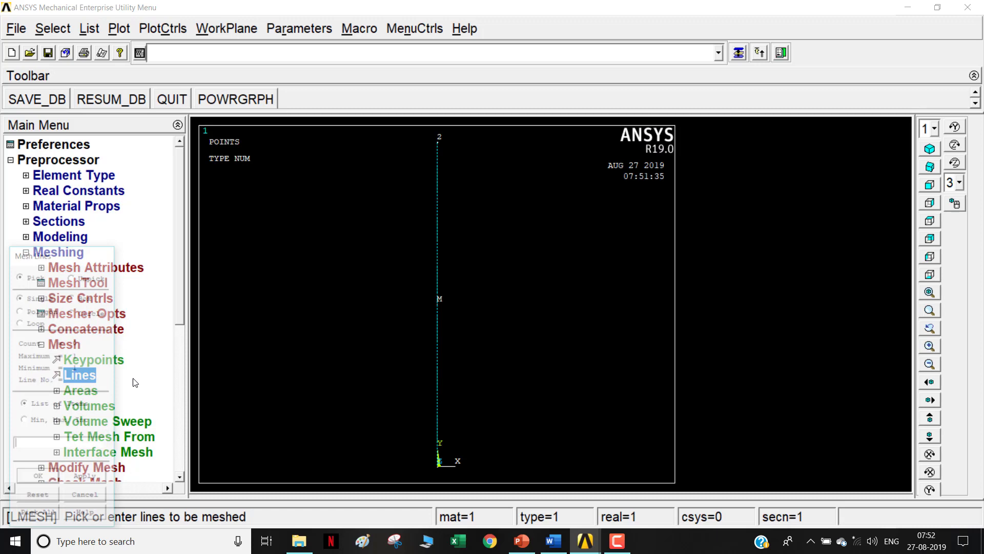
left_click(445, 366)
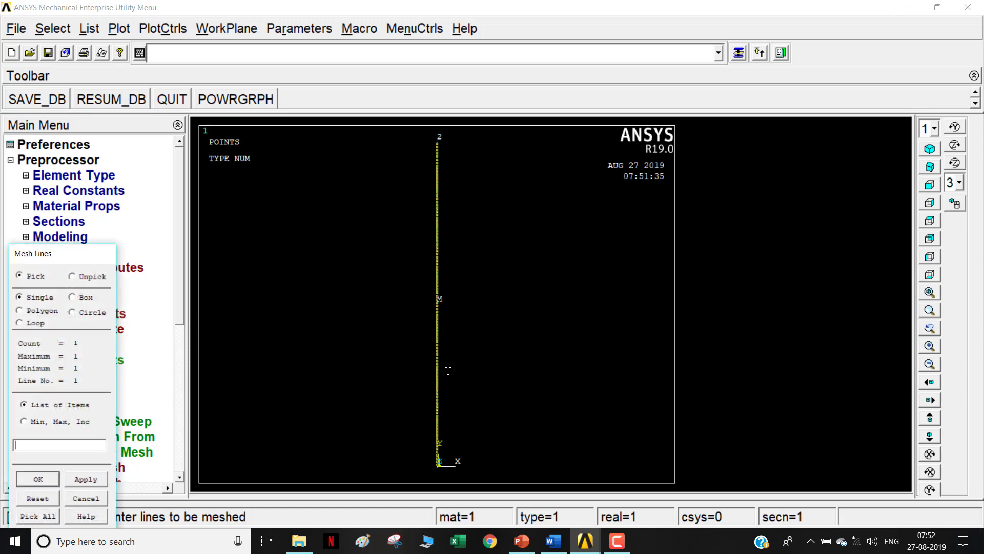
left_click(46, 472)
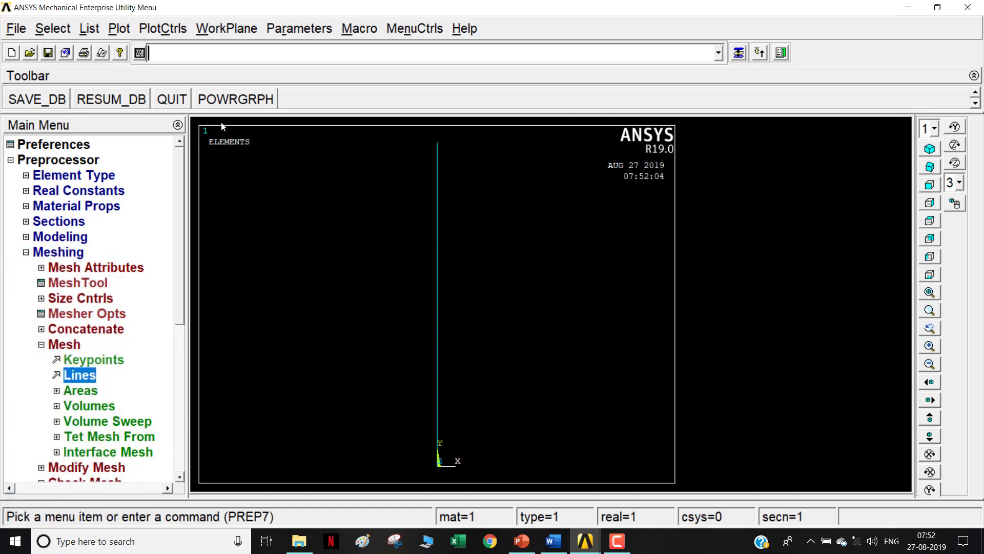
Step: Switch to PowerPoint to examine the boundary conditions for the column with one end fixed and the other free, and return to ANSYS
left_click(57, 266)
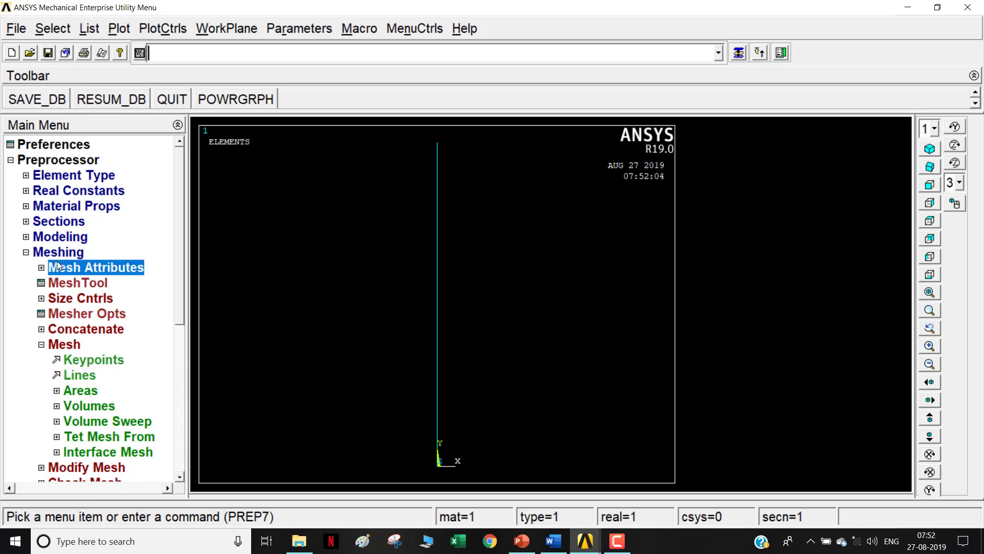
left_click(57, 253)
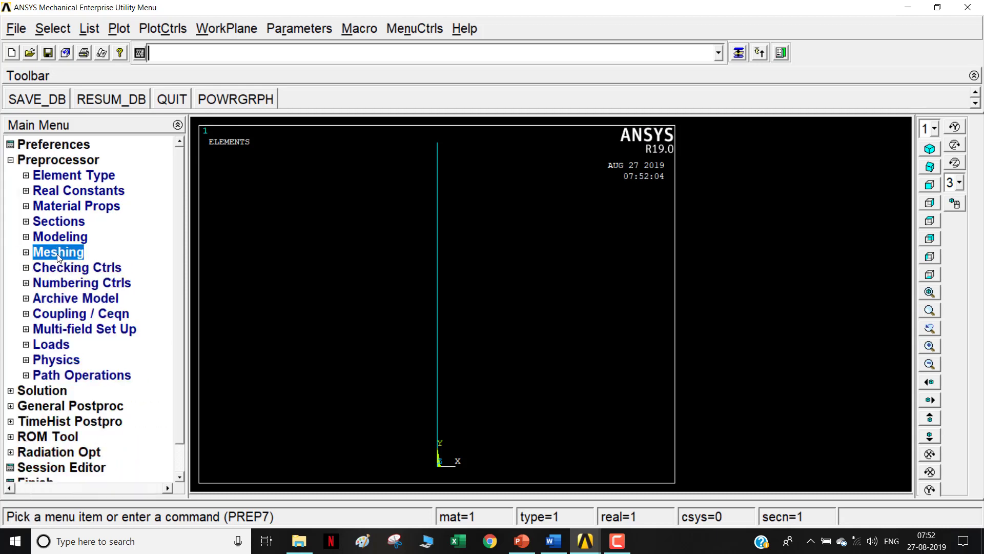
left_click(51, 344)
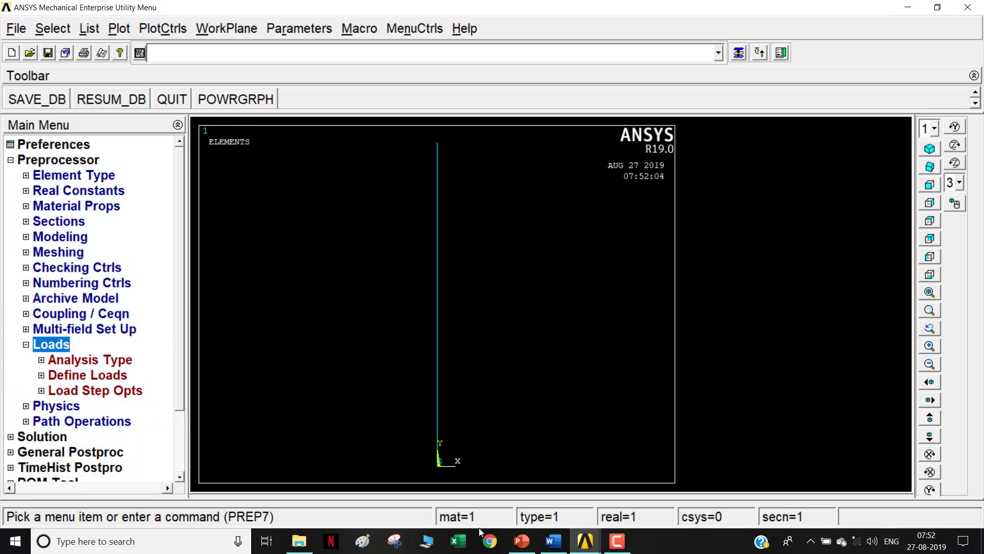
left_click(521, 541)
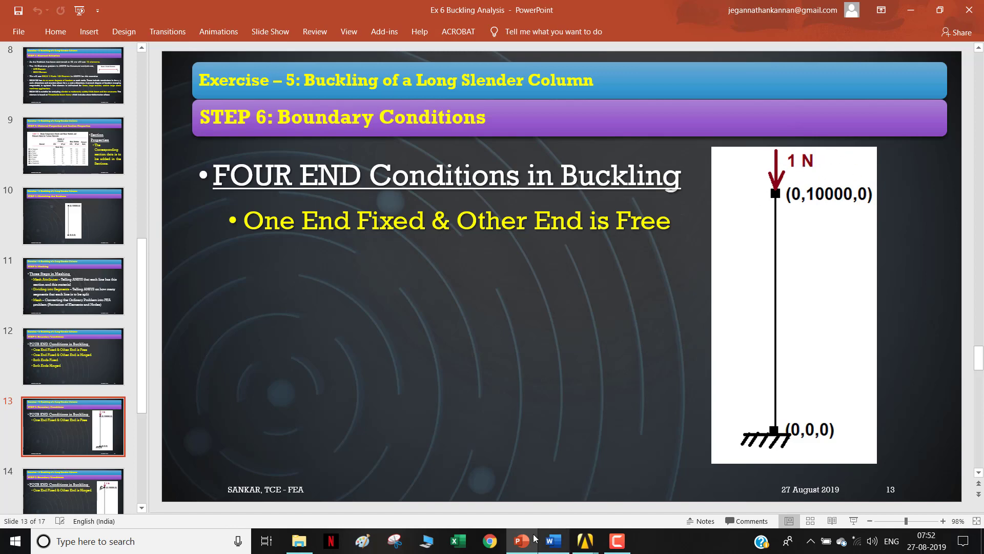
mouse_move(534, 539)
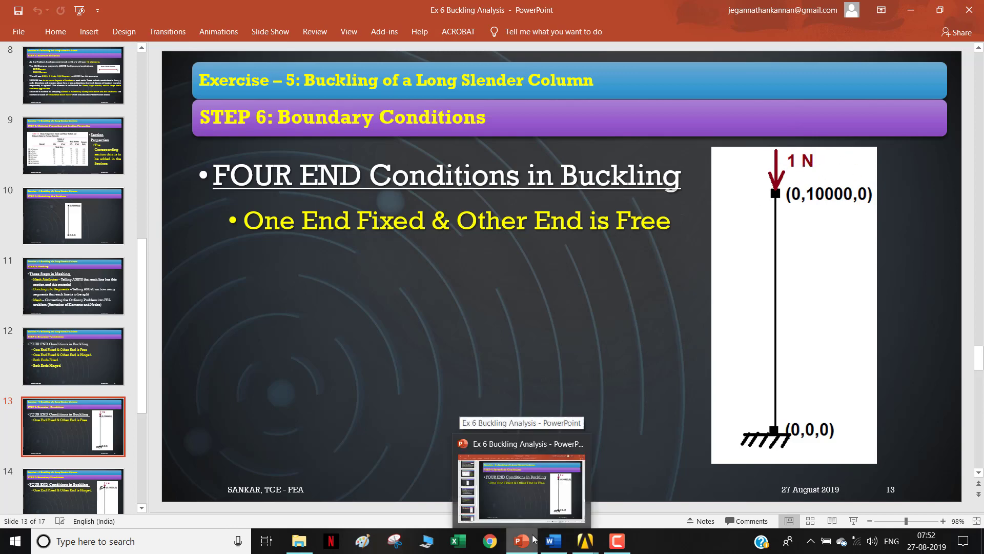
left_click(534, 538)
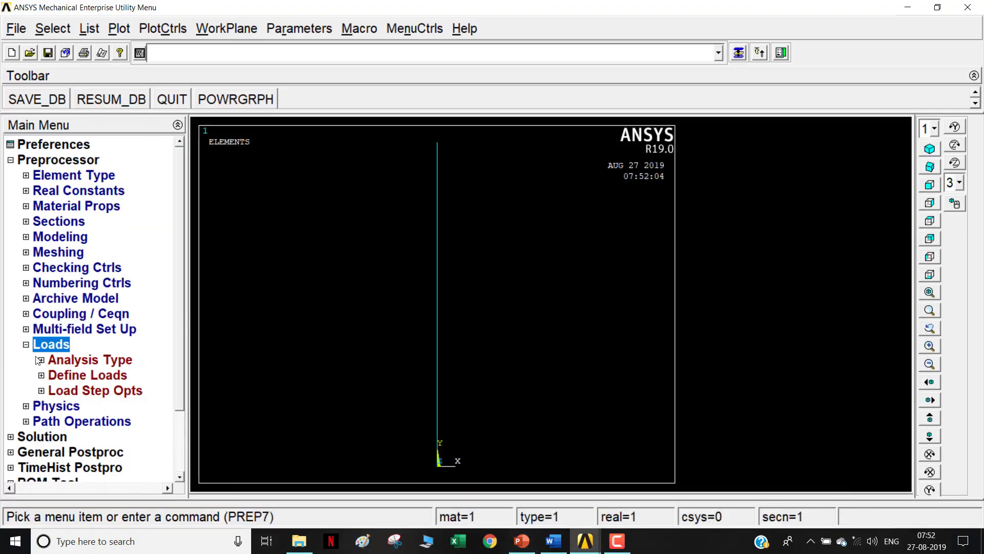
Step: Apply a displacement constraint on all degrees of freedom (All DOF) to the keypoint at the column's base
left_click(59, 379)
left_click(75, 406)
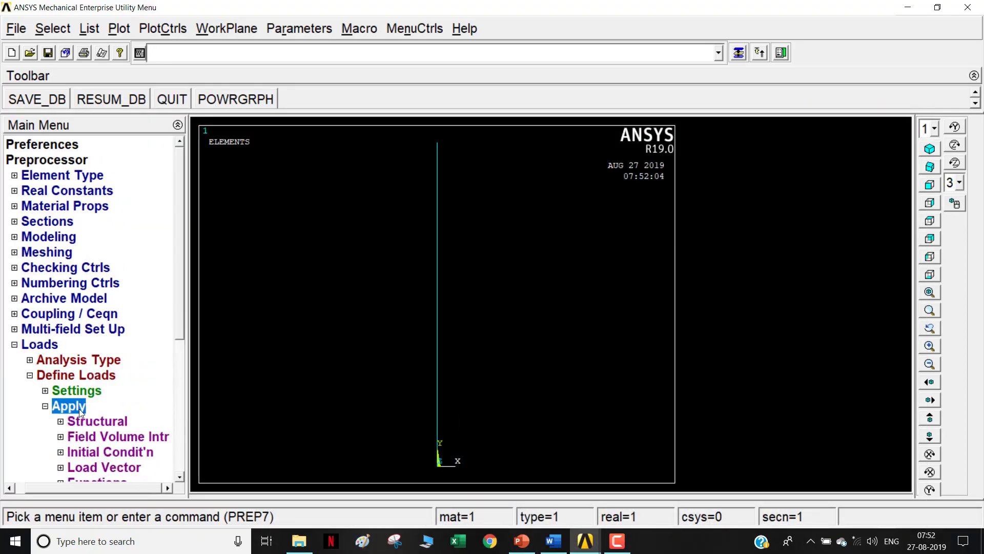
left_click(83, 419)
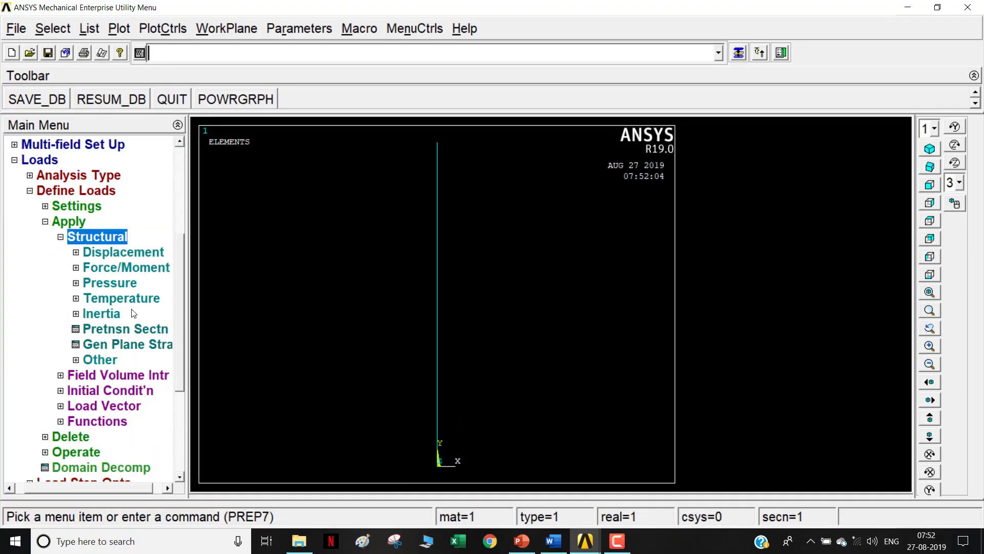
left_click(130, 257)
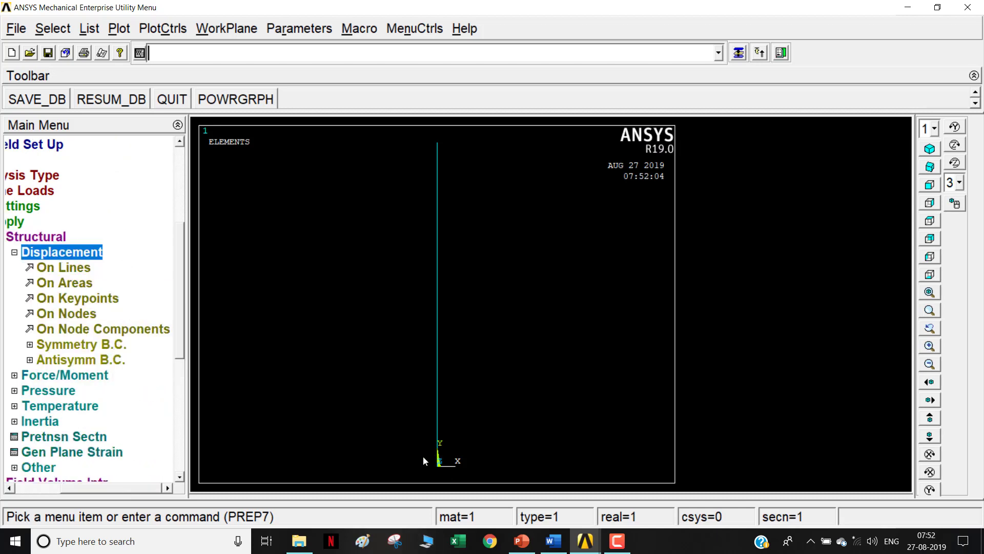
left_click(87, 299)
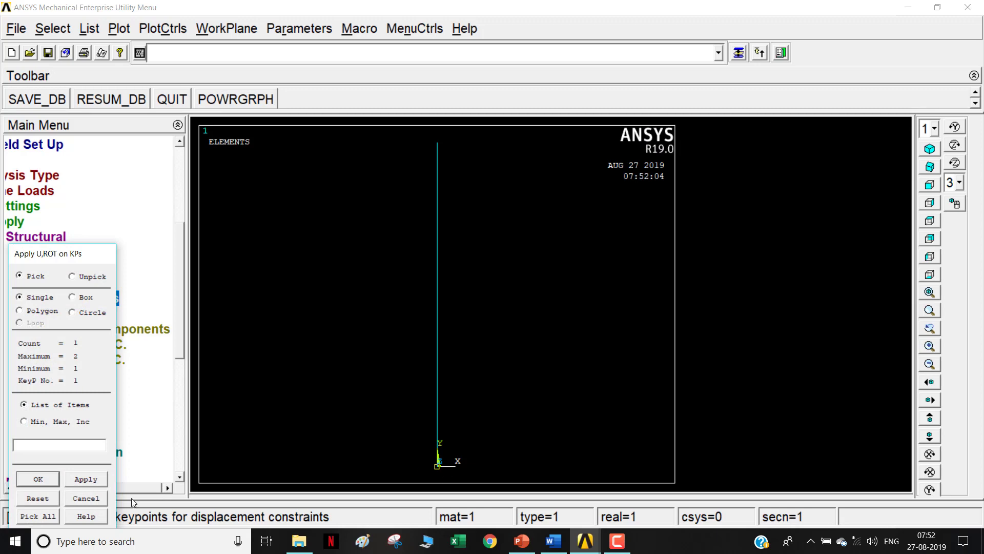
left_click(38, 478)
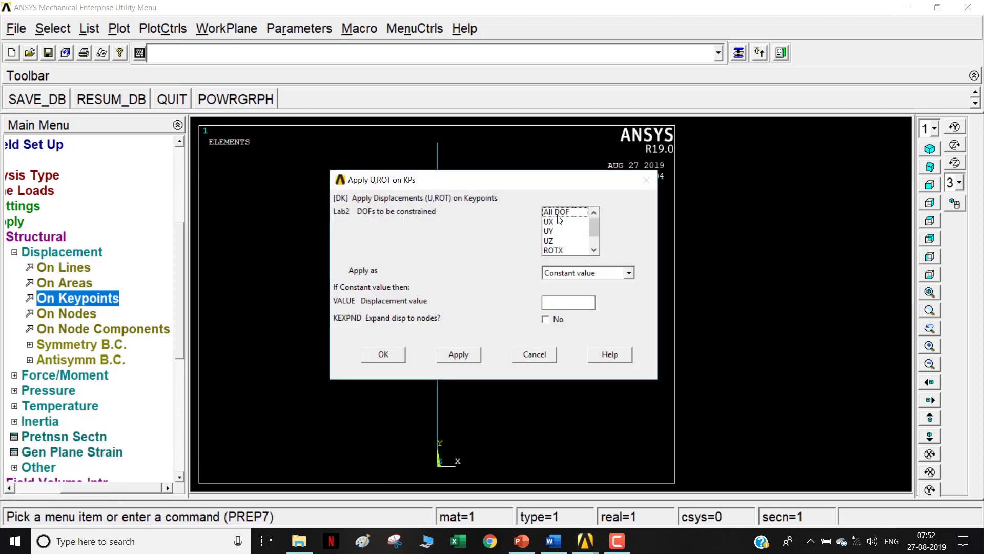
left_click(560, 216)
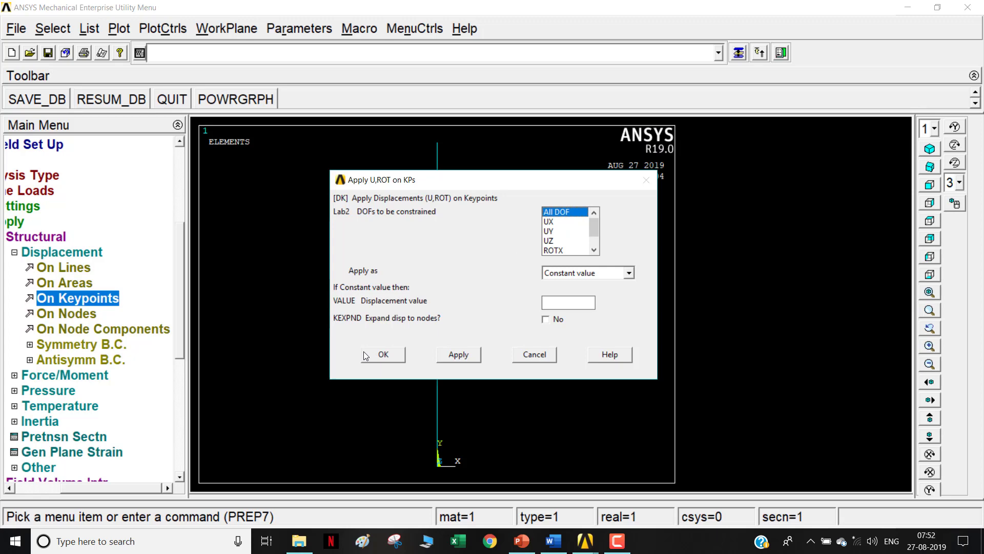
left_click(382, 354)
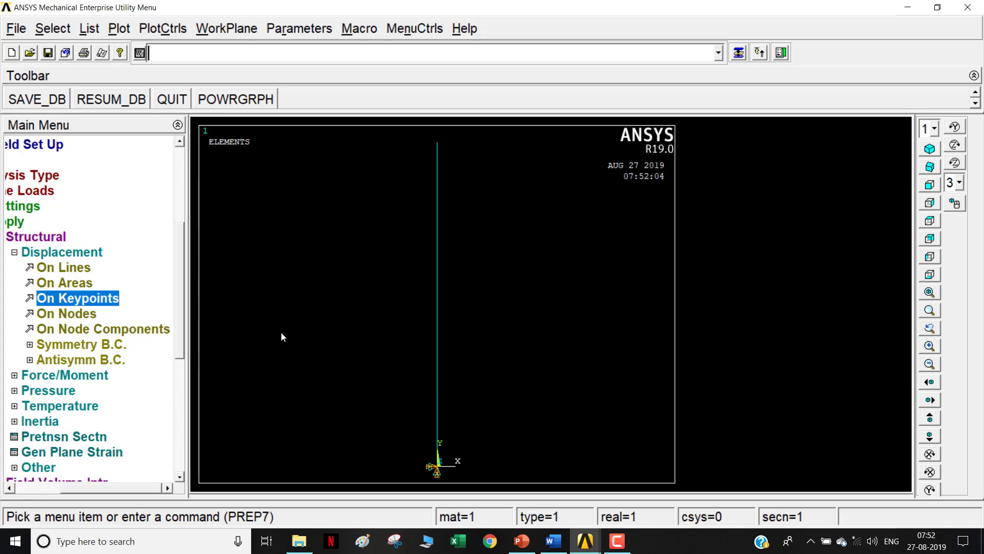
Step: Apply a downward 1 N force in the Y direction (FY) to the keypoint at the column's upper end
double_click(77, 257)
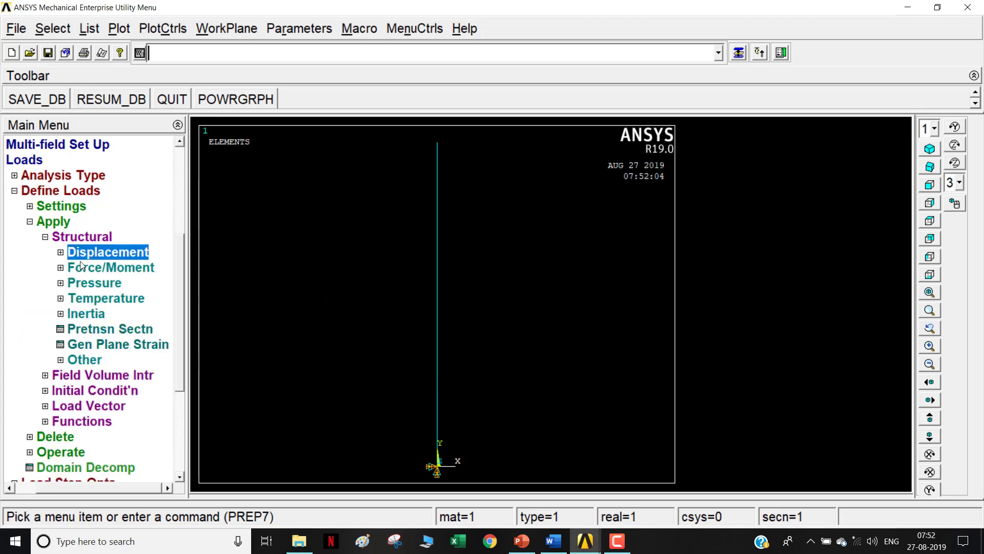
double_click(81, 263)
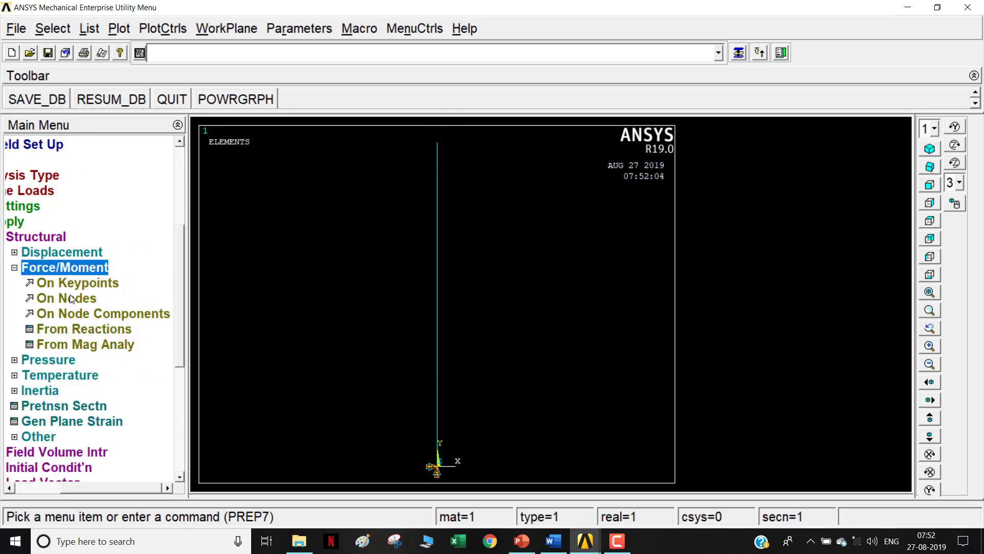
left_click(79, 285)
left_click(437, 143)
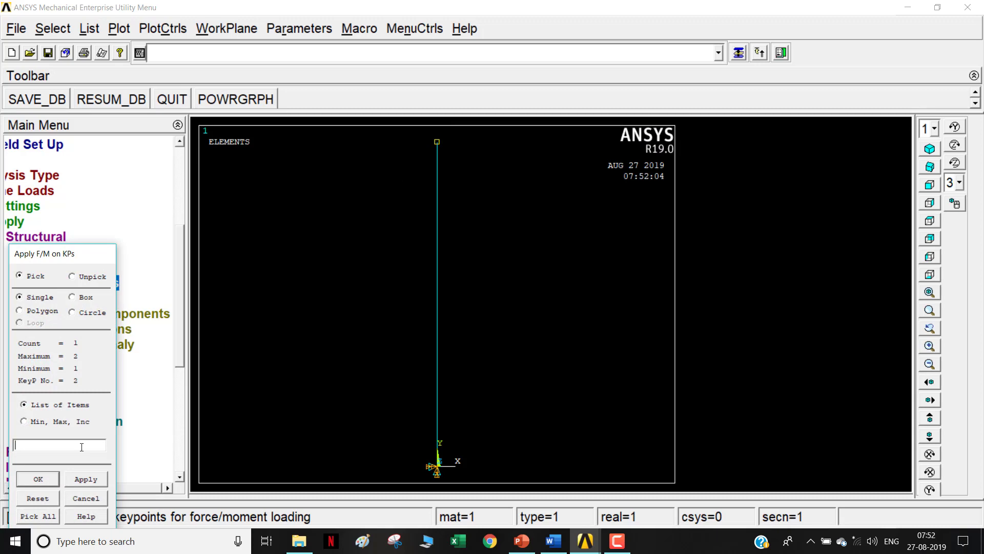
left_click(38, 479)
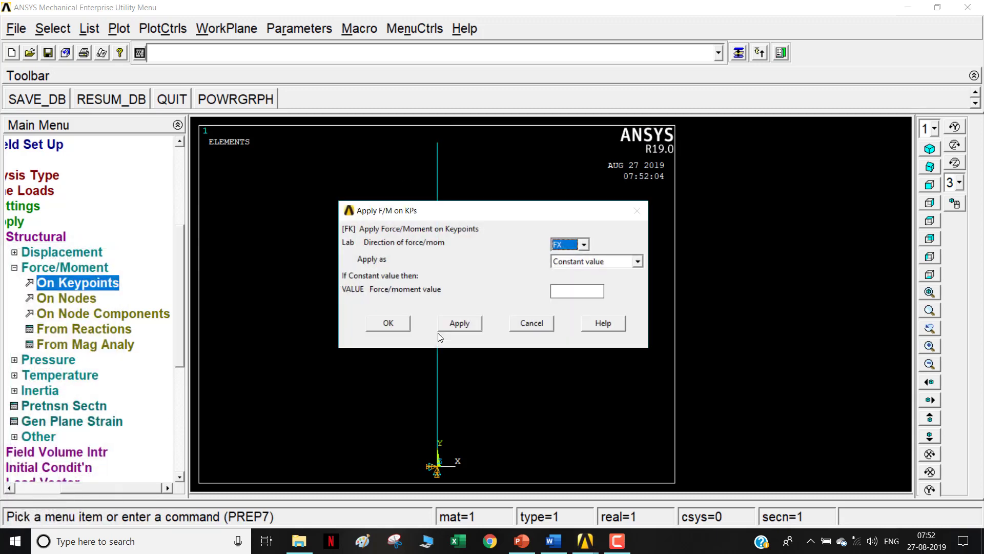
left_click(582, 245)
left_click(560, 266)
left_click(563, 292)
left_click(386, 327)
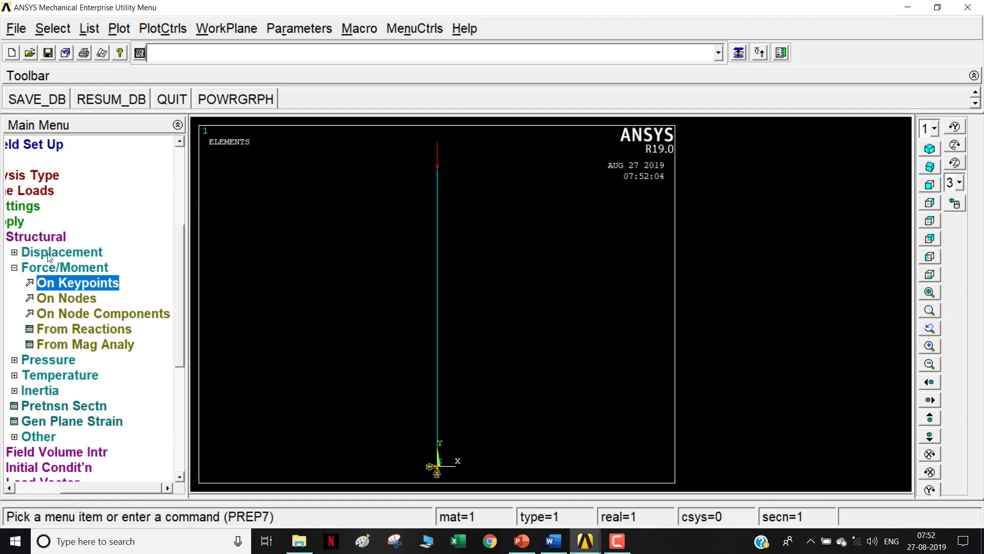
Step: Define a new analysis of type Static for the solution
left_click(38, 242)
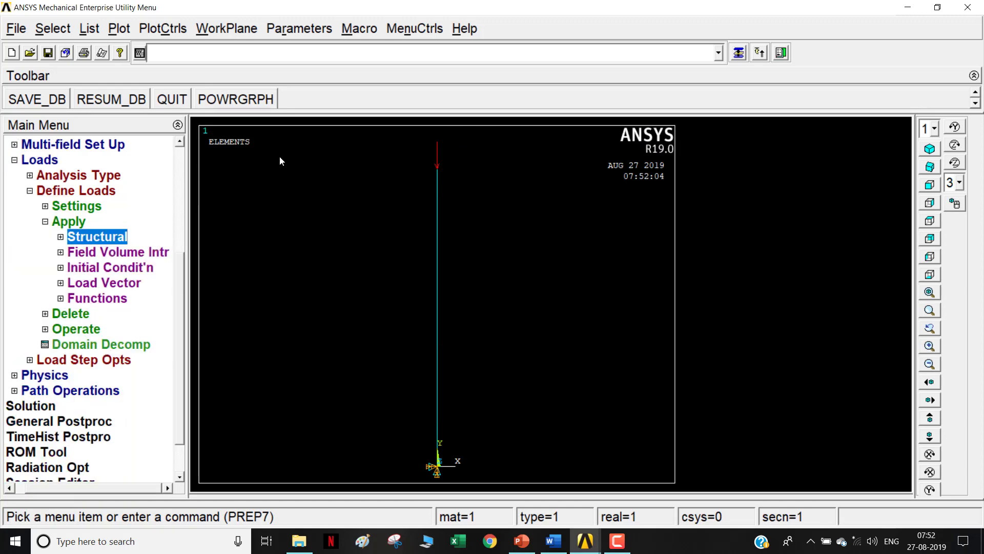
left_click(39, 160)
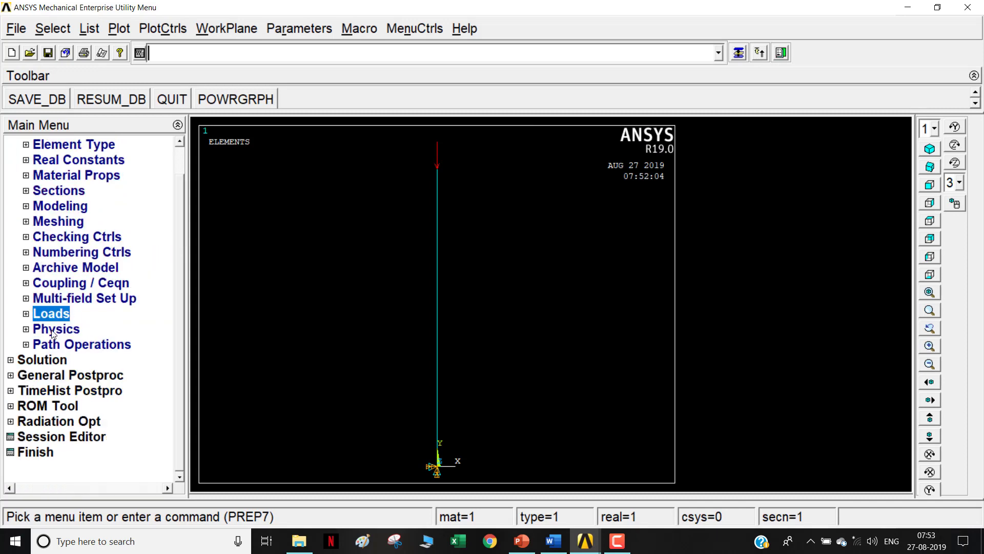
left_click(55, 360)
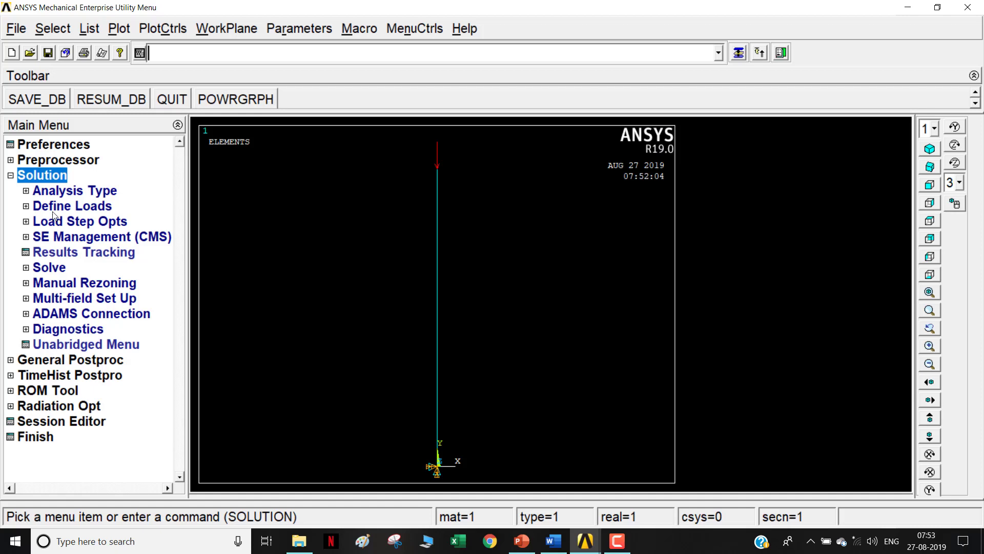
left_click(62, 193)
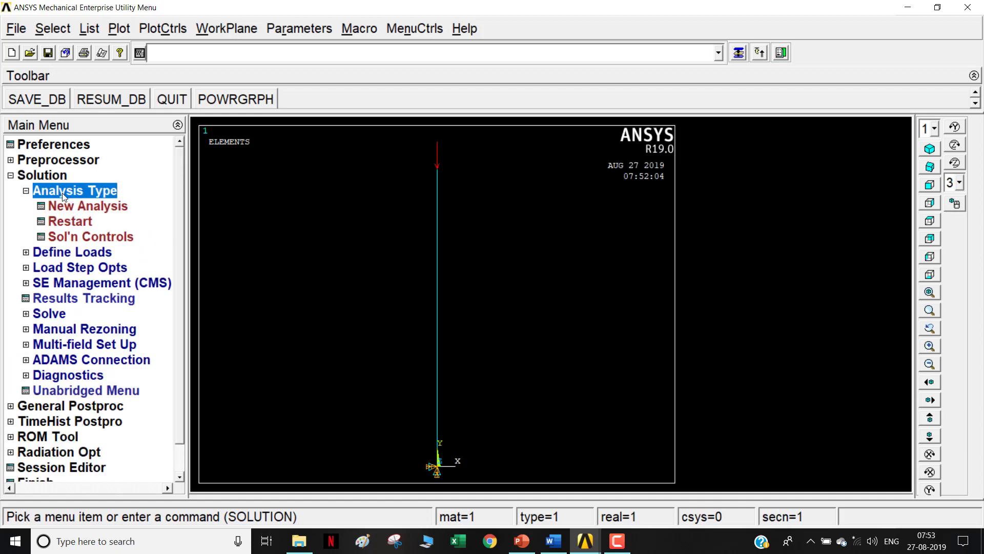
left_click(76, 205)
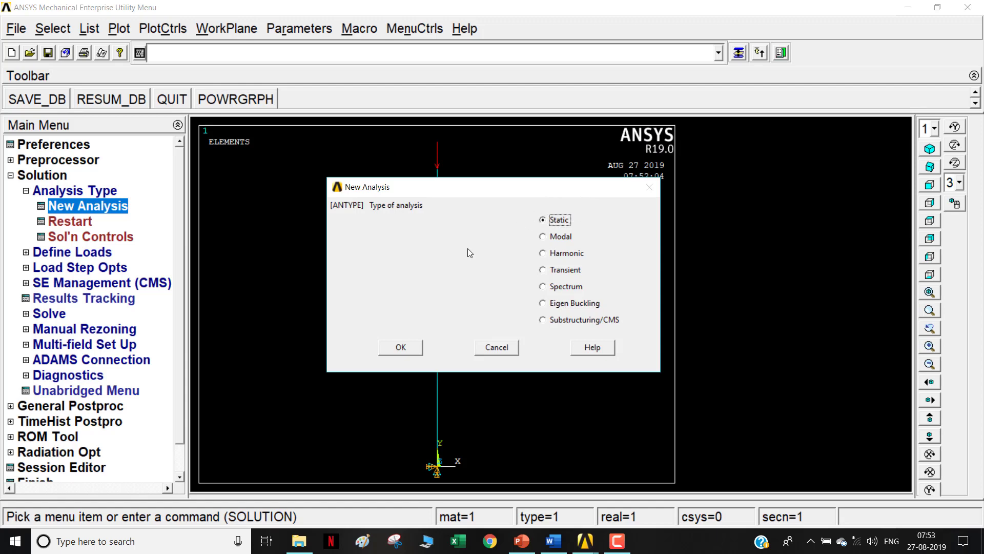
left_click(401, 352)
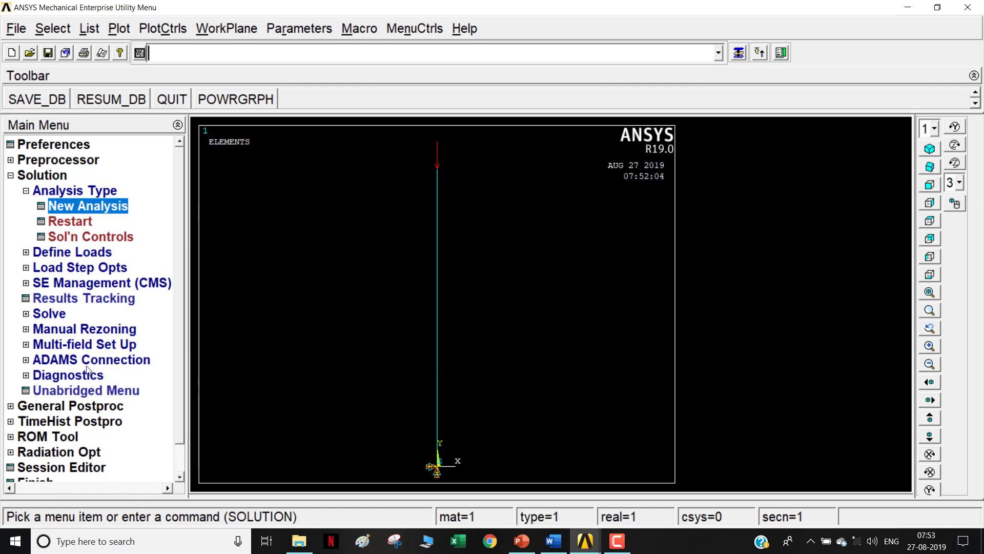
Step: Show the unabridged solution options and include prestress effects in the static analysis options
left_click(120, 393)
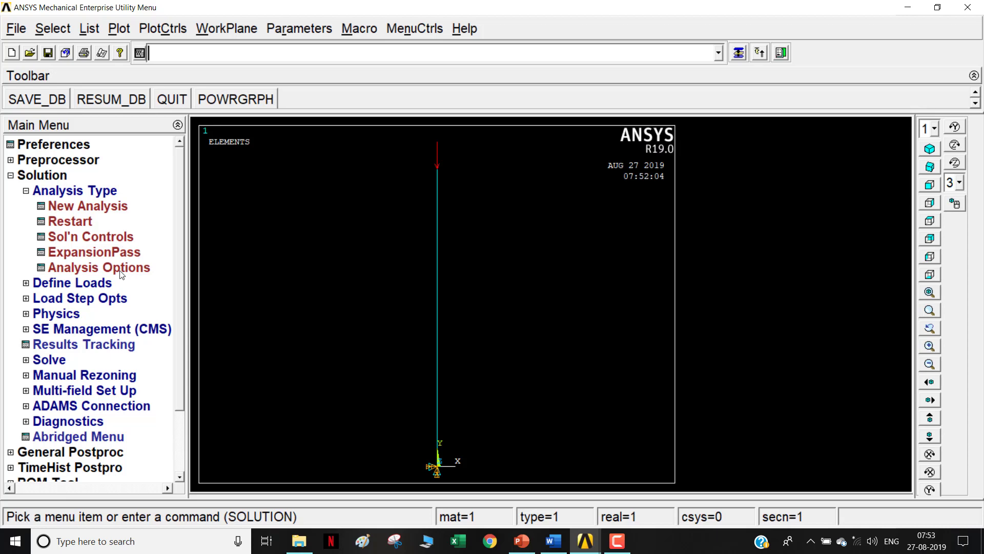
left_click(90, 437)
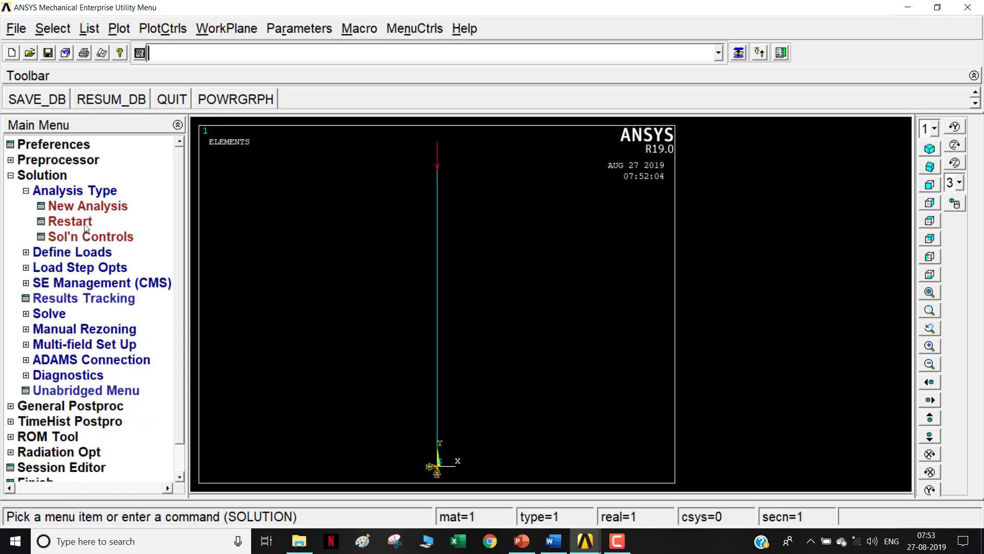
left_click(105, 392)
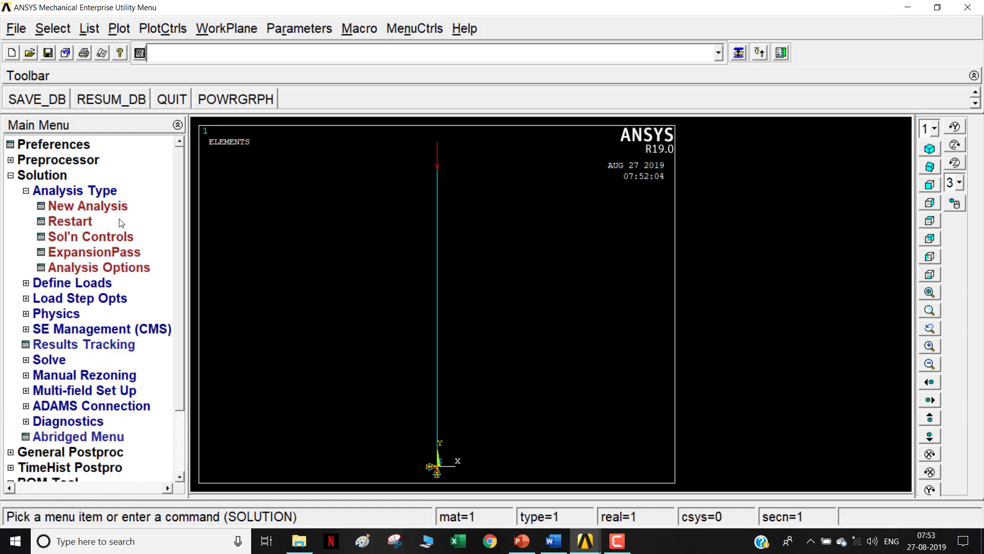
left_click(88, 270)
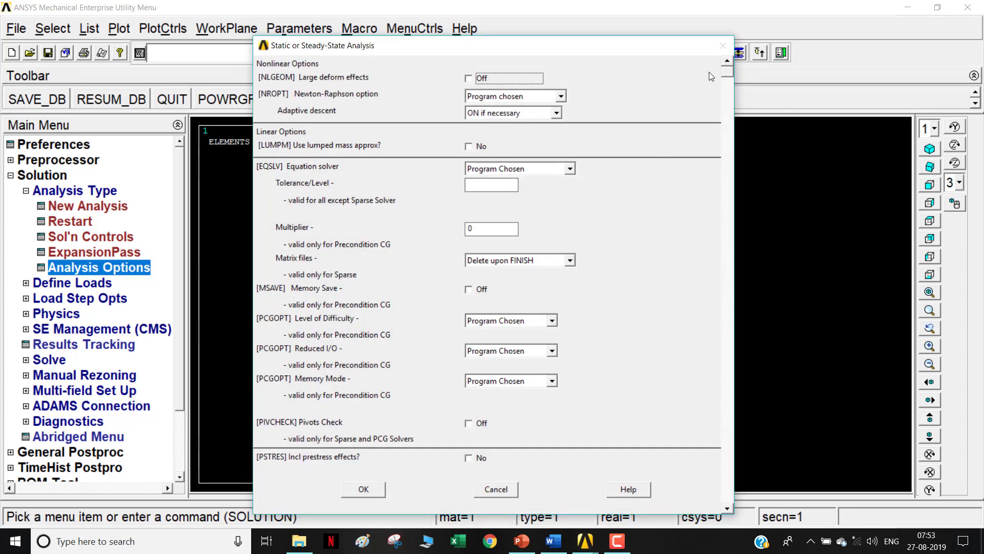
left_click_drag(726, 76, 716, 152)
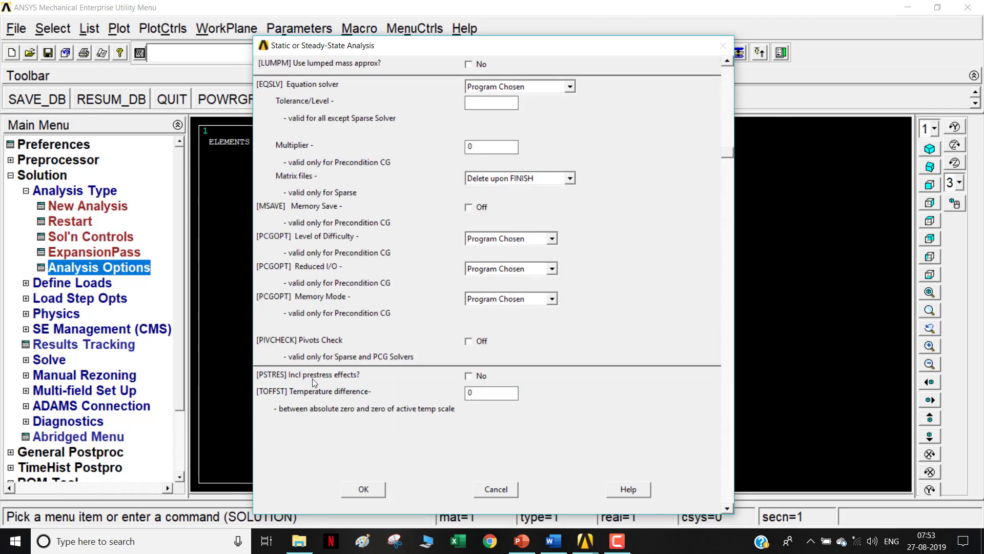
left_click(470, 378)
left_click(377, 491)
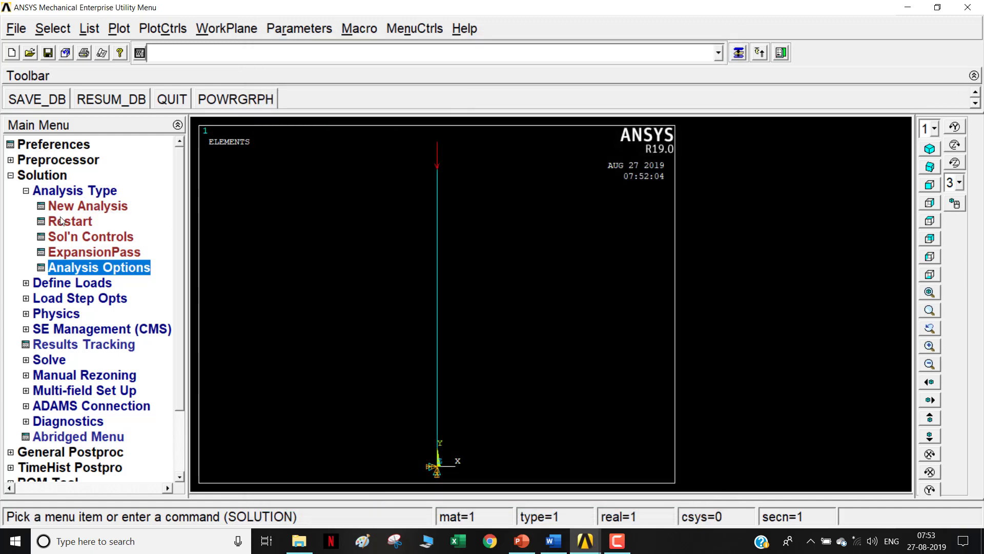
Step: Solve the current load step of the static analysis and finish the solution processor
left_click(63, 191)
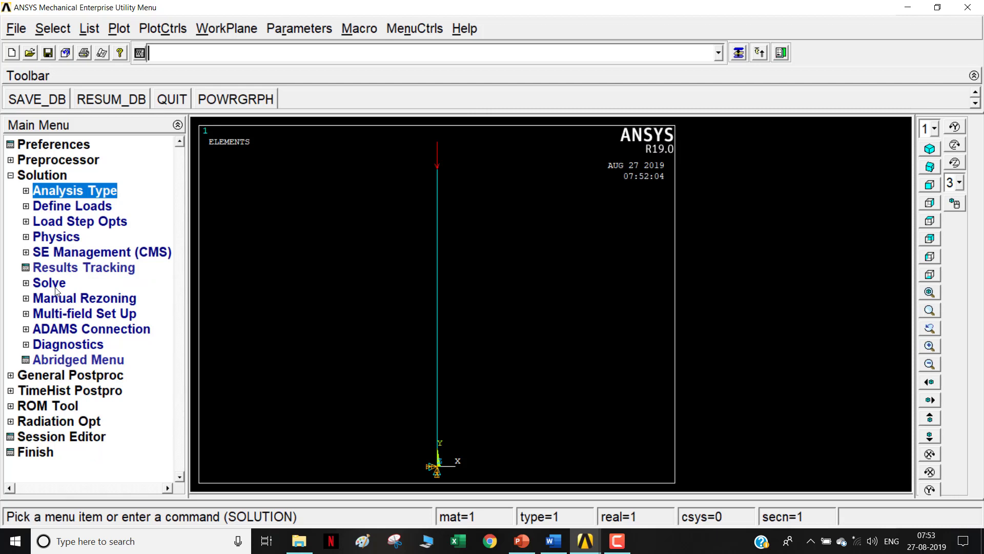
left_click(54, 286)
left_click(69, 300)
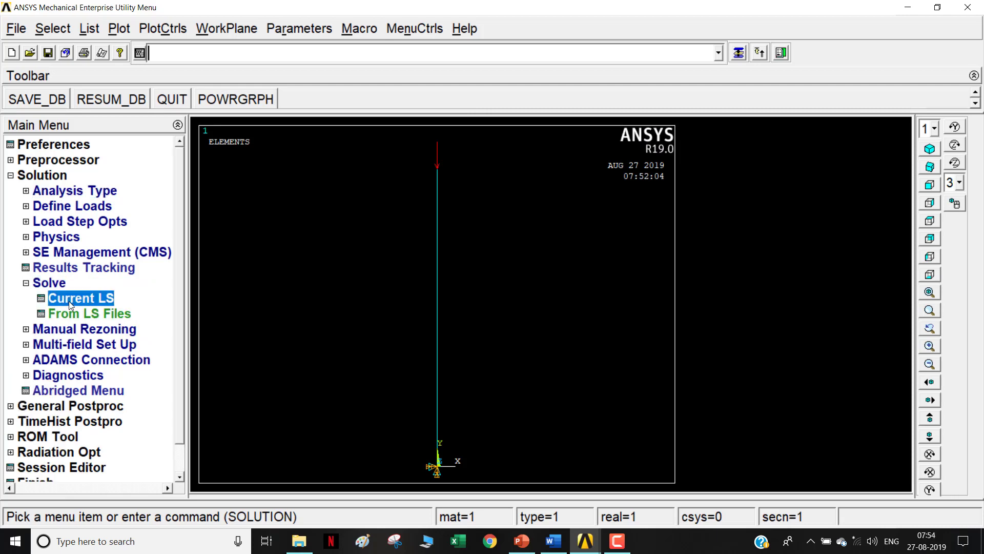
left_click(494, 338)
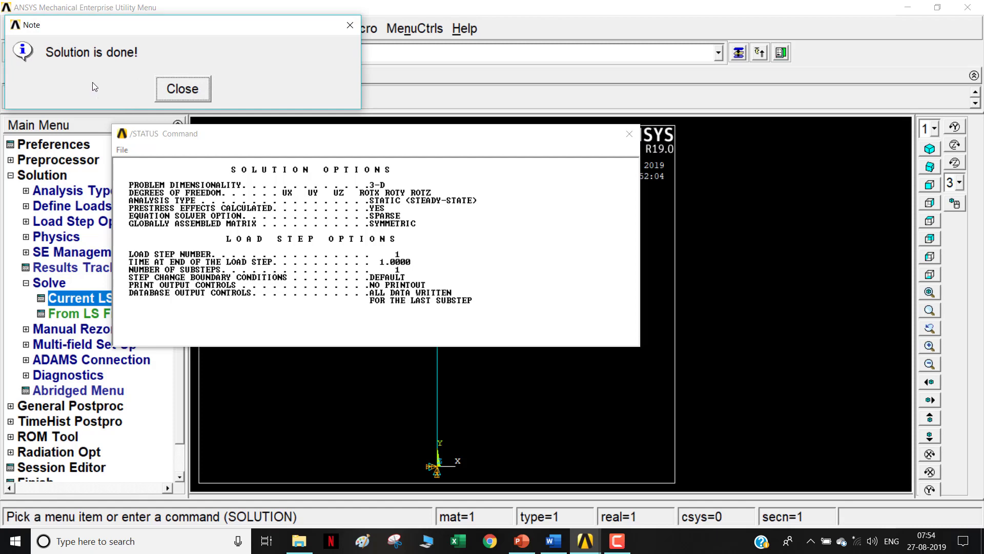
left_click(177, 87)
left_click(630, 134)
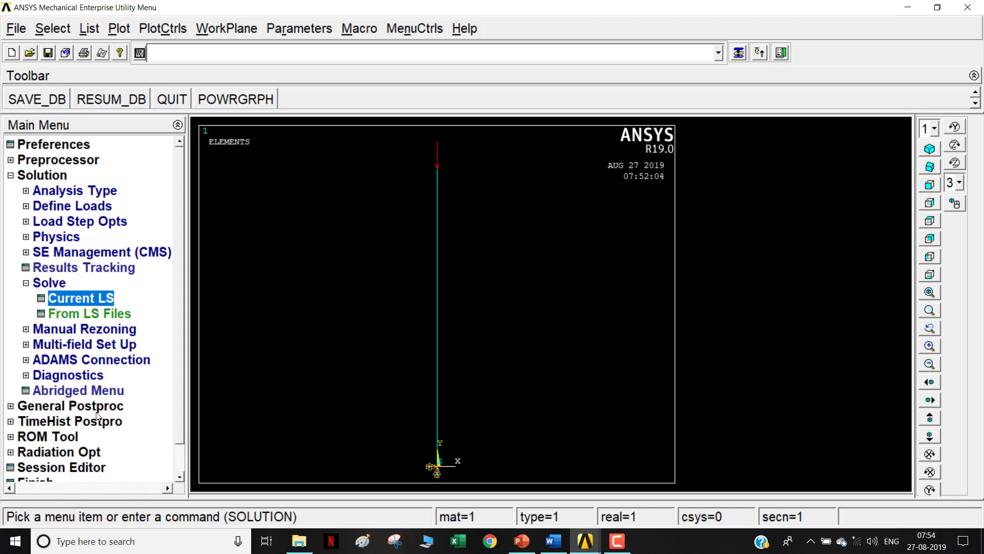
left_click(61, 176)
left_click(46, 269)
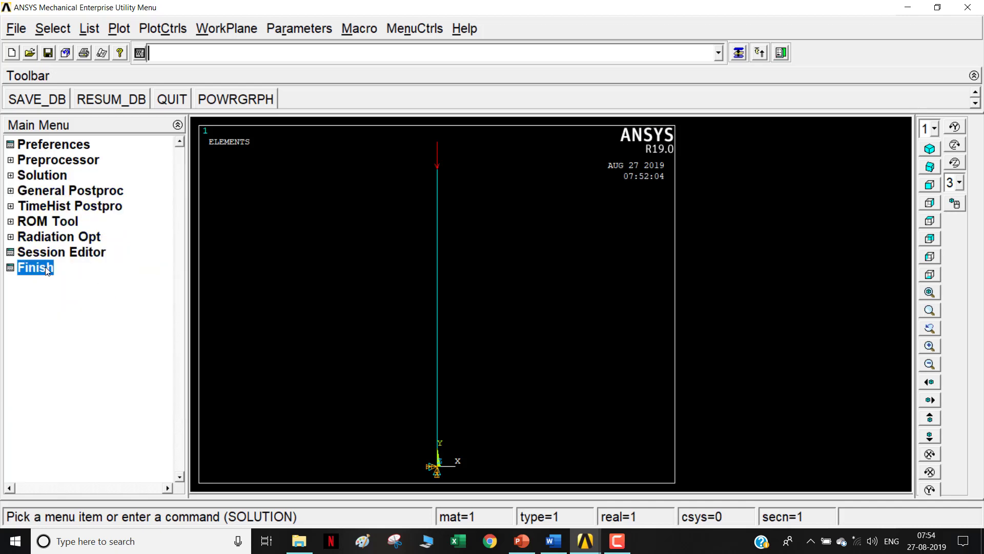
Step: Start a new analysis in the solution processor and select Eigen Buckling as its type
left_click(42, 175)
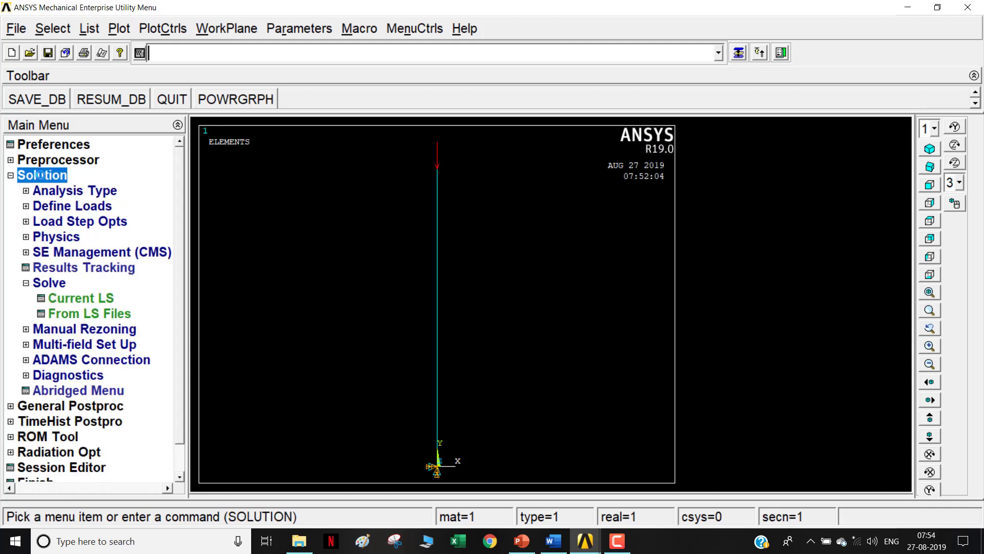
left_click(72, 191)
left_click(77, 207)
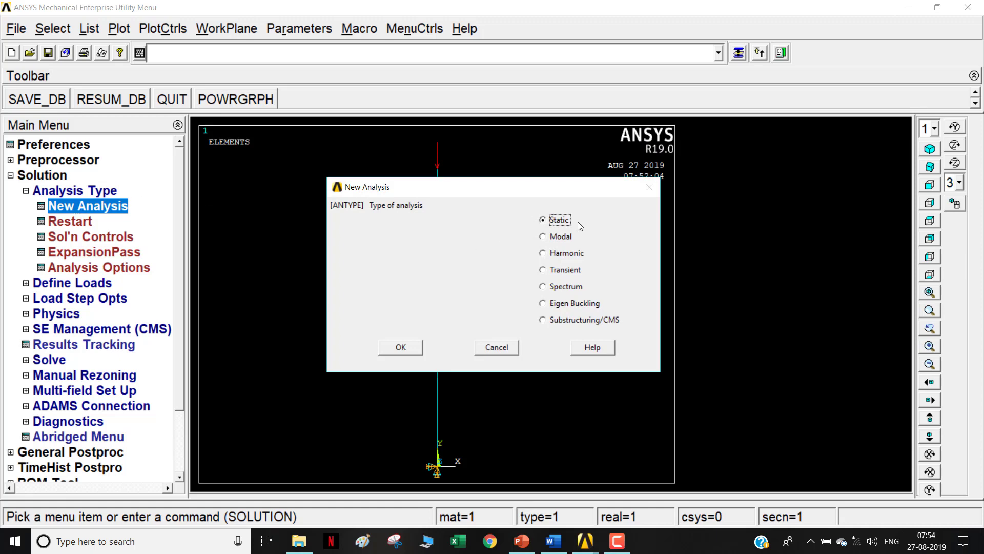
left_click(585, 303)
Step: Switch to the Word document and read the notes on eigenvalue and nonlinear buckling, then return to ANSYS
left_click(555, 540)
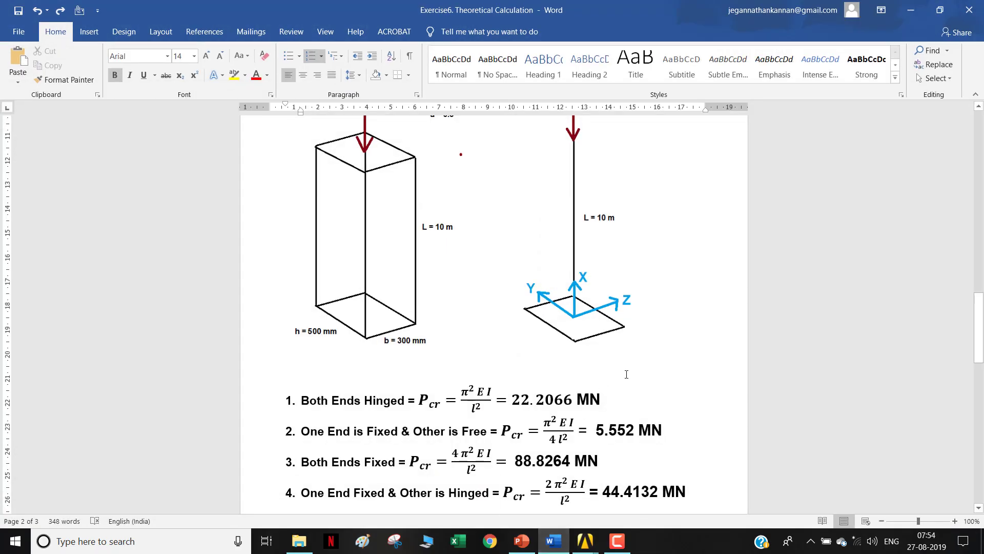
scroll(371, 284, "down", 10)
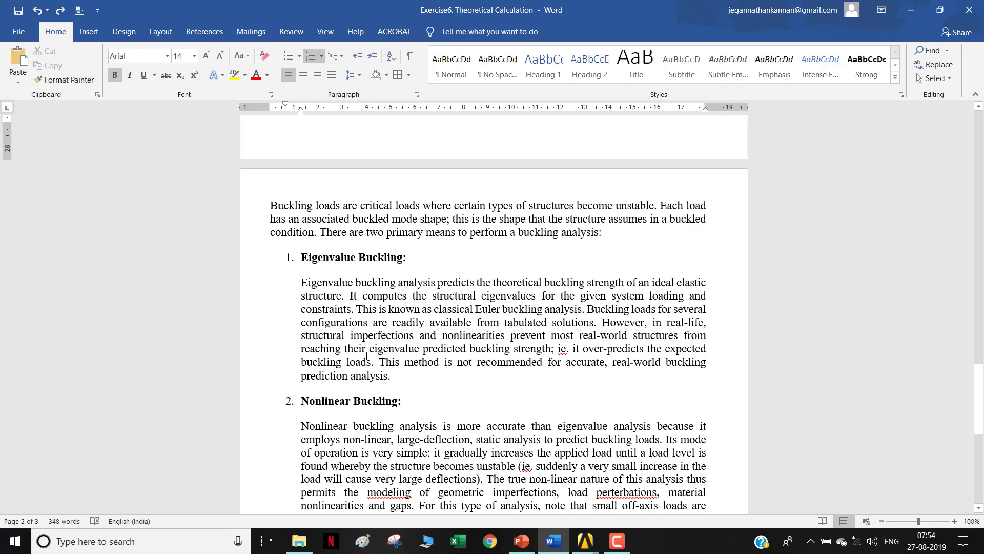
scroll(367, 356, "down", 3)
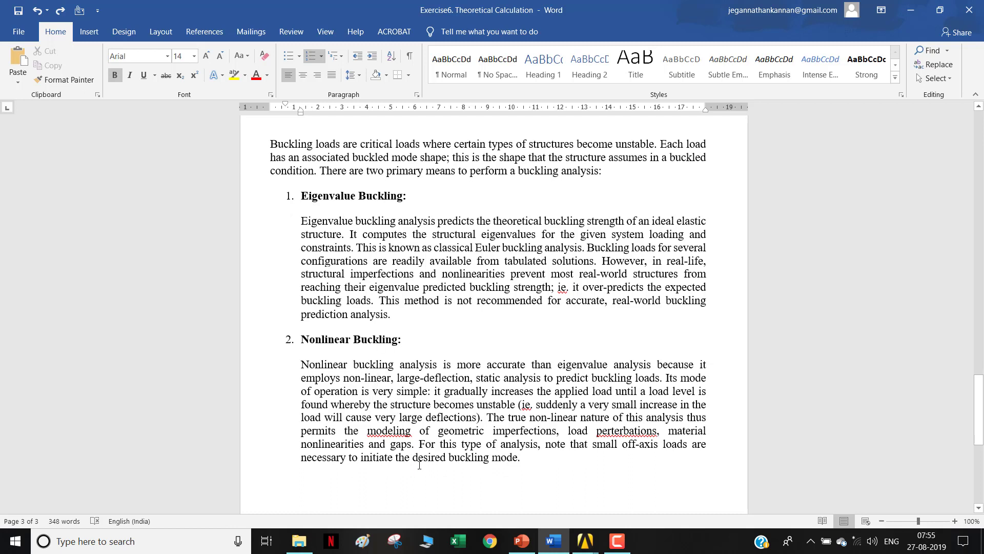
scroll(366, 420, "up", 5)
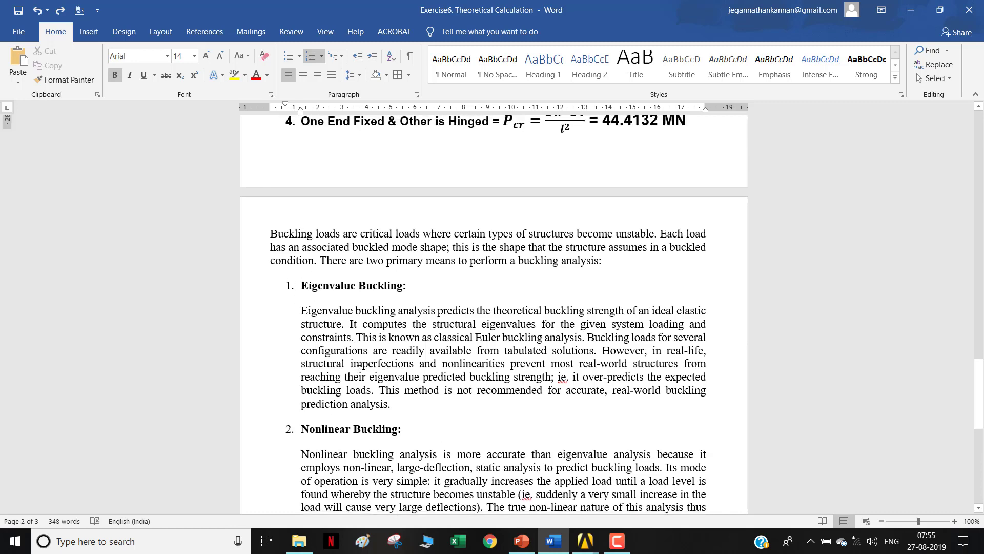
scroll(383, 405, "down", 3)
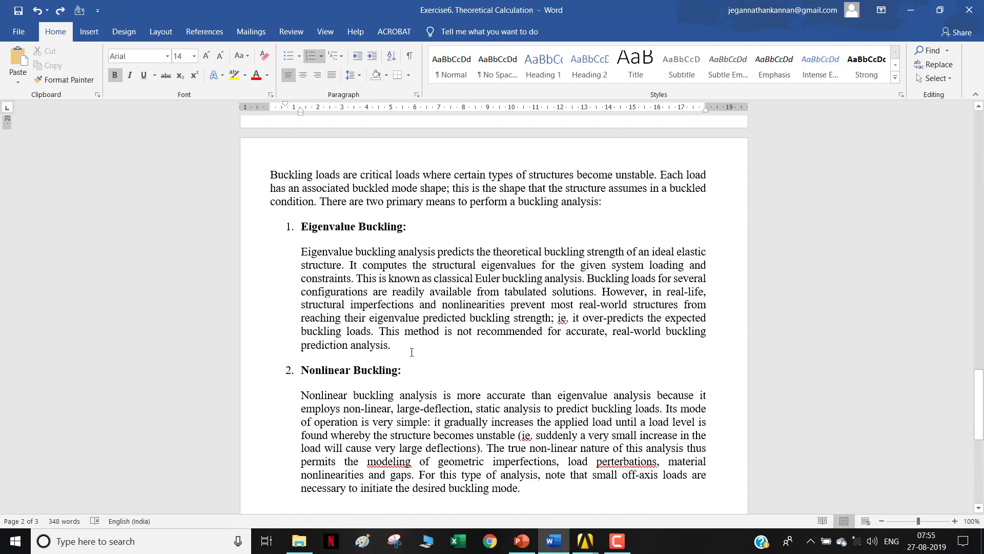
left_click(912, 9)
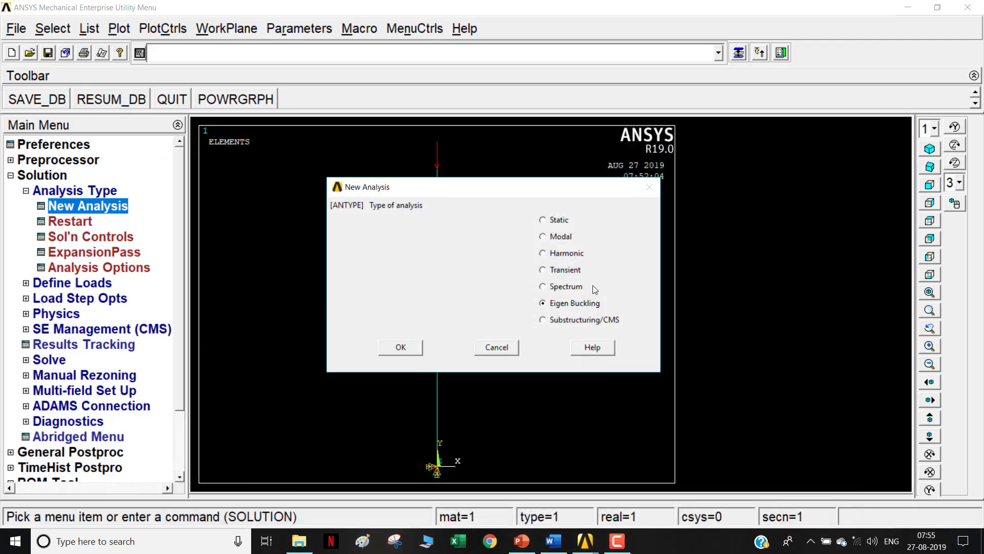
Step: Accept the Eigen Buckling analysis type and set the number of modes to extract to 1 in the buckling options
left_click(417, 348)
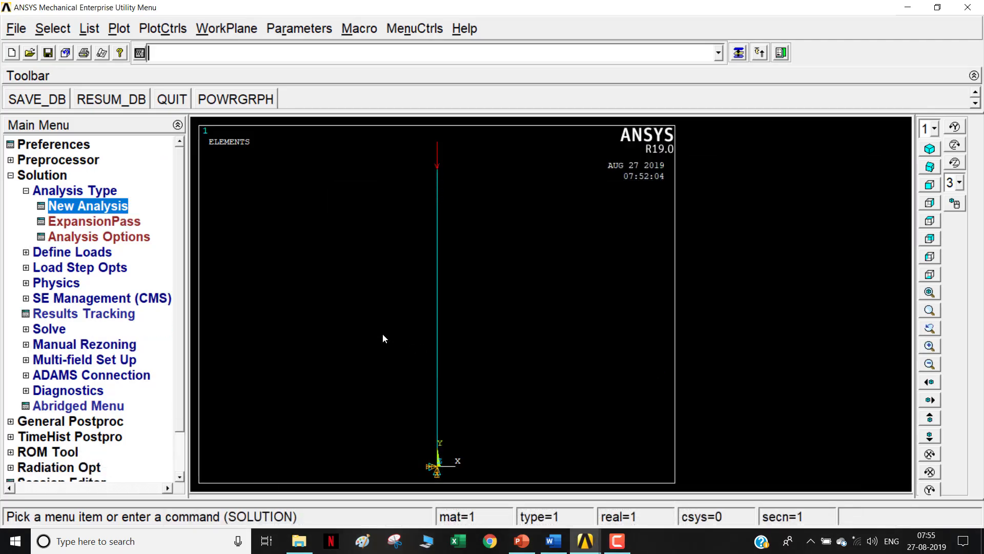
left_click(112, 237)
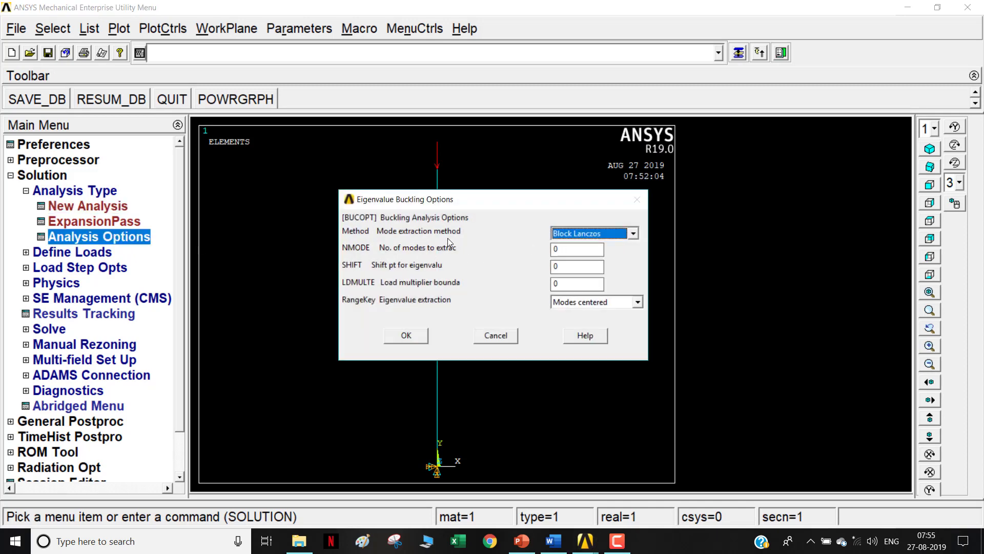
double_click(565, 248)
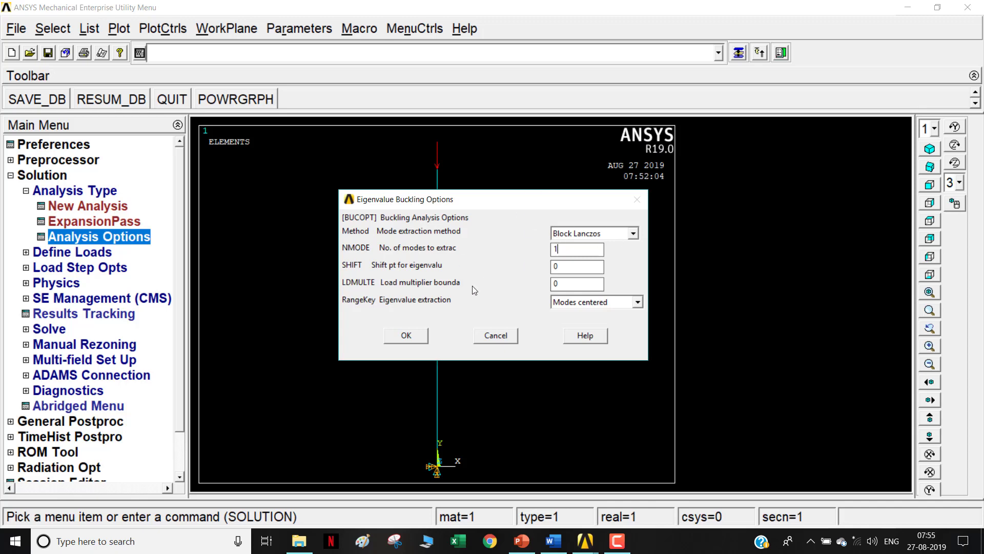
left_click(416, 337)
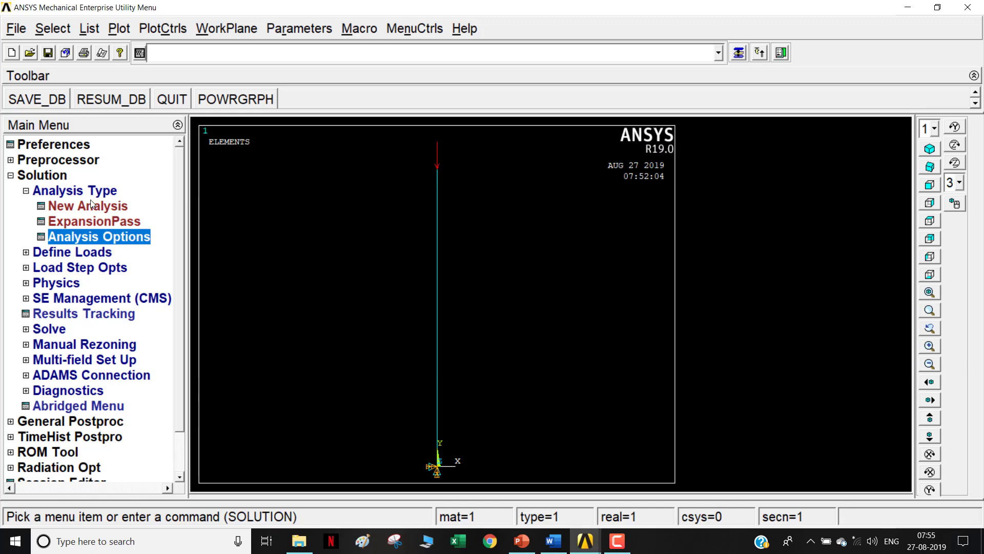
Step: Solve the current load step of the eigenvalue buckling analysis and dismiss the solution windows
left_click(59, 330)
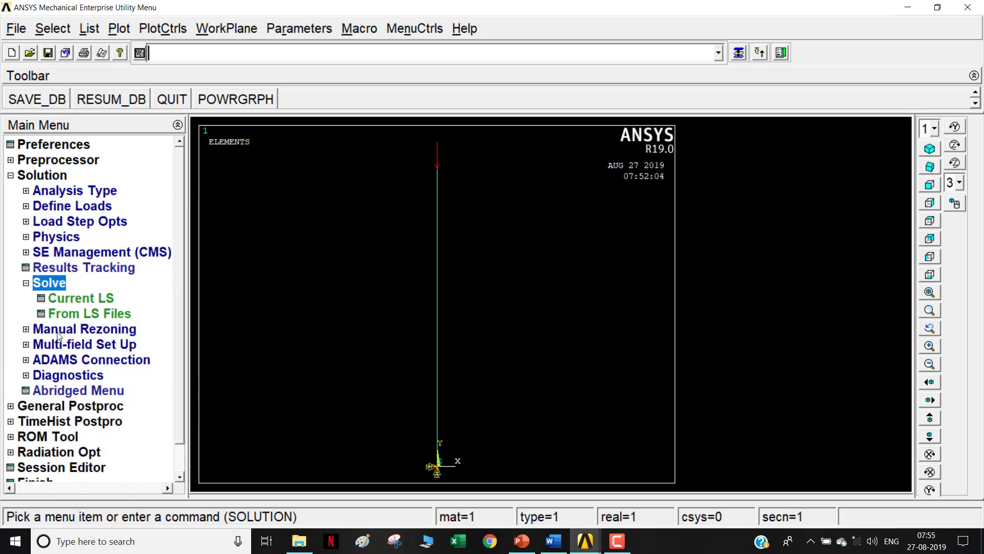
left_click(85, 298)
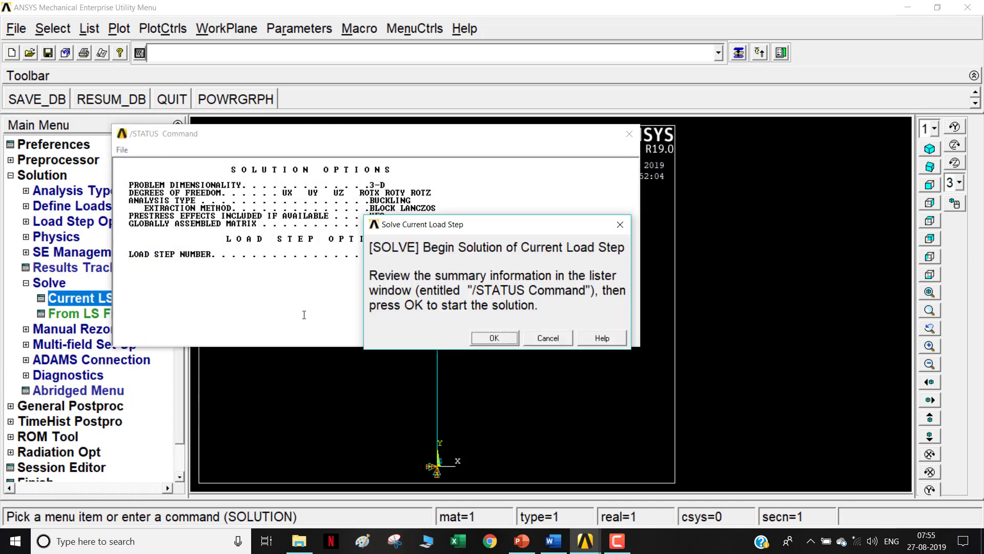
left_click(494, 339)
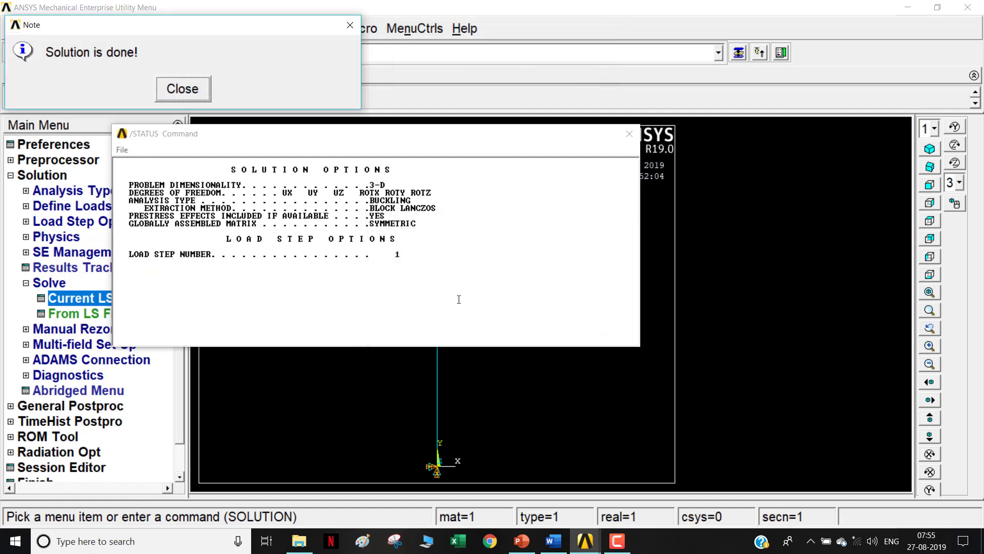
left_click(180, 89)
left_click(629, 134)
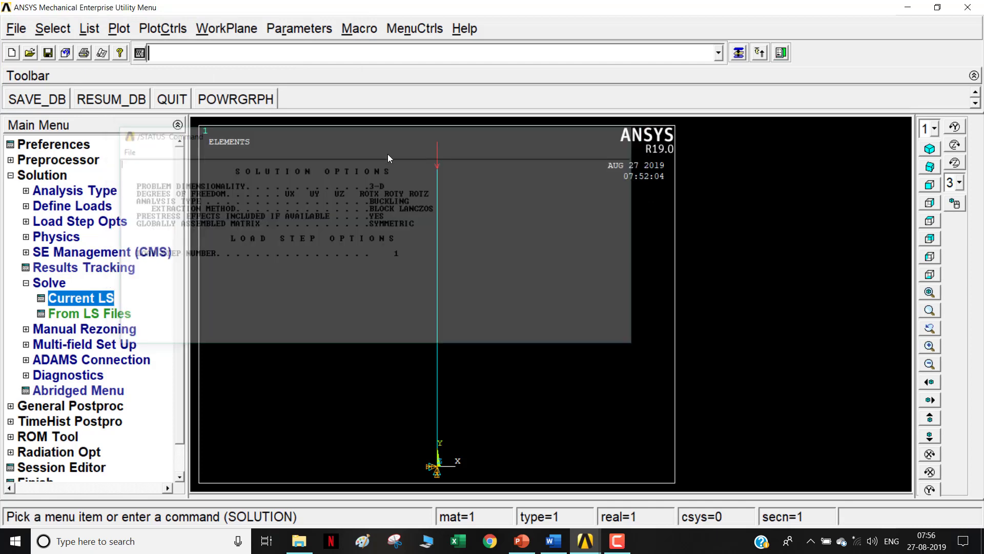
Step: Define a new analysis of type Eigen Buckling again to exit and re-enter the solution processor
left_click(82, 193)
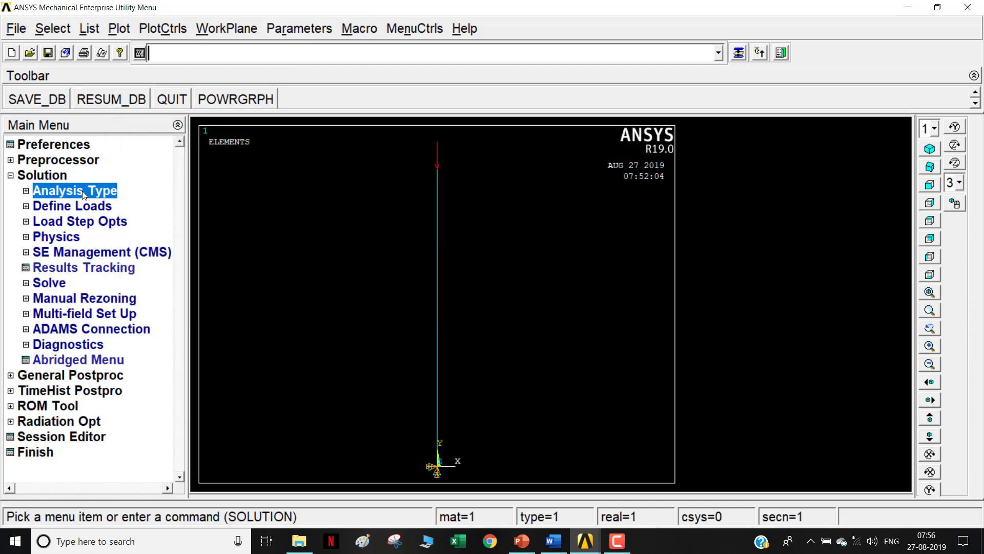
left_click(92, 207)
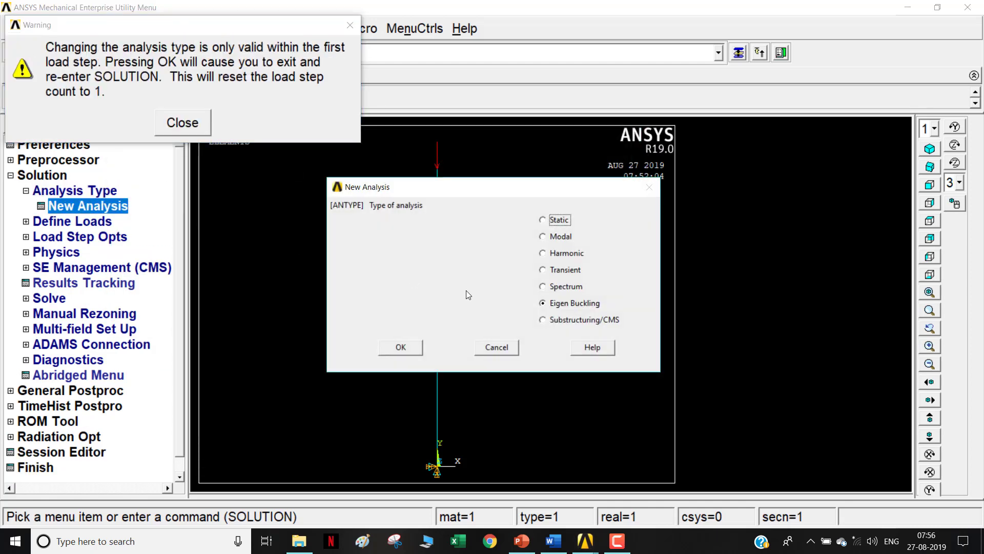
left_click(565, 304)
left_click(400, 348)
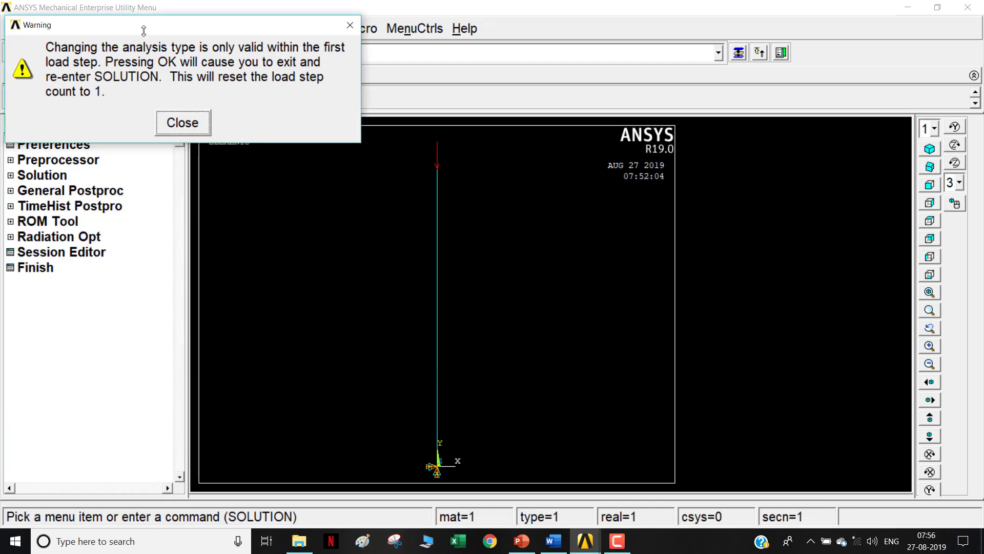
left_click(183, 123)
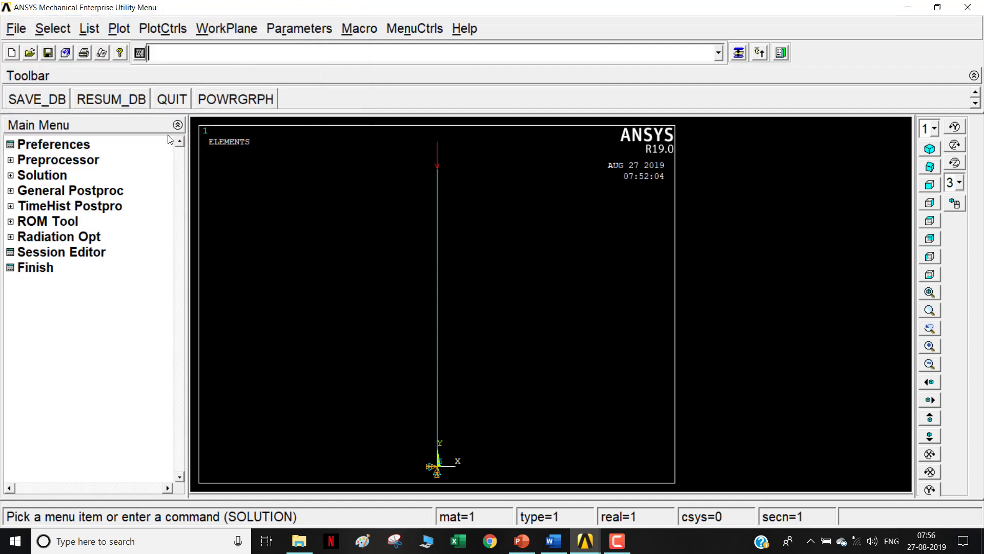
Step: Turn on the expansion pass for the buckling analysis
left_click(55, 176)
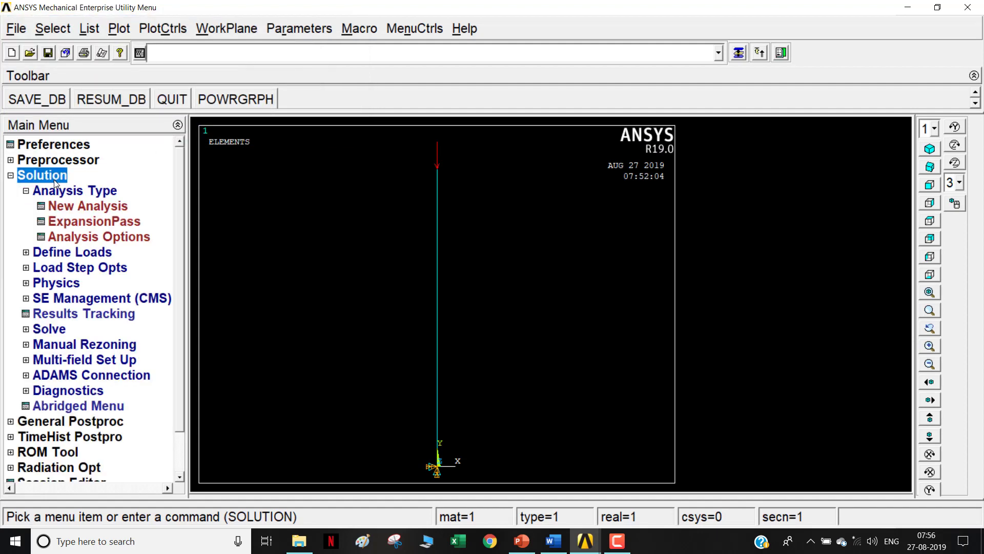
left_click(81, 222)
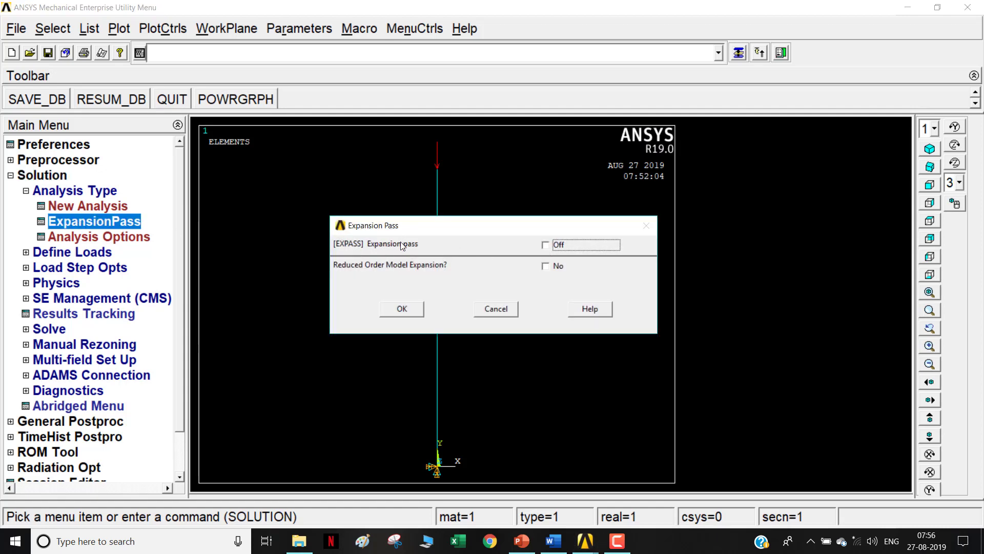
left_click(558, 246)
left_click(402, 309)
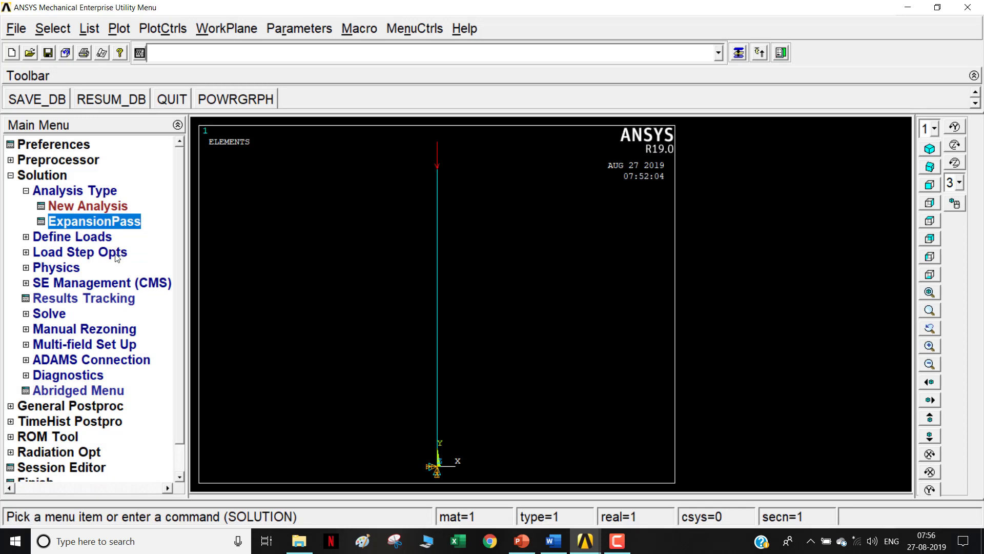
Step: Set the number of modes to expand to 1 in the load step's single expansion options
left_click(114, 254)
left_click(94, 282)
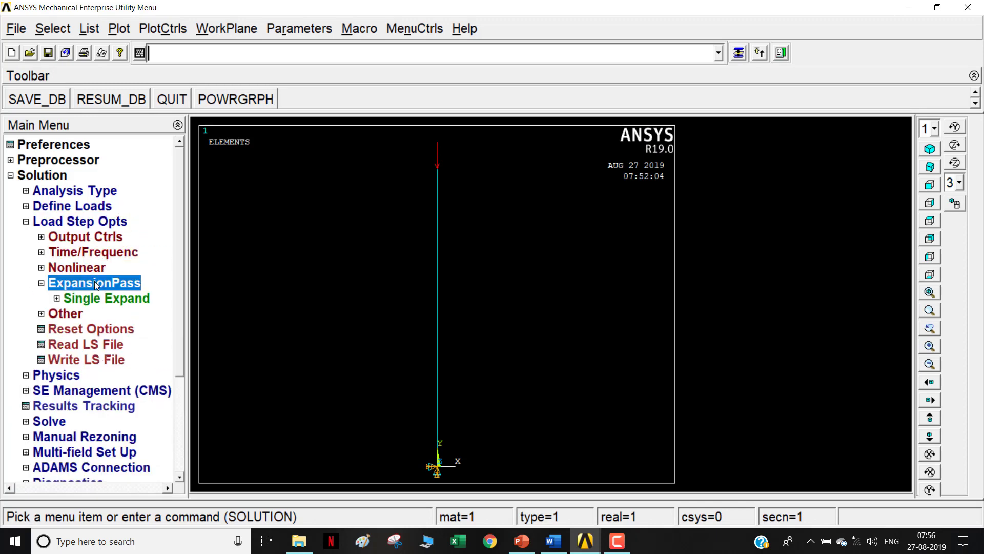
left_click(106, 302)
left_click(120, 315)
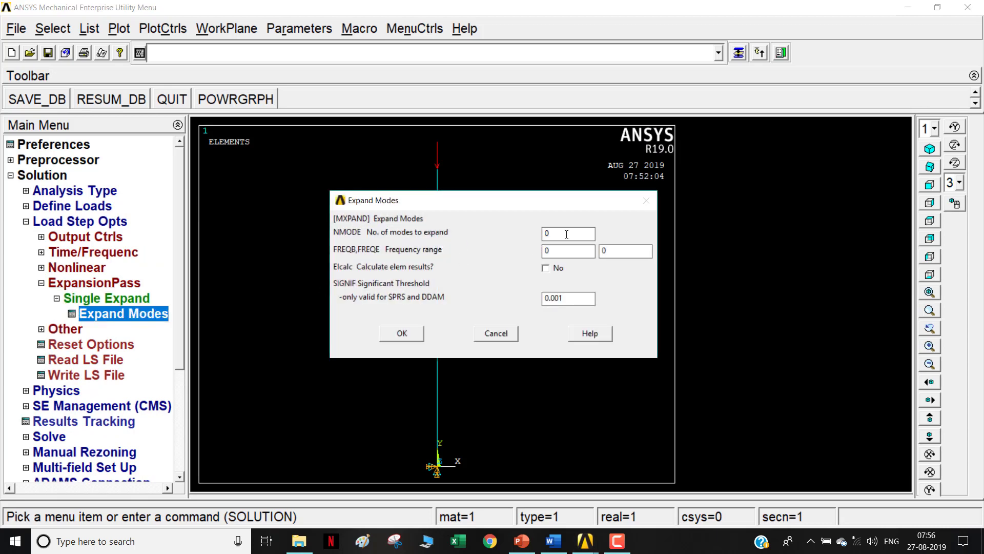
left_click_drag(567, 234, 493, 227)
type("1")
left_click(417, 338)
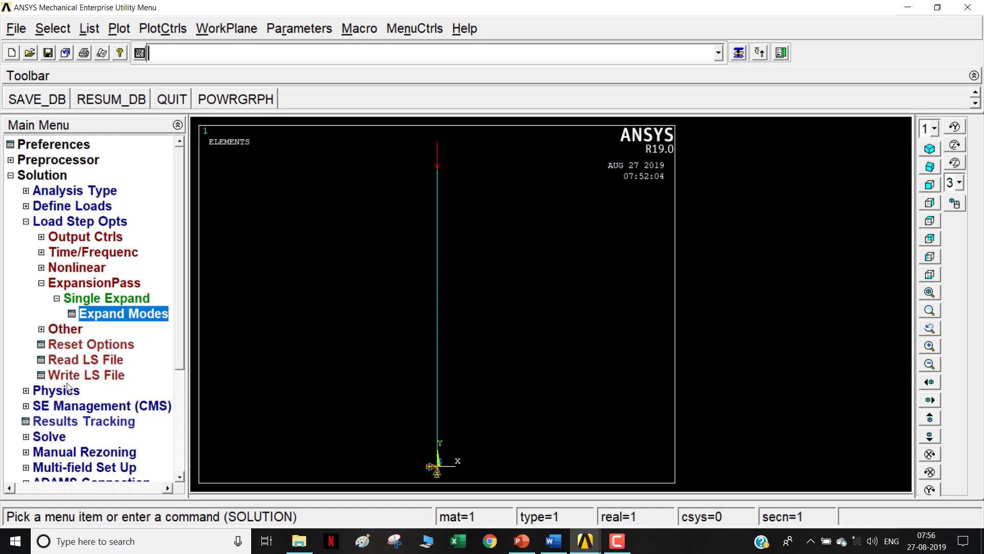
Step: Solve the current load step with the expansion pass and close the solution status windows
left_click(50, 436)
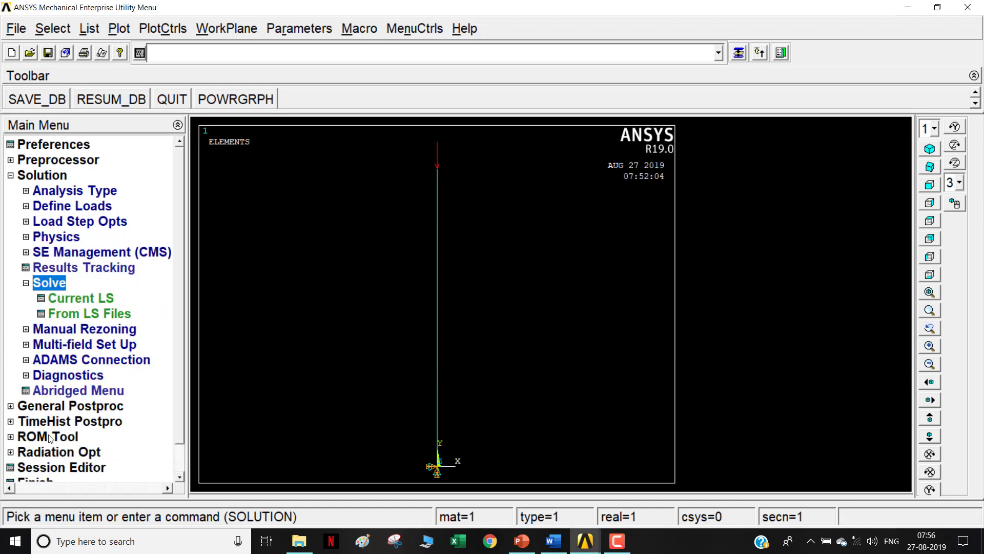
left_click(64, 299)
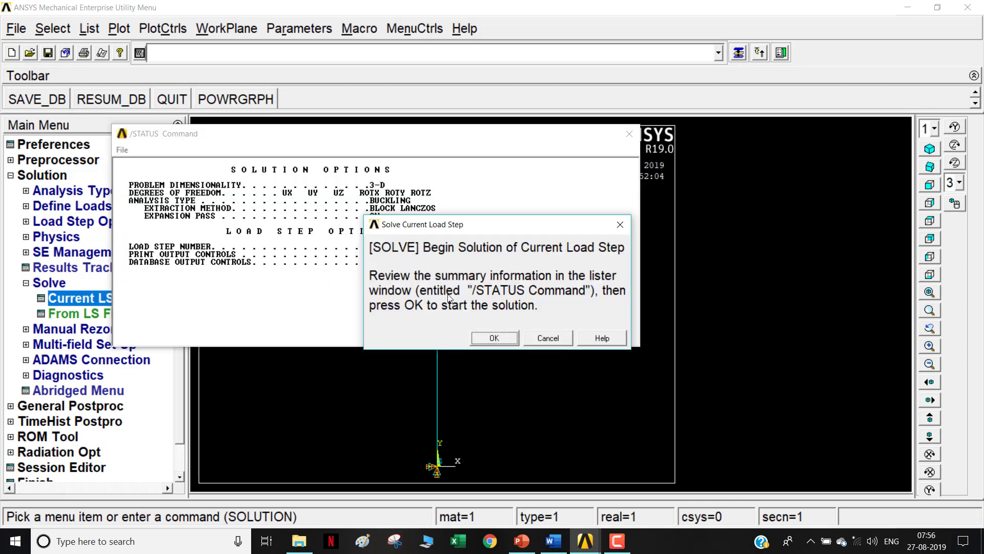
left_click(483, 343)
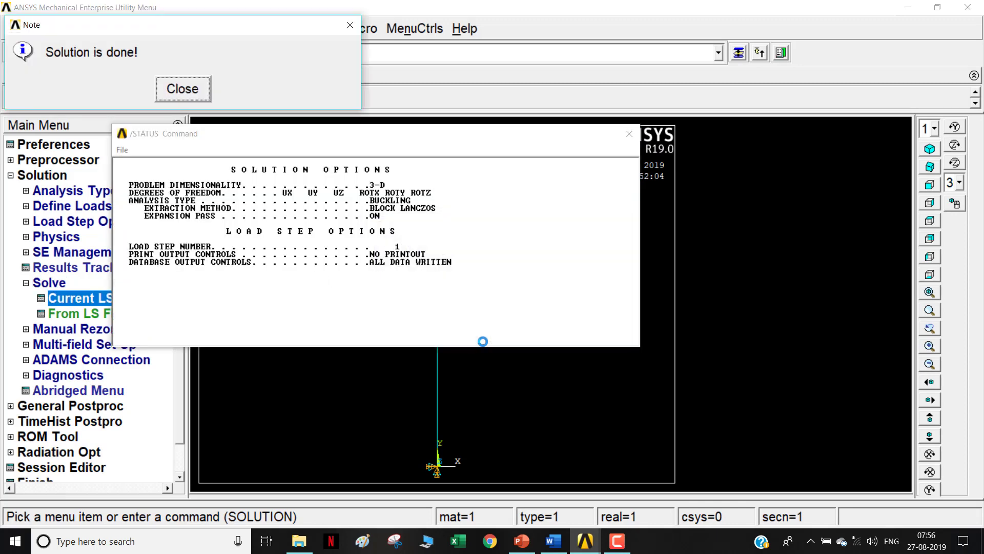
left_click(180, 94)
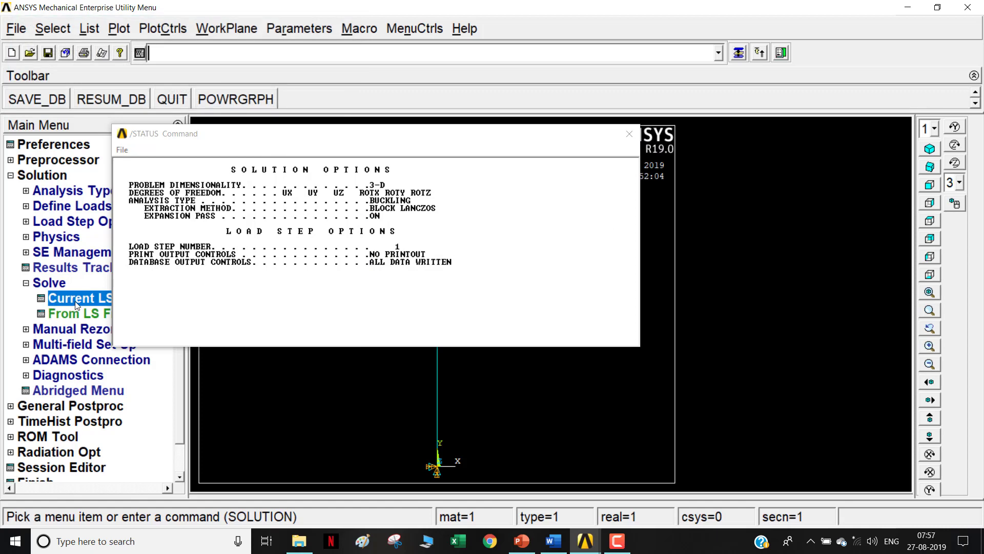
left_click(629, 134)
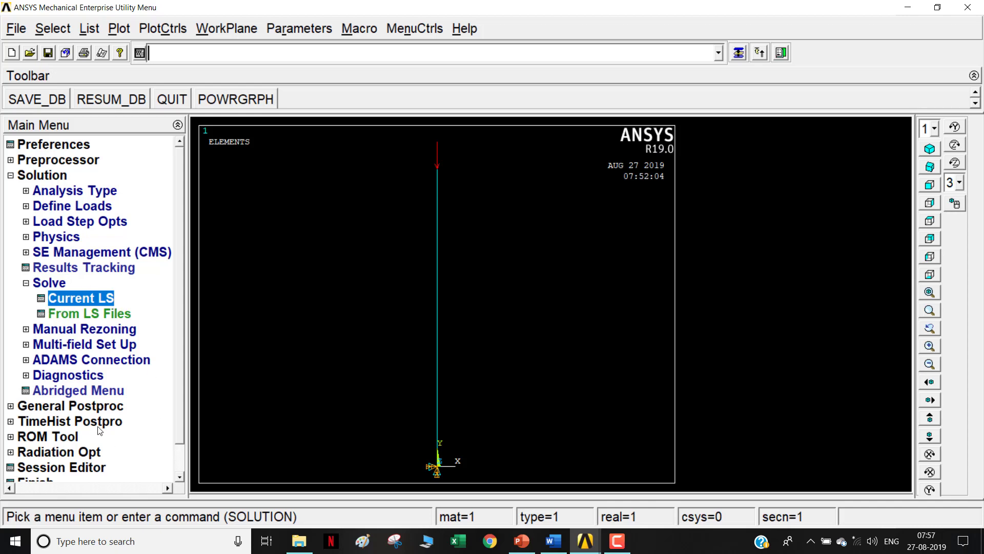
Step: Plot the column's deformed shape together with the undeformed model in the general postprocessor
left_click(90, 406)
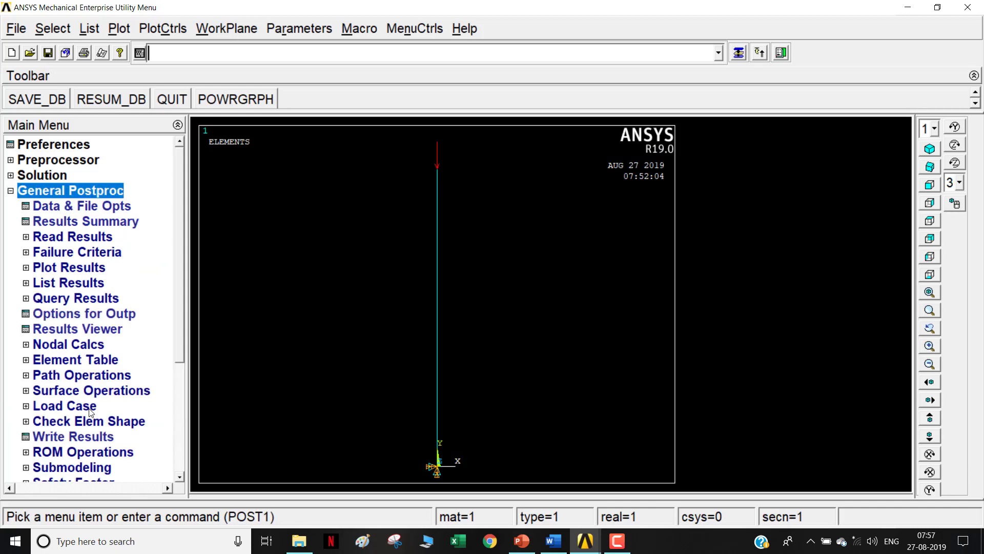
left_click(85, 270)
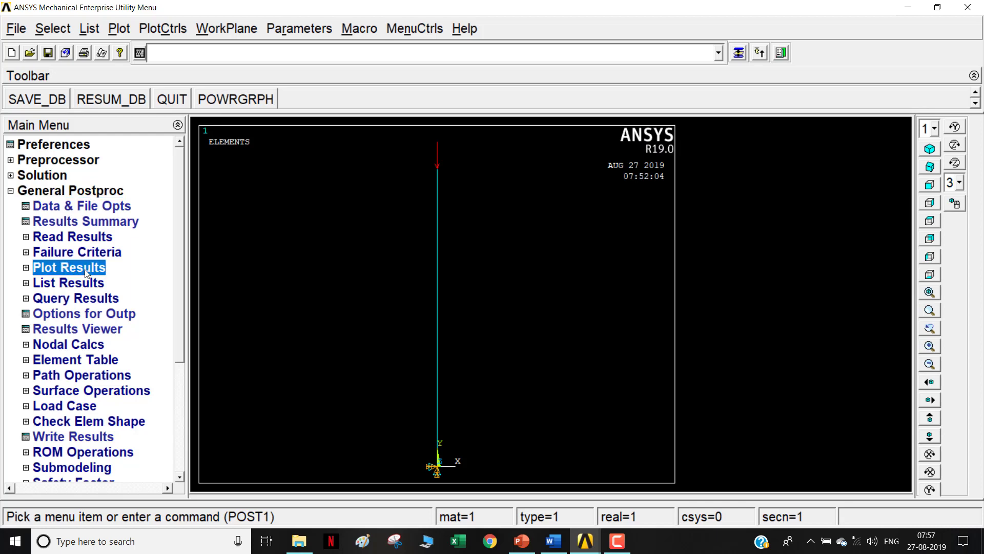
left_click(91, 283)
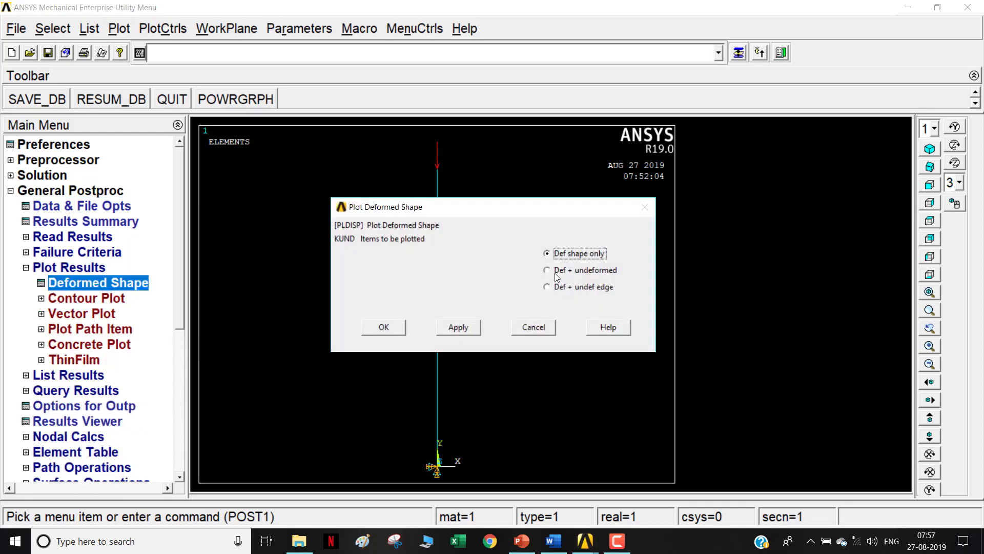
left_click(566, 271)
left_click(390, 328)
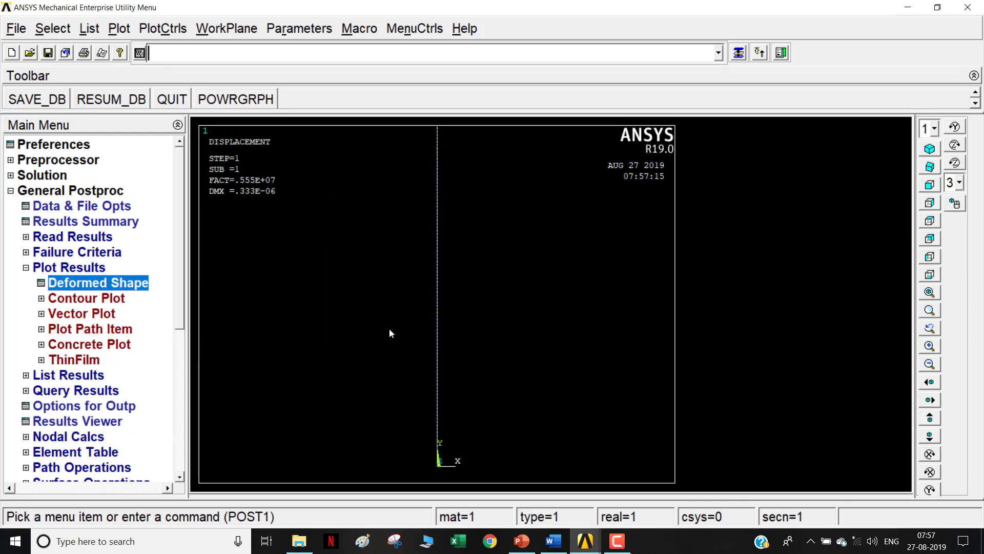
Step: Fit and resize the deformed column plot and examine it from the side and back, ending in the isometric view
left_click(929, 293)
scroll(343, 263, "down", 2)
scroll(346, 265, "down", 1)
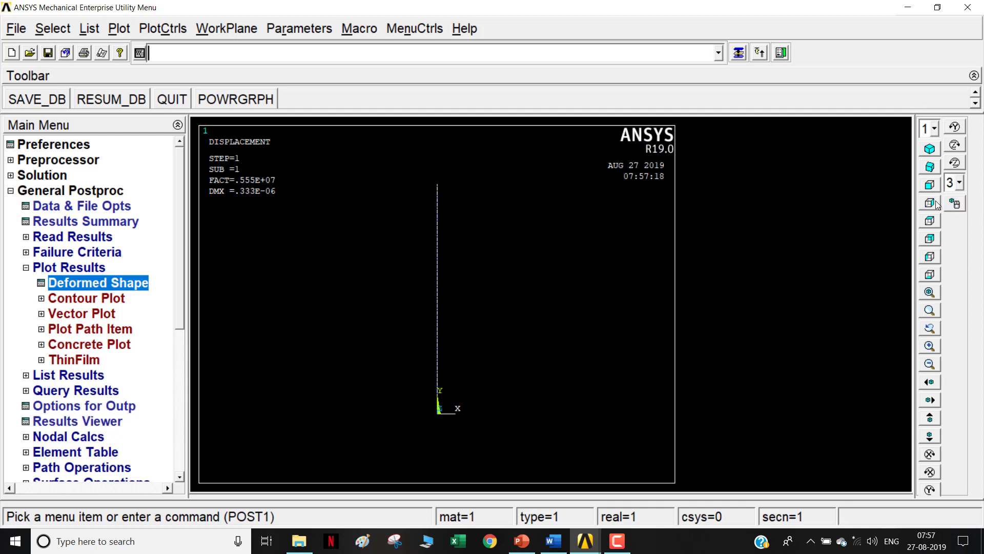
left_click(934, 218)
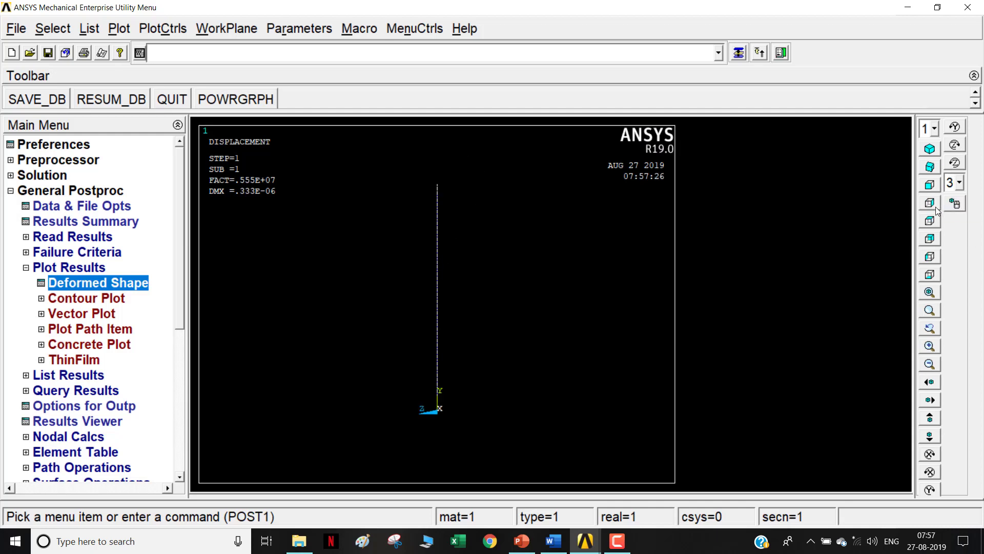
left_click(931, 238)
scroll(441, 192, "up", 4)
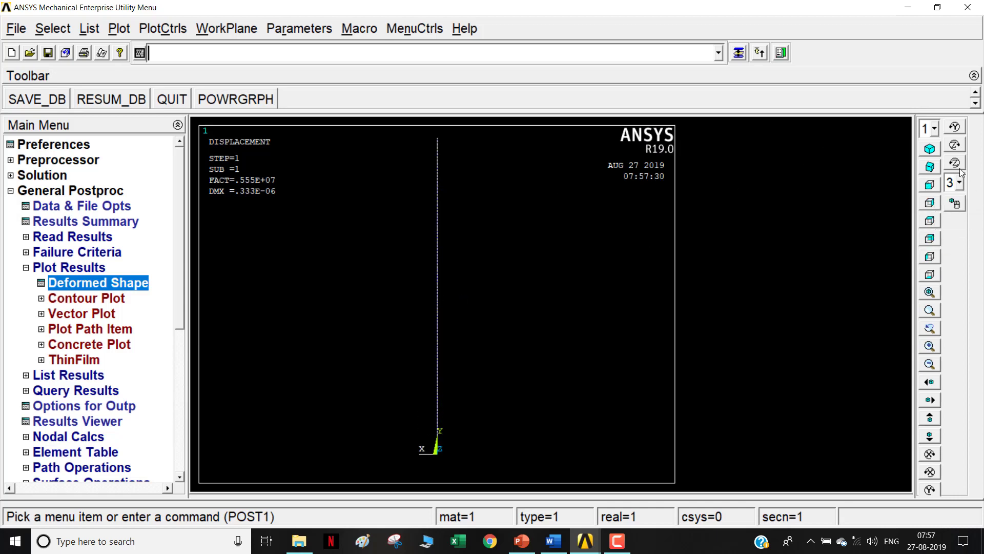
left_click(930, 149)
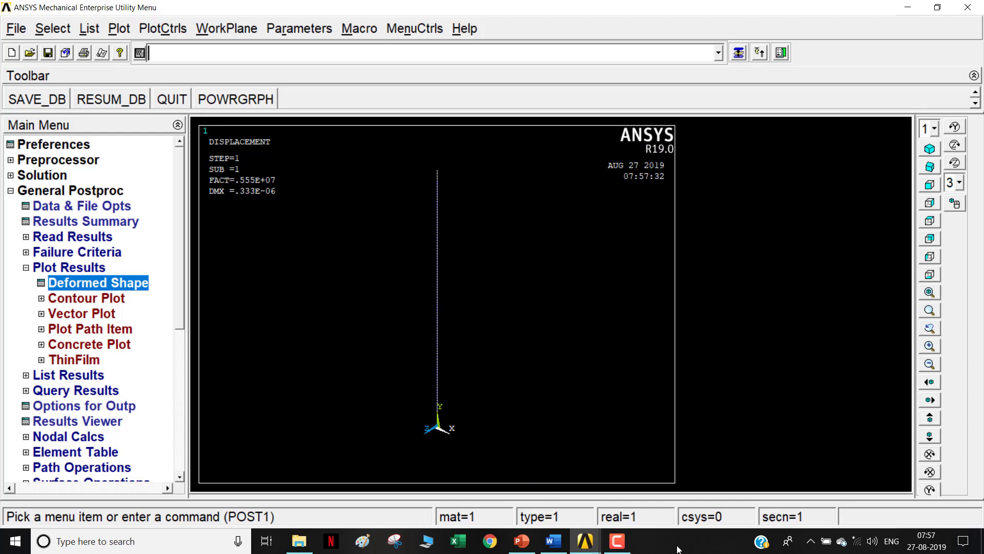
left_click(620, 543)
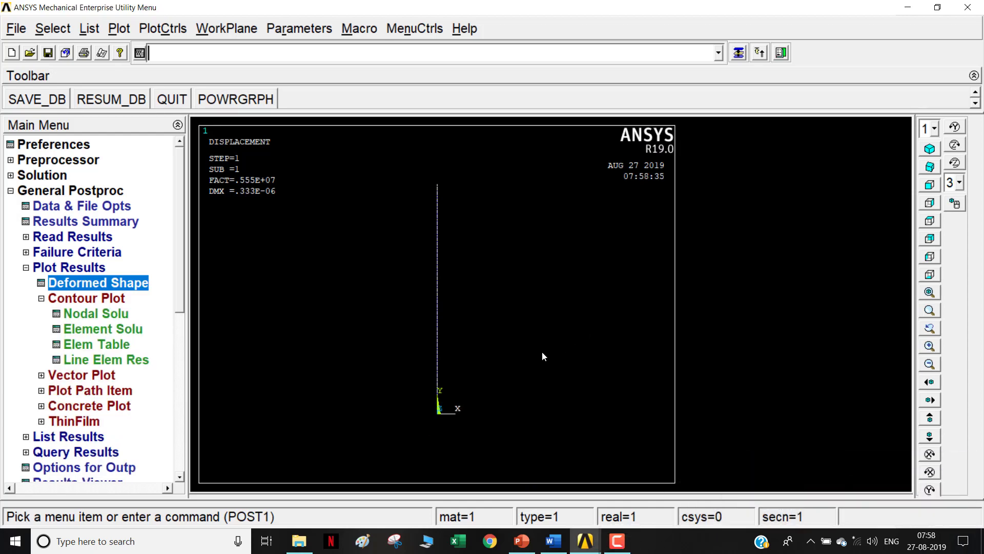
left_click(625, 549)
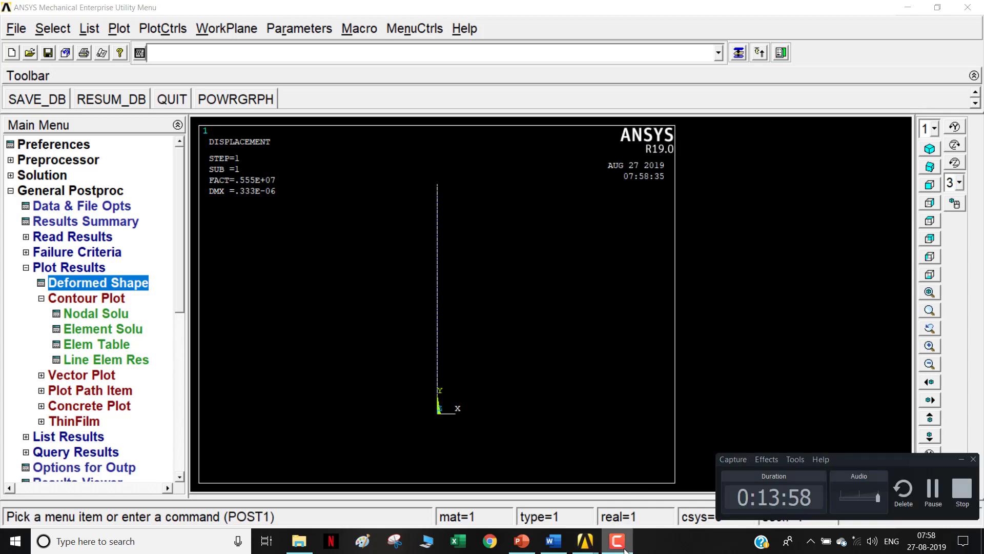
left_click(624, 549)
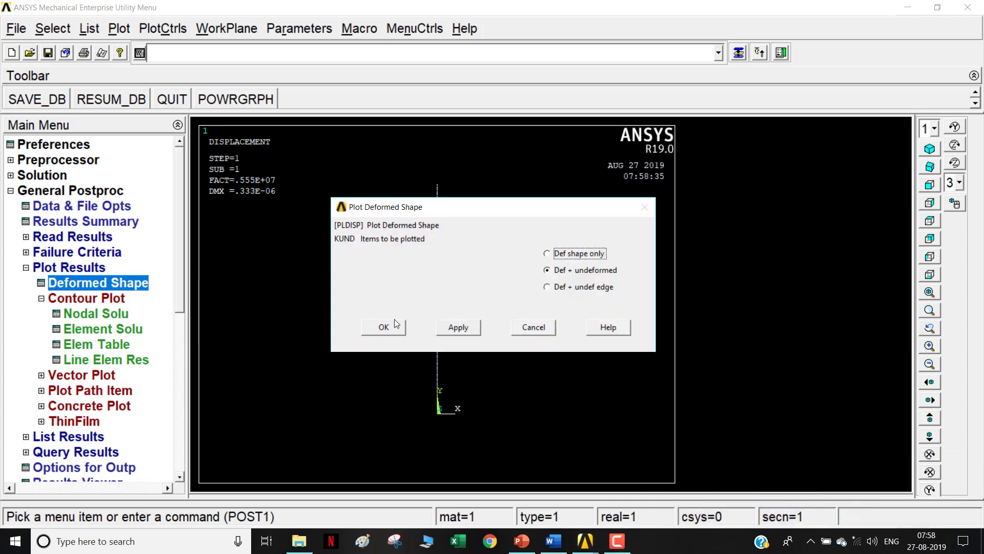
Step: Replot the deformed shape with the undeformed model, and contour the nodal displacement vector sum on the deformed shape only
left_click(395, 324)
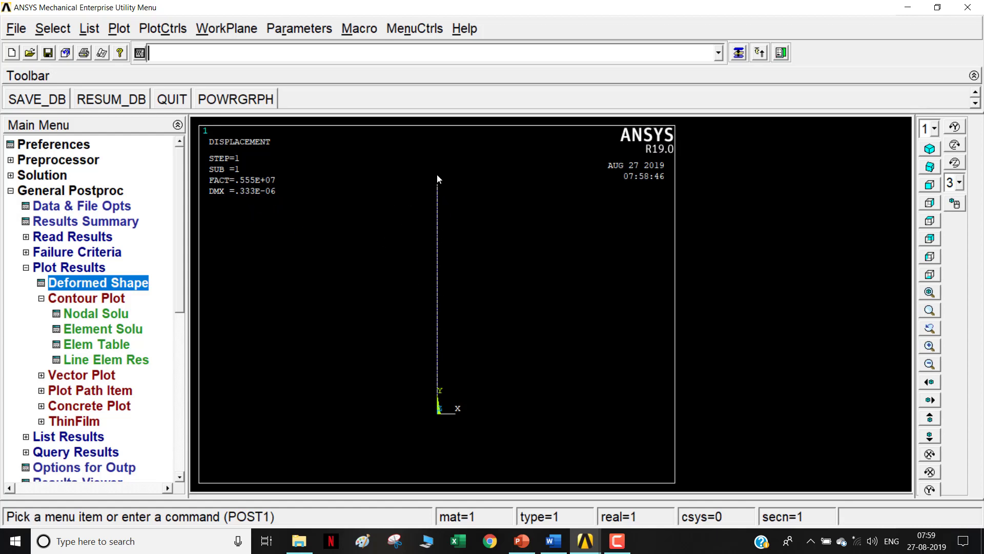
left_click(106, 314)
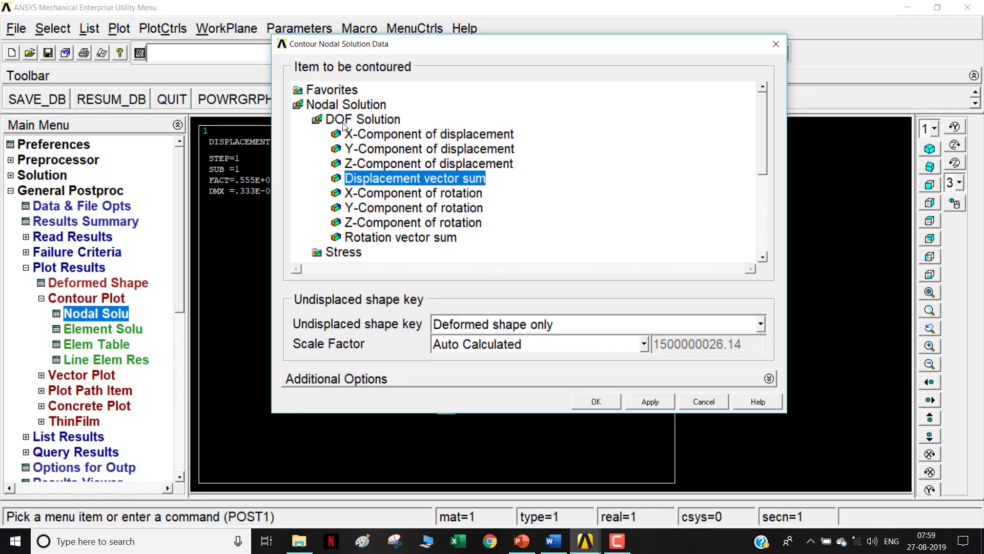
left_click(592, 408)
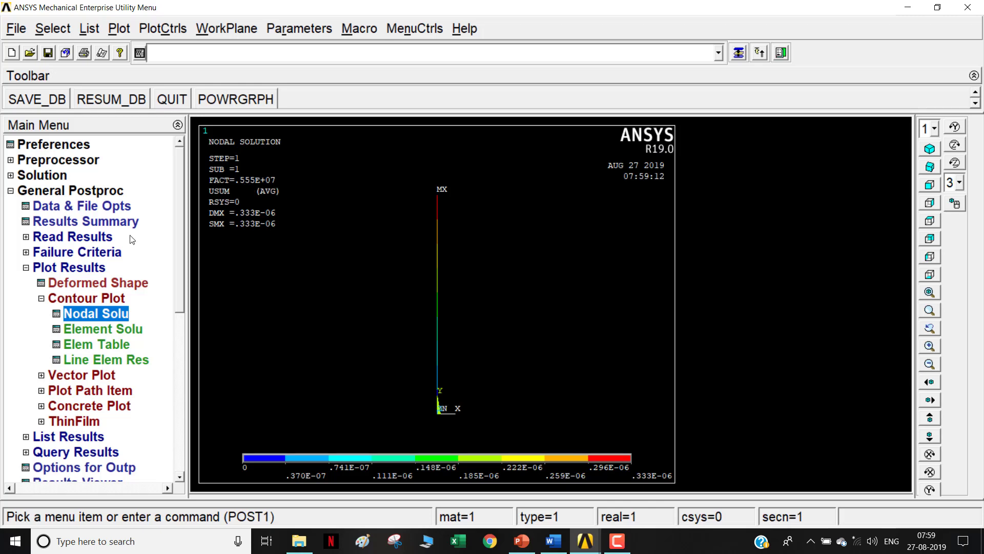
Step: List the detailed summary of the result sets and read the buckling load factor of the first set
left_click(51, 268)
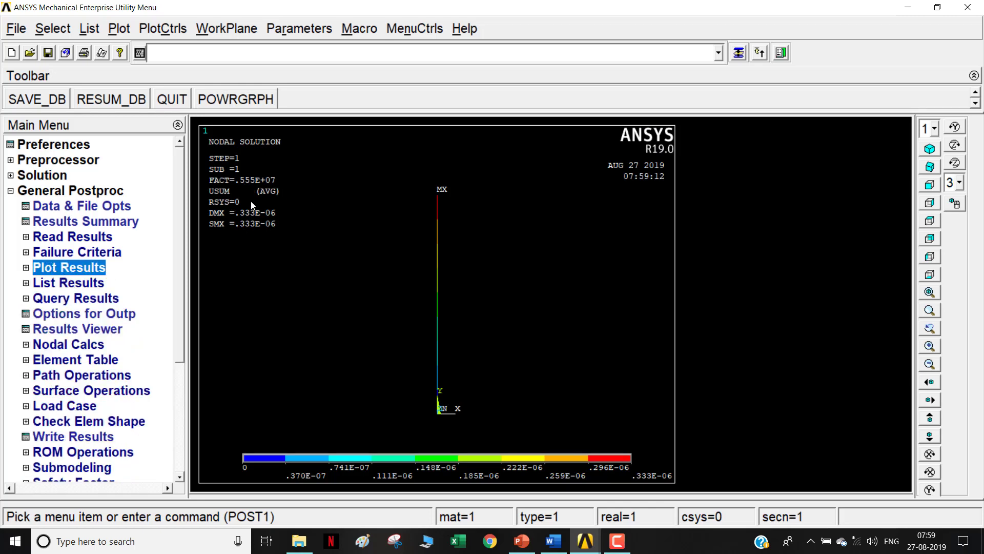
left_click(62, 284)
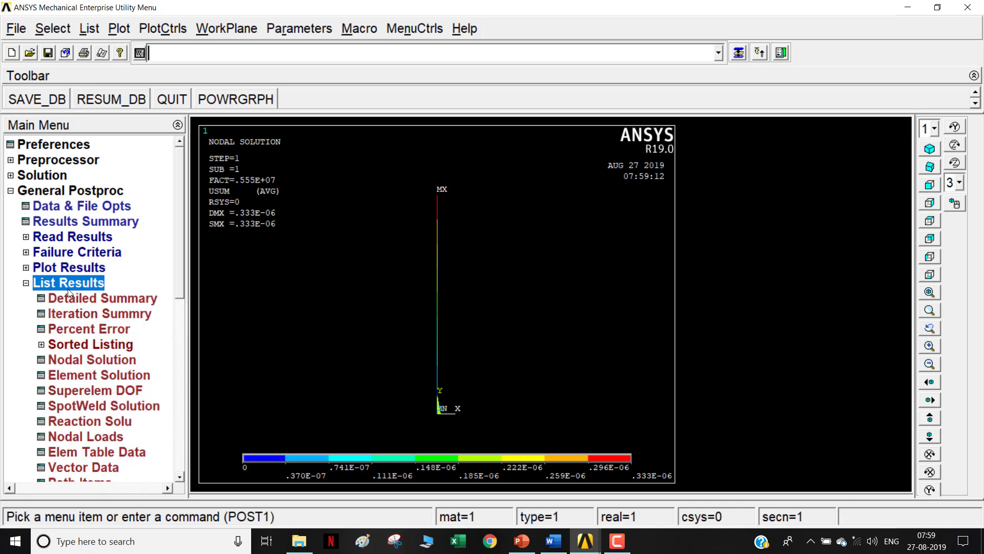
left_click(77, 297)
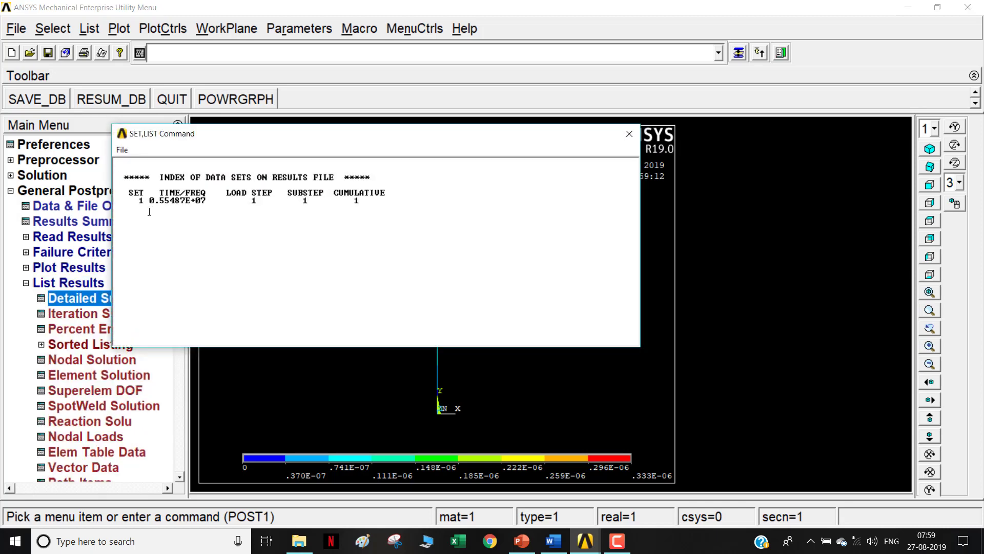
left_click_drag(146, 204, 217, 198)
left_click(222, 207)
Step: Switch to the Word document and compare its theoretical critical load for the fixed-free column with the listed ANSYS result
left_click(555, 536)
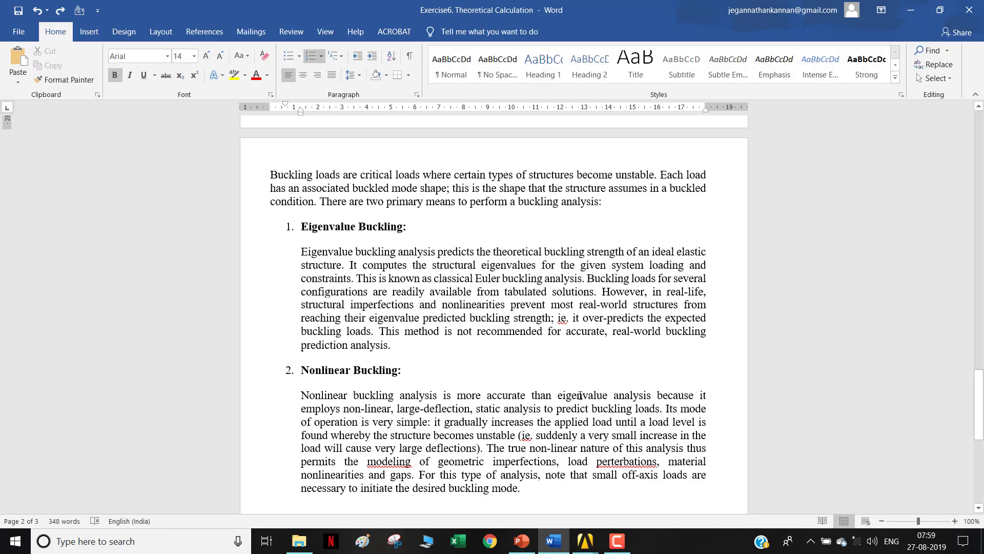
scroll(568, 386, "up", 8)
scroll(569, 385, "up", 2)
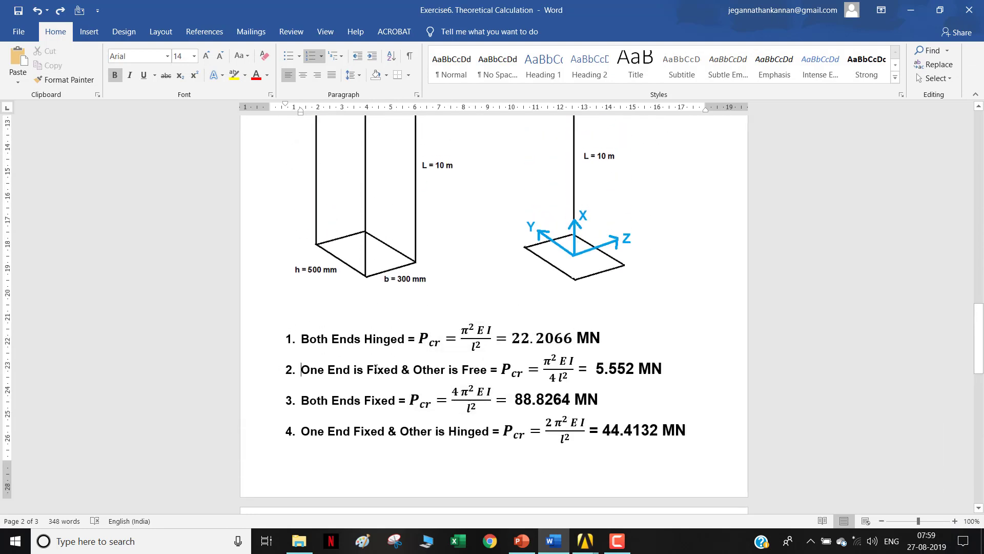
left_click_drag(303, 368, 664, 378)
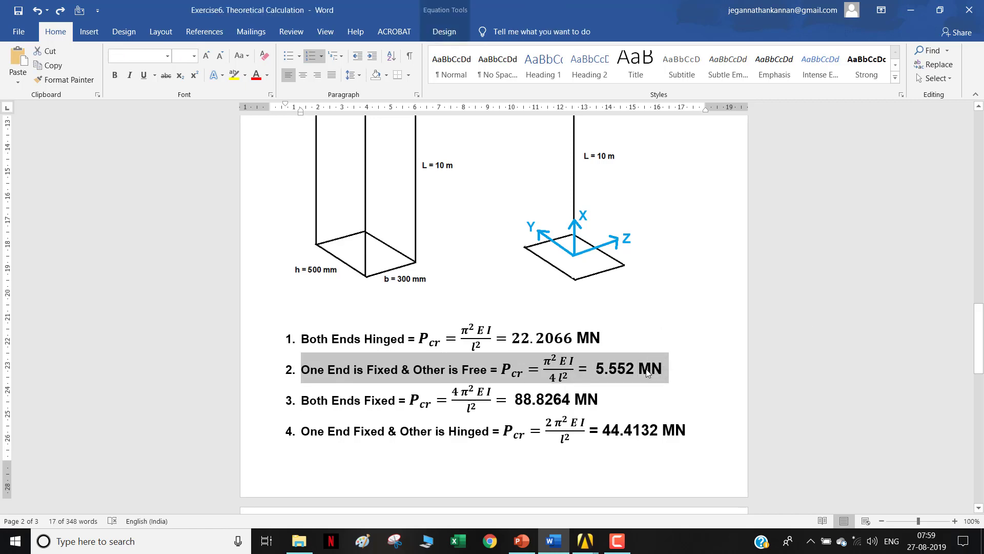
left_click(561, 541)
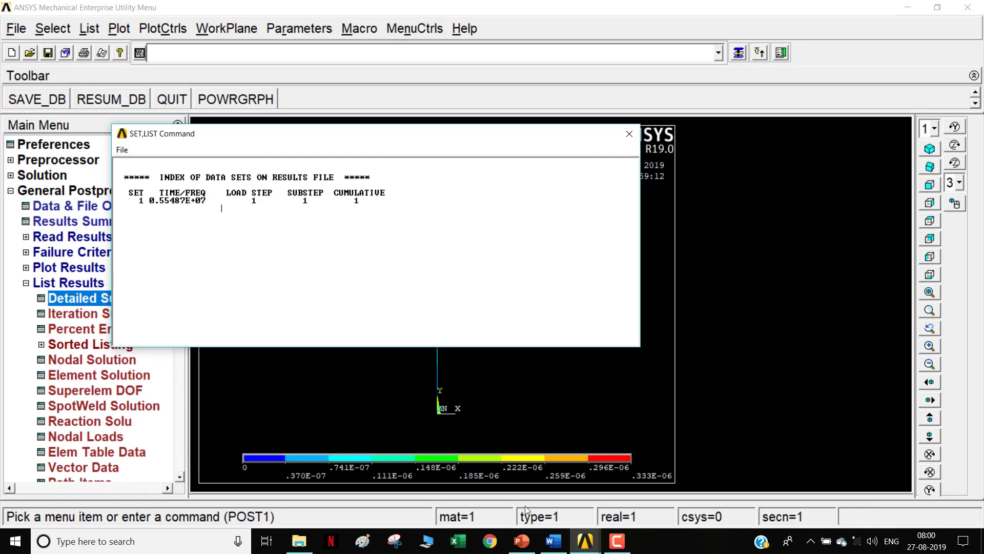
left_click(564, 549)
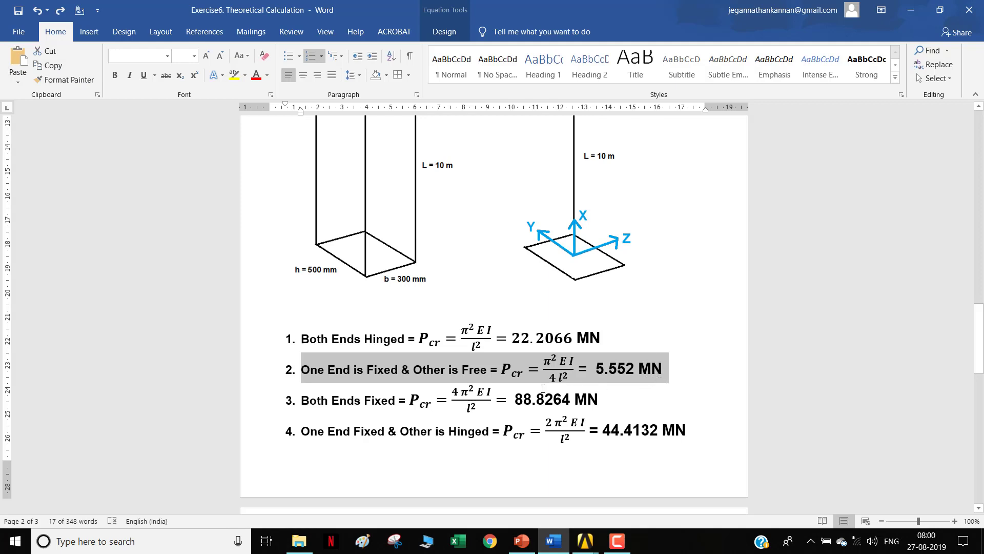
Step: Check the fixed-free critical load formula against the column's material properties and dimensions in the sketch
left_click(618, 370)
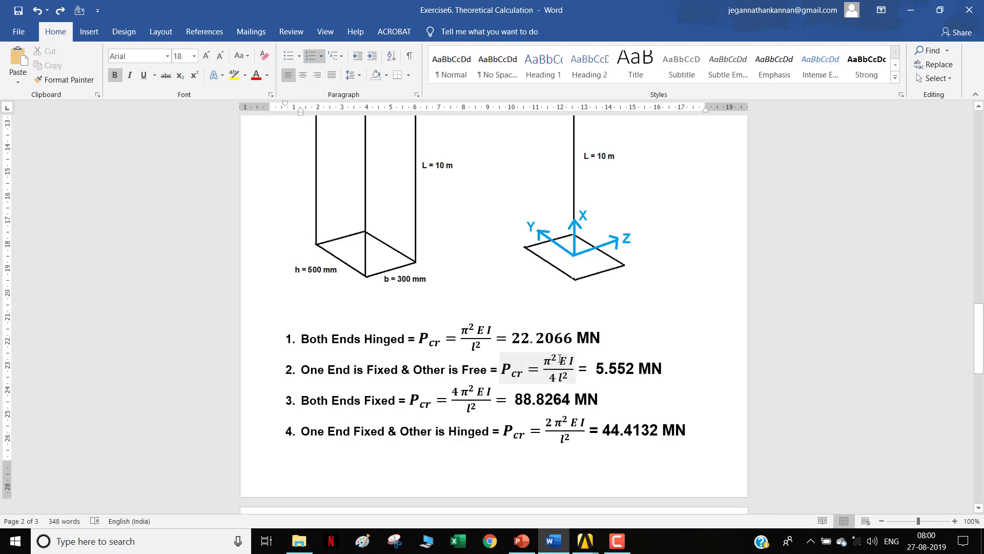
scroll(523, 292, "up", 2)
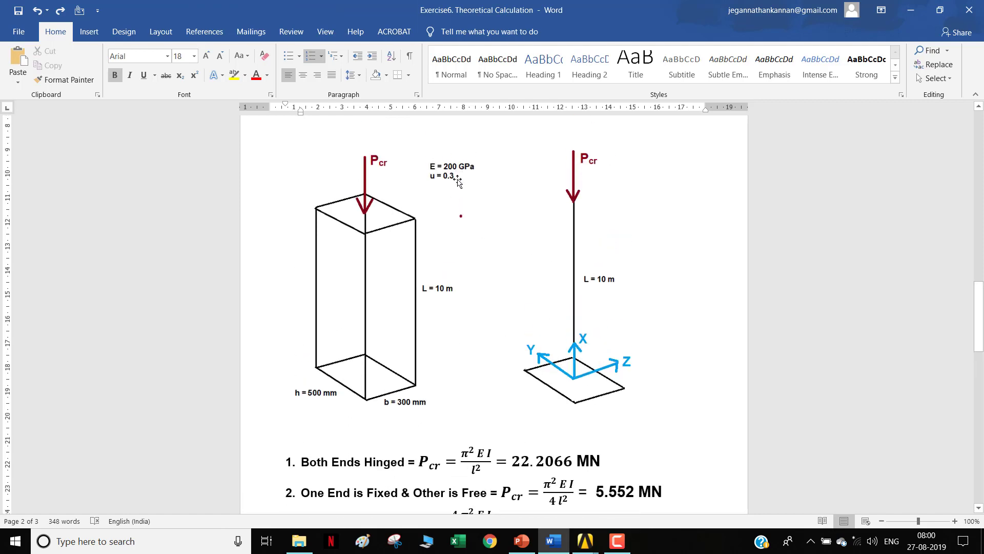
scroll(553, 392, "down", 1)
scroll(553, 392, "down", 1)
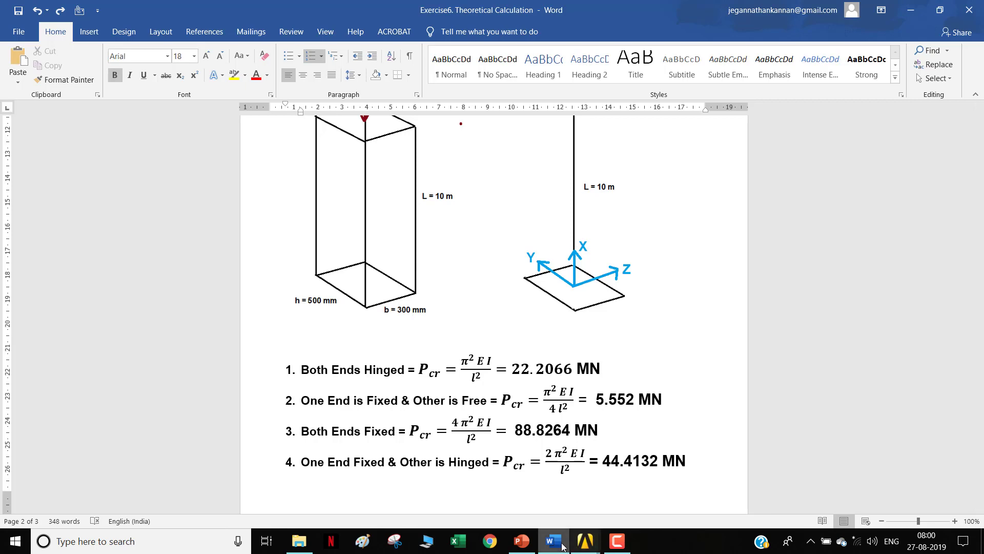
Step: Close the result set listing in ANSYS and review the fixed-free and fixed-hinged boundary condition slides in PowerPoint
left_click(585, 540)
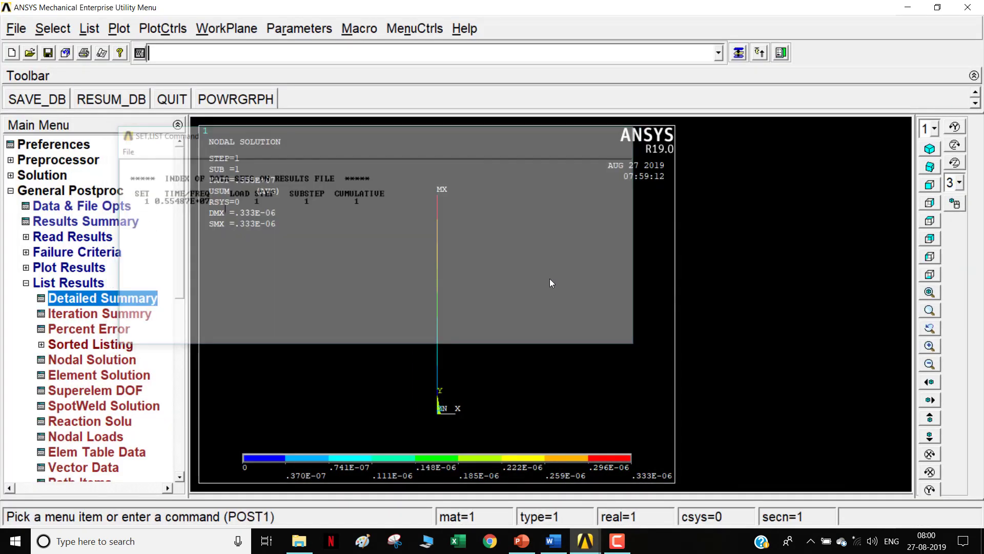
left_click(629, 133)
left_click(522, 540)
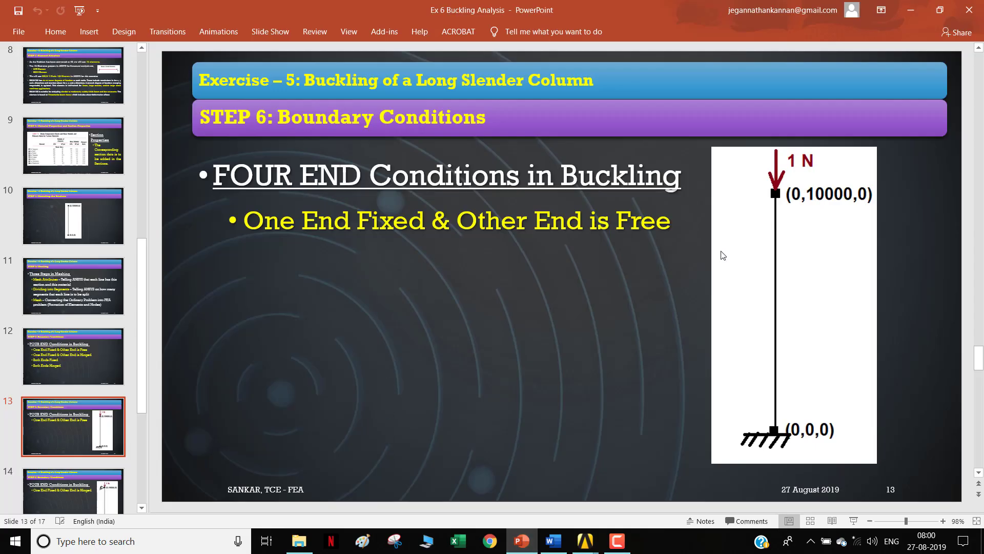
left_click(66, 488)
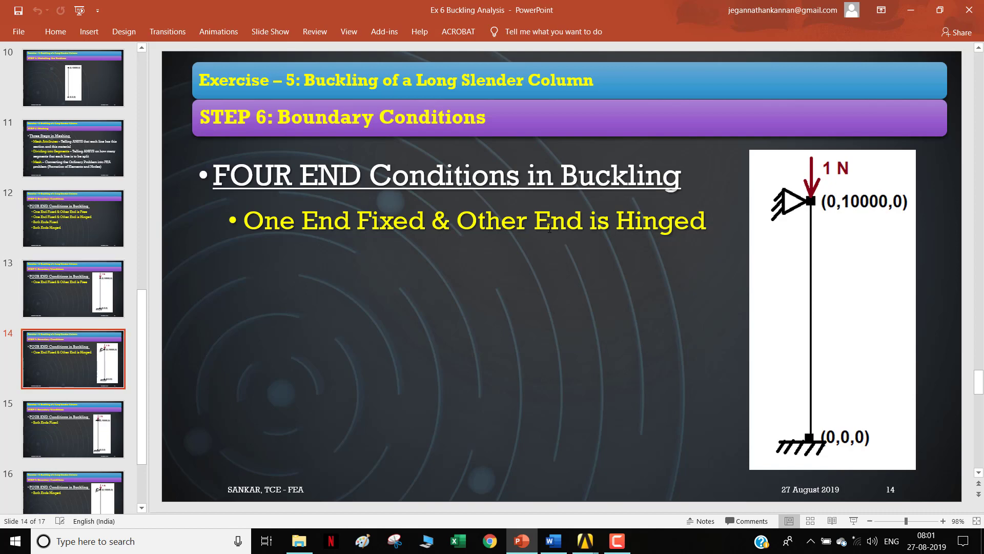
left_click(85, 295)
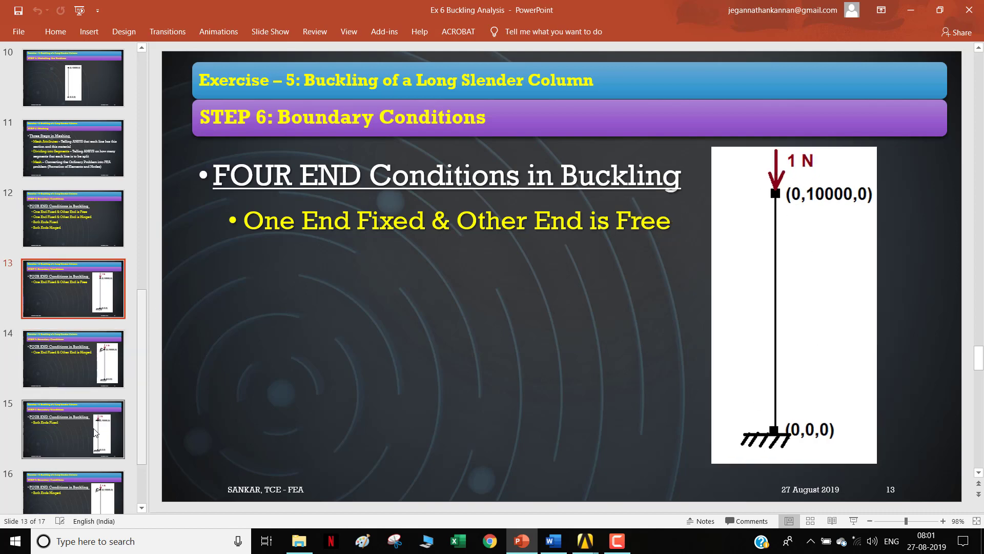
left_click(85, 372)
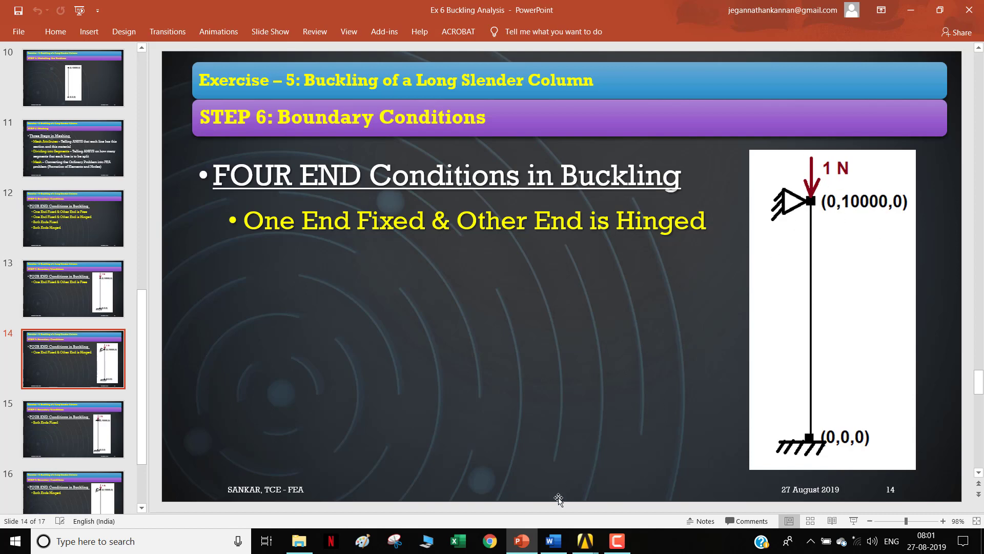
Step: Switch back to ANSYS, collapse the general postprocessor and open the Session Editor
left_click(527, 551)
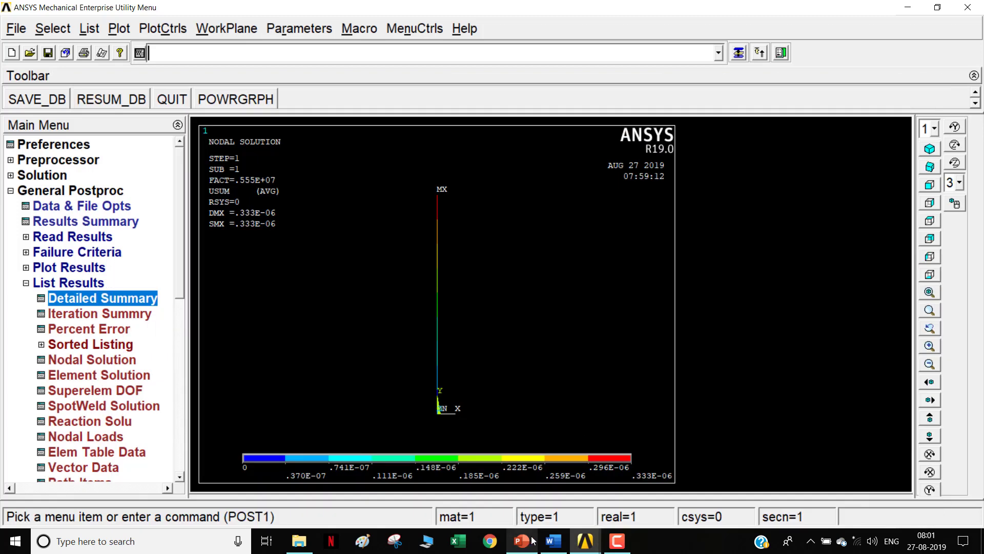
left_click(45, 194)
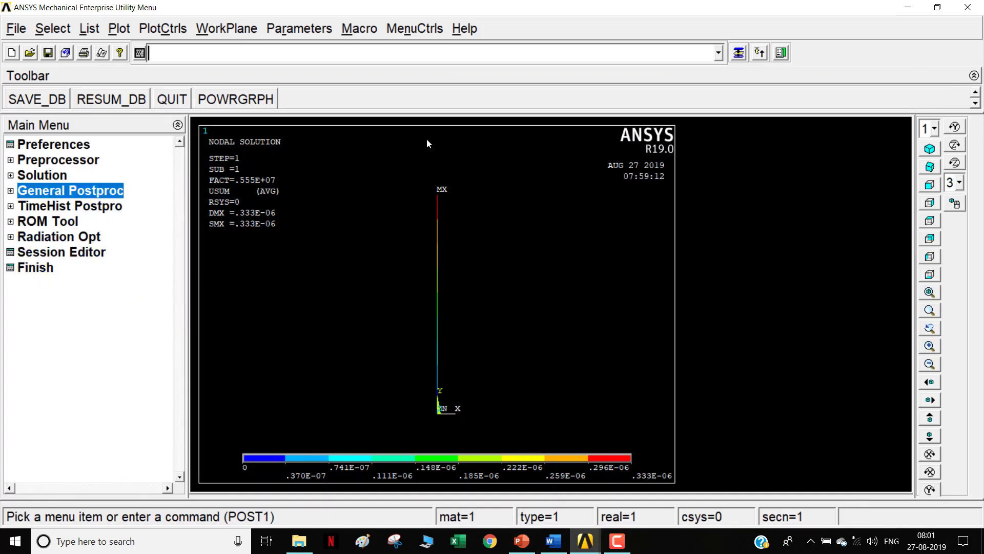
left_click(81, 255)
Step: Delete the session commands from the DK keypoint constraint through SET,LIST,2, rerun the remaining commands and dismiss the warning
scroll(211, 299, "down", 5)
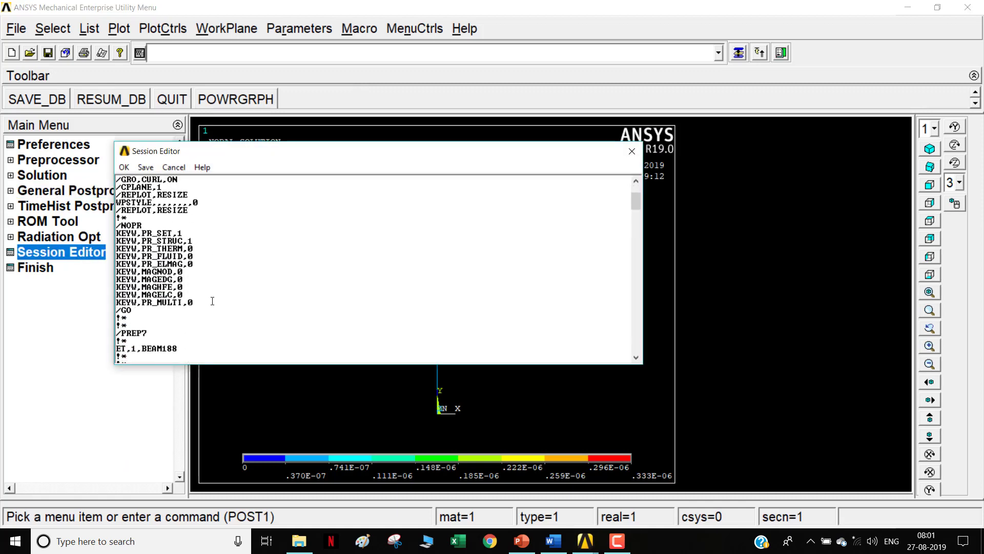
scroll(211, 299, "down", 5)
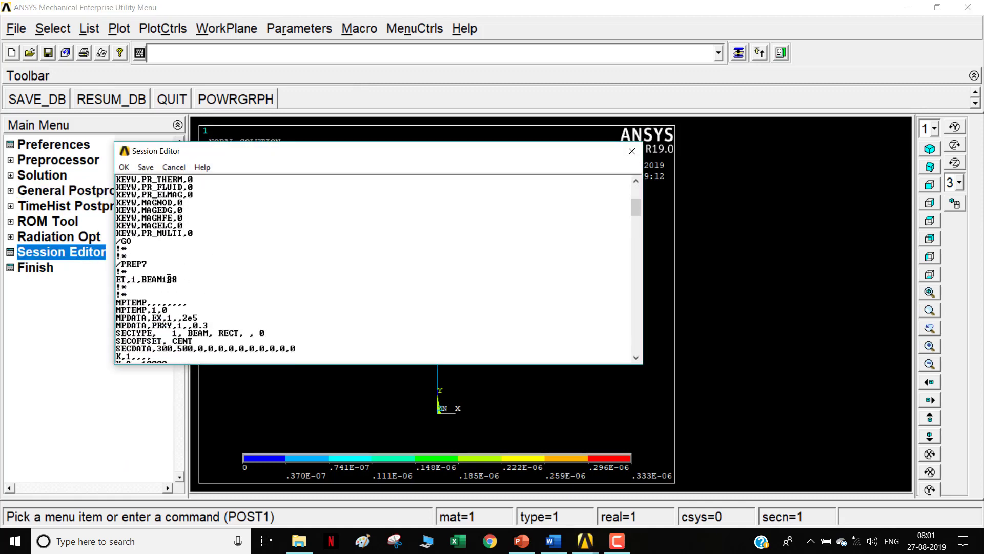
scroll(198, 280, "down", 2)
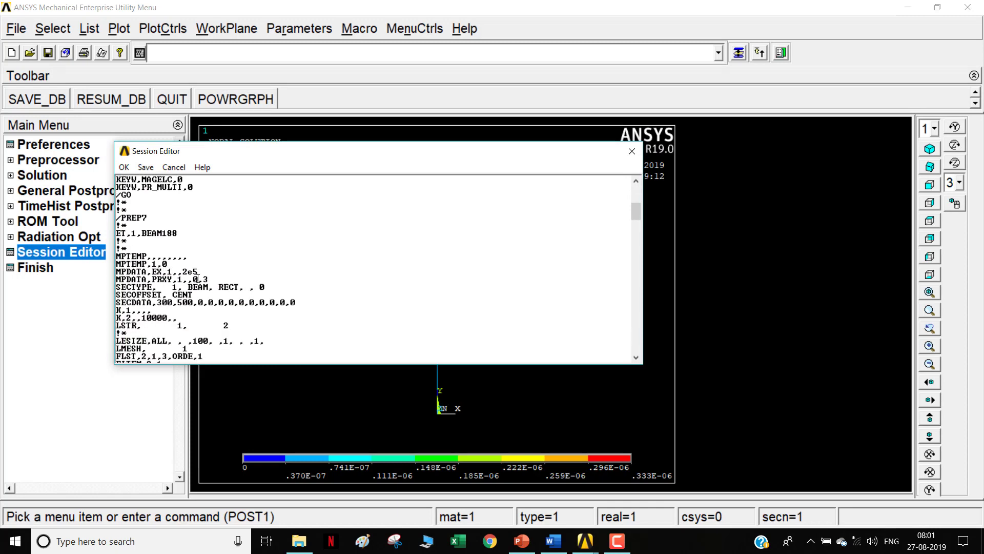
scroll(169, 295, "down", 3)
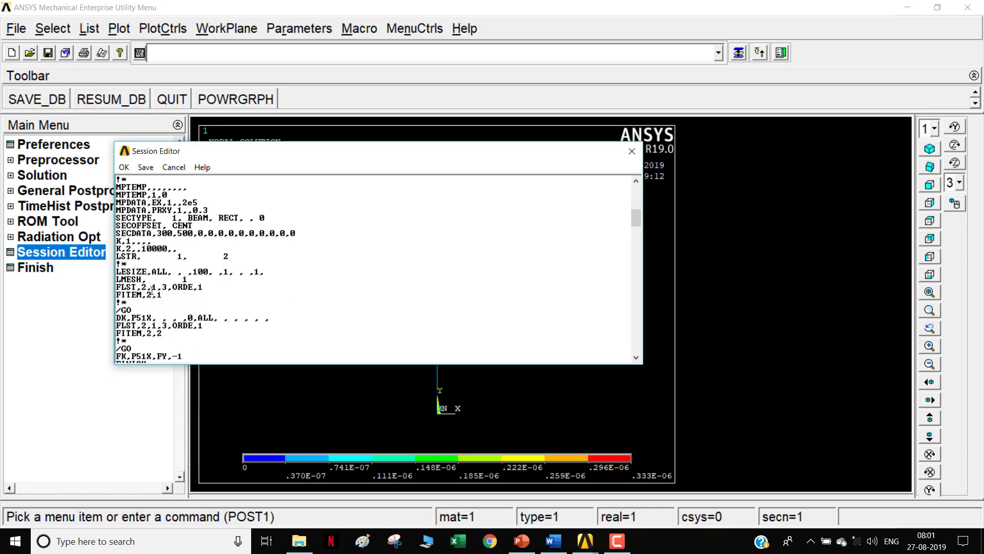
scroll(128, 318, "down", 1)
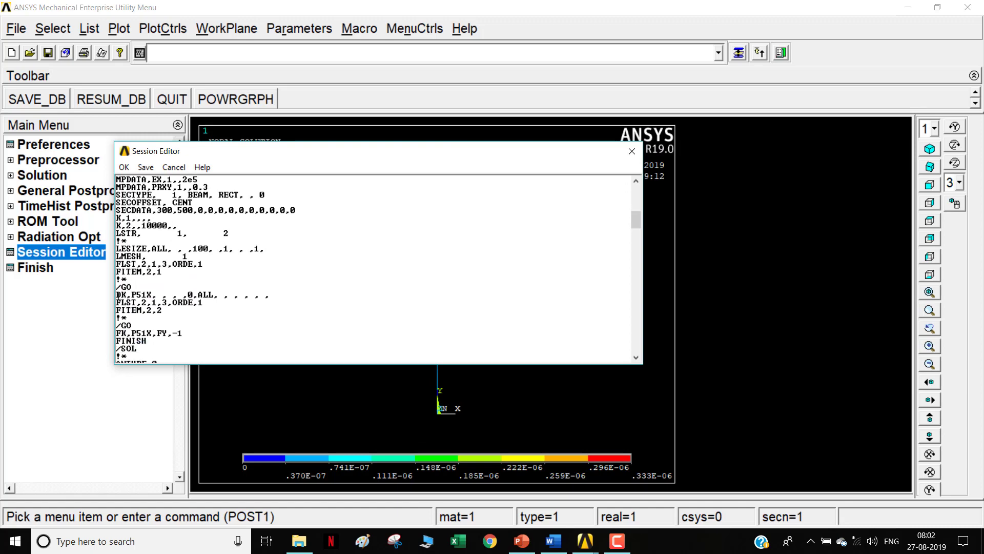
left_click_drag(118, 295, 227, 493)
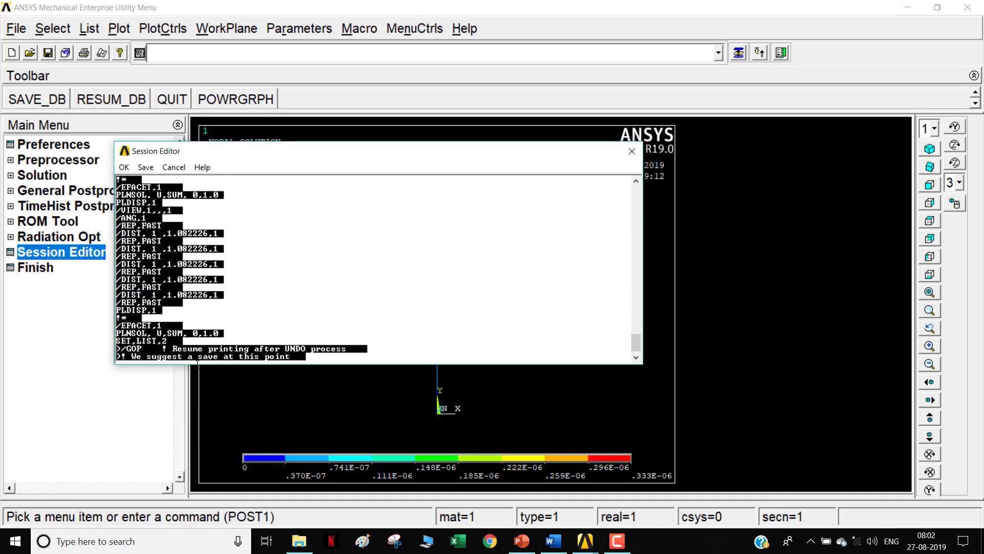
left_click_drag(198, 364, 183, 341)
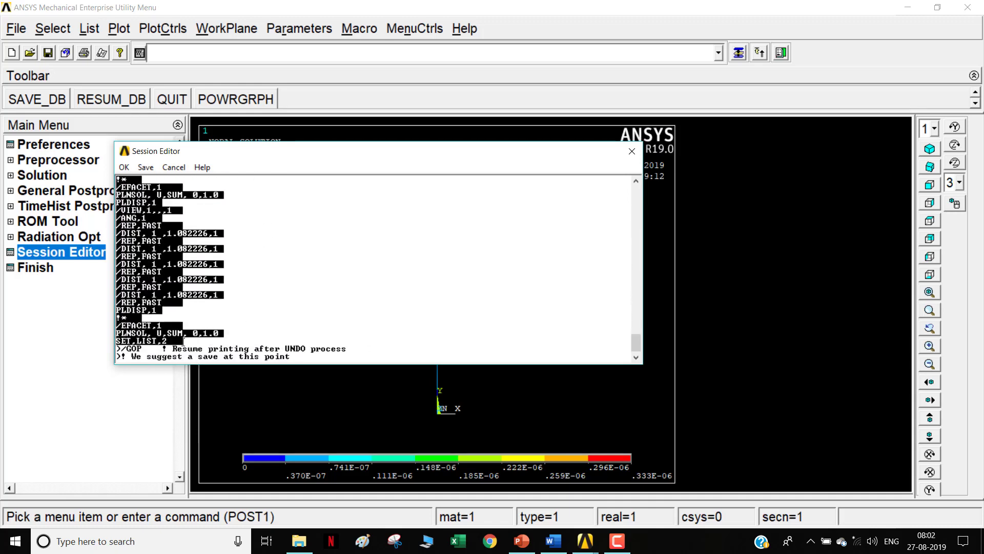
key("Delete")
scroll(183, 341, "up", 7)
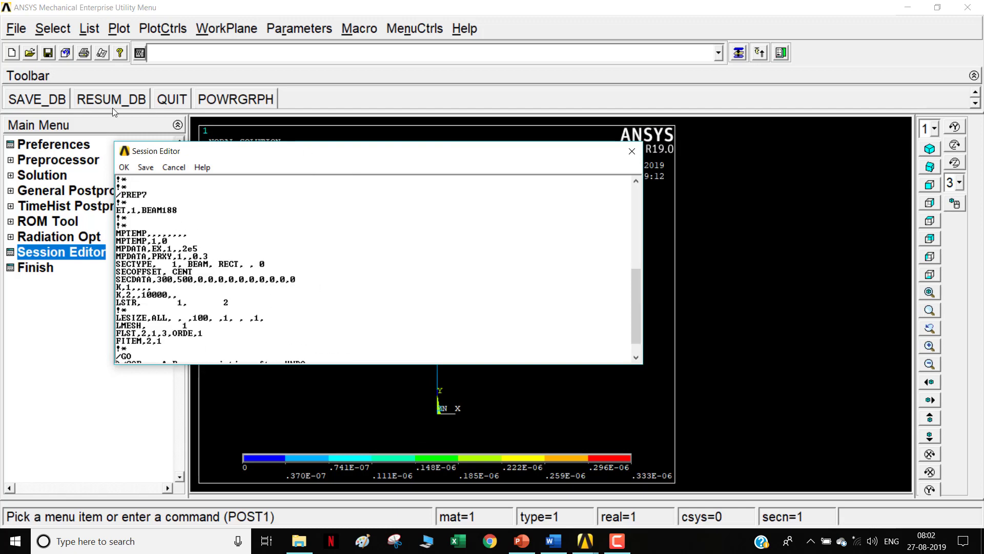
left_click(124, 167)
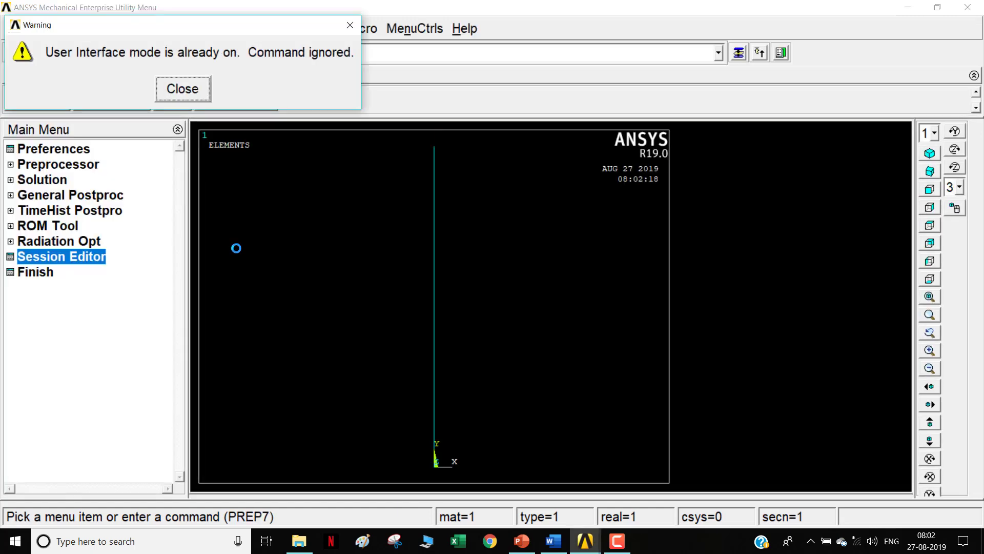
left_click(188, 94)
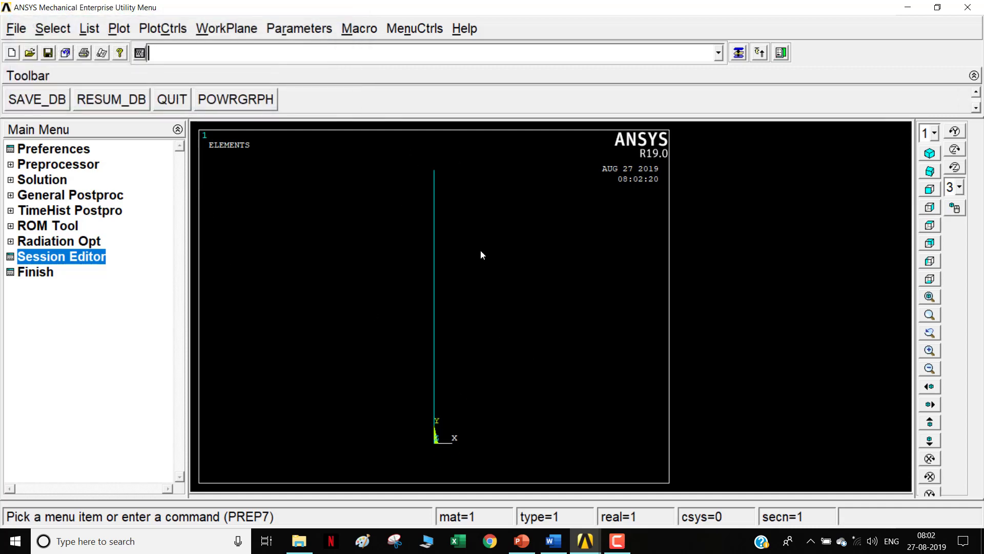
Step: Constrain all degrees of freedom at the column's base keypoint with a displacement load
left_click(40, 165)
left_click(50, 355)
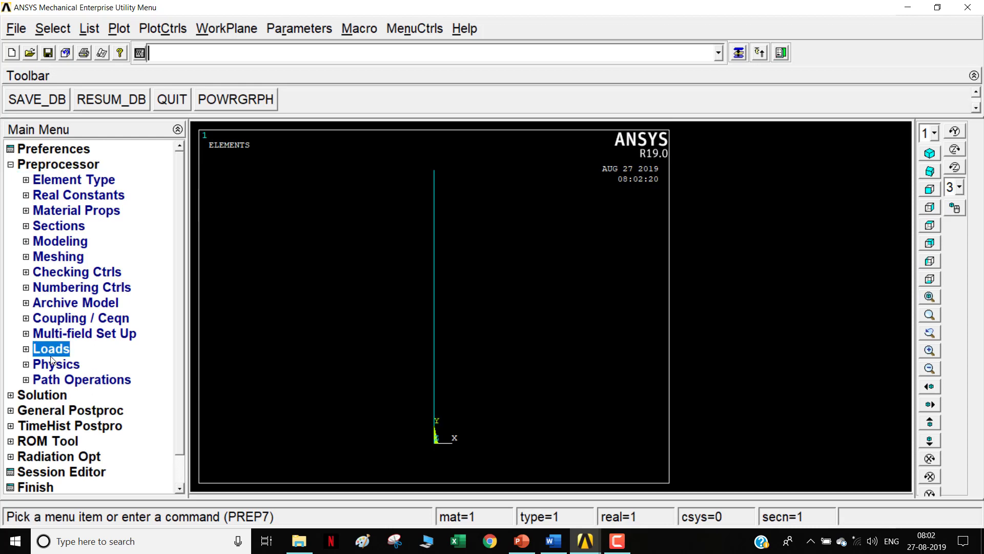
left_click(91, 426)
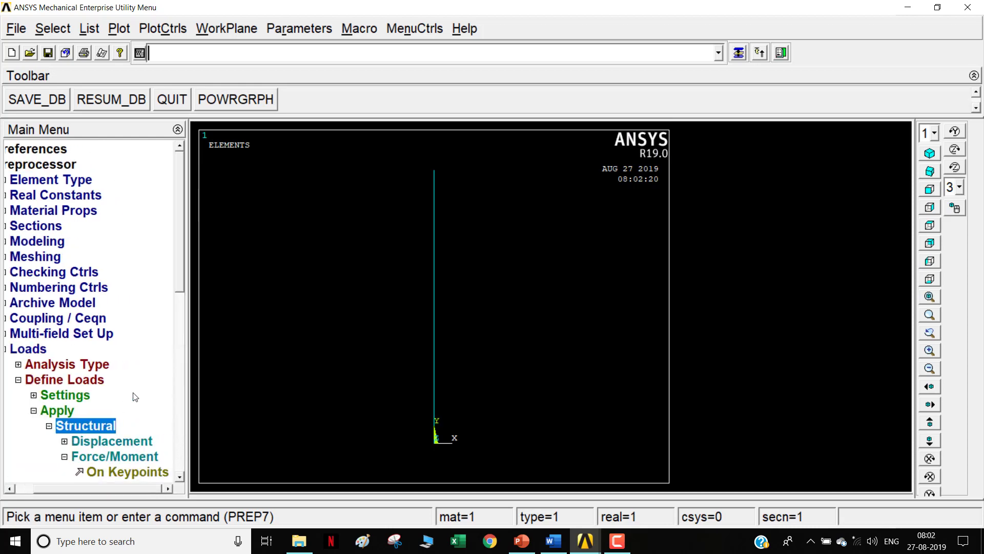
left_click(123, 440)
left_click_drag(180, 272, 180, 373)
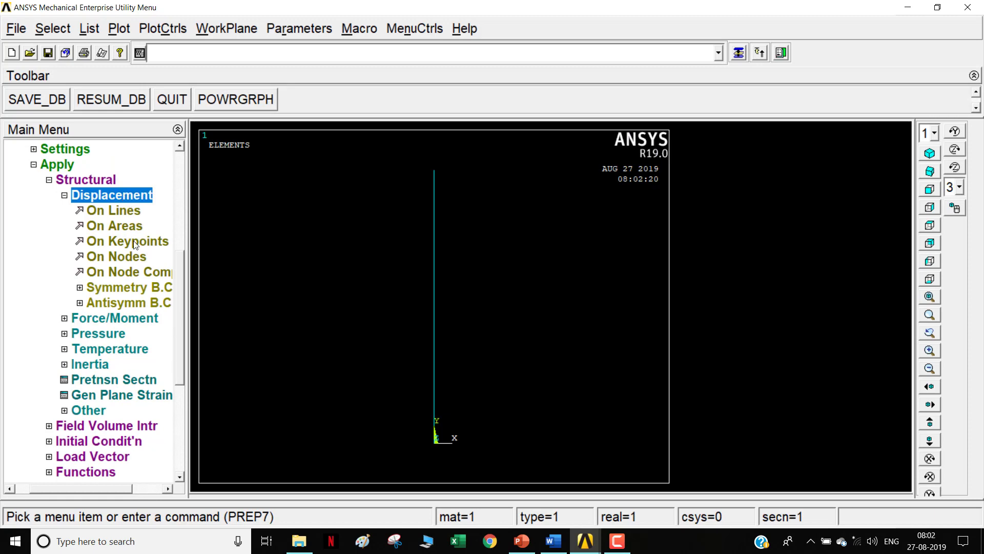
left_click(135, 242)
left_click(433, 454)
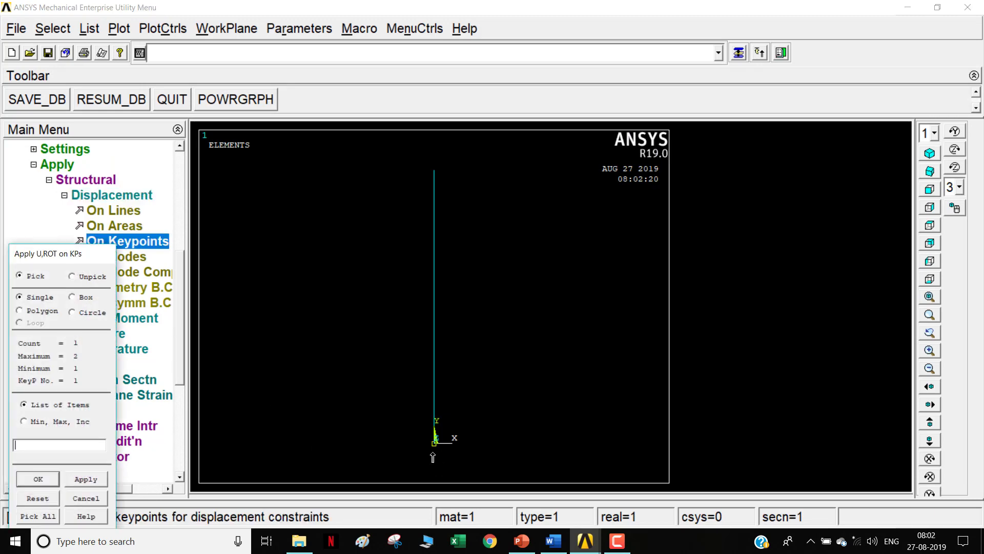
left_click(40, 481)
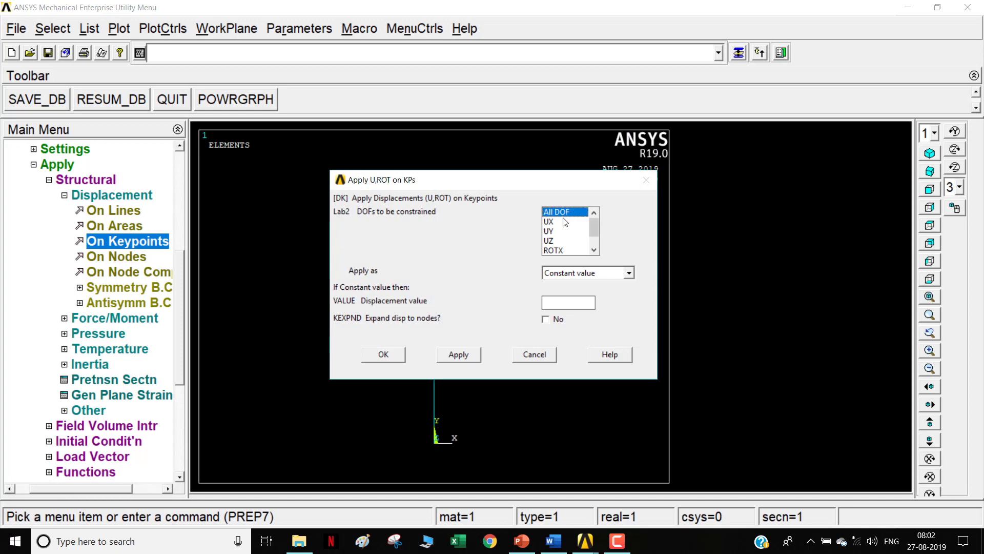
left_click(384, 355)
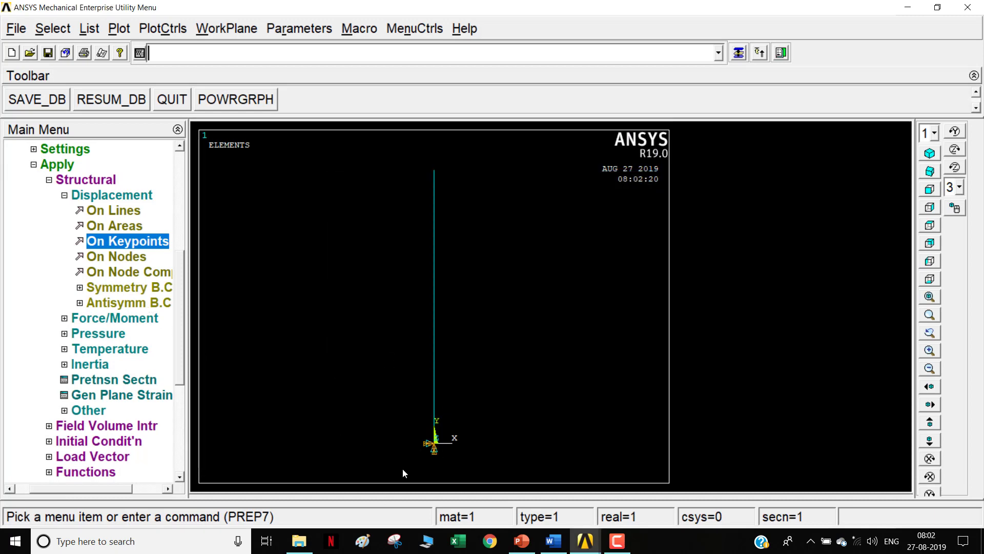
Step: Constrain UX, UZ, ROTX and ROTY at the column's top keypoint, leaving UY and ROTZ free
left_click(143, 242)
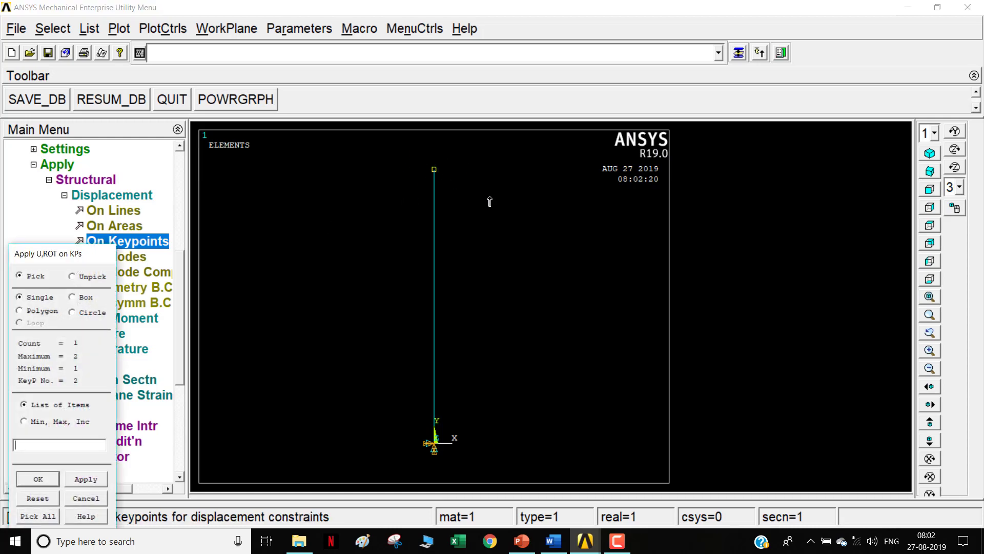
left_click(37, 480)
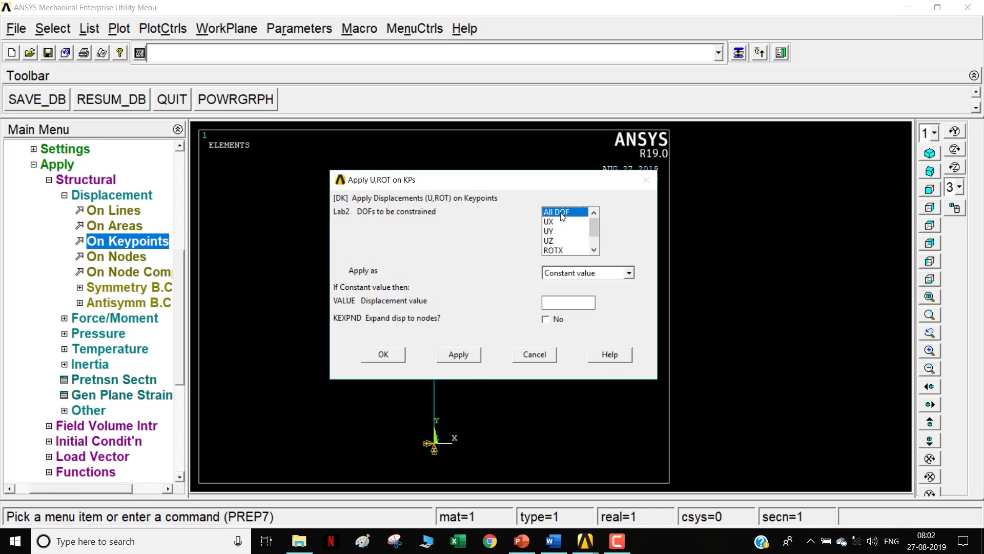
left_click_drag(556, 221, 554, 243)
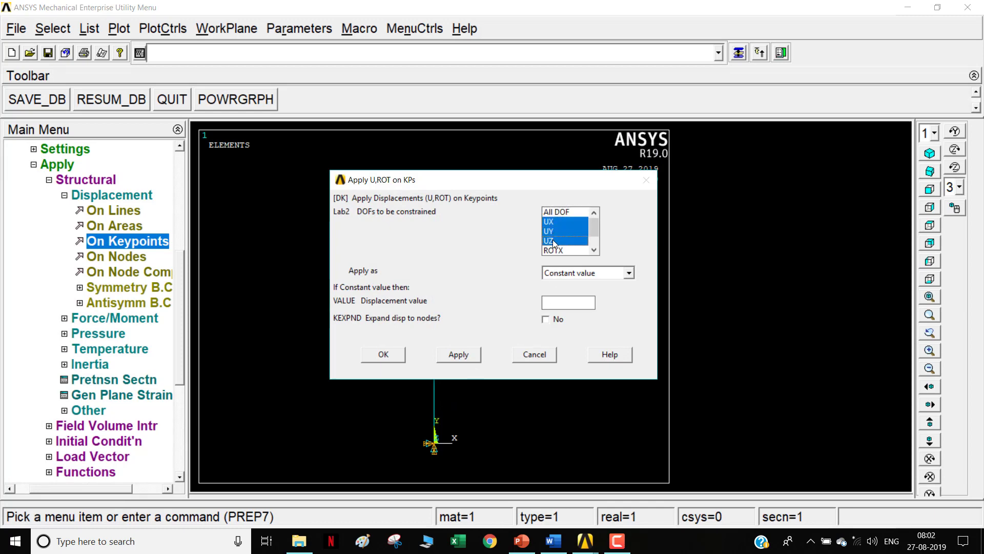
left_click(561, 249)
left_click(594, 250)
left_click(563, 251)
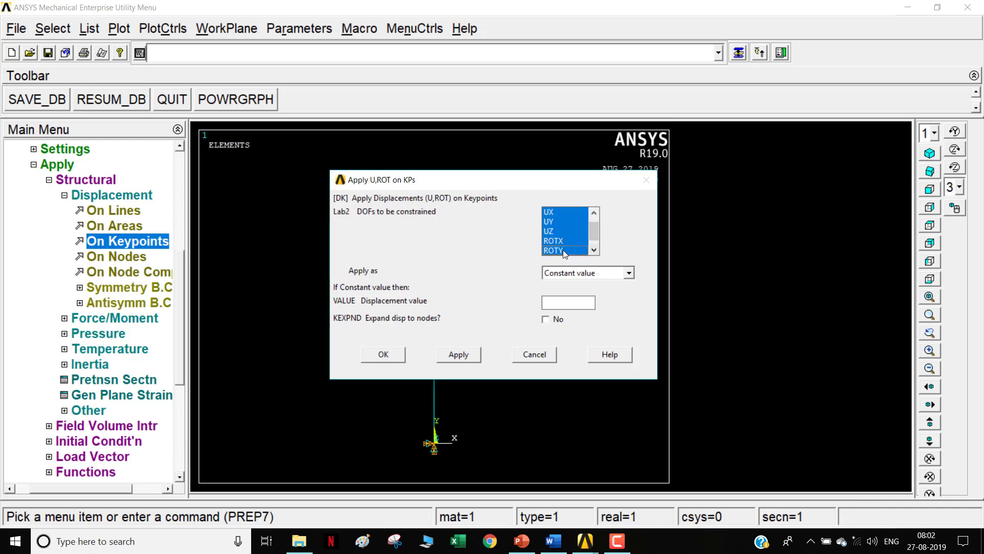
left_click(594, 250)
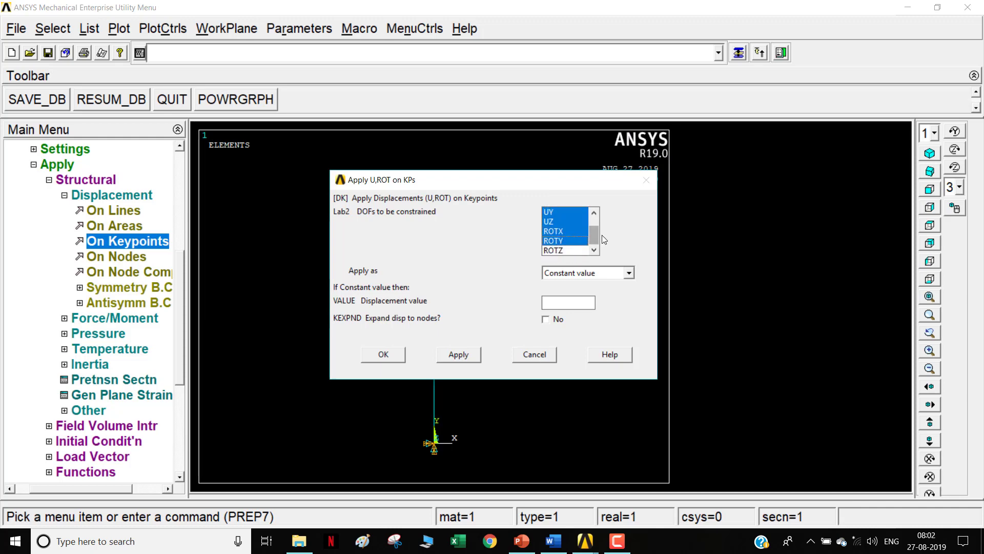
scroll(595, 236, "up", 2)
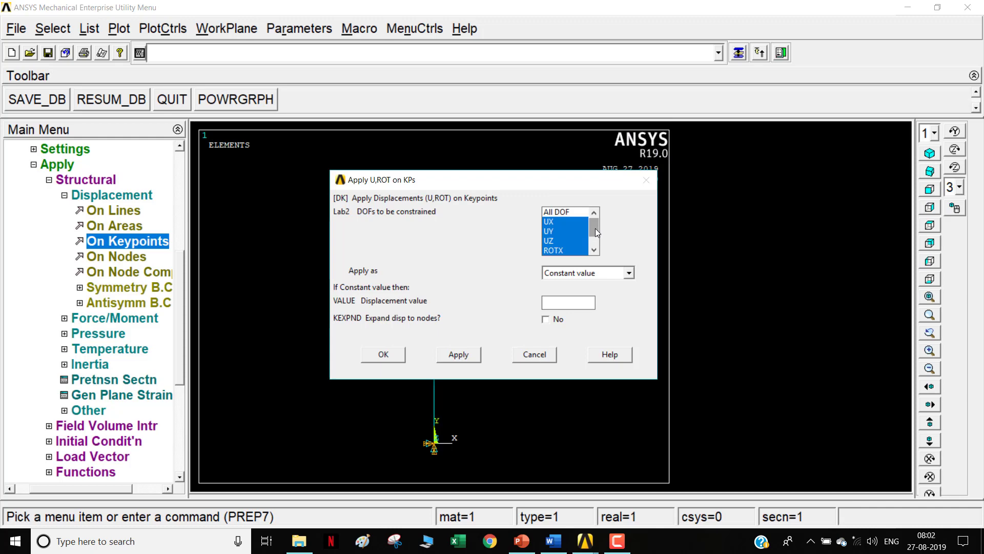
left_click(561, 231)
left_click_drag(562, 184, 589, 329)
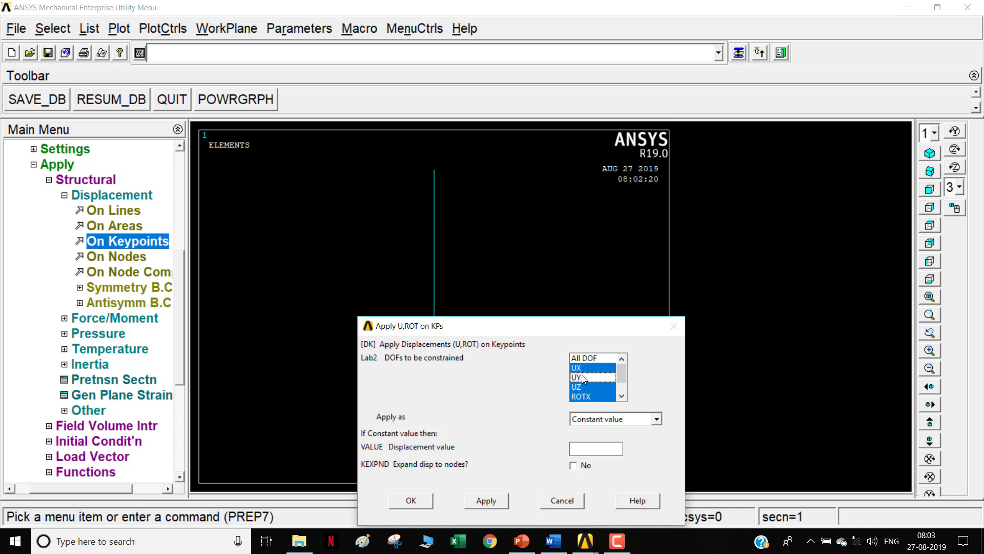
left_click(622, 397)
left_click(622, 396)
left_click(603, 386)
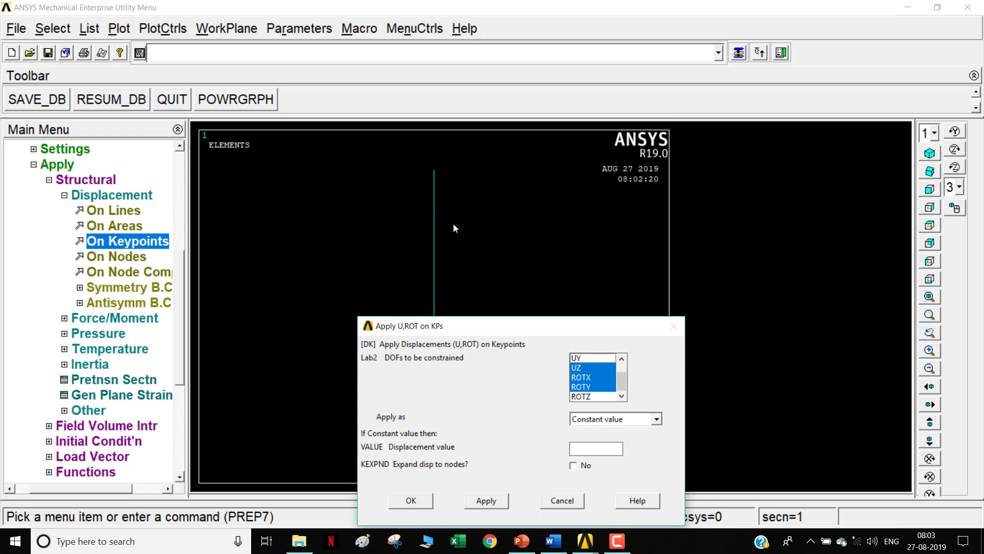
left_click(409, 496)
Step: Apply a constant FY force of -1 to the column's top keypoint
left_click(116, 319)
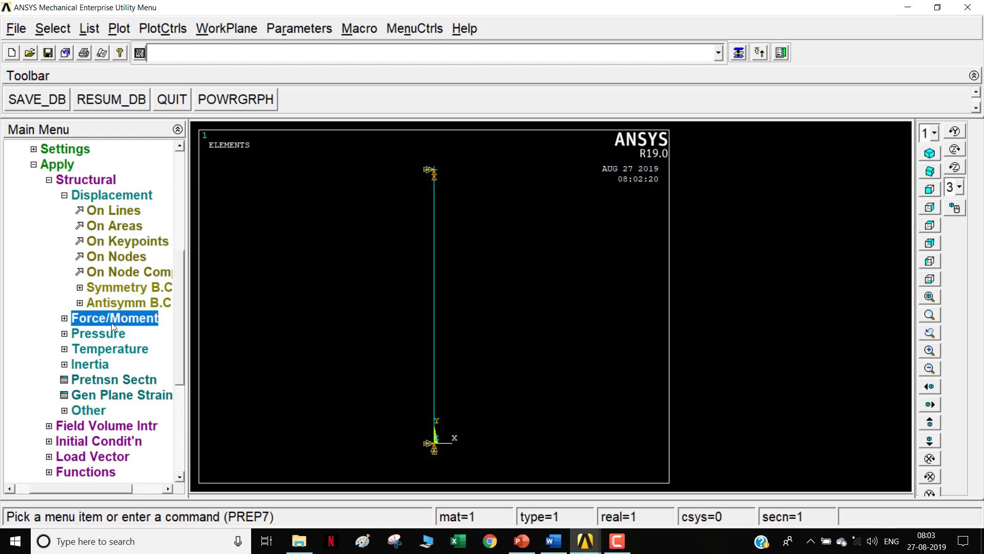
left_click(119, 230)
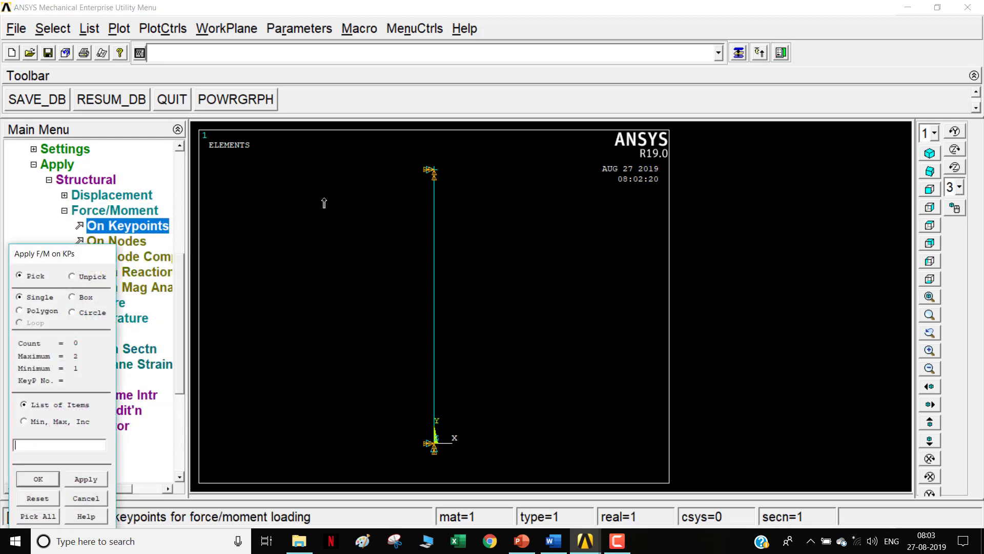
left_click(433, 170)
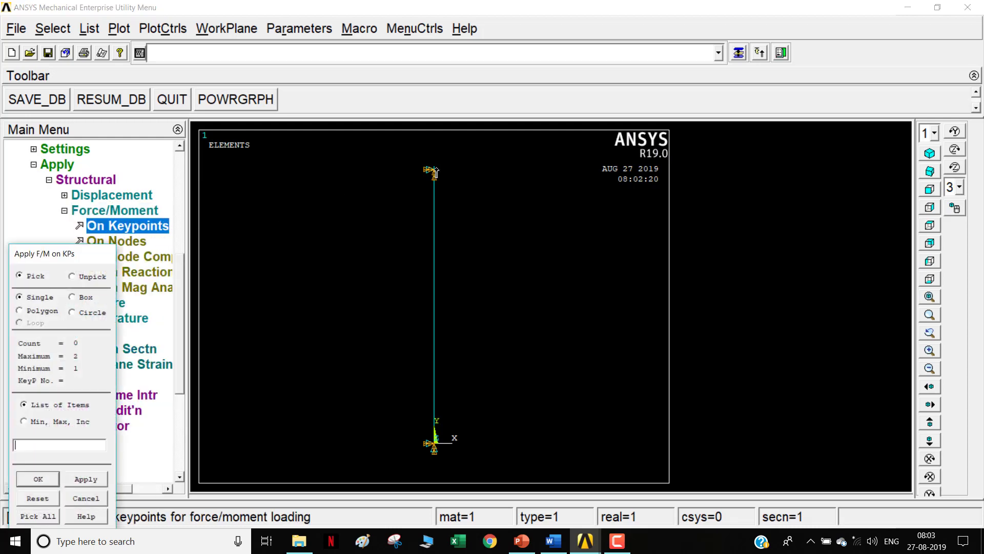
left_click(49, 479)
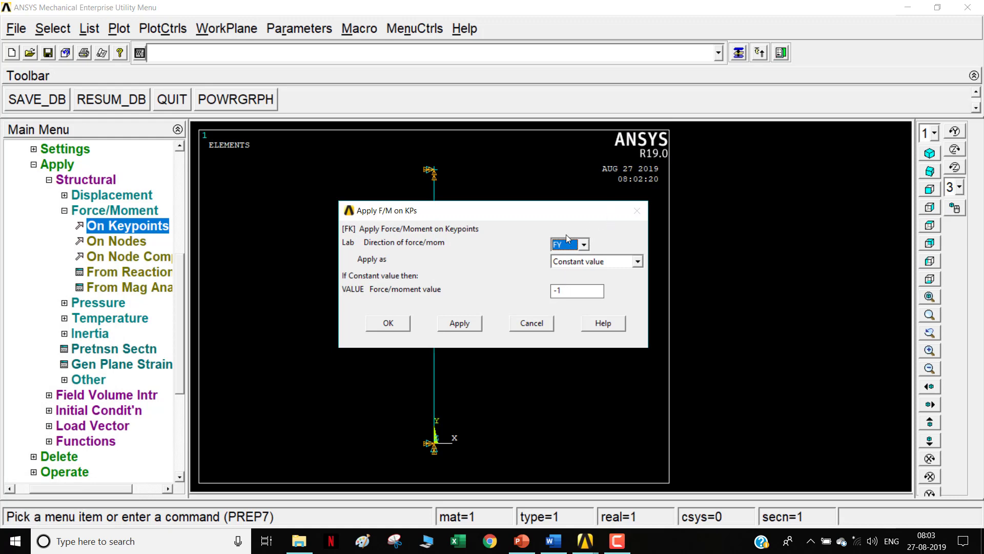
left_click(399, 322)
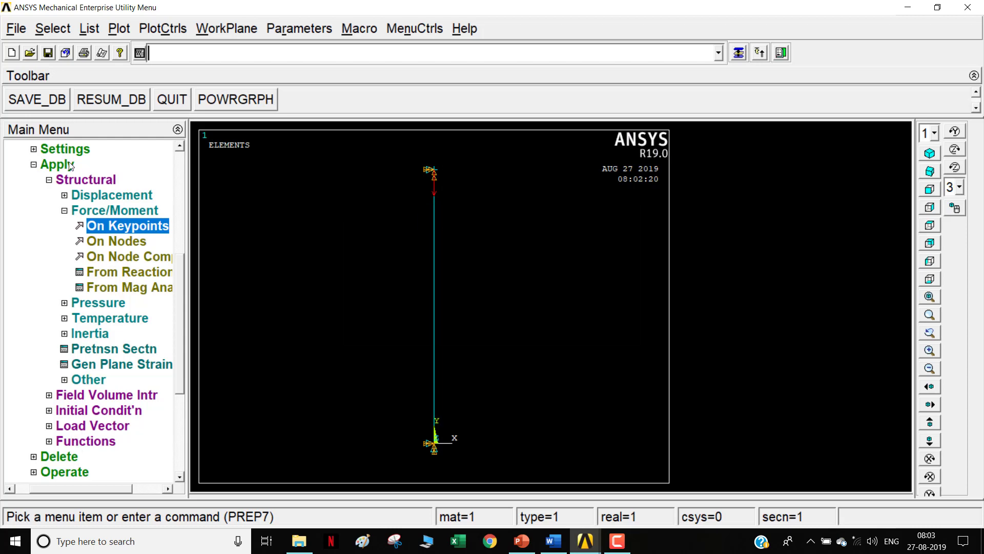
Step: Collapse the load definition tree and set the new analysis type to Static in the Solution processor
left_click(46, 165)
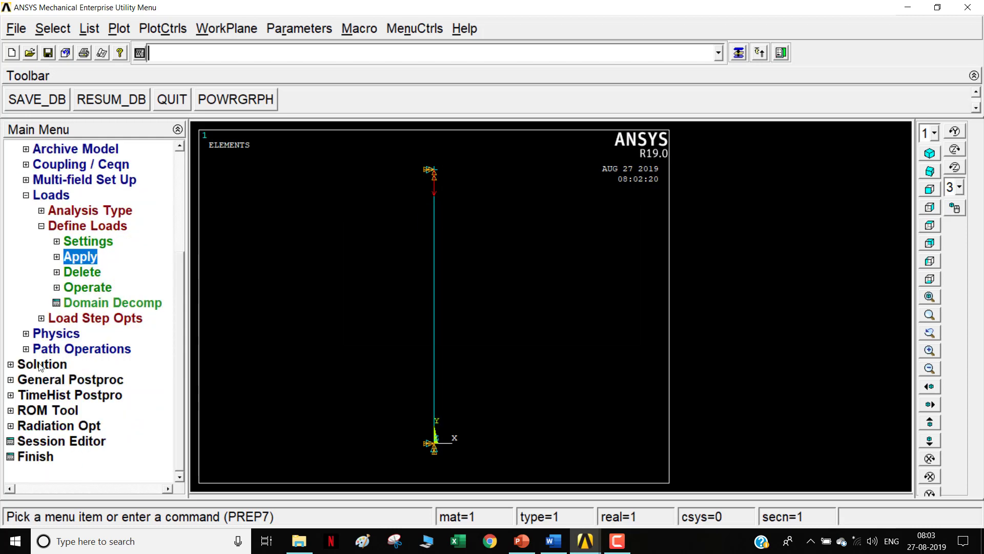
left_click(40, 378)
left_click(50, 196)
left_click(83, 210)
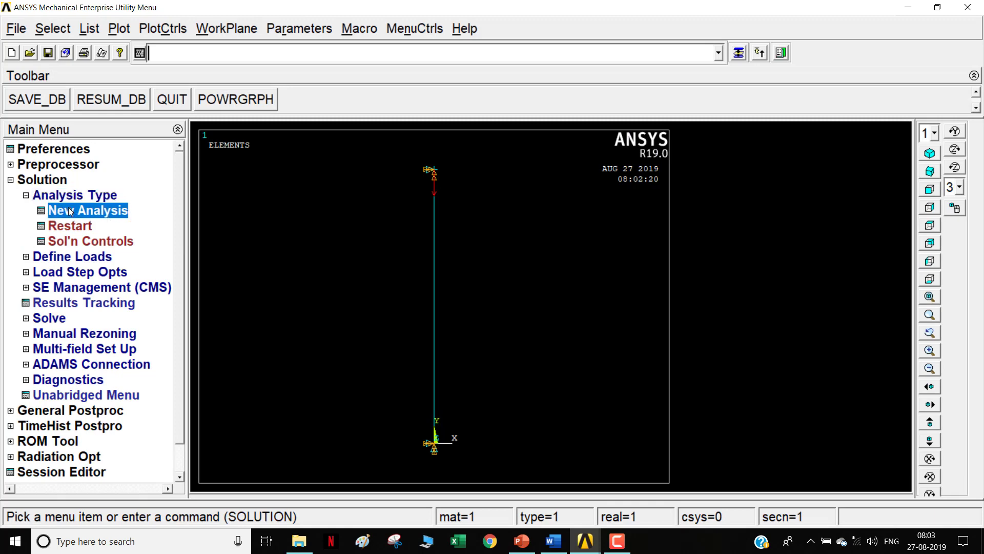
left_click(401, 347)
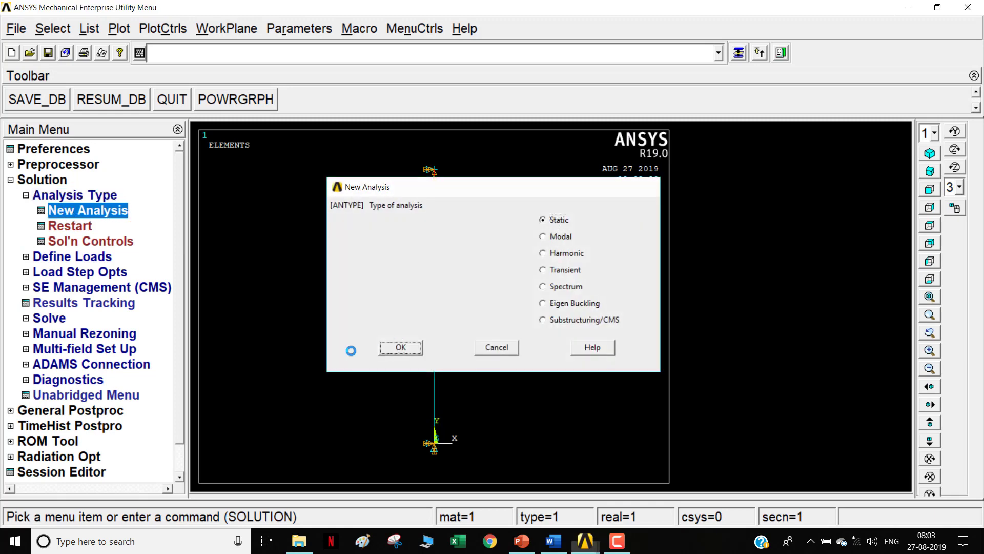
Step: Show the unabridged Solution options and include prestress effects in the static analysis options
left_click(99, 396)
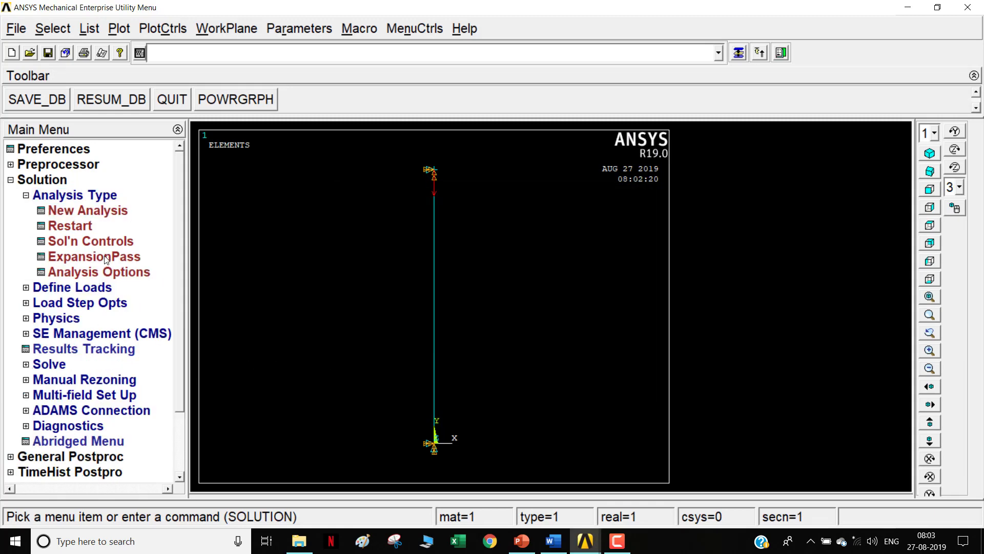
left_click(107, 274)
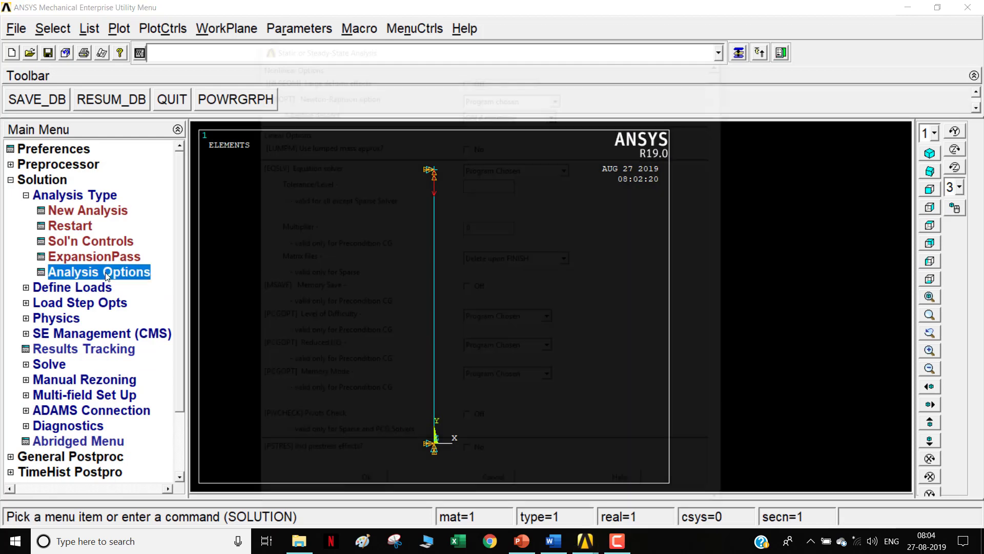
left_click_drag(727, 72, 715, 184)
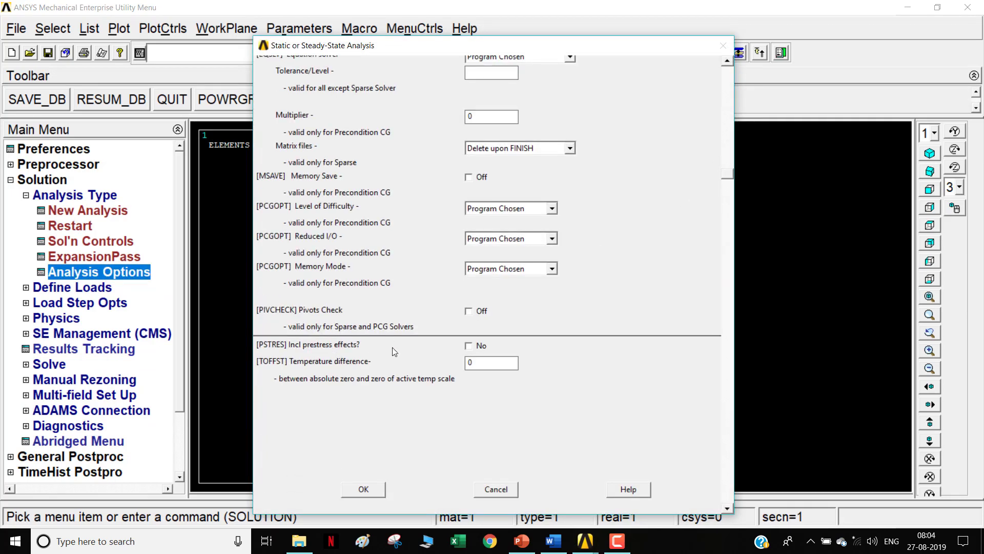
left_click(469, 346)
left_click(364, 490)
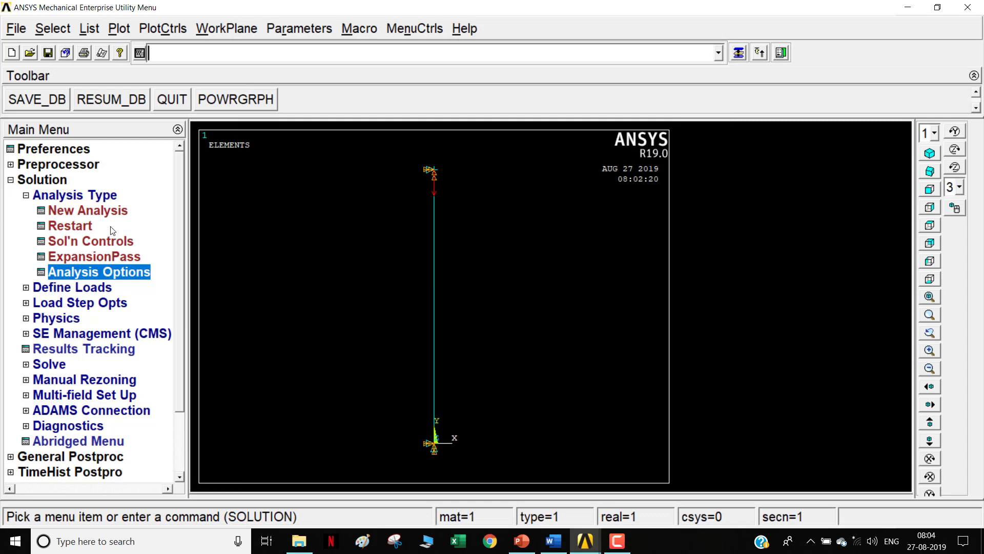
Step: Solve the current load step of the static analysis and dismiss the solution note and status listing
left_click(95, 198)
left_click(53, 288)
left_click(72, 303)
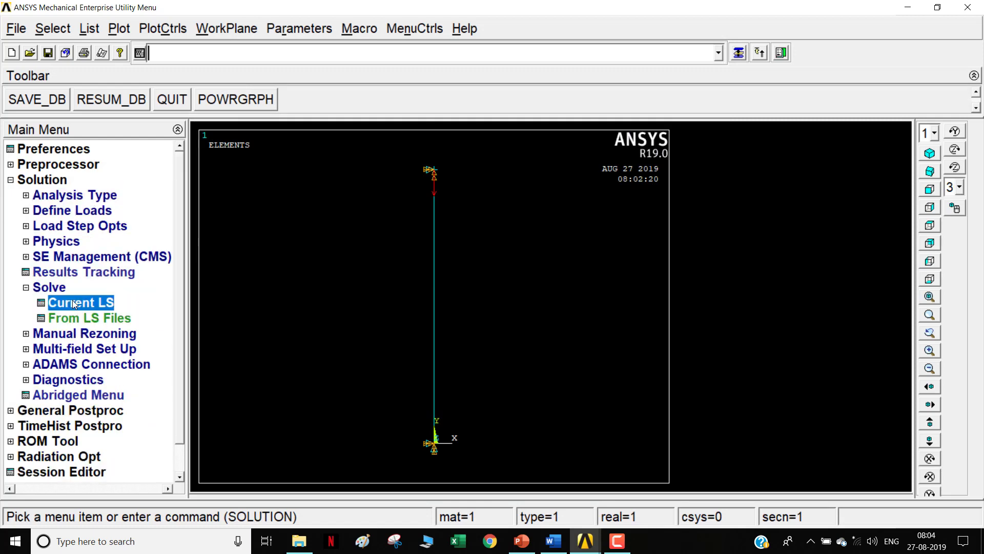
left_click(491, 339)
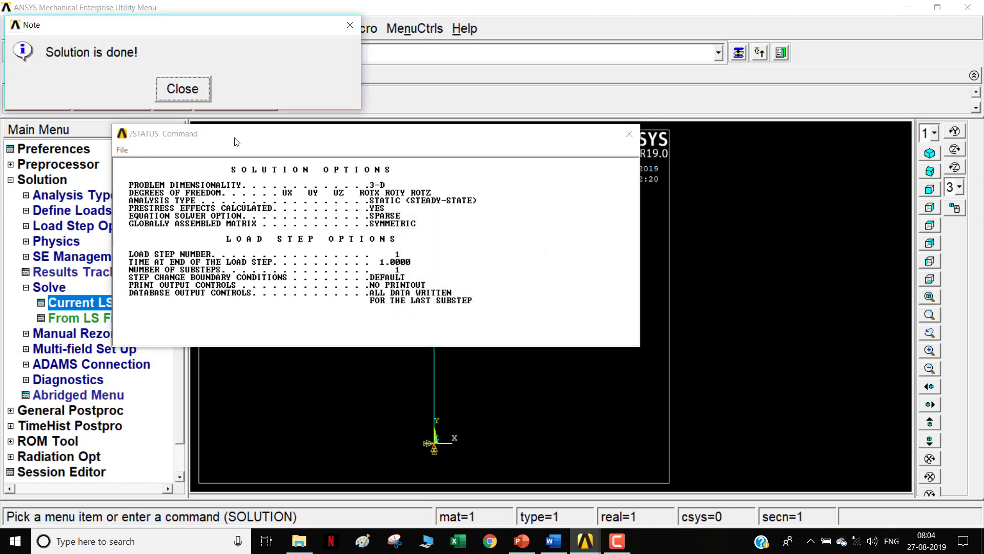
left_click(202, 91)
left_click(630, 134)
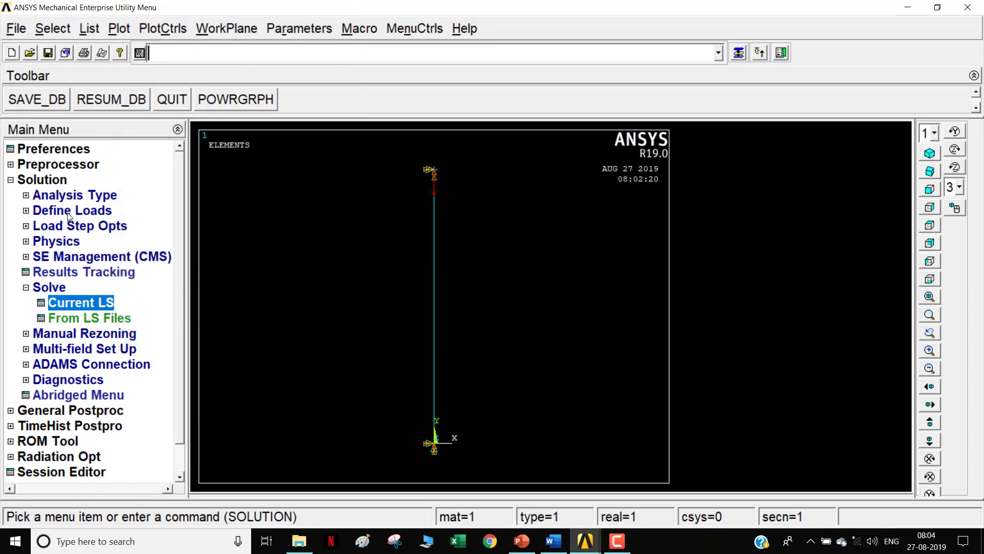
Step: Finish the static solution, re-enter the Solution processor and set the new analysis type to Eigen Buckling
left_click(45, 180)
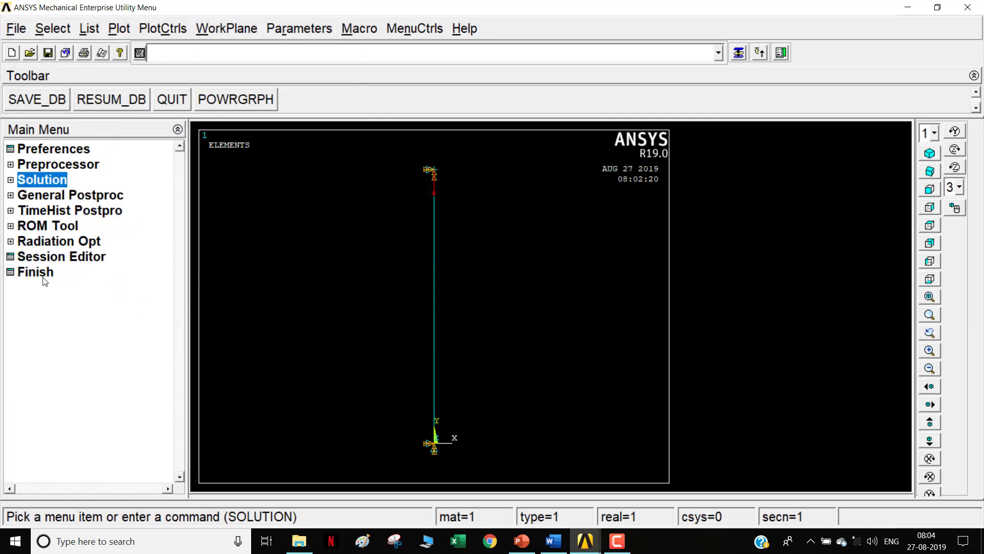
left_click(44, 273)
left_click(52, 181)
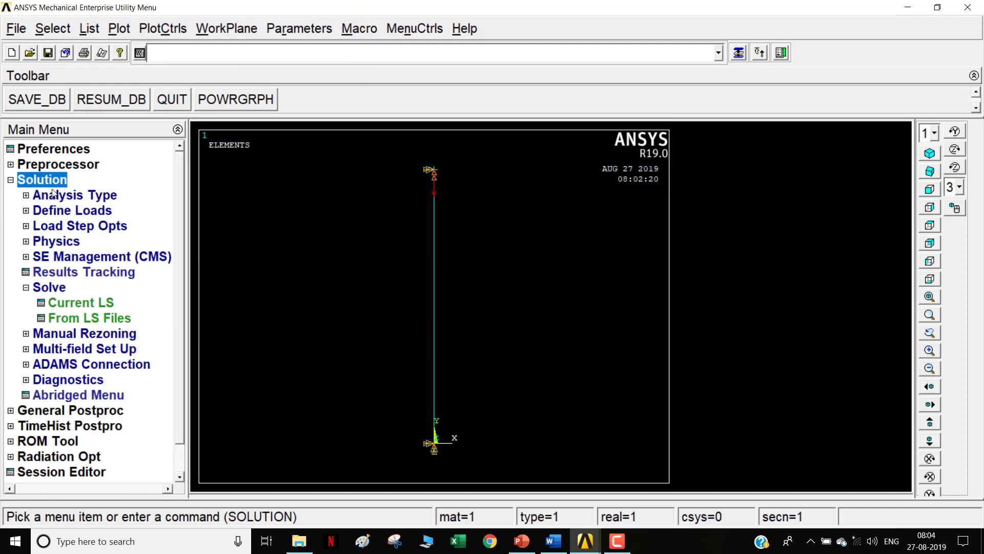
left_click(58, 202)
left_click(61, 210)
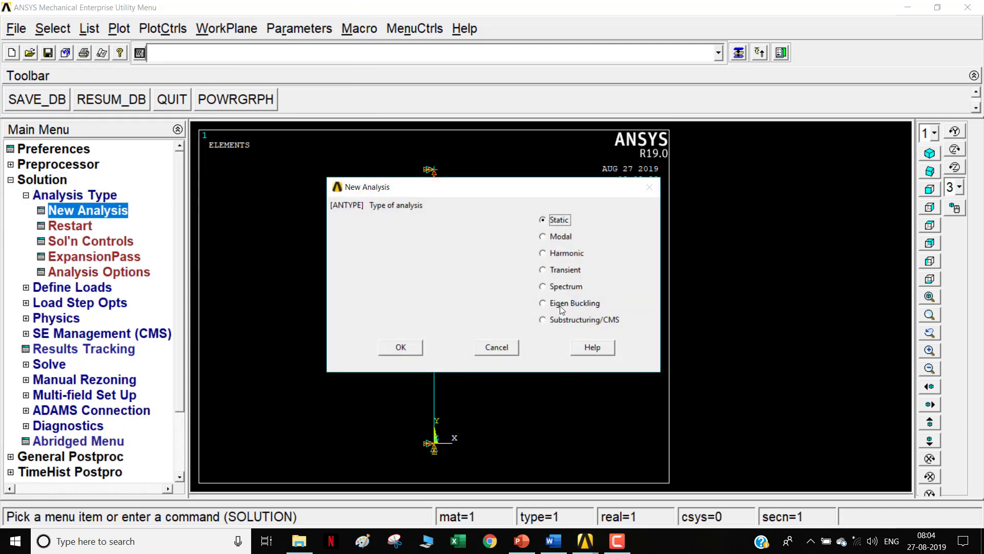
left_click(560, 305)
left_click(402, 350)
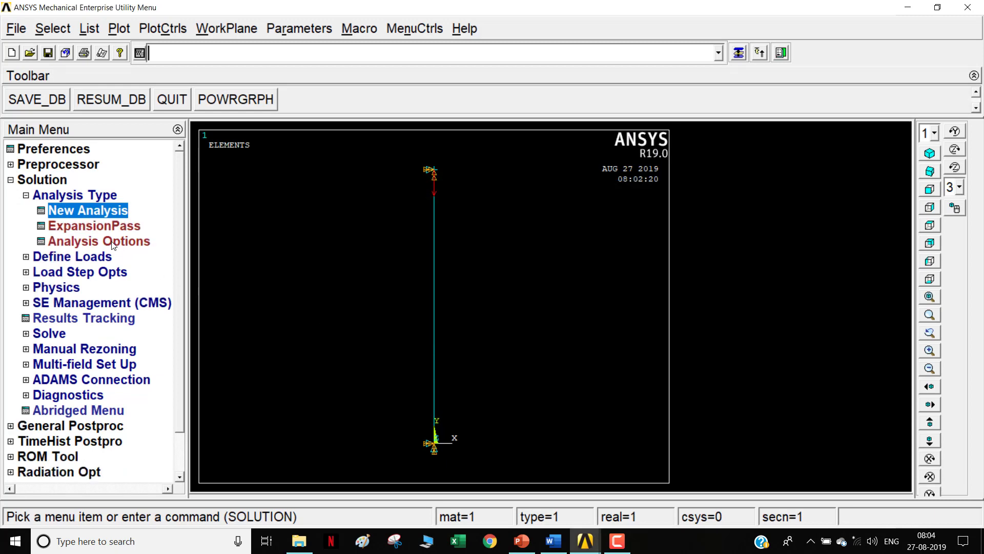
Step: Set the buckling options to Block Lanczos with 1 mode to extract, and solve the current load step
left_click(112, 242)
key("Tab")
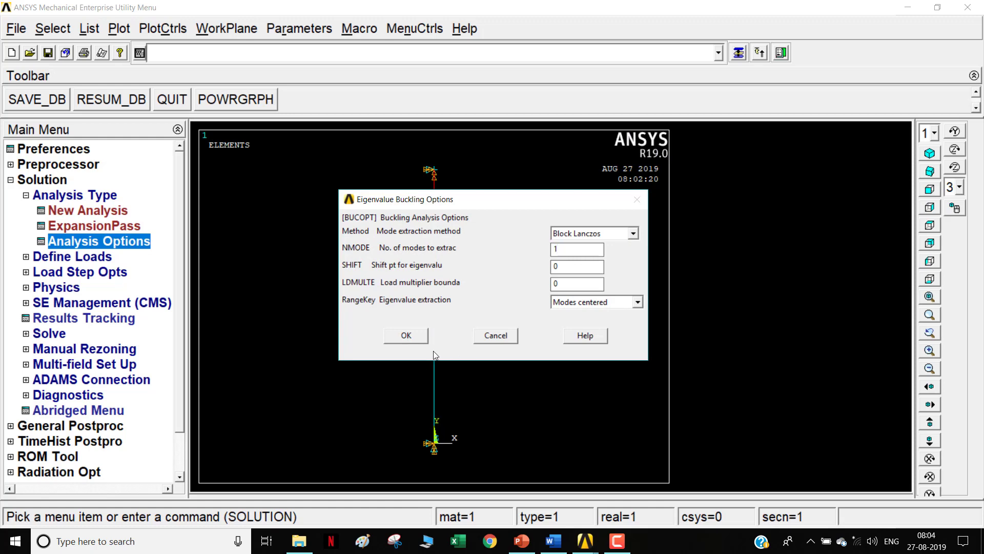
left_click(402, 335)
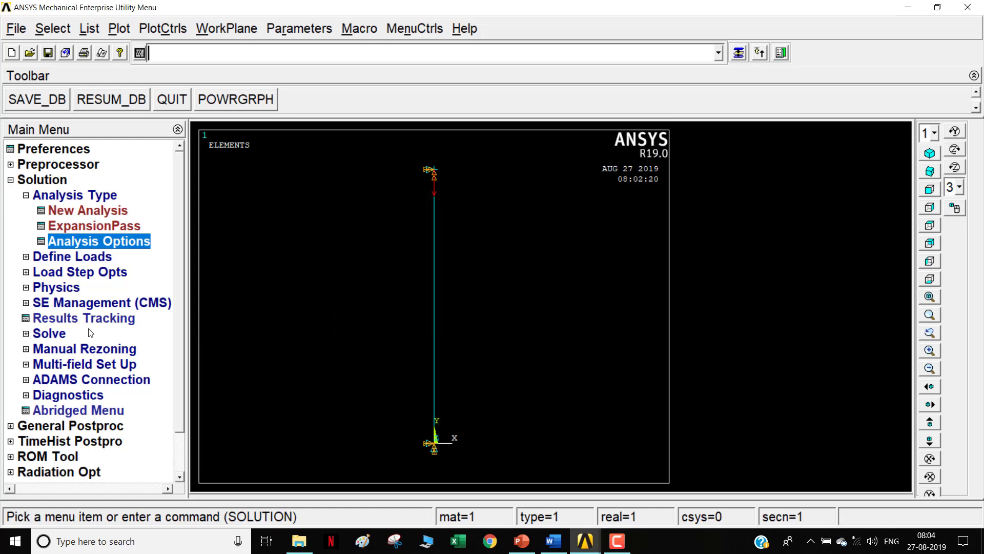
left_click(52, 332)
left_click(74, 302)
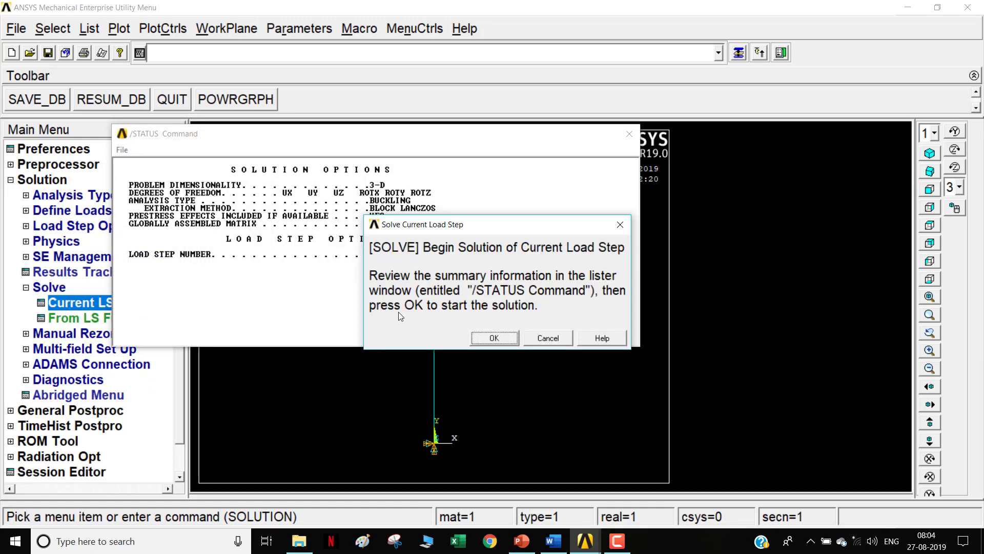
left_click(495, 338)
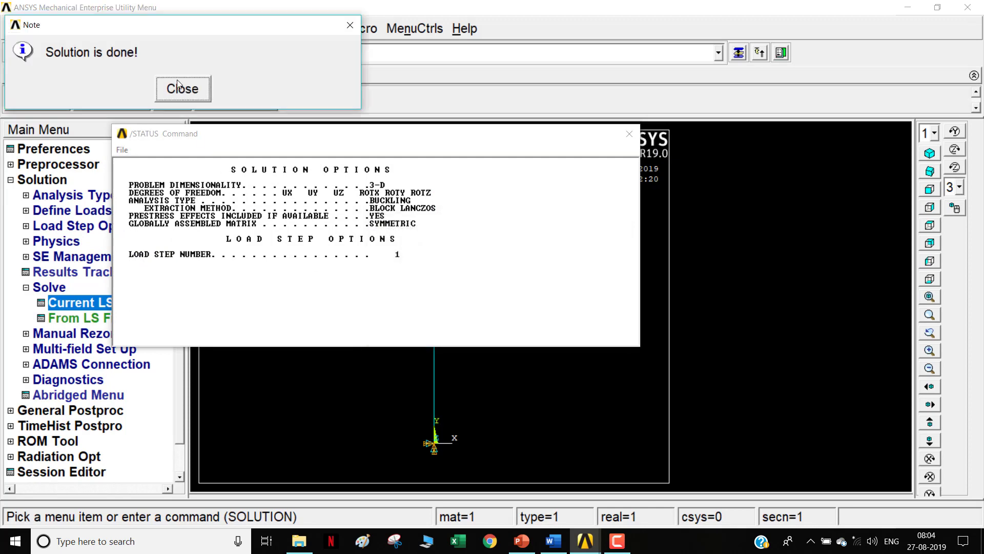
left_click(182, 89)
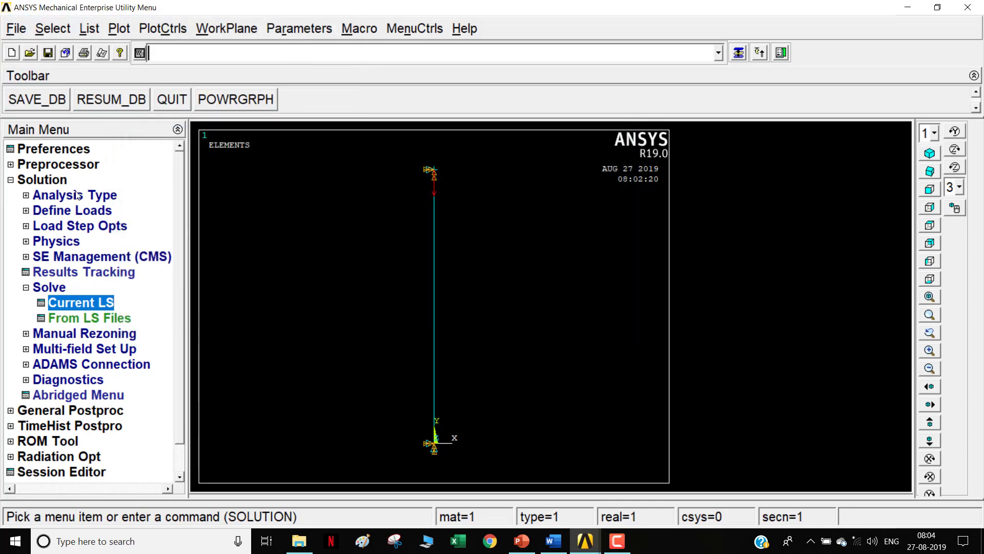
Step: Finish and re-enter the Solution processor for the buckling analysis, and turn the expansion pass on
left_click(77, 195)
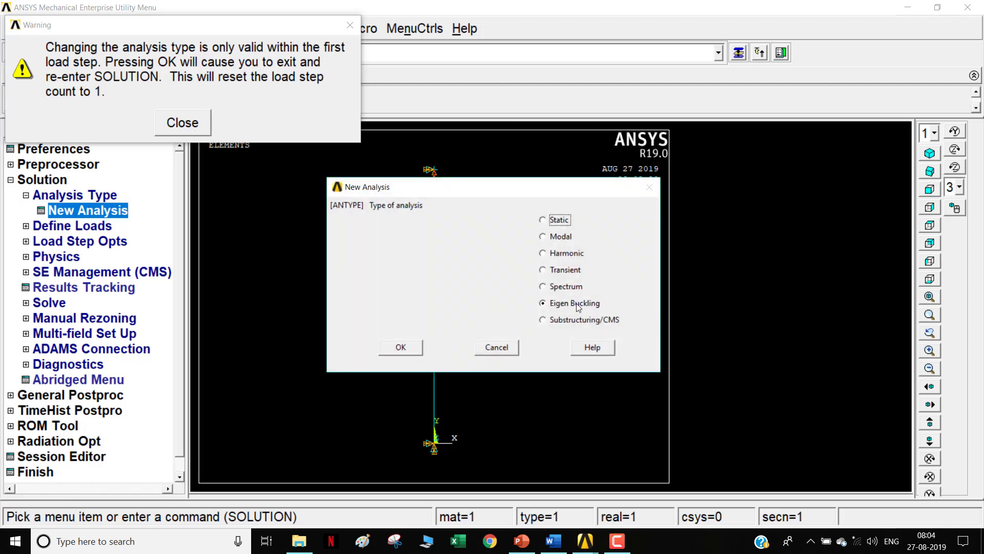
left_click(416, 353)
left_click(182, 123)
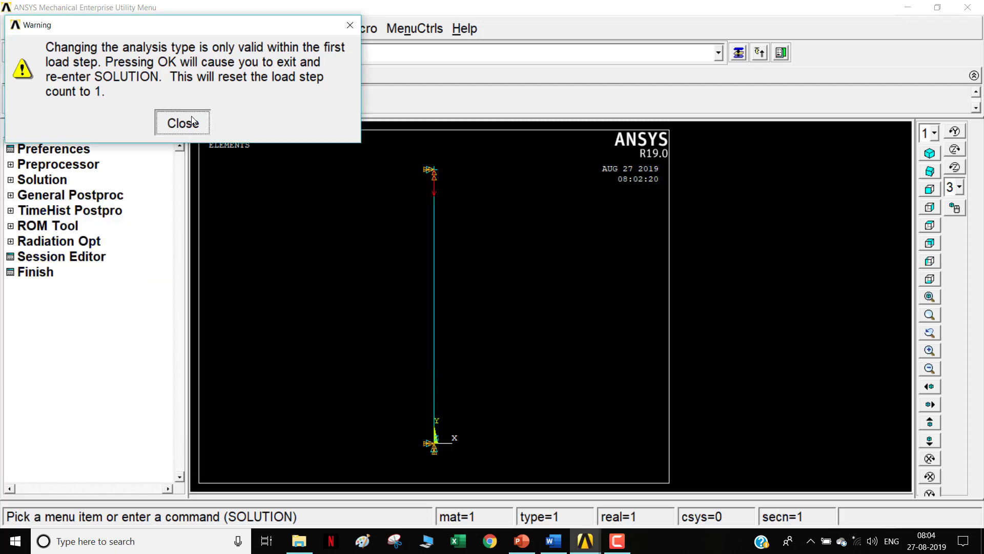
left_click(42, 180)
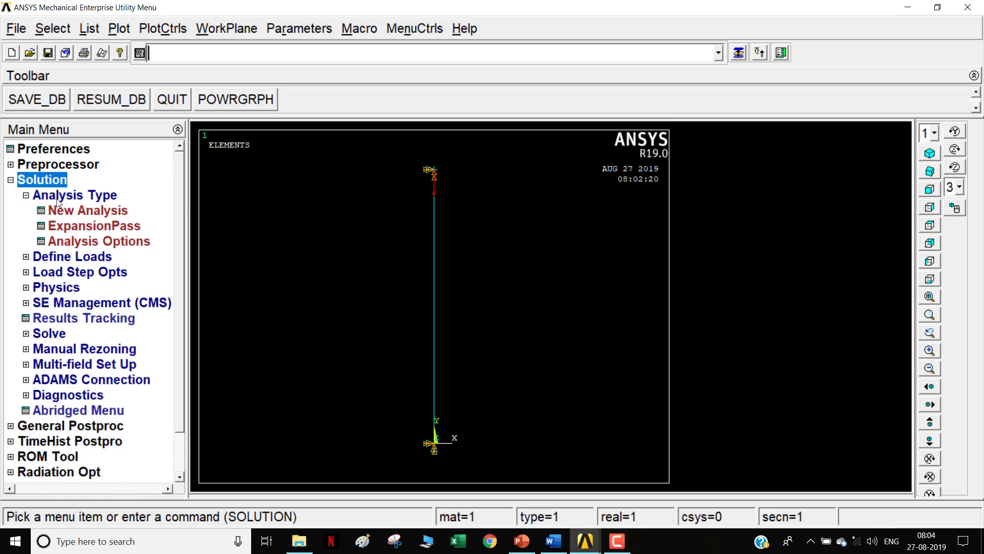
left_click(88, 226)
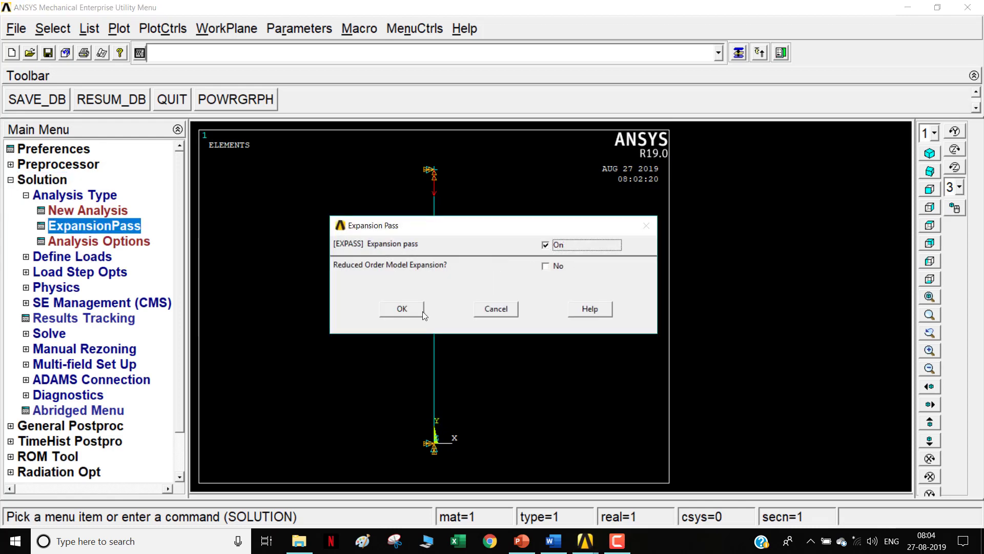
left_click(402, 309)
Step: Set the number of modes to expand to 1 in the expansion pass load step options
left_click(81, 259)
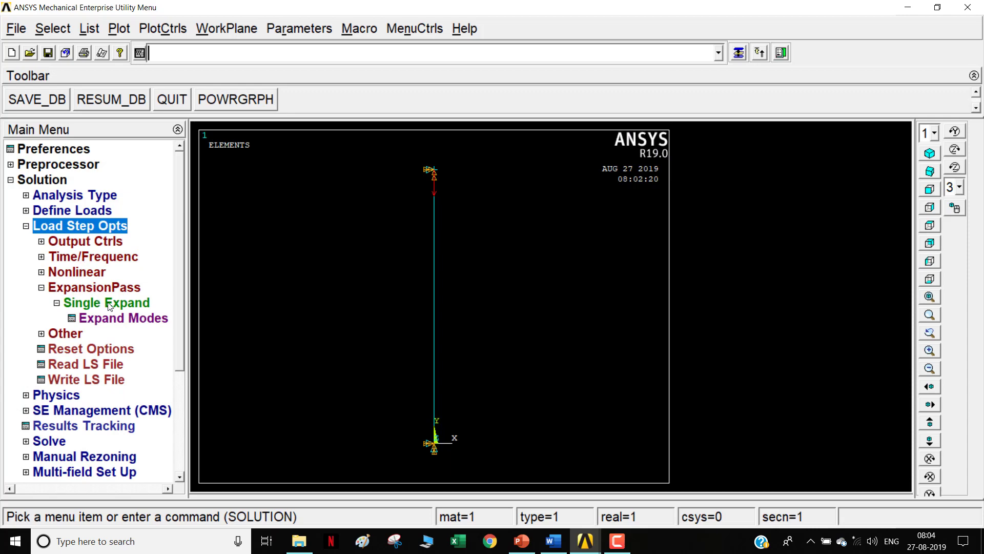
left_click(124, 318)
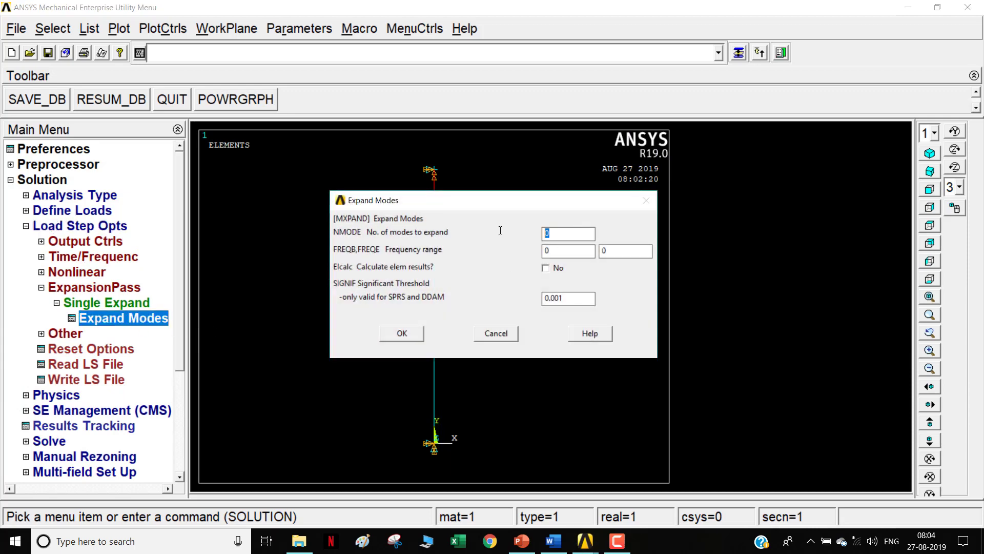
type("1")
left_click(413, 333)
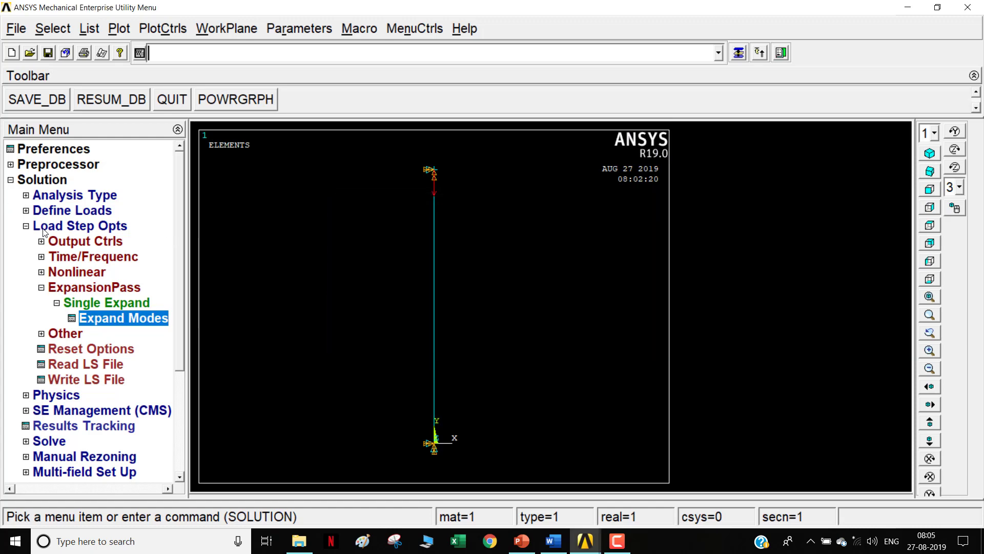
Step: Solve the current load step for the buckling expansion pass and dismiss the solution note and status listing
left_click(44, 229)
left_click(54, 289)
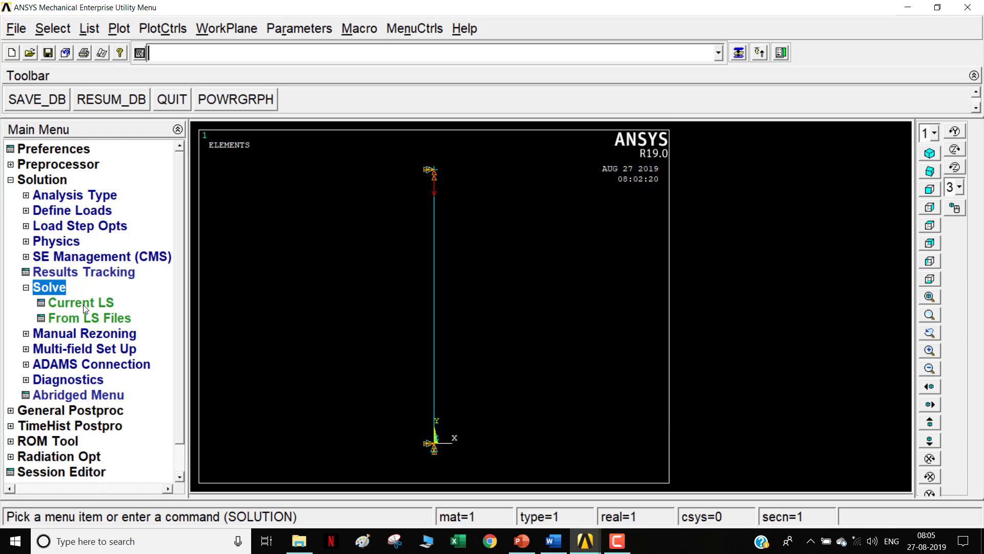
left_click(85, 305)
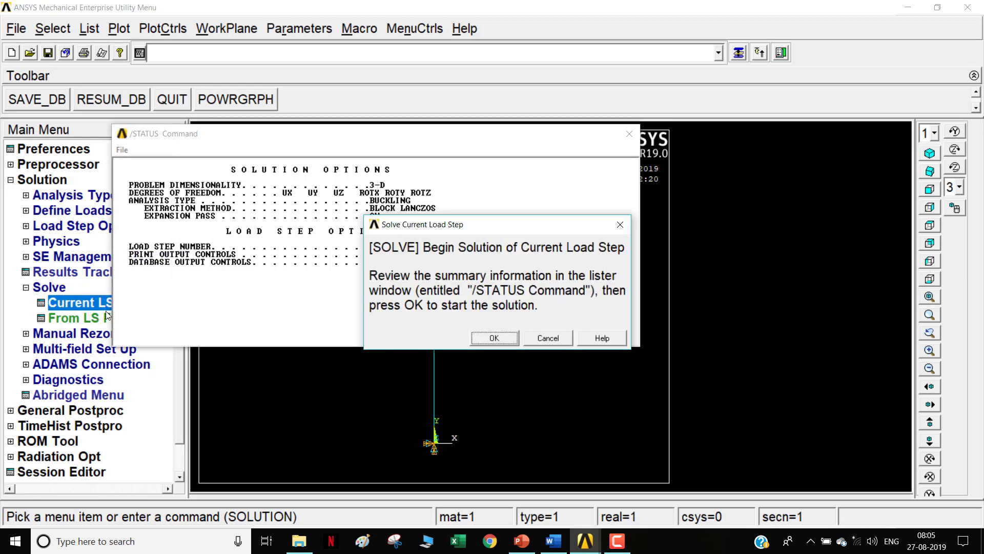
left_click(516, 337)
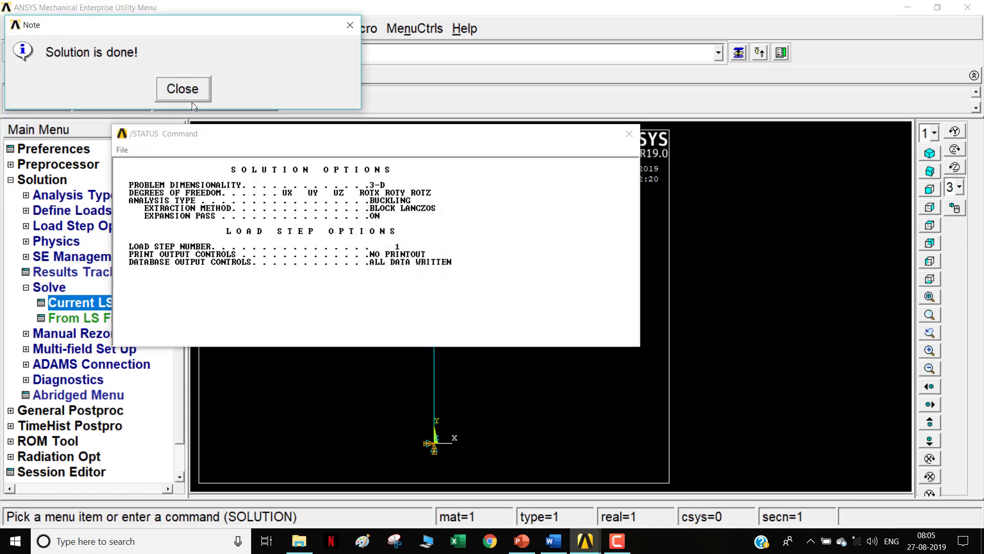
left_click(183, 89)
left_click(629, 134)
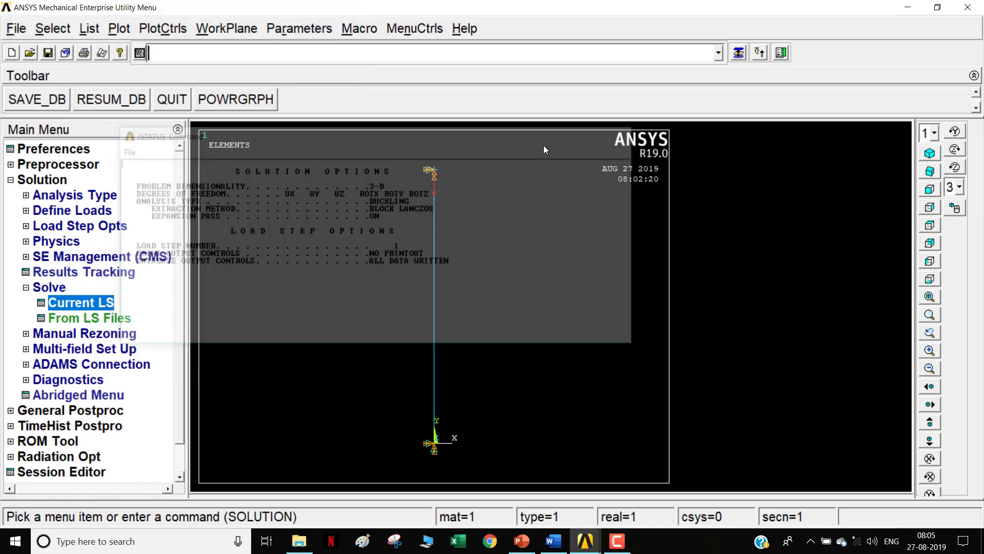
Step: Plot the column's displacement vector sum as a nodal solution contour showing the deformed shape only
left_click(84, 413)
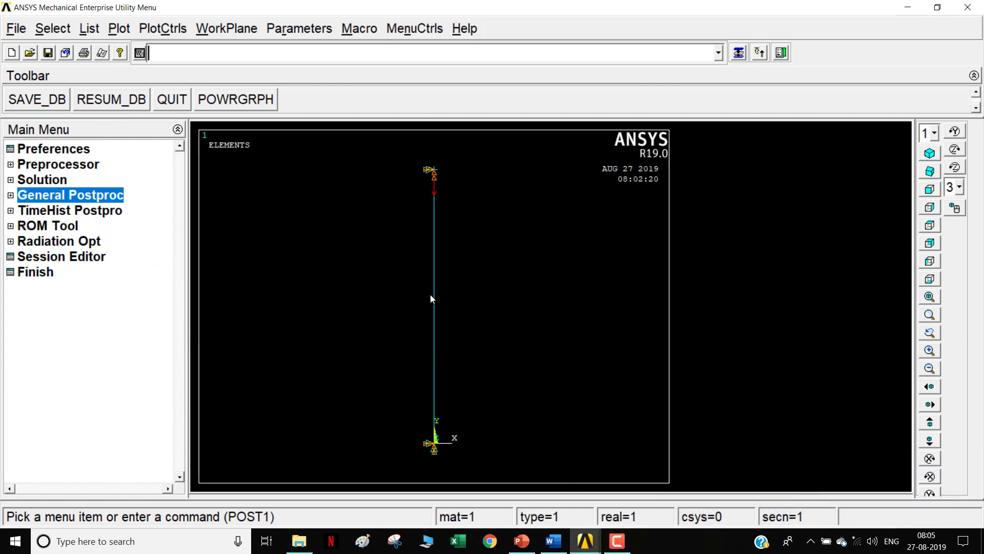
left_click(72, 200)
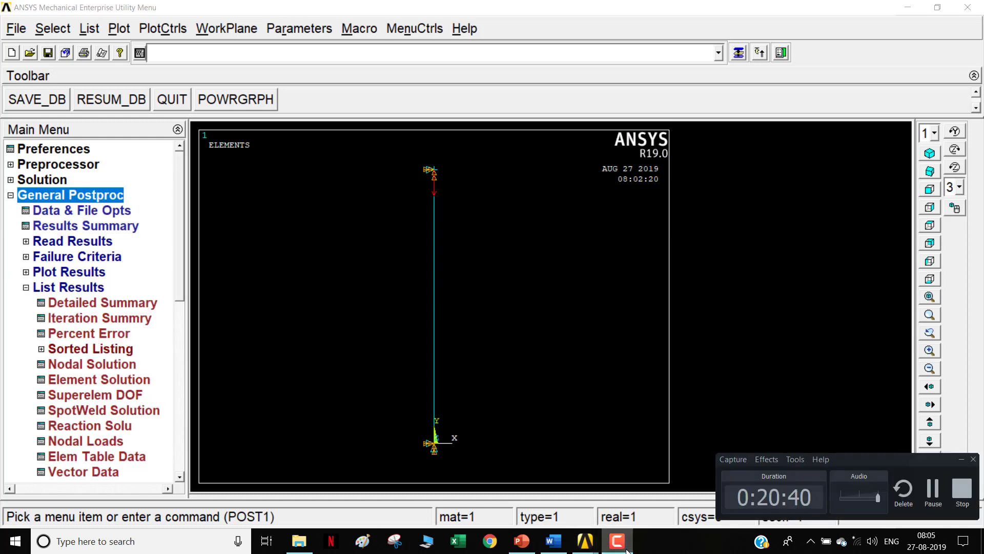
left_click(75, 272)
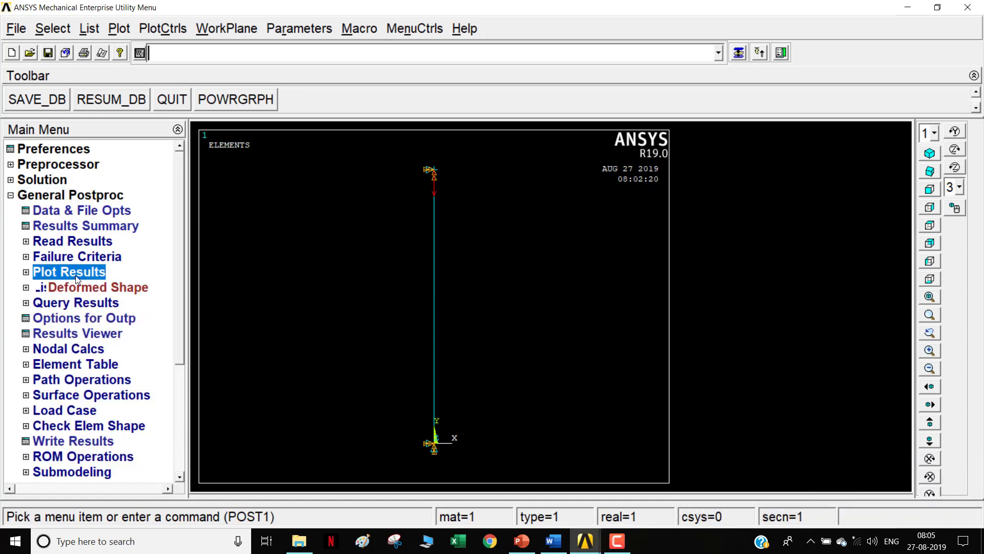
left_click(86, 302)
left_click(97, 319)
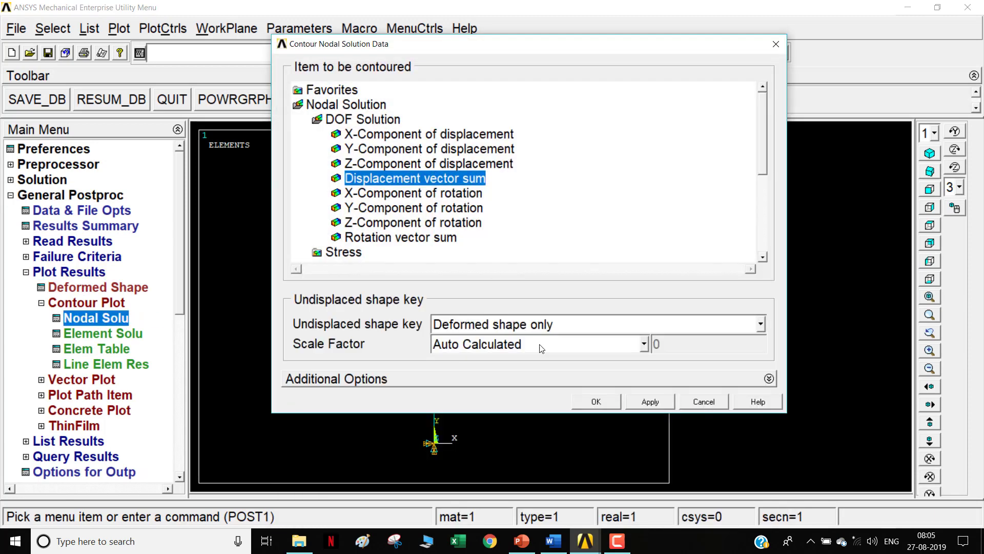
left_click(597, 402)
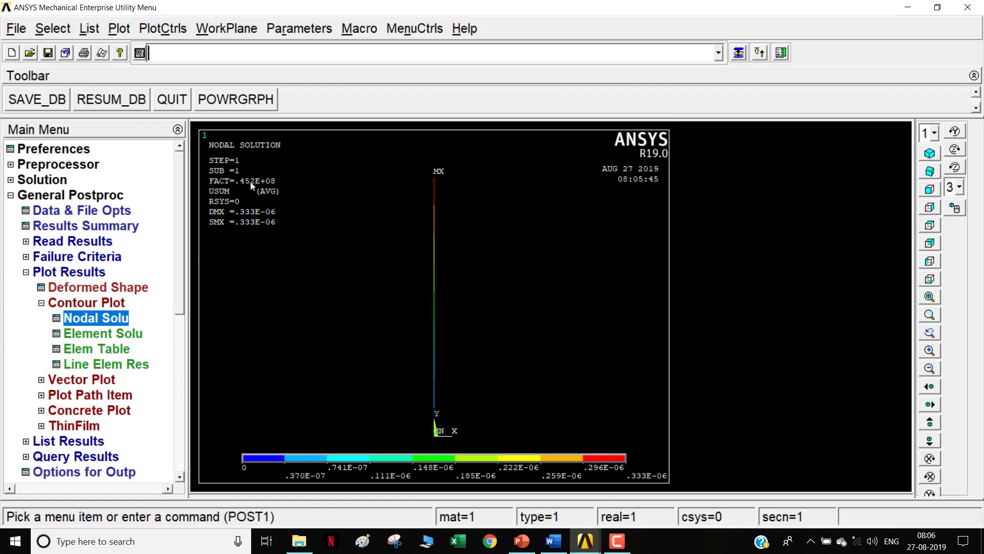
Step: List the detailed results summary, highlight the first set's TIME/FREQ value, and switch to the theoretical calculation document in Word for comparison
left_click(105, 272)
left_click(74, 290)
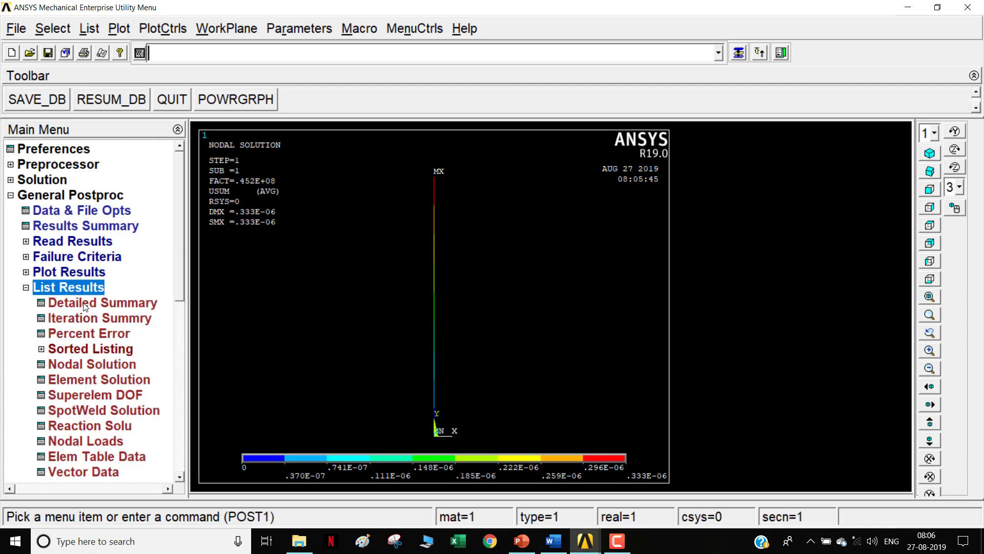
left_click(82, 304)
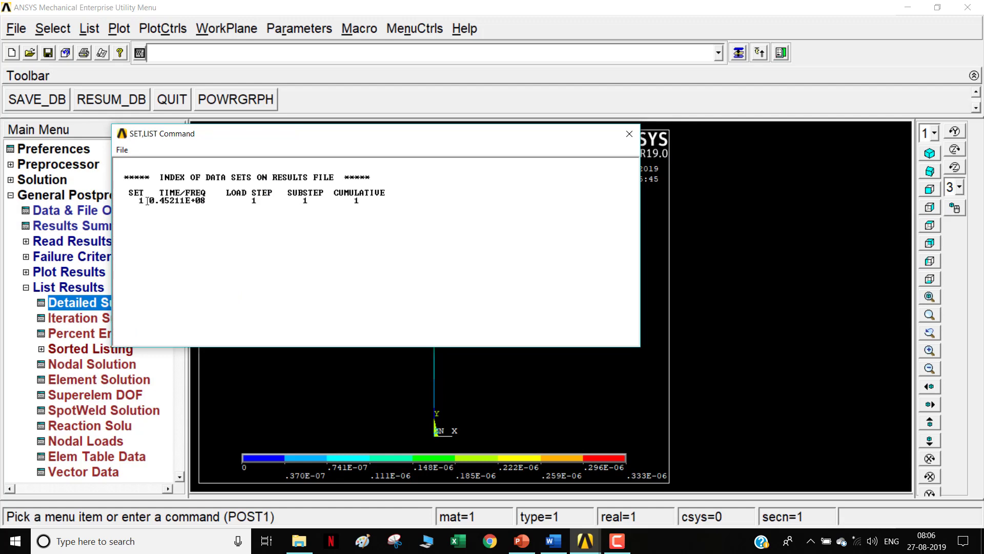
left_click_drag(147, 201, 210, 199)
left_click(219, 207)
left_click(549, 540)
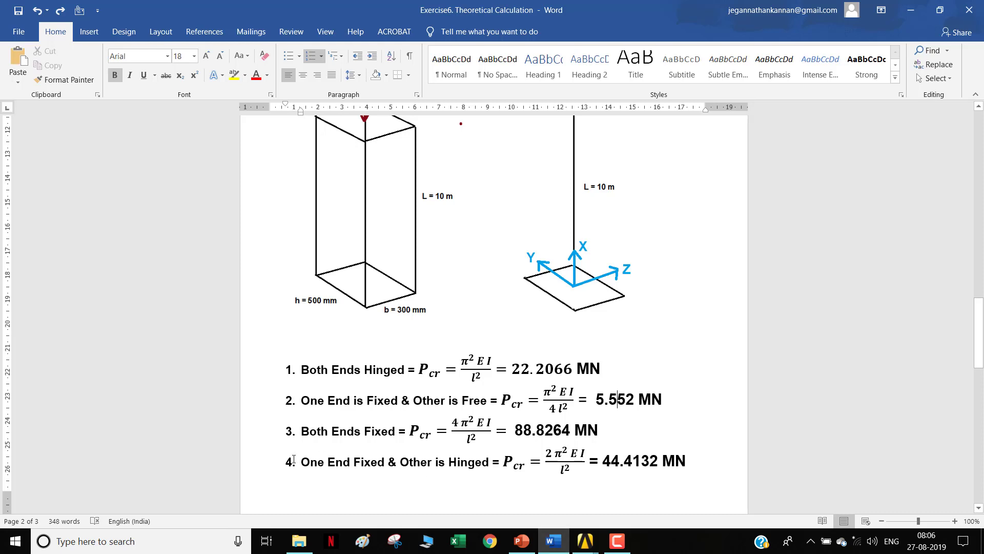
Step: Compare the theoretical critical load for the one-end-fixed, other-hinged case with the TIME/FREQ value in the ANSYS results listing
left_click_drag(301, 461, 476, 473)
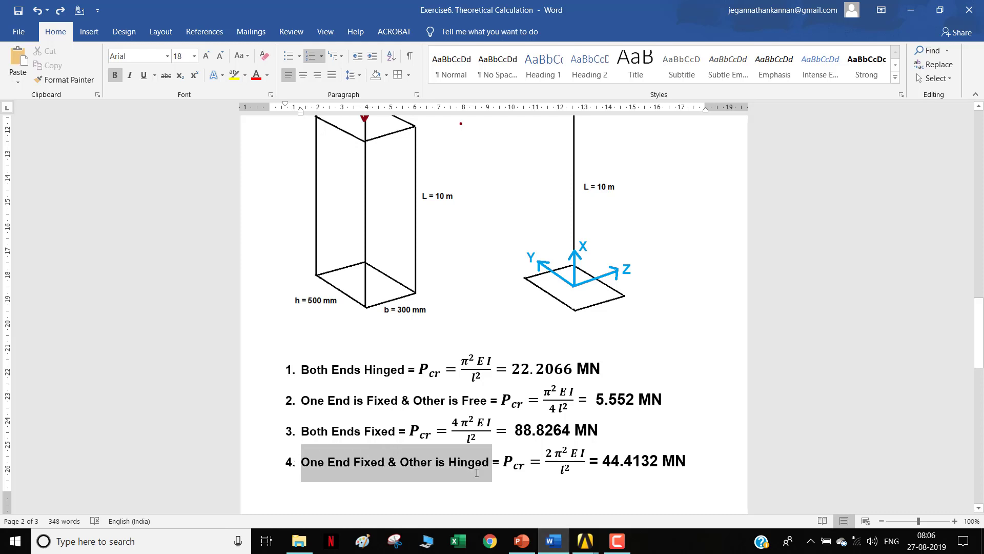
left_click(612, 460)
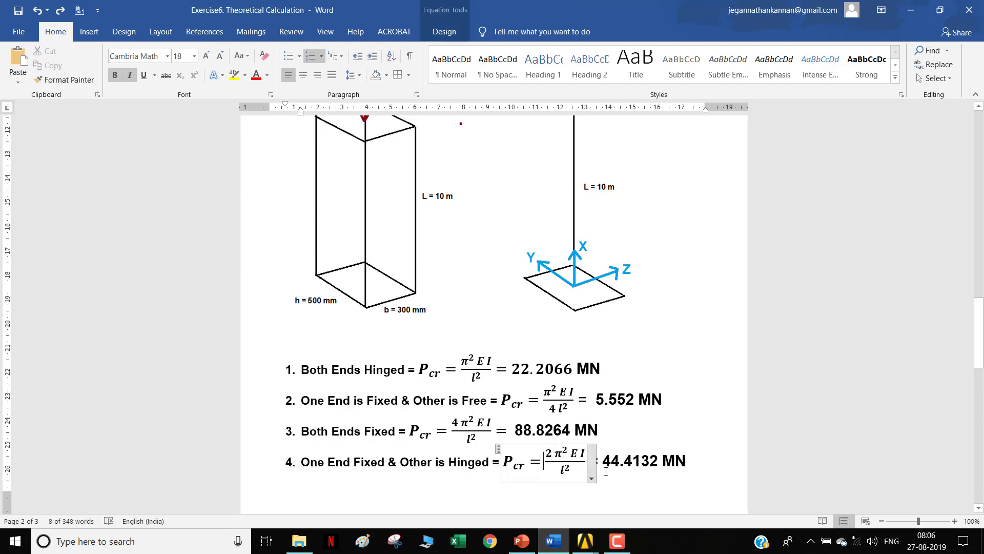
left_click_drag(613, 459, 650, 471)
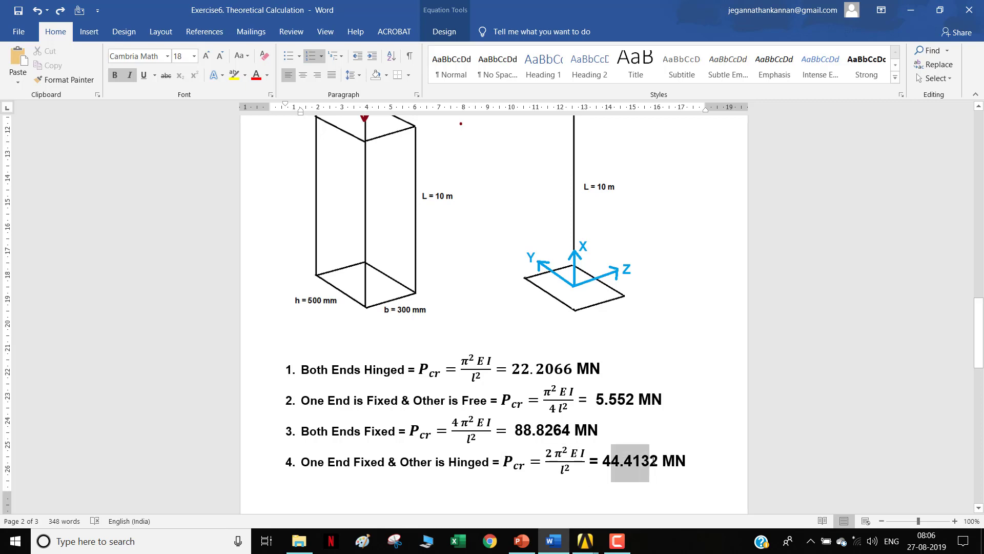
left_click(676, 470)
left_click(585, 541)
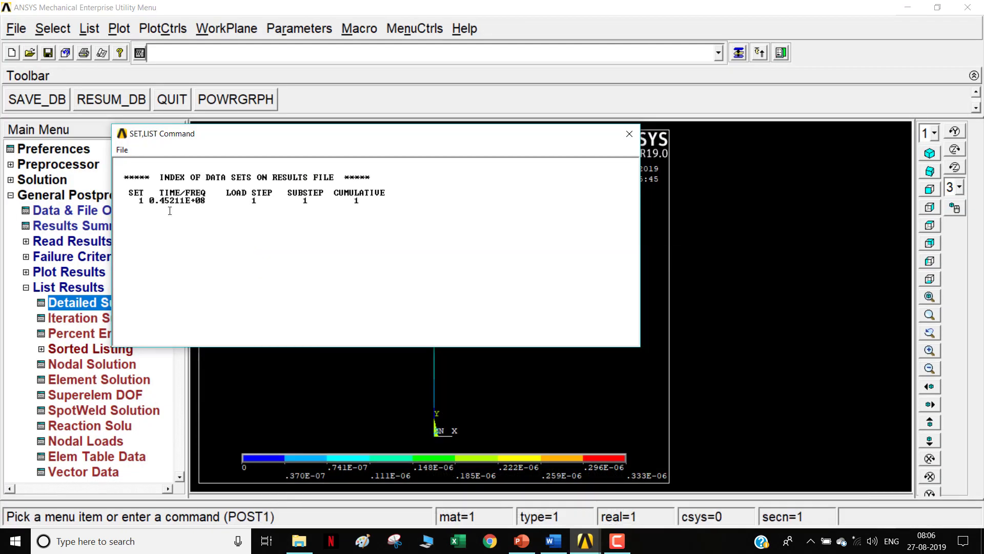
left_click(558, 545)
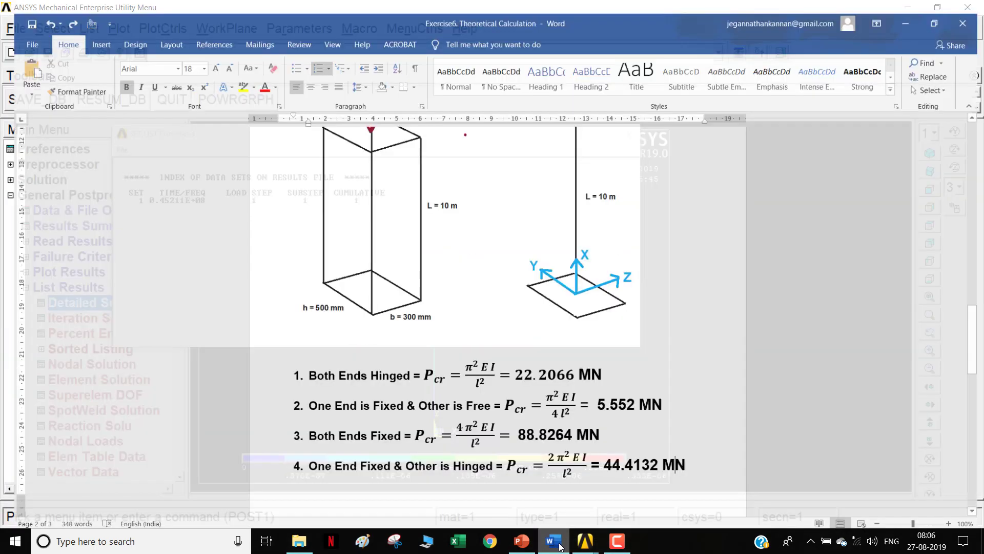
left_click(559, 545)
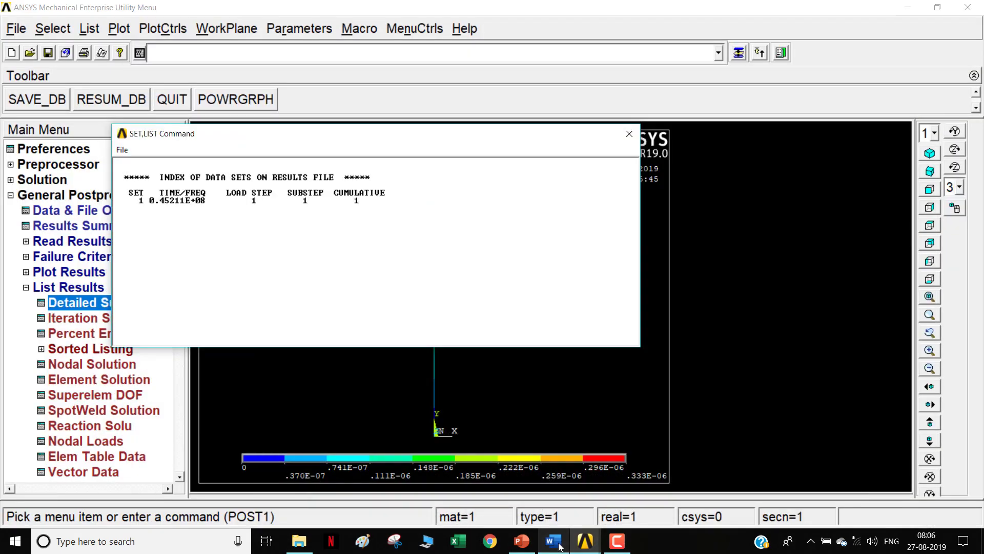
Step: In the Word document, colour the fixed-free and fixed-hinged critical load lines (items 2 and 4) red
left_click(558, 545)
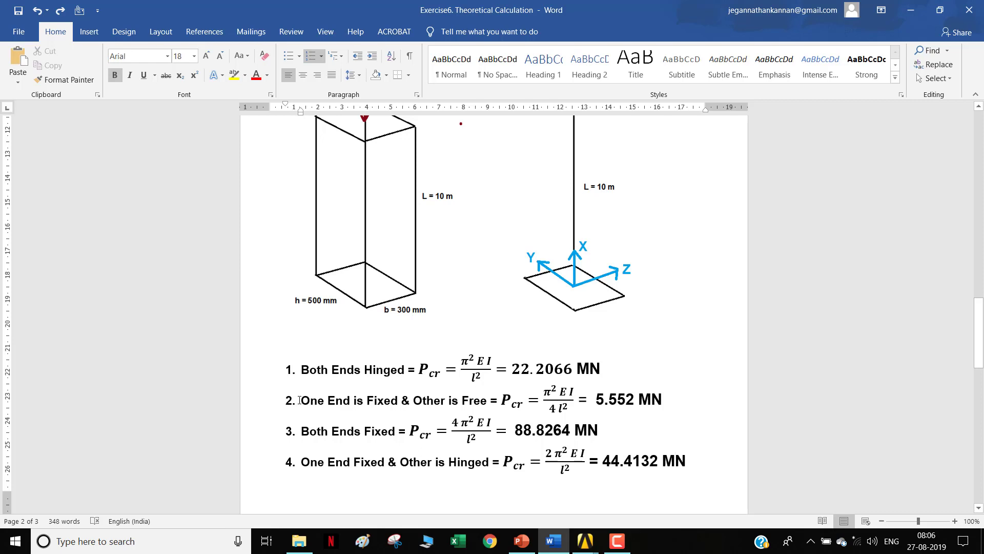
left_click_drag(422, 415, 664, 401)
left_click(734, 380)
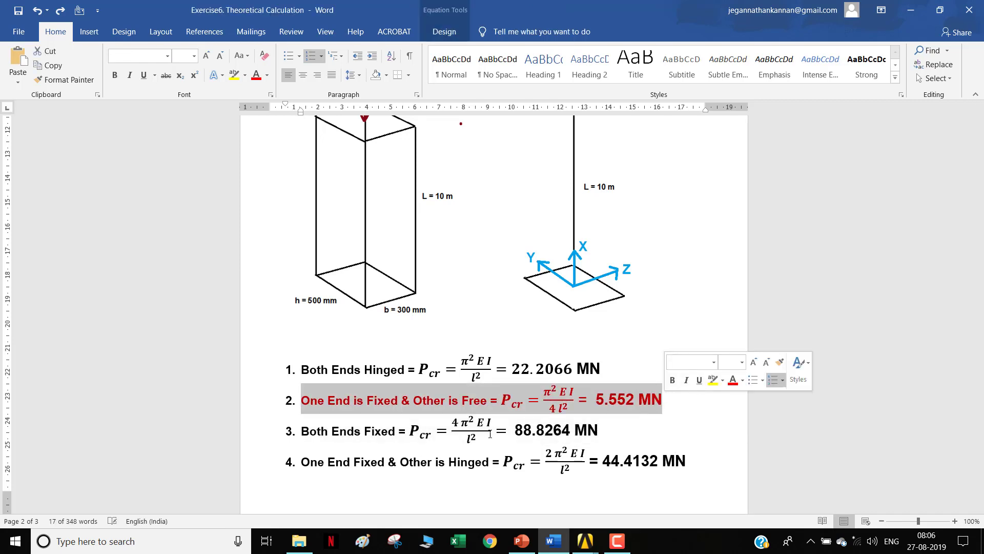
left_click(513, 431)
left_click_drag(303, 461, 692, 465)
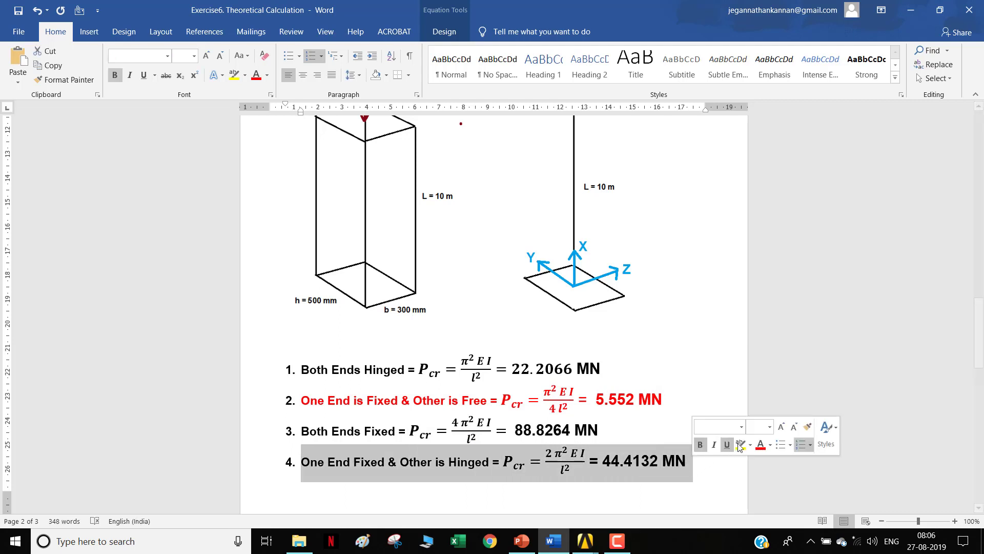
left_click(761, 449)
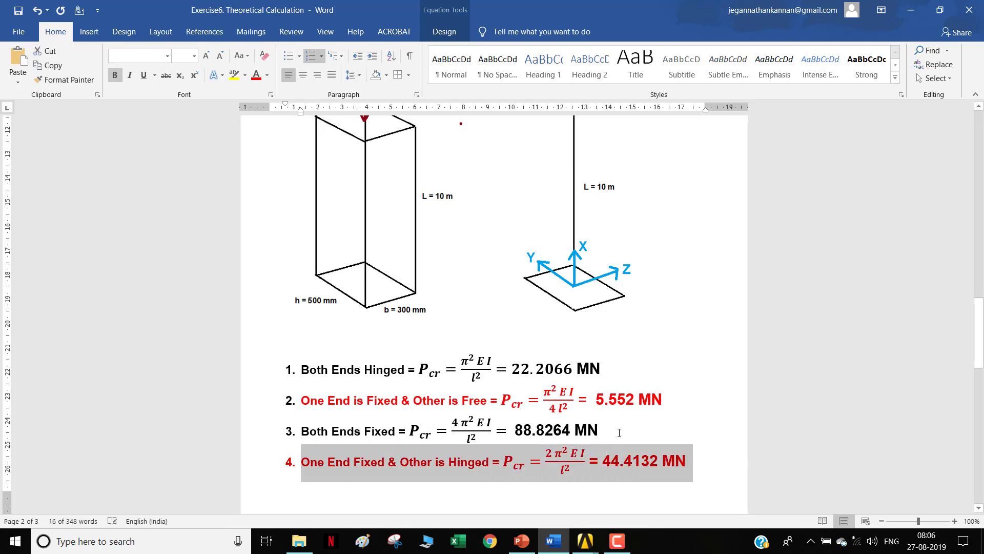
left_click(620, 432)
Step: Return to ANSYS, close the results set listing, and open the Session Editor
left_click(586, 541)
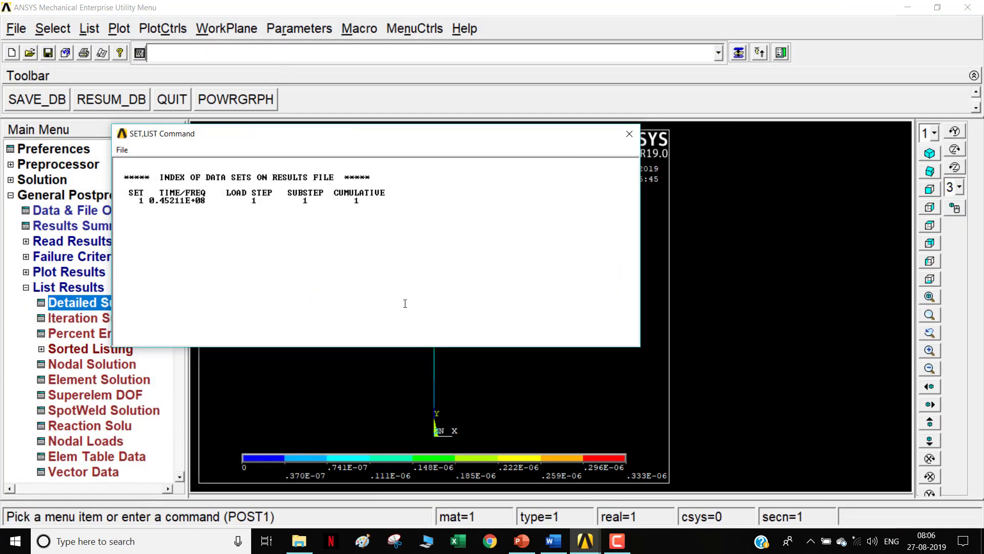
left_click(629, 133)
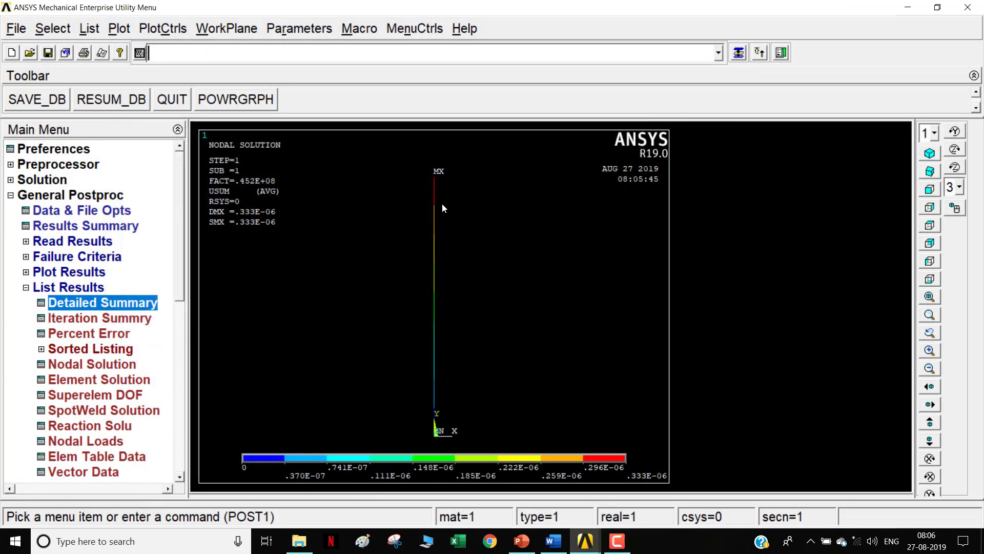
left_click(98, 197)
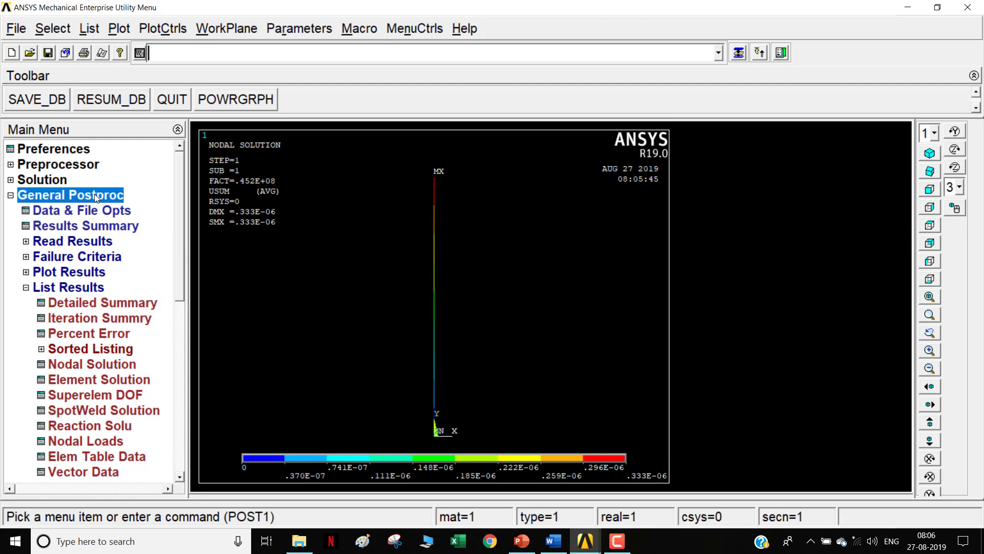
left_click(88, 258)
scroll(232, 296, "down", 20)
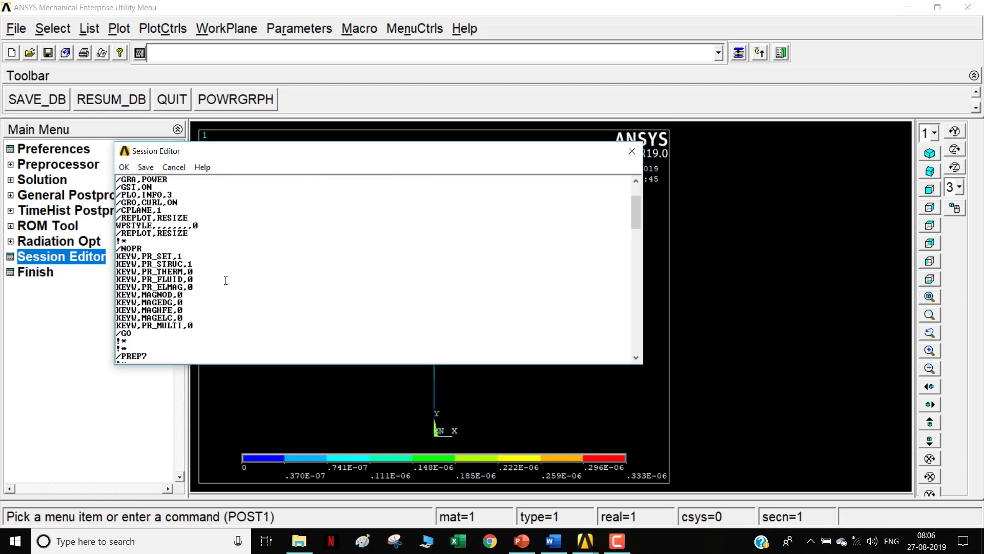
Step: Delete the session commands from /REPLOT,RESIZE after meshing through the last SET,LIST,2, rerun the session, and dismiss the warning
scroll(231, 296, "down", 4)
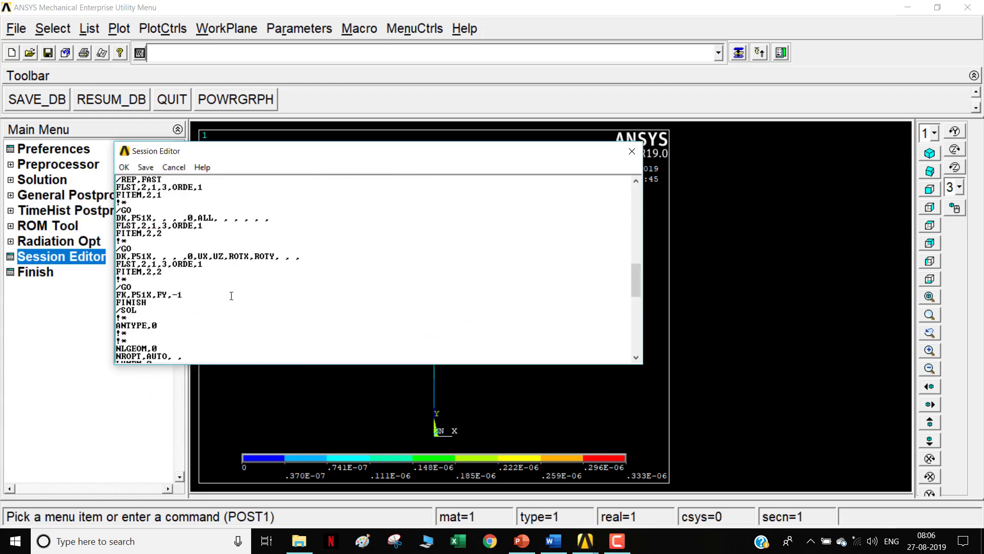
scroll(232, 296, "down", 2)
scroll(143, 238, "up", 2)
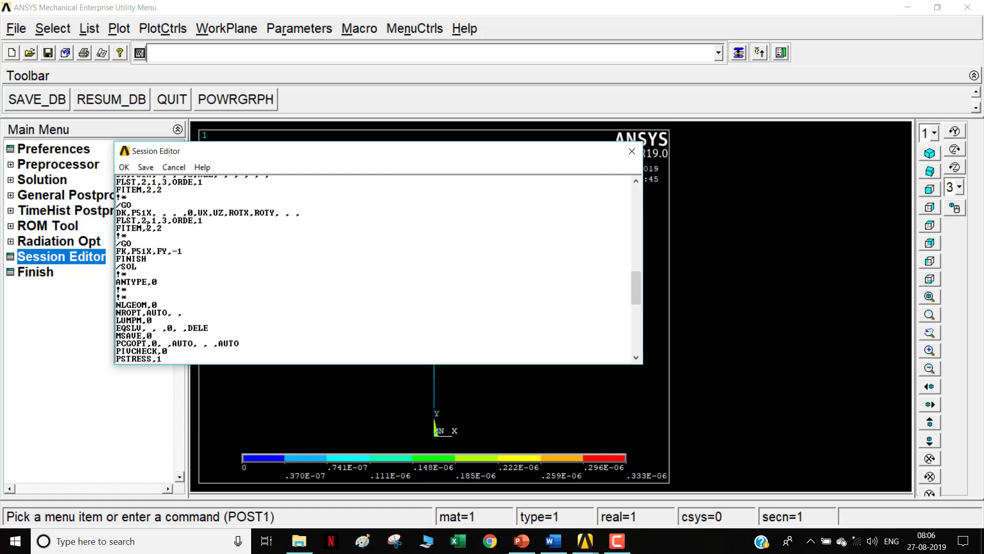
scroll(141, 253, "up", 5)
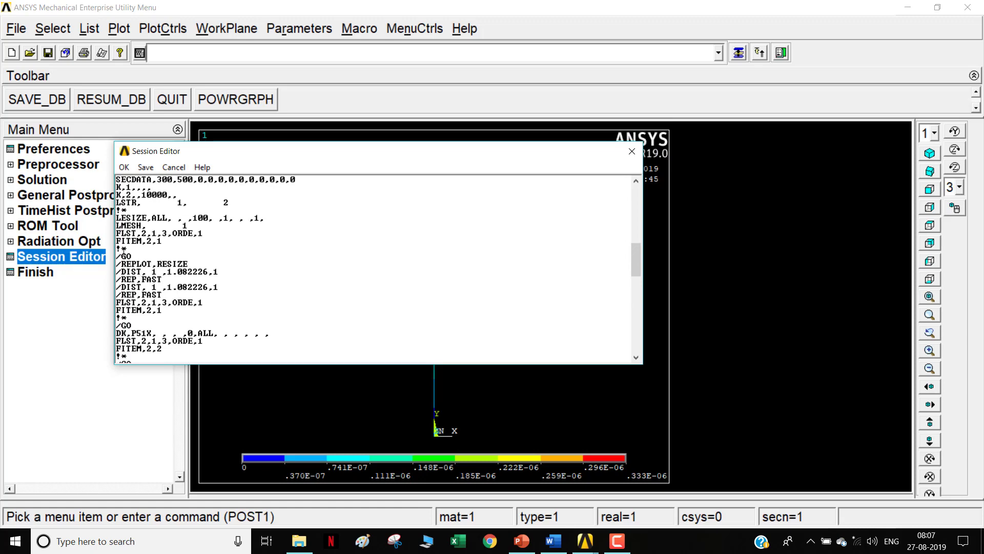
triple_click(119, 262)
left_click_drag(118, 263, 174, 333)
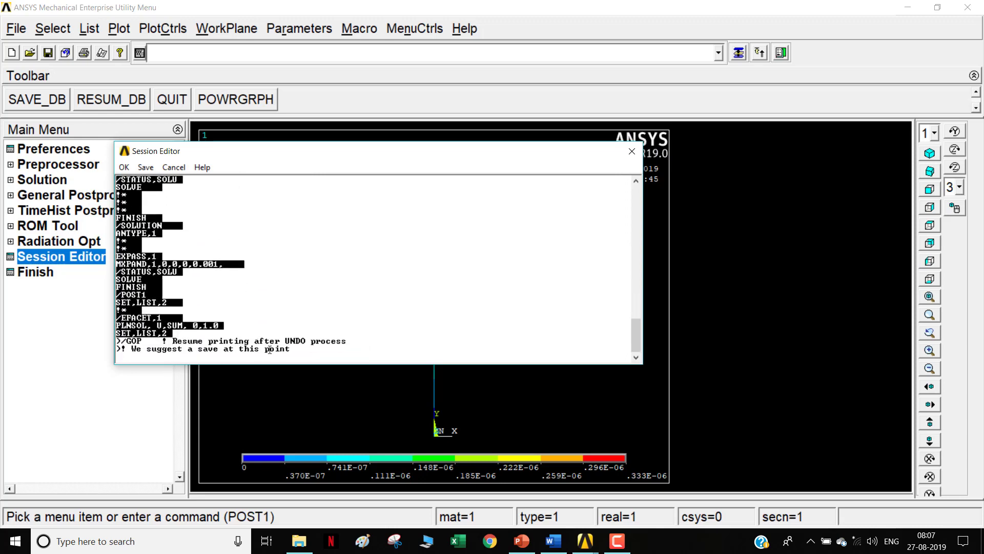
key("Delete")
scroll(378, 286, "up", 7)
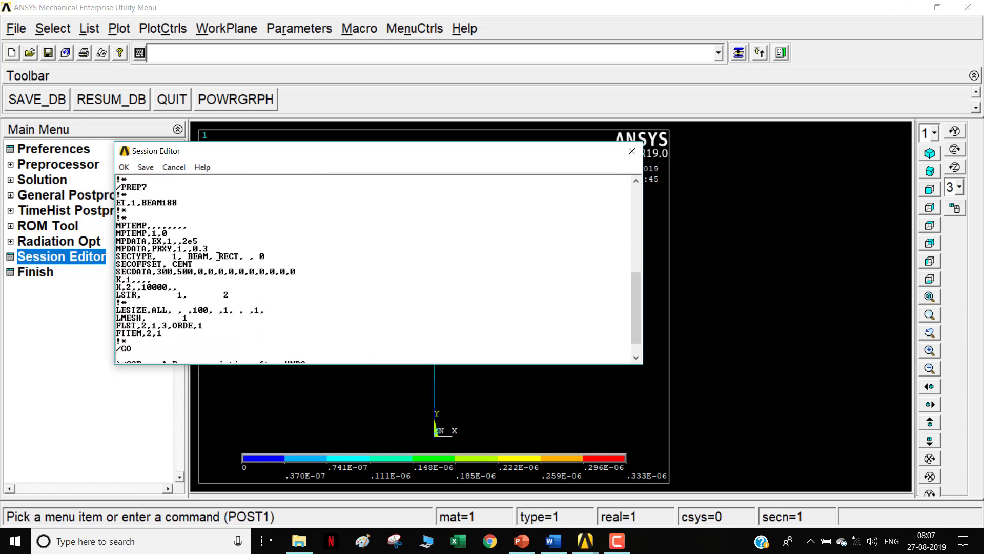
left_click(125, 168)
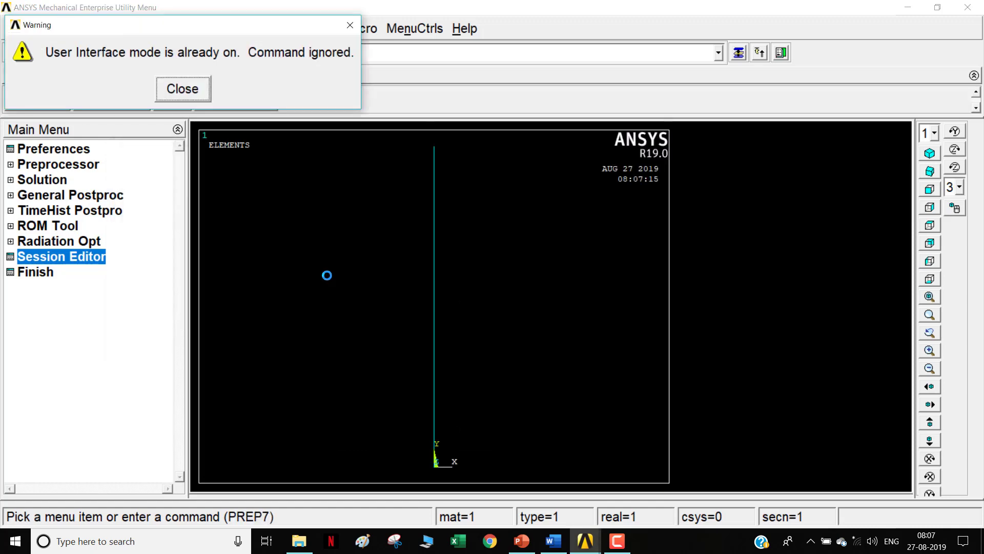
left_click(203, 99)
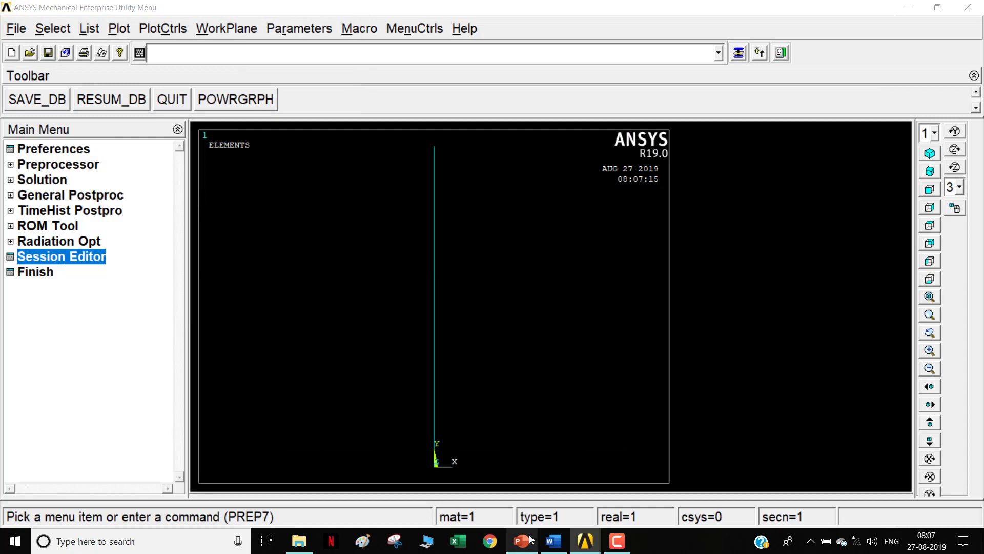
Step: Review the Both Ends Fixed boundary condition slide in the PowerPoint presentation and return to ANSYS
left_click(522, 540)
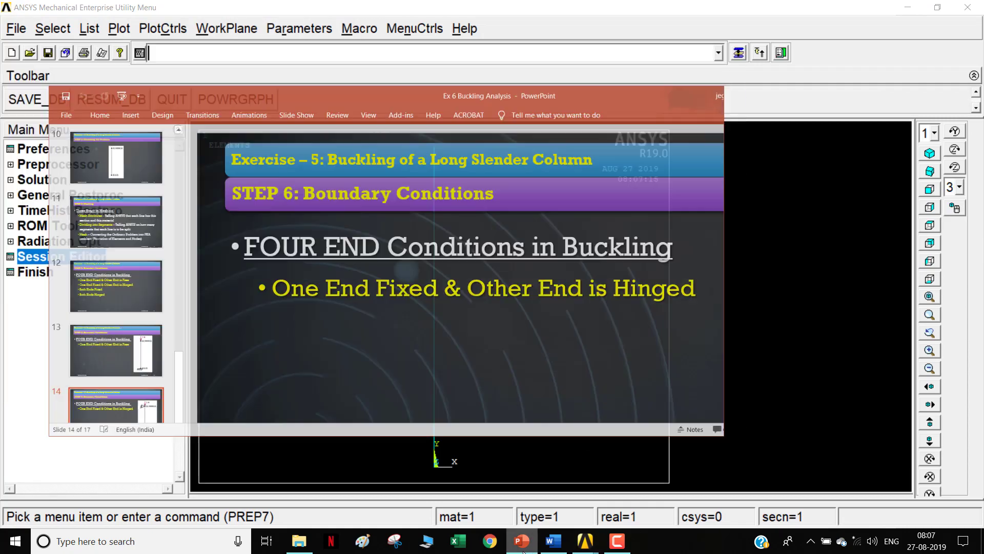
left_click(522, 541)
left_click(522, 541)
left_click(697, 55)
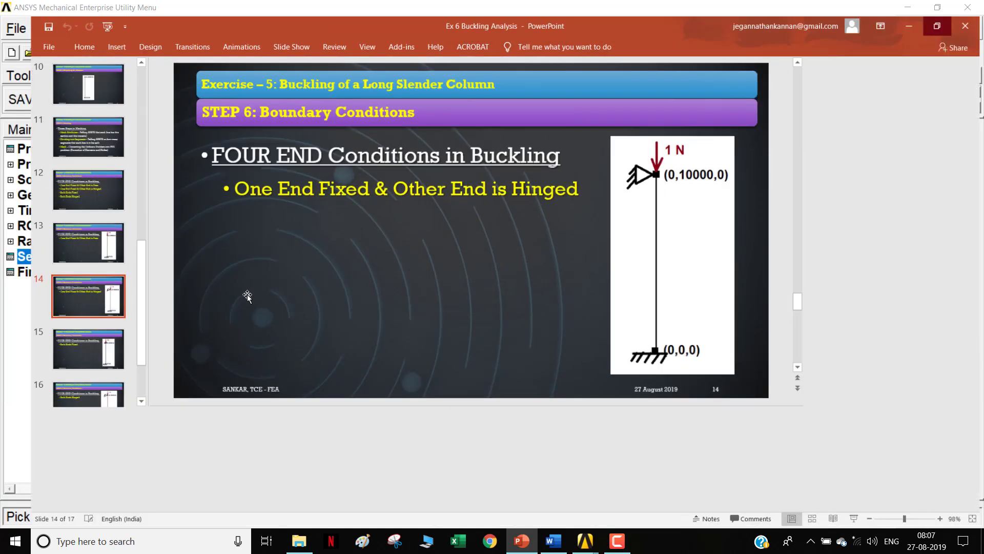
left_click(94, 436)
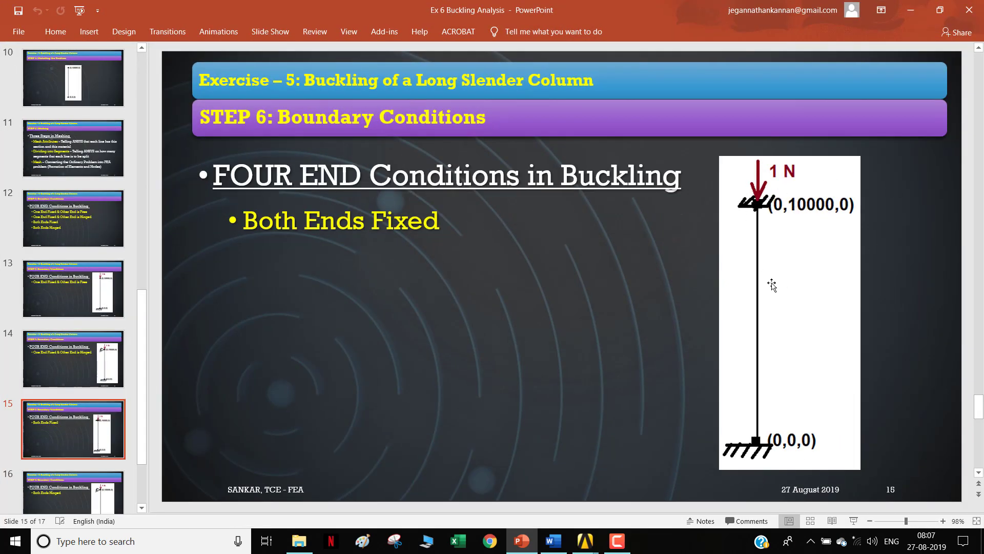
left_click(923, 9)
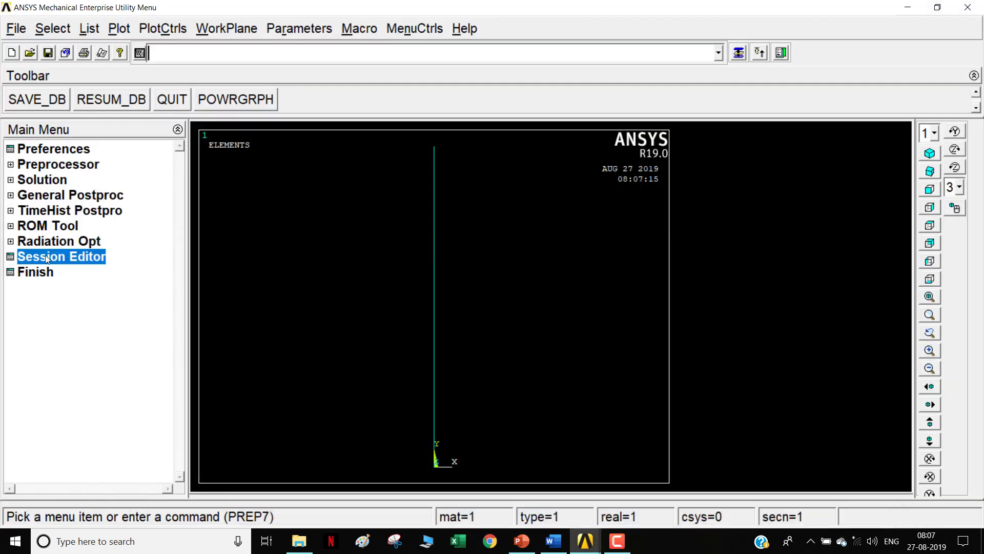
Step: Apply a structural displacement constraint on the column's base keypoint, constraining All DOF
left_click(41, 164)
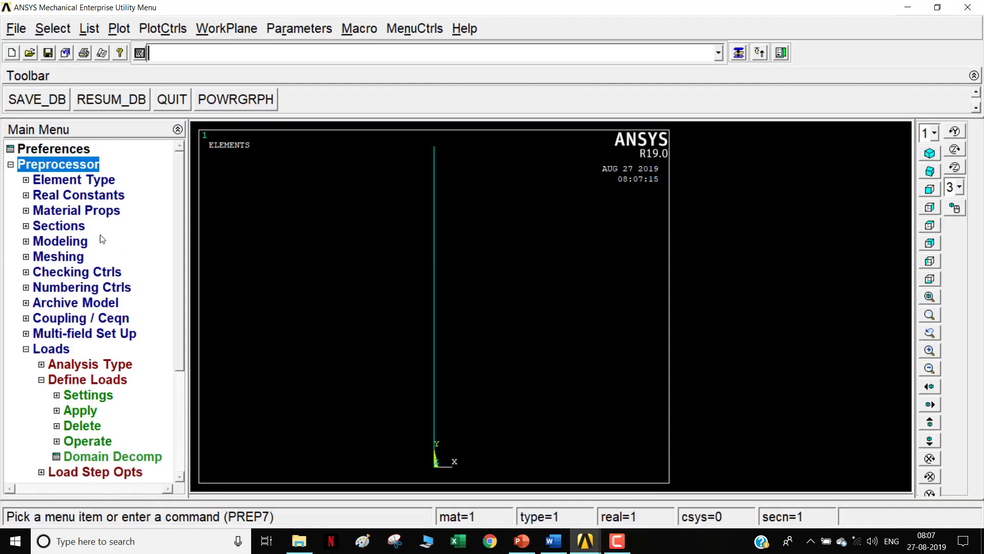
left_click(82, 410)
scroll(181, 284, "down", 5)
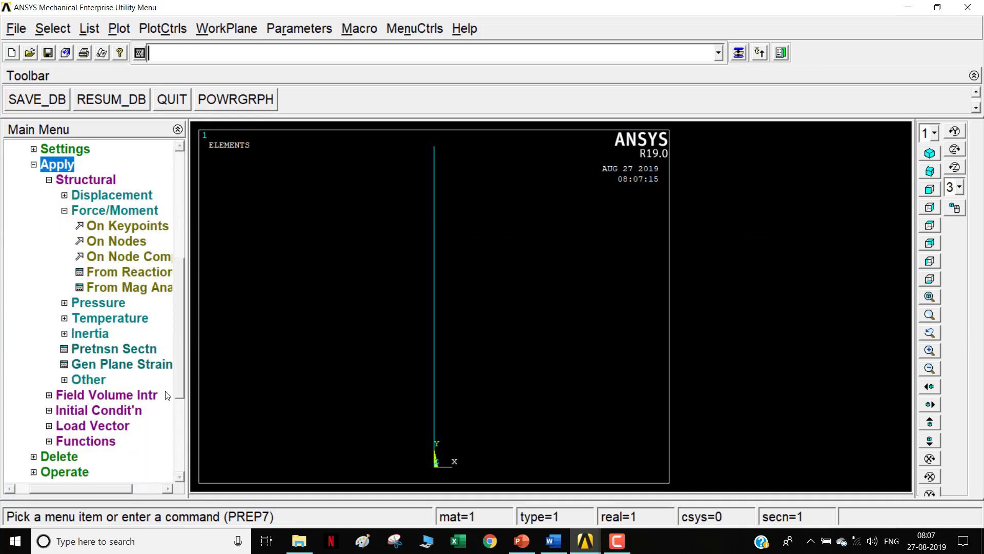
left_click(114, 195)
left_click(100, 245)
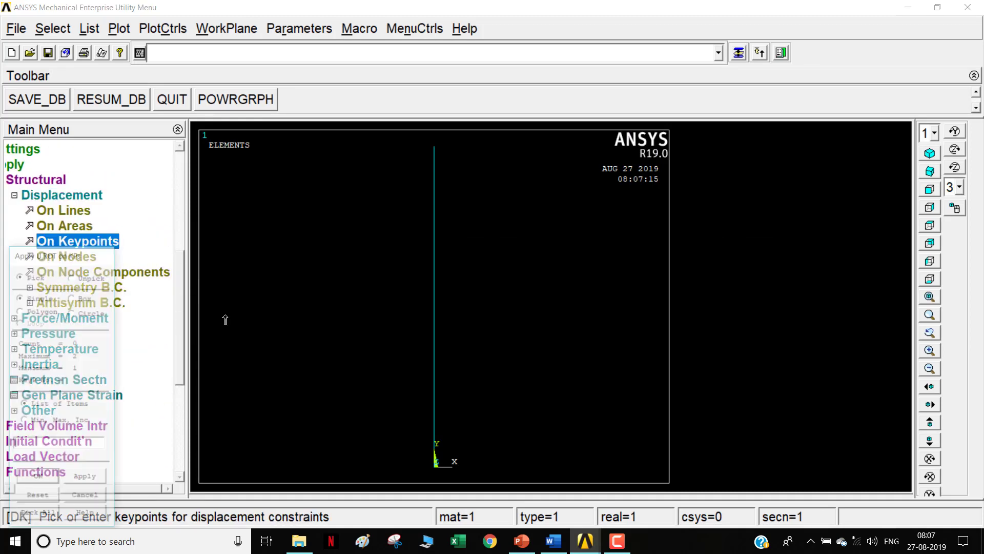
left_click(416, 479)
left_click(32, 476)
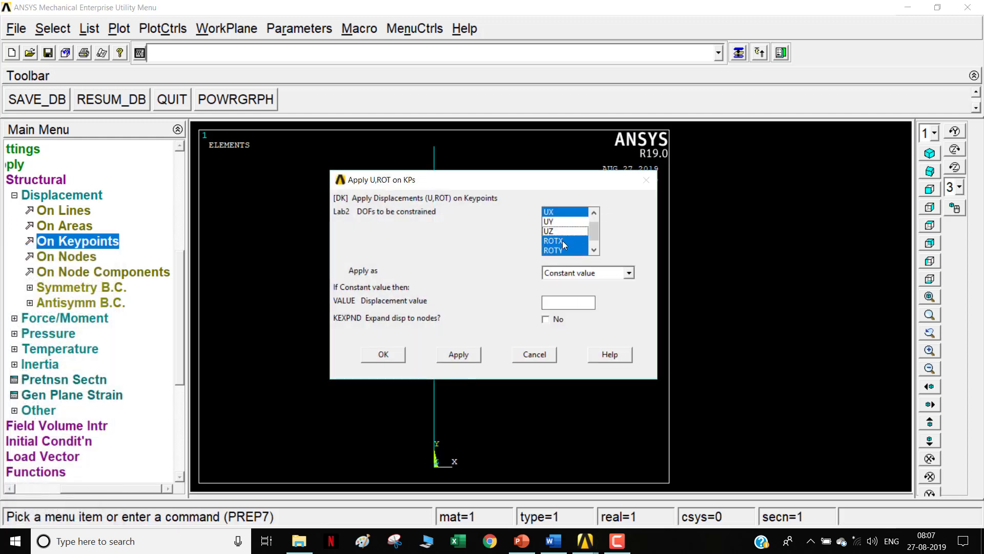
left_click(559, 217)
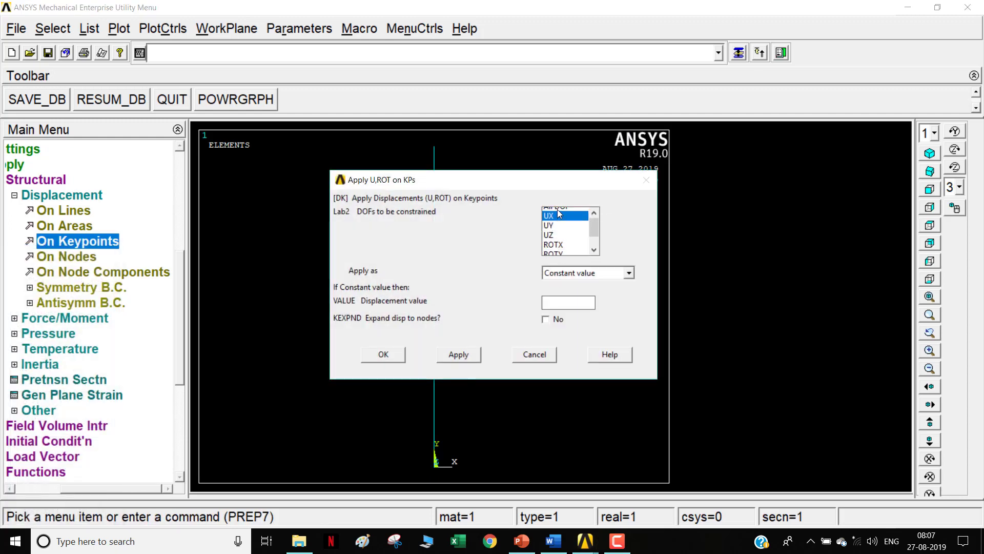
left_click(558, 209)
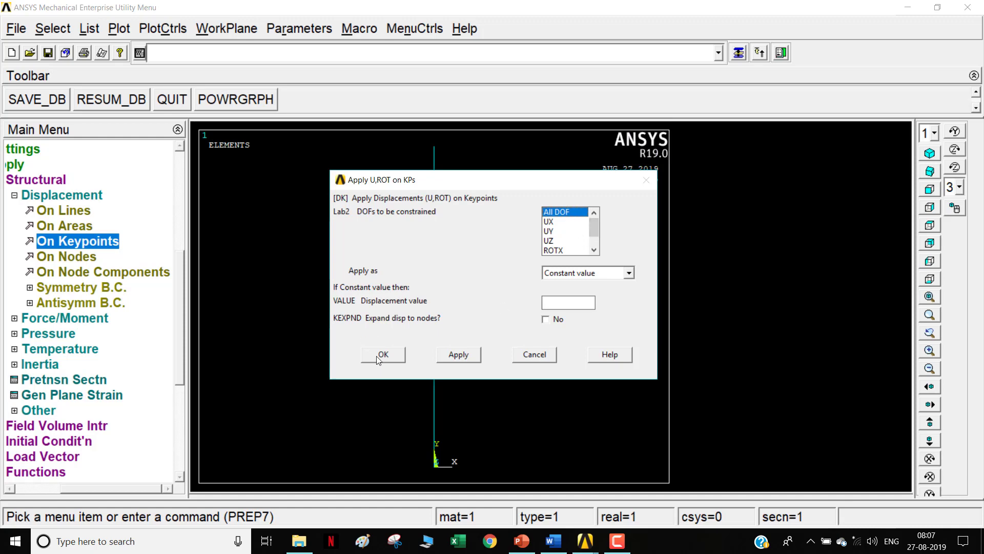
left_click(398, 357)
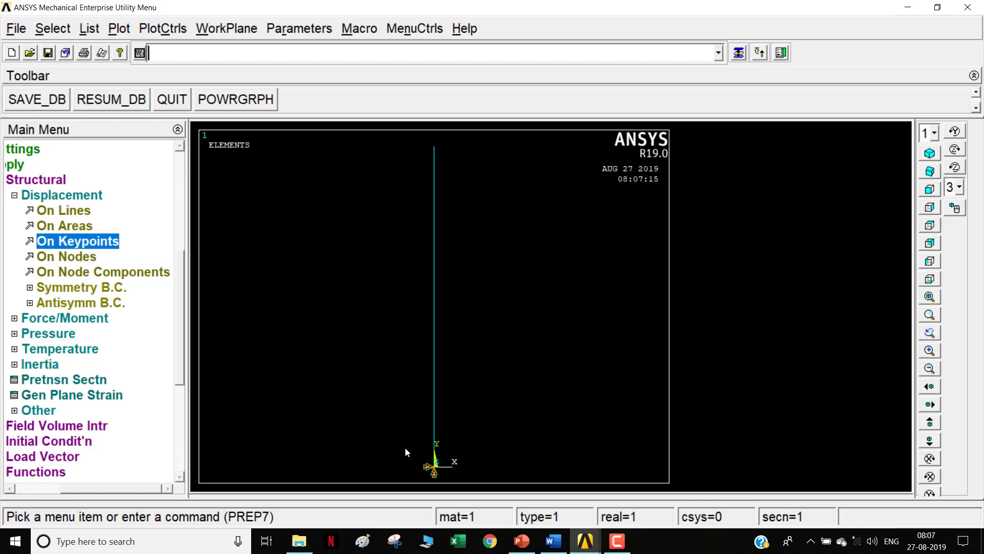
Step: Apply a displacement constraint on the column's top keypoint, constraining UX, UZ and the rotations but leaving UY free
left_click(100, 245)
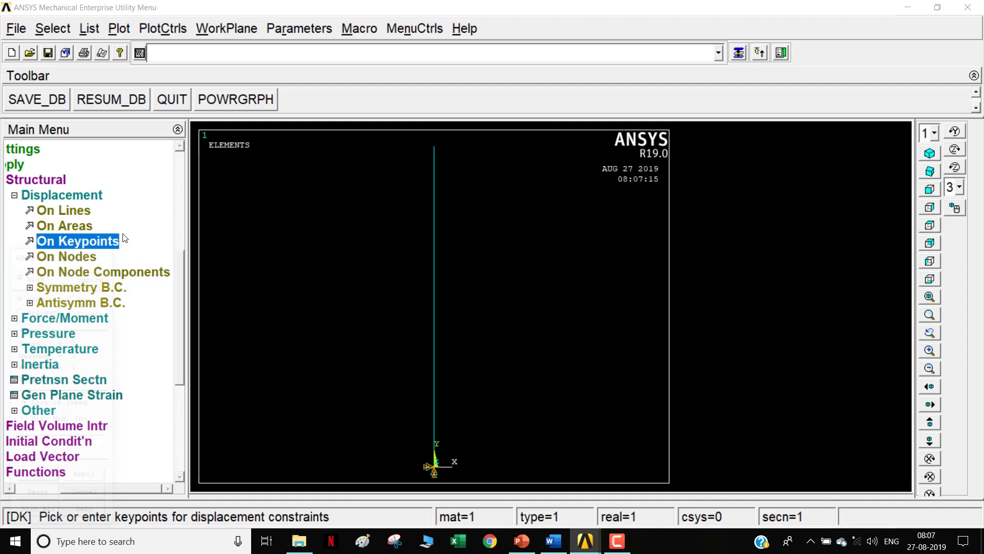
left_click(444, 147)
left_click(21, 478)
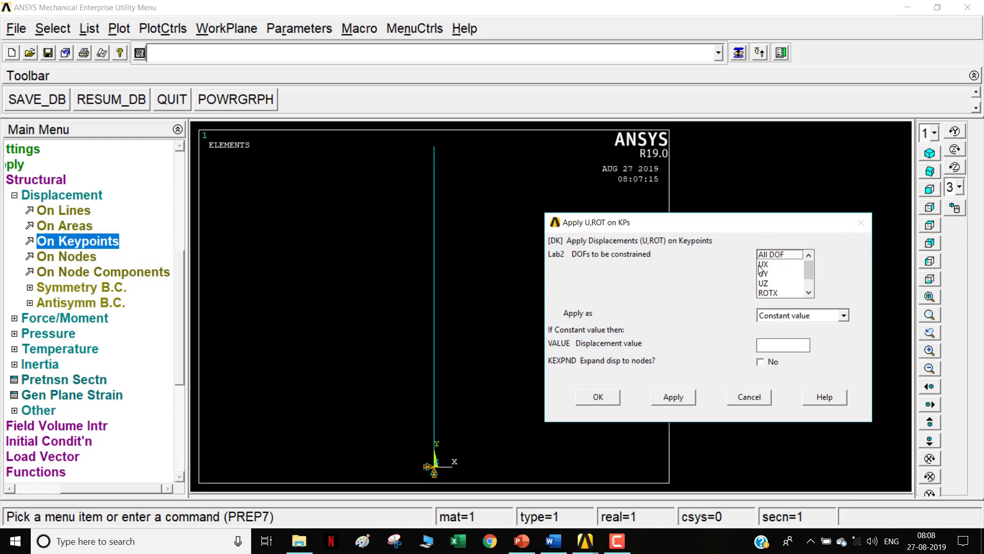
left_click_drag(762, 267, 774, 287)
left_click(775, 288)
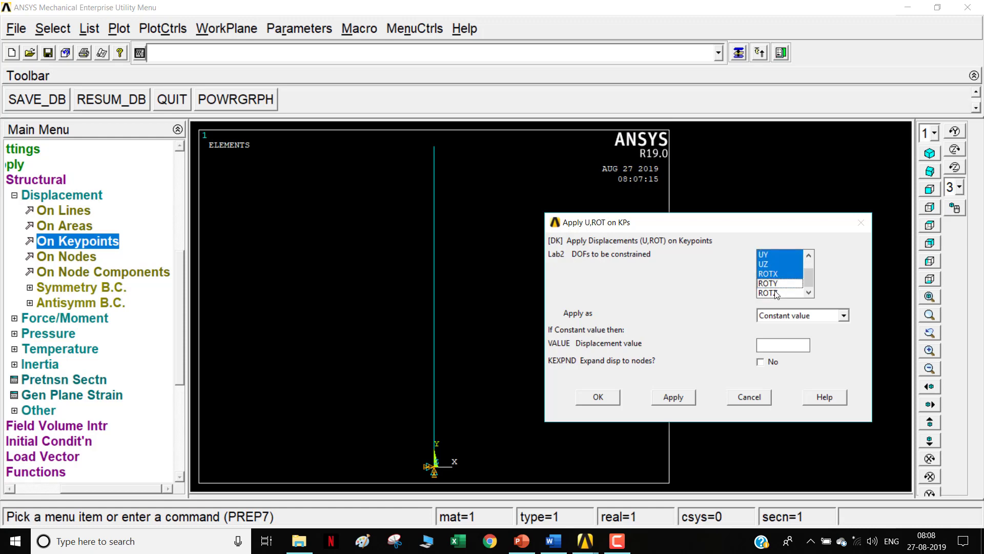
left_click(775, 290)
scroll(780, 273, "up", 1)
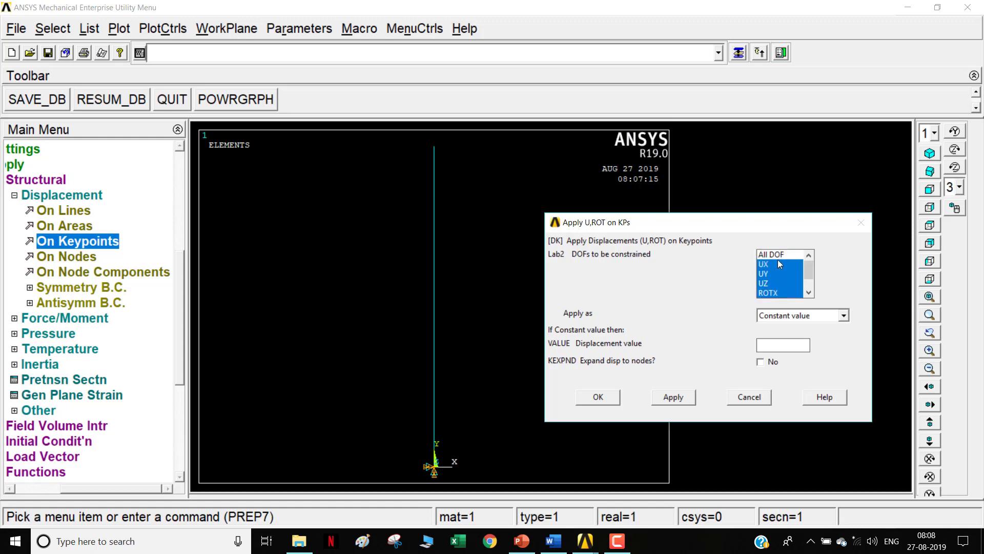
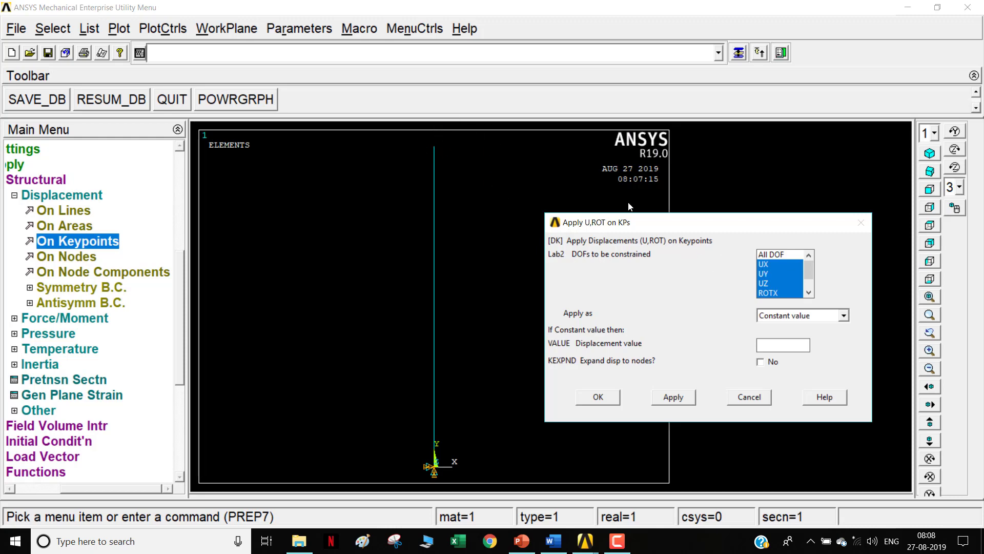
left_click(769, 274)
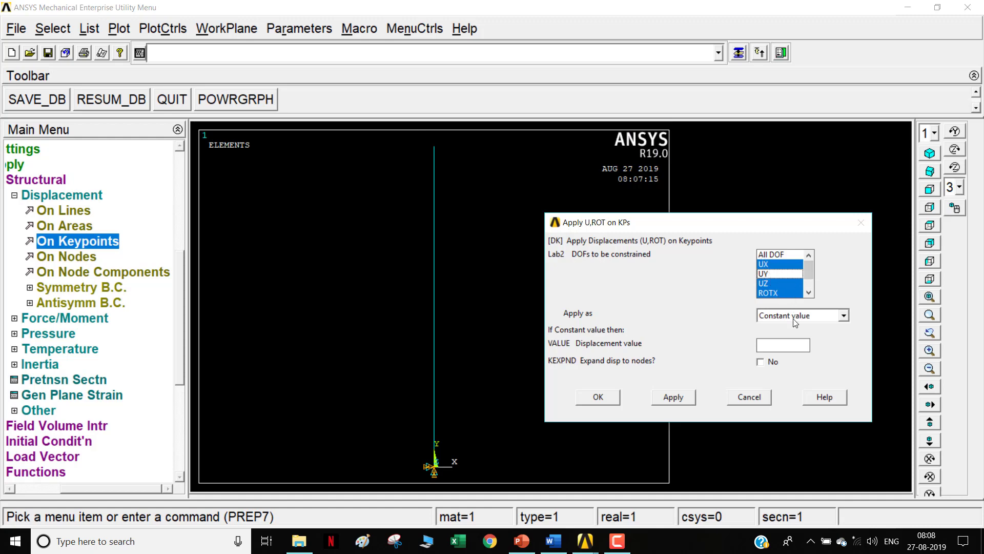
left_click(612, 397)
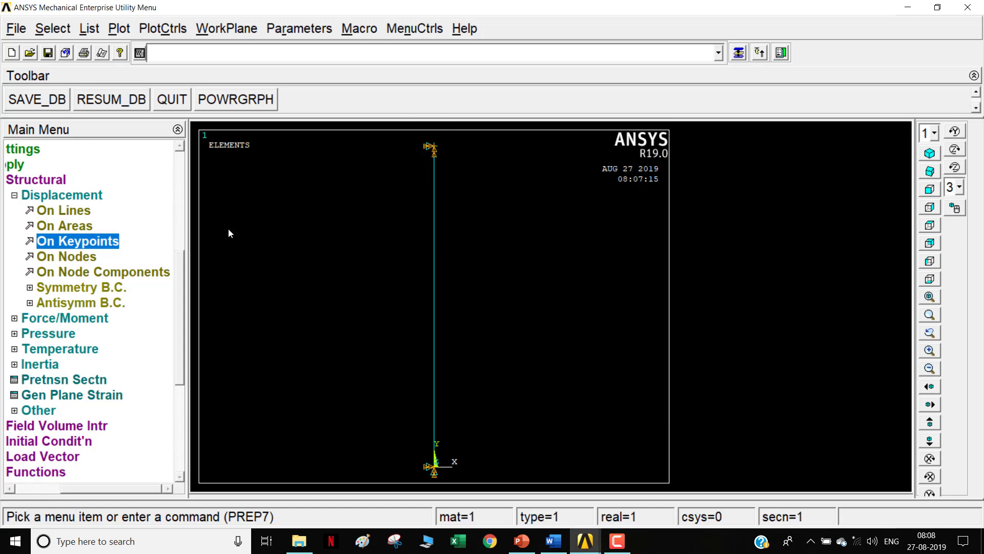
Step: Apply a constant FY force of -1 on the column's top keypoint
left_click(96, 322)
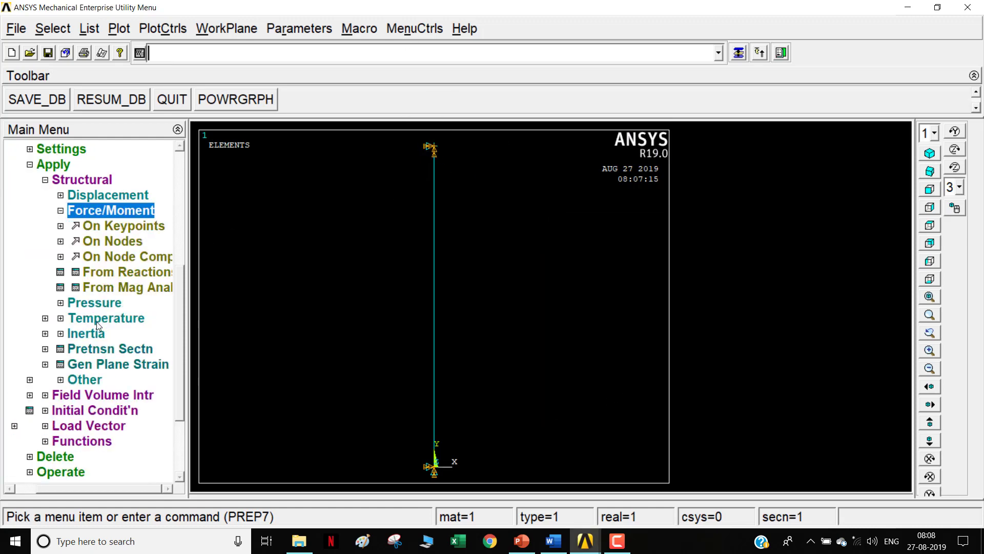
left_click(111, 229)
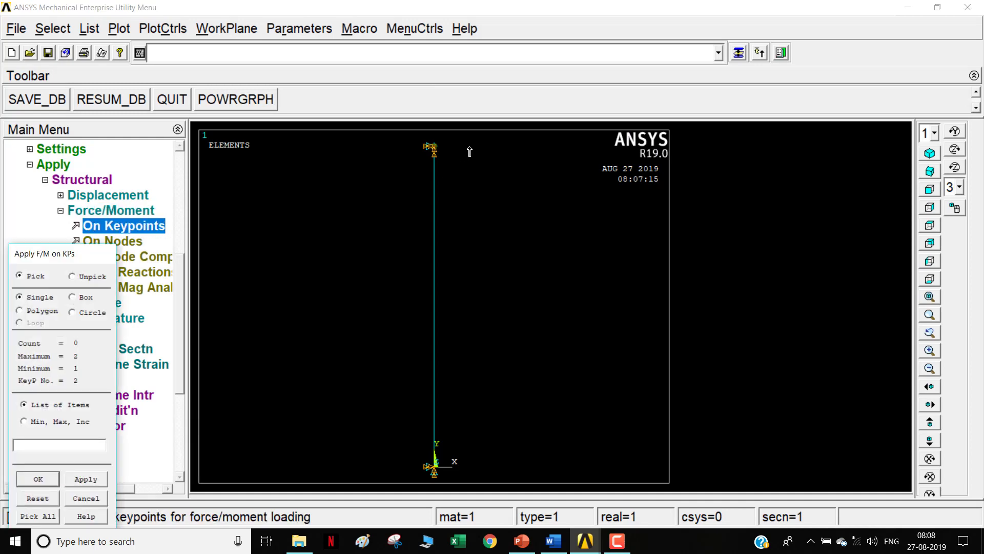
left_click(54, 477)
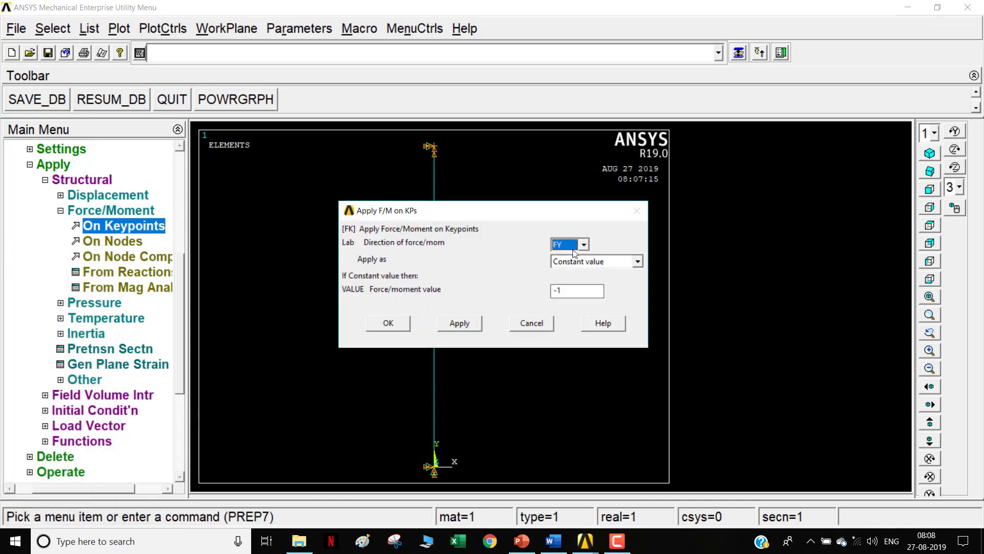
left_click(402, 322)
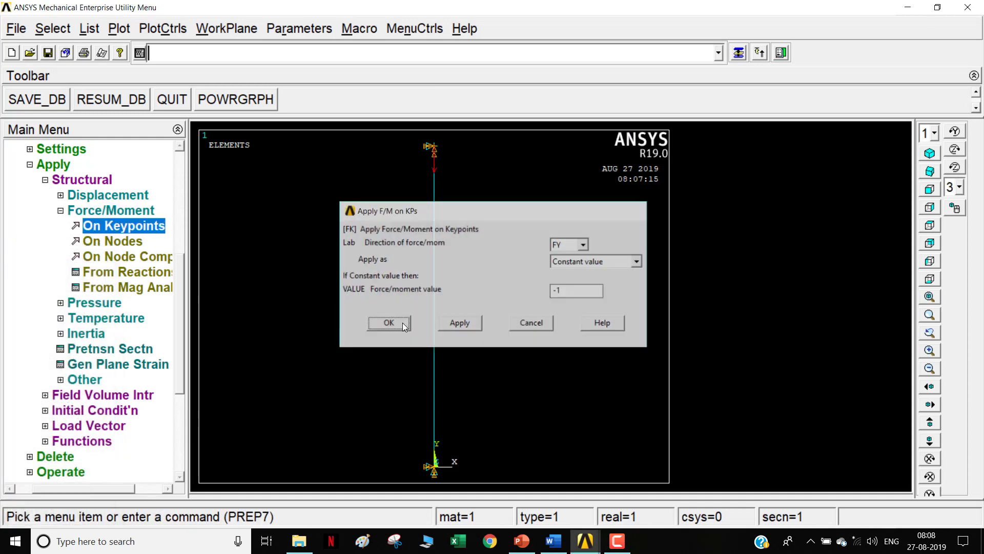
Step: Set up a new static analysis in the Solution processor with prestress effects included
left_click(53, 164)
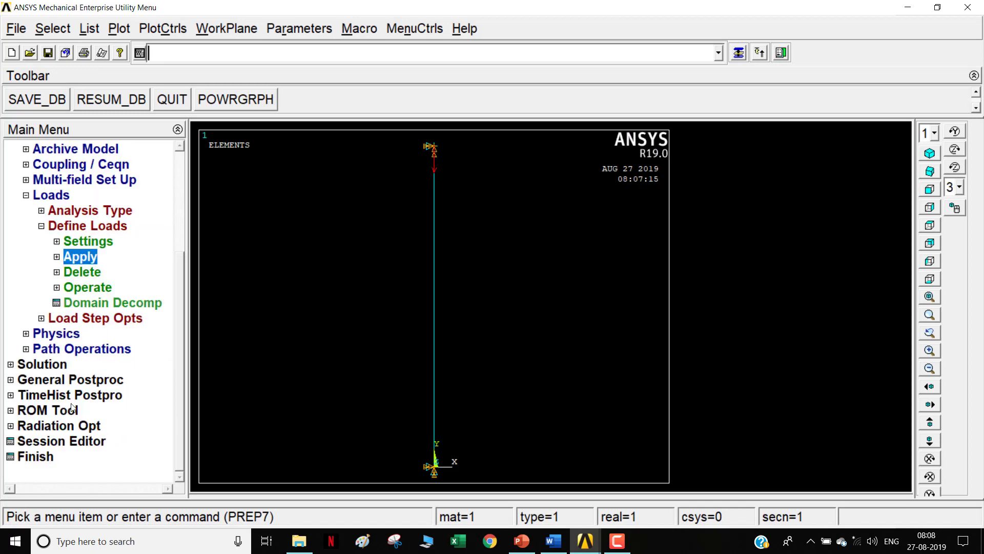
left_click(42, 364)
left_click(75, 197)
left_click(77, 210)
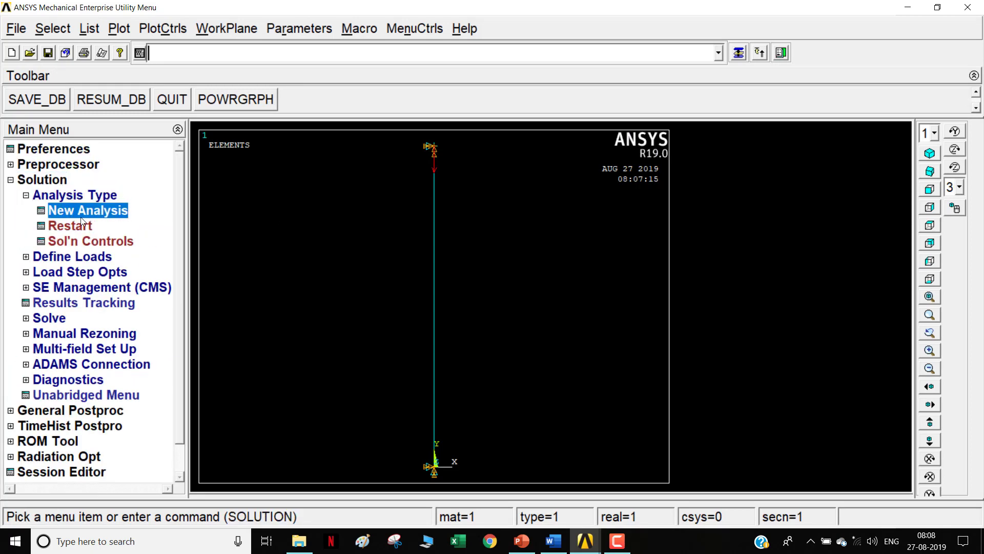
left_click(399, 348)
left_click(103, 272)
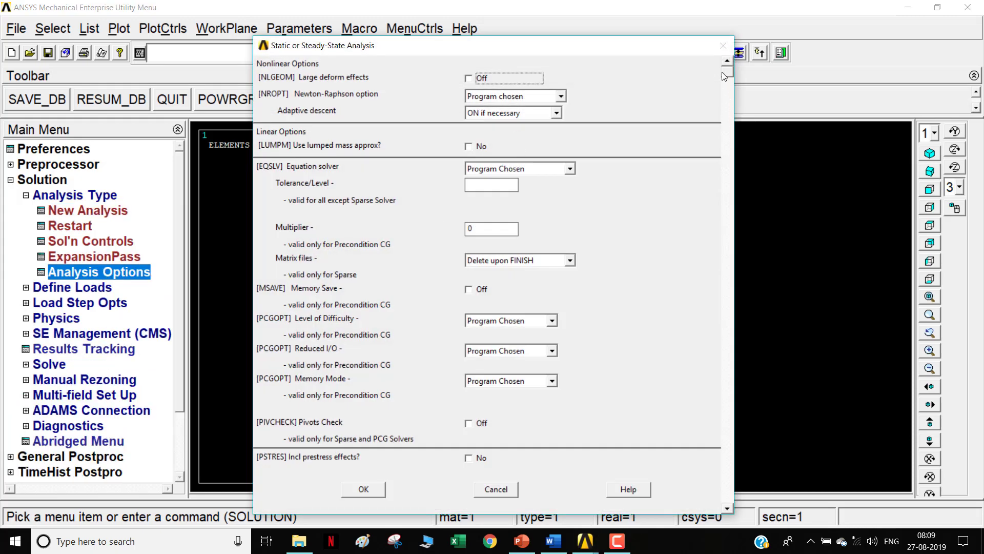
left_click_drag(724, 76, 708, 183)
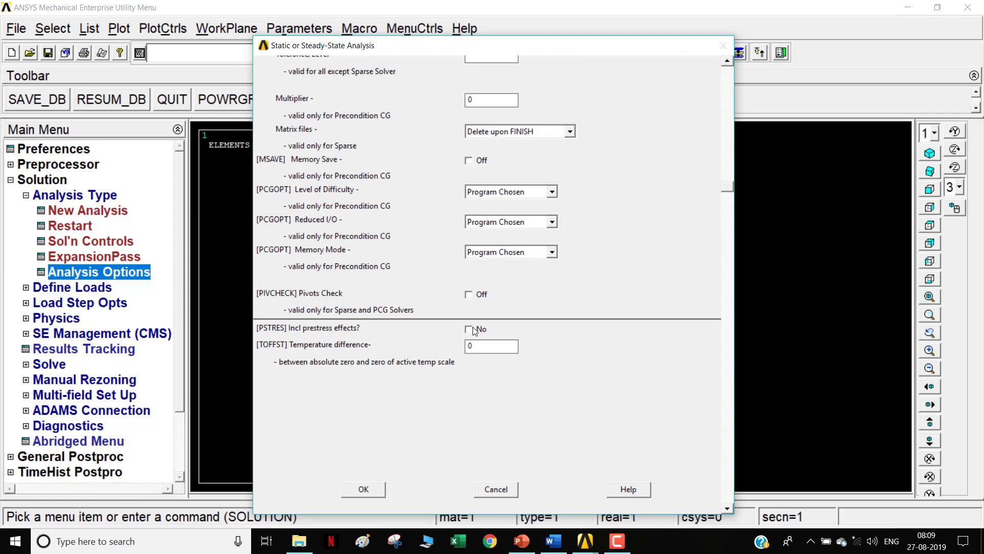
left_click(473, 330)
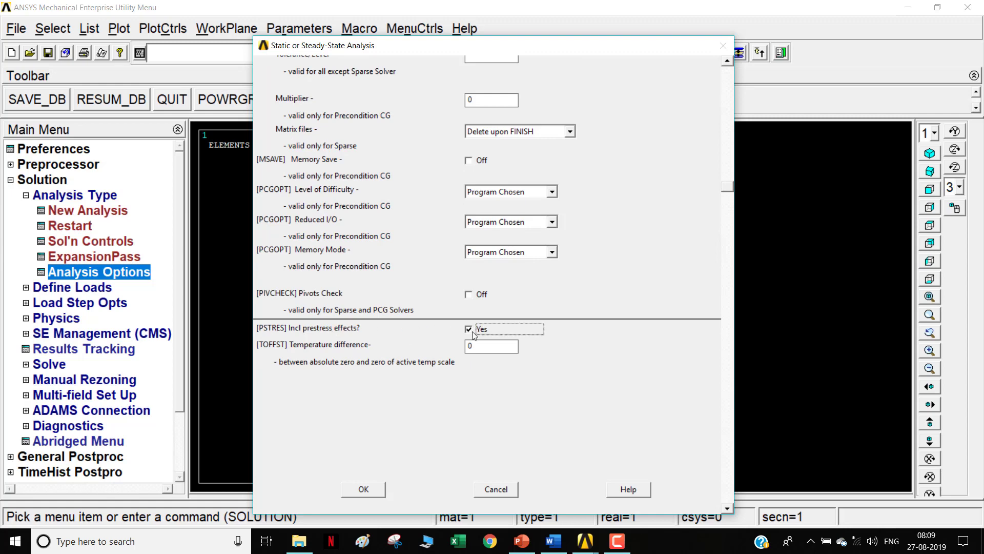
left_click(363, 490)
Step: Solve the current load step of the static analysis, close its status listing, and finish the solution processor
left_click(49, 364)
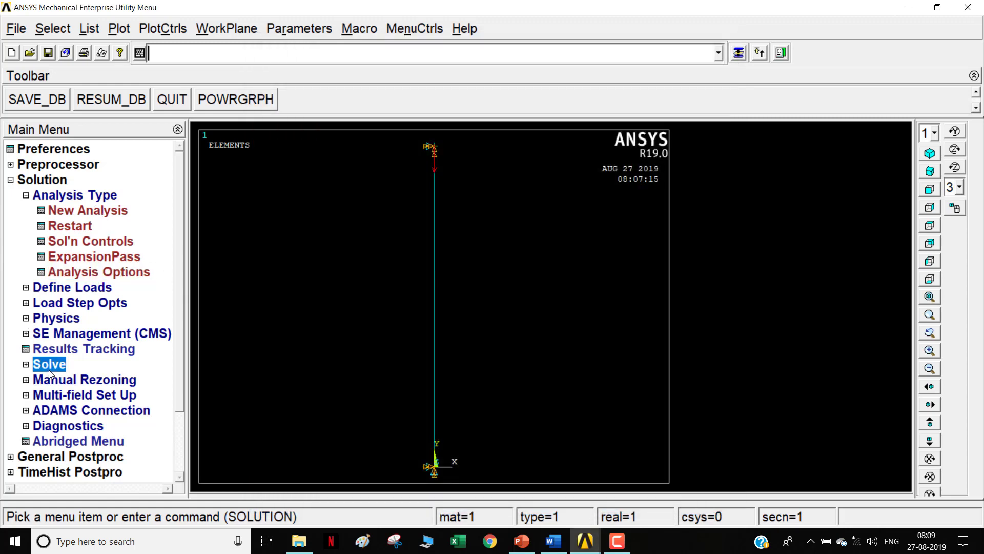
left_click(81, 302)
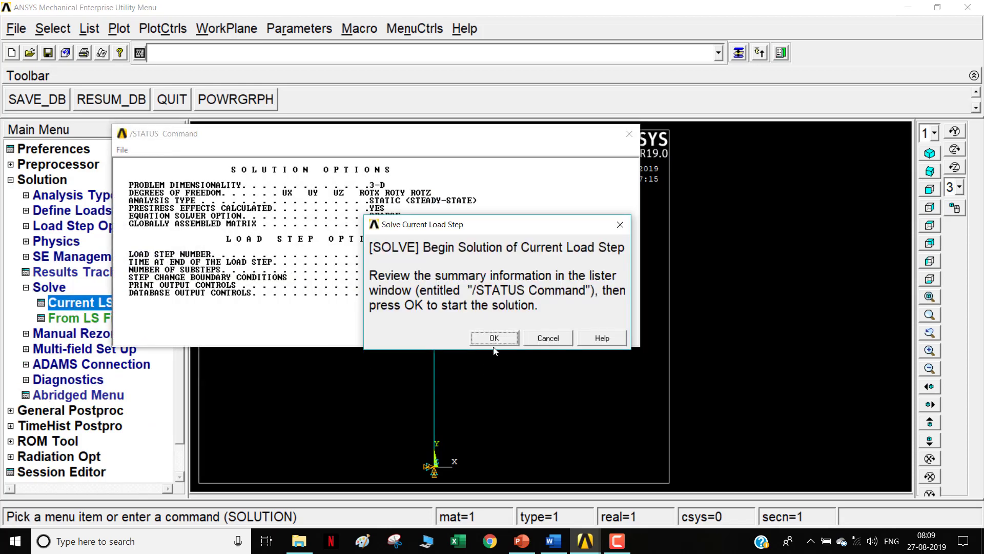
left_click(493, 338)
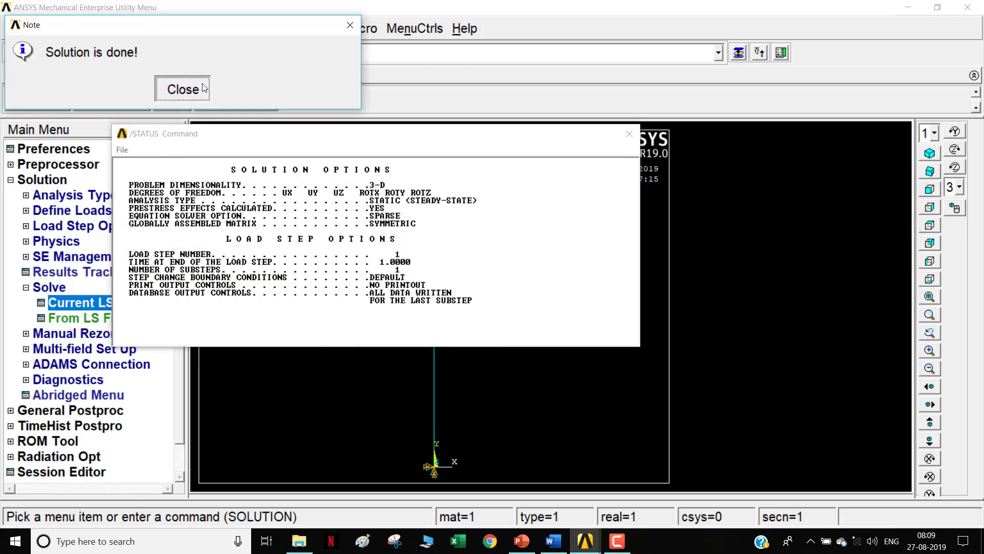
left_click(183, 88)
left_click(629, 133)
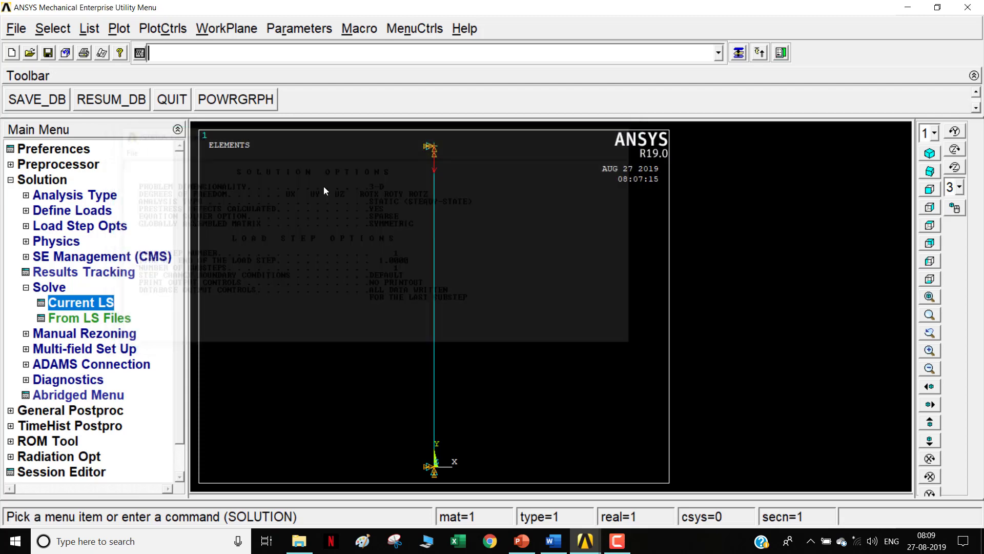
left_click(42, 180)
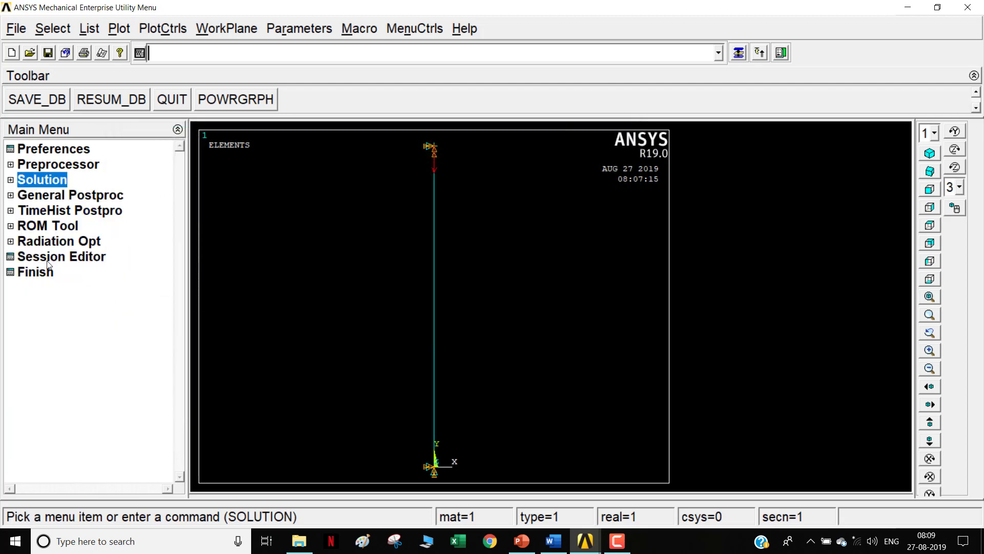
left_click(43, 272)
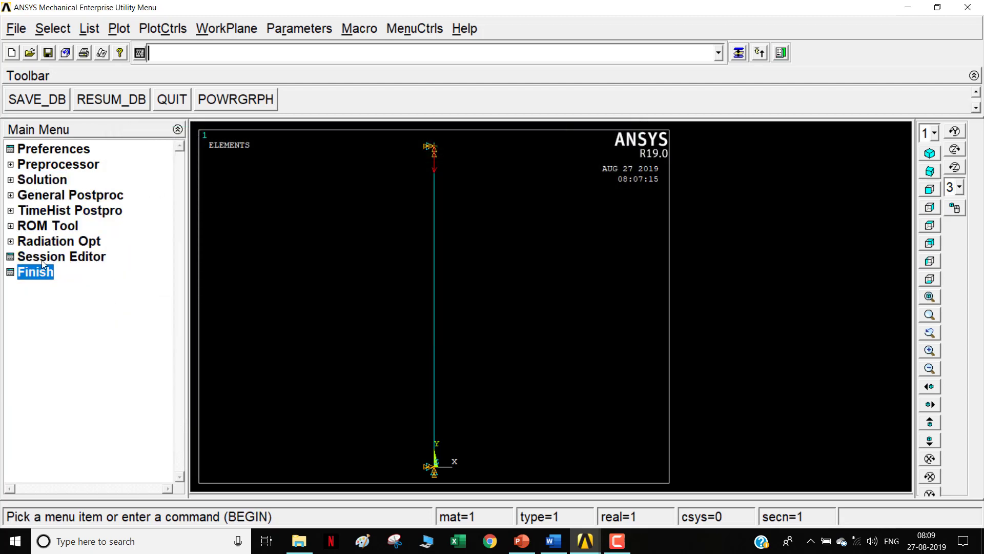
Step: Set up a new Eigen Buckling analysis using Block Lanczos with 1 mode to extract
left_click(43, 182)
left_click(58, 198)
left_click(66, 213)
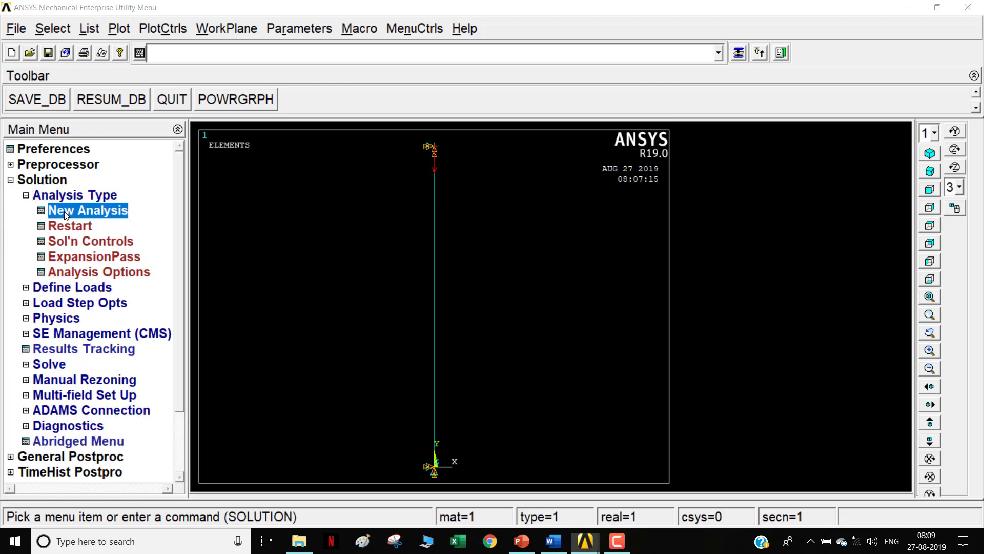
left_click(542, 304)
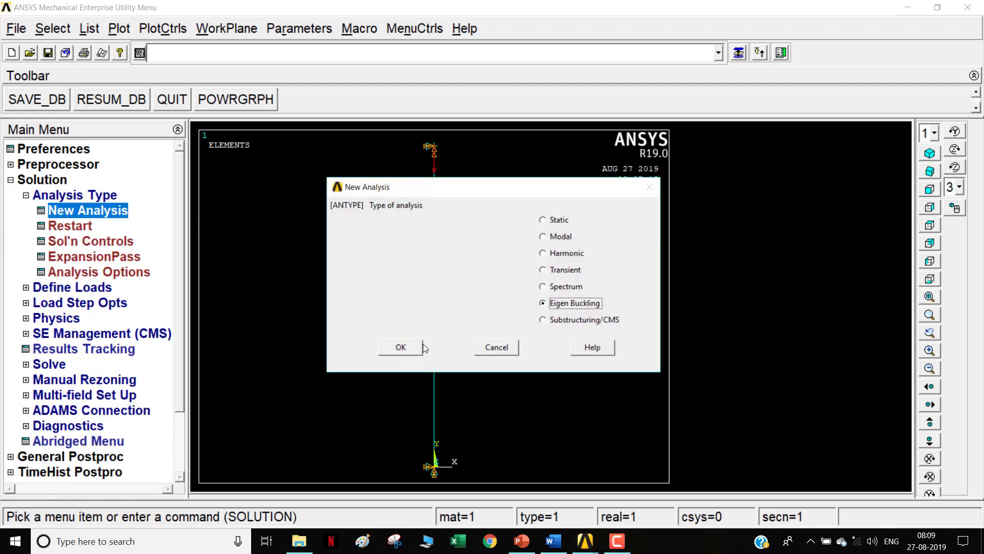
left_click(400, 348)
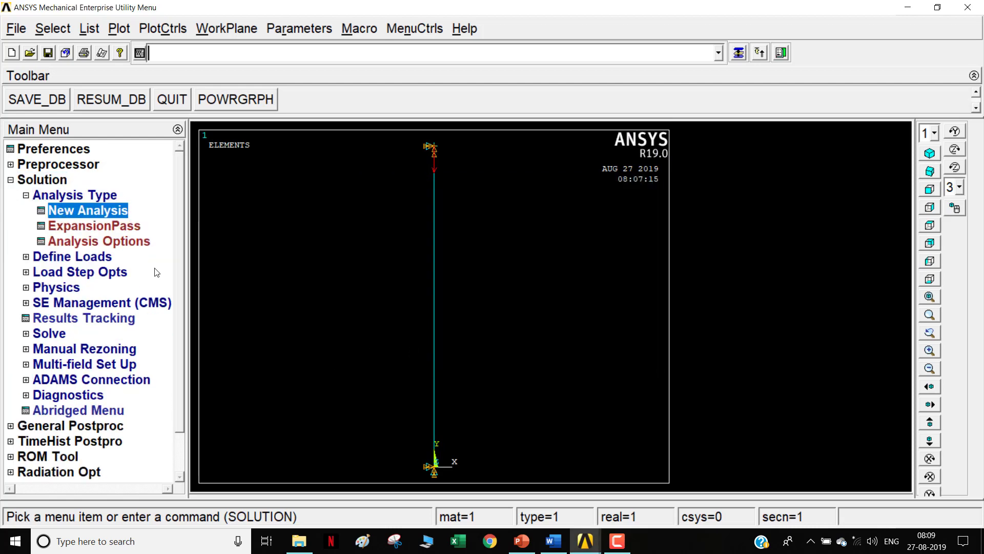
left_click(115, 241)
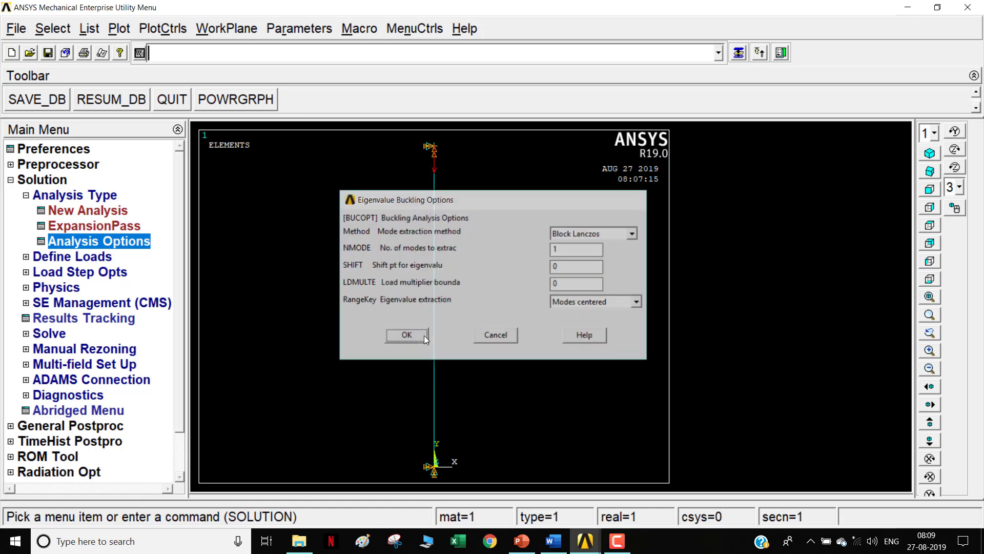
left_click(423, 335)
Step: Solve the current load step of the buckling analysis and close the solution note and status listing
left_click(48, 334)
left_click(60, 303)
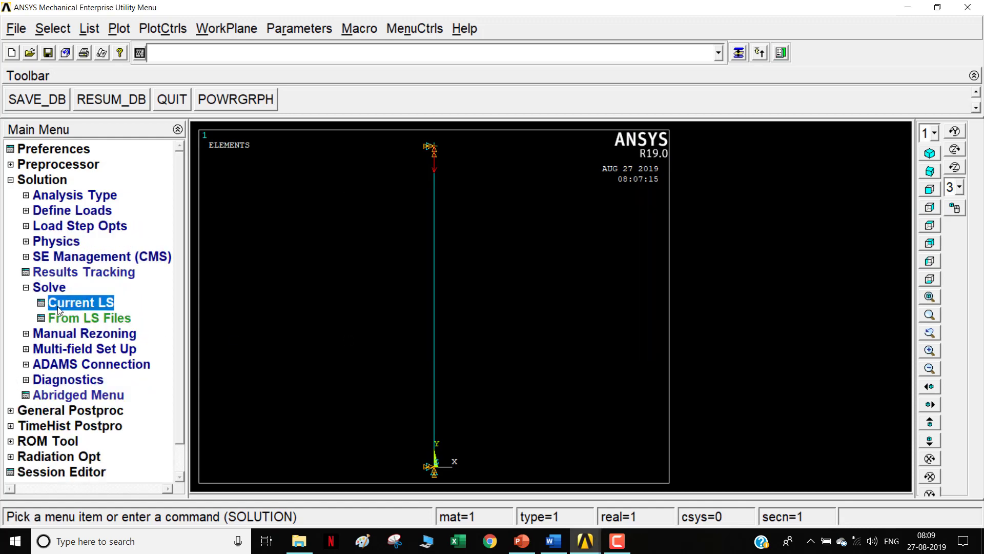
left_click(491, 338)
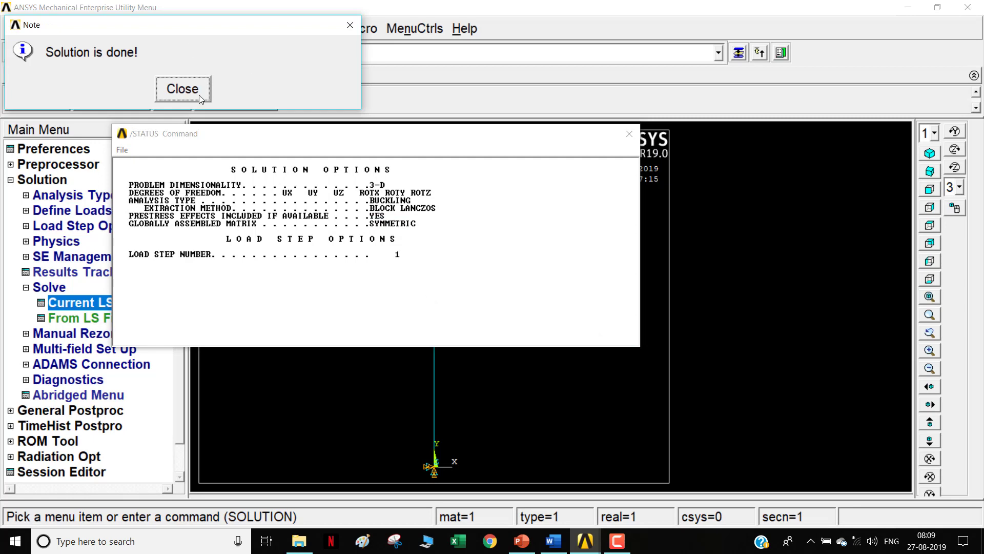
left_click(194, 92)
left_click(622, 140)
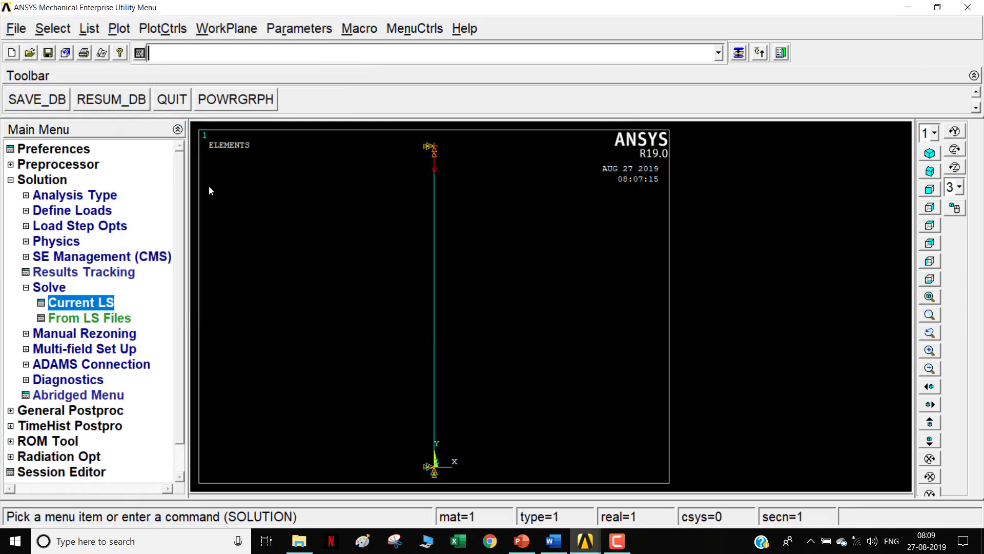
Step: Re-enter the solution with the Eigen Buckling analysis type and turn the expansion pass on
left_click(80, 197)
left_click(88, 210)
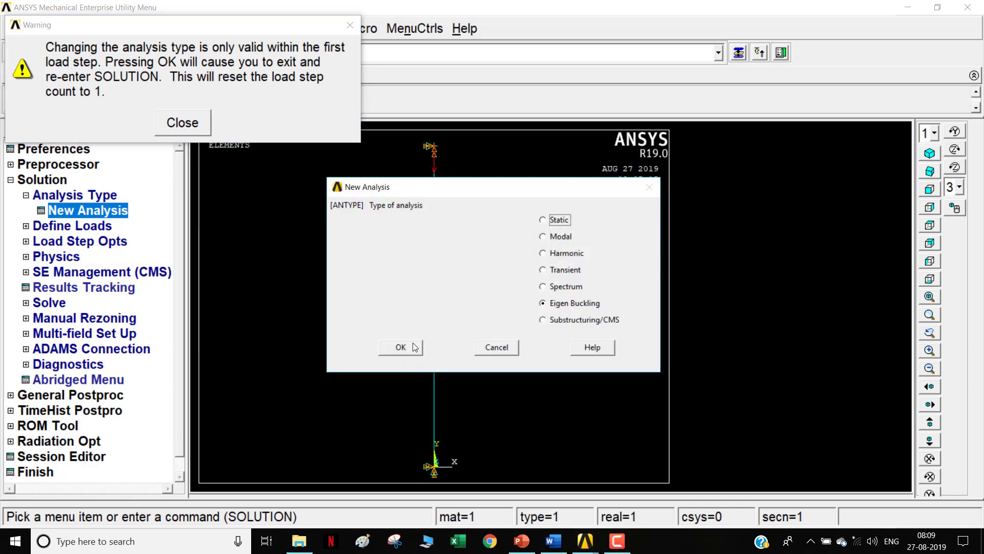
left_click(401, 347)
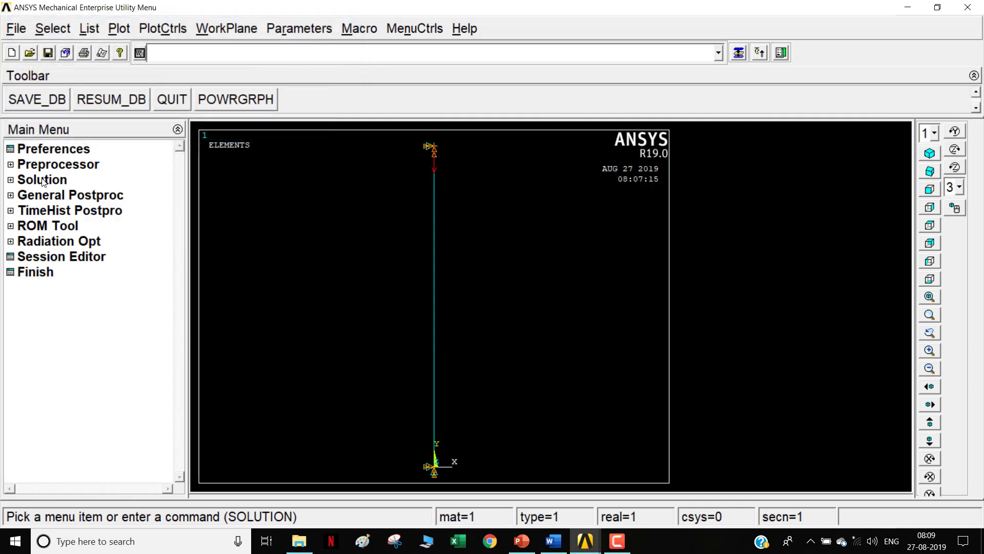
left_click(43, 180)
left_click(71, 228)
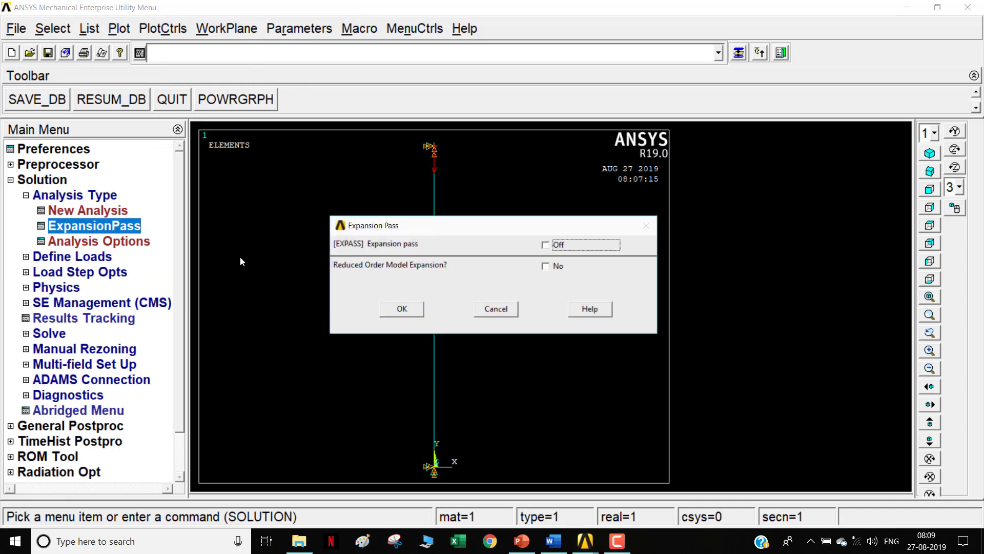
left_click(546, 246)
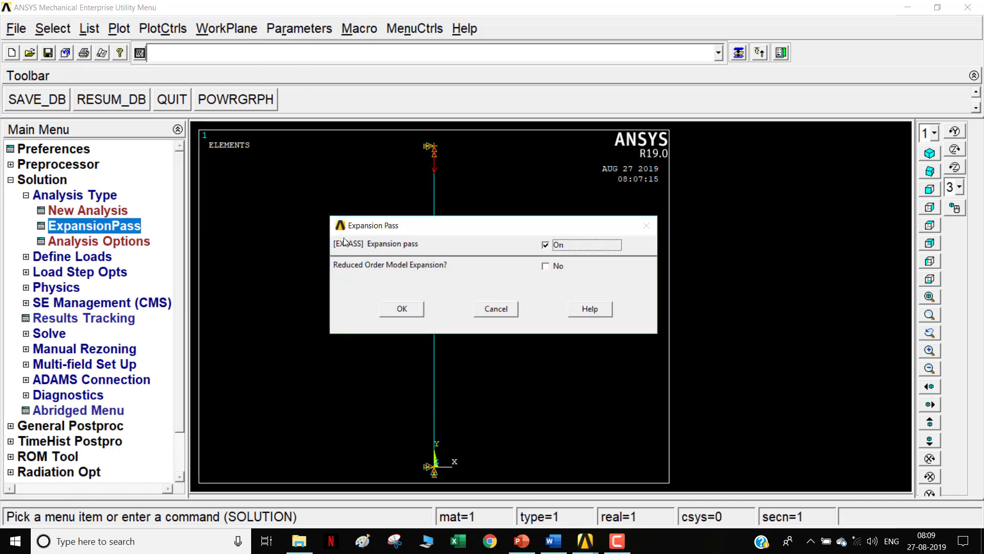
left_click(402, 306)
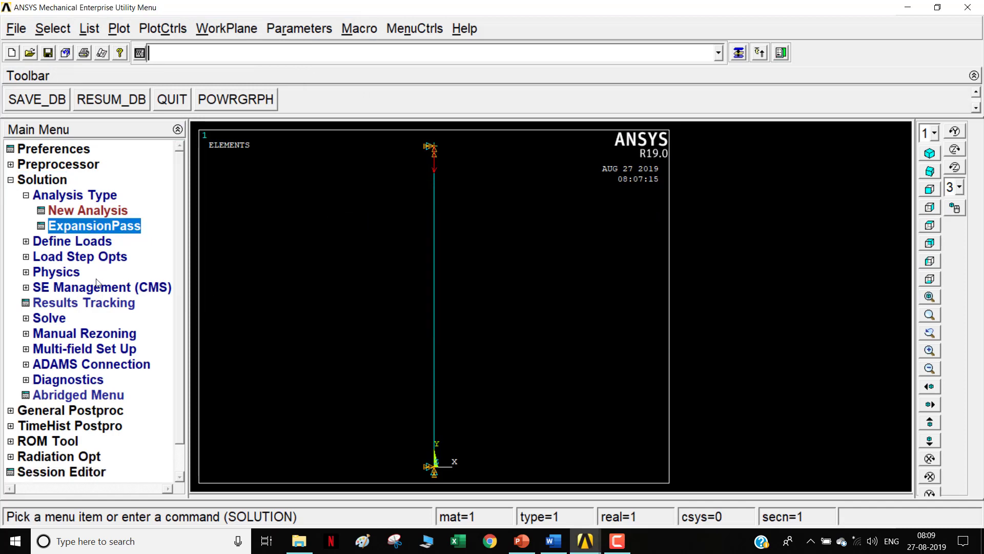
Step: Set the number of modes to expand to 1 in the load step's expansion pass options
left_click(87, 258)
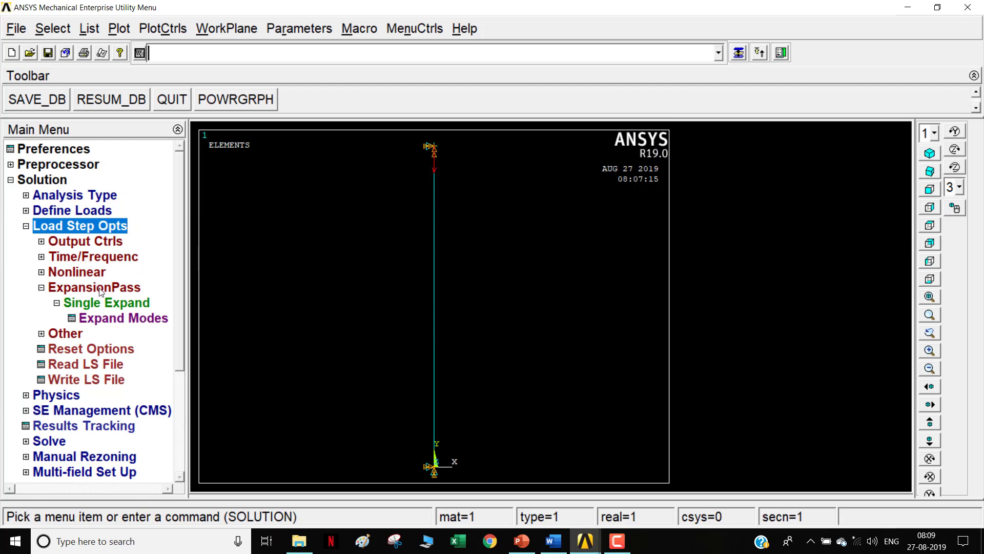
left_click(132, 322)
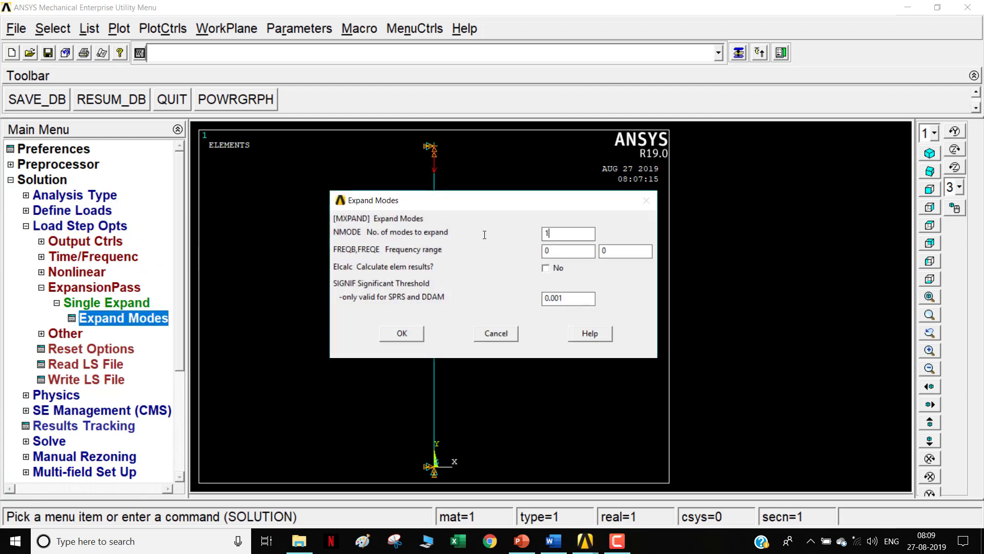
left_click(394, 336)
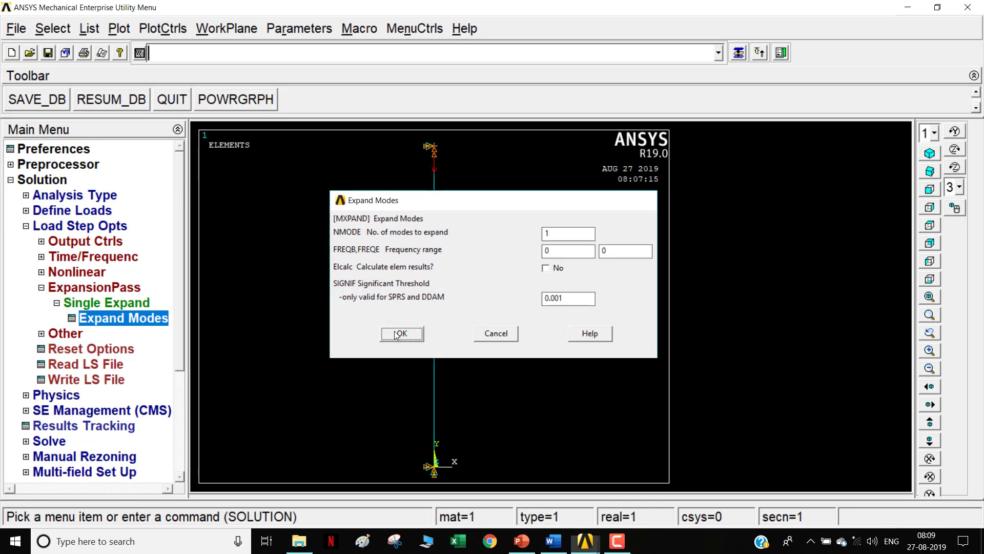
left_click(67, 228)
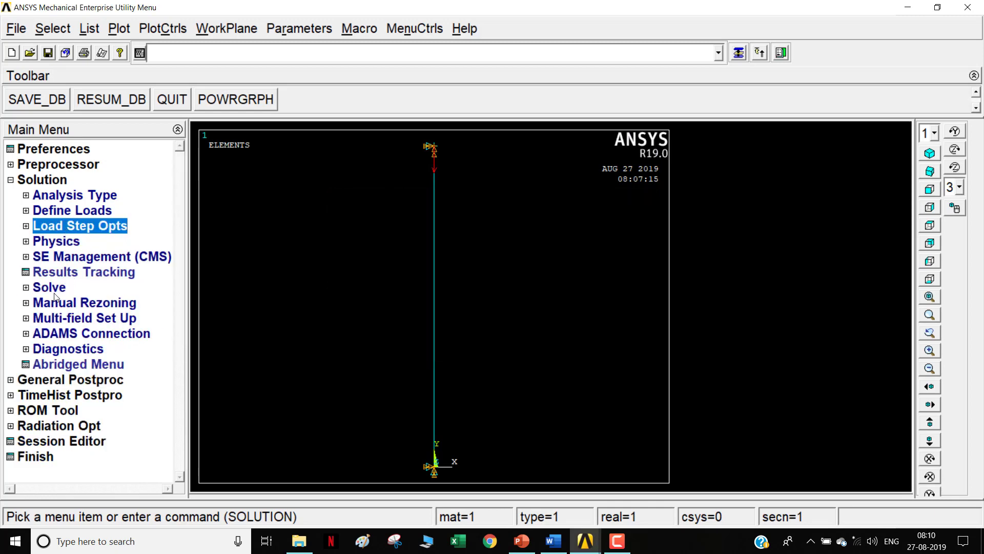
Step: Solve the current load step of the buckling expansion pass and close the solution note and status listing
left_click(52, 290)
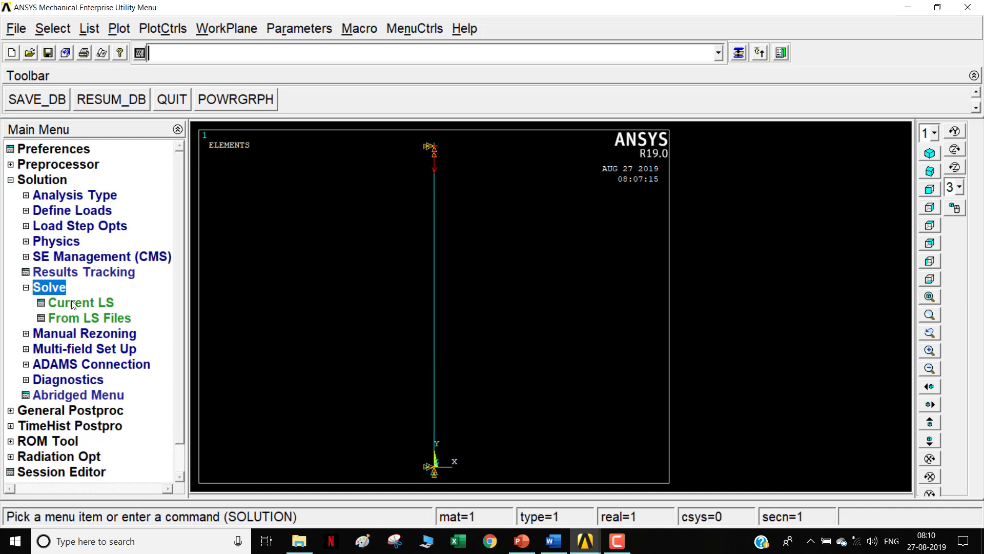
left_click(91, 307)
left_click(486, 339)
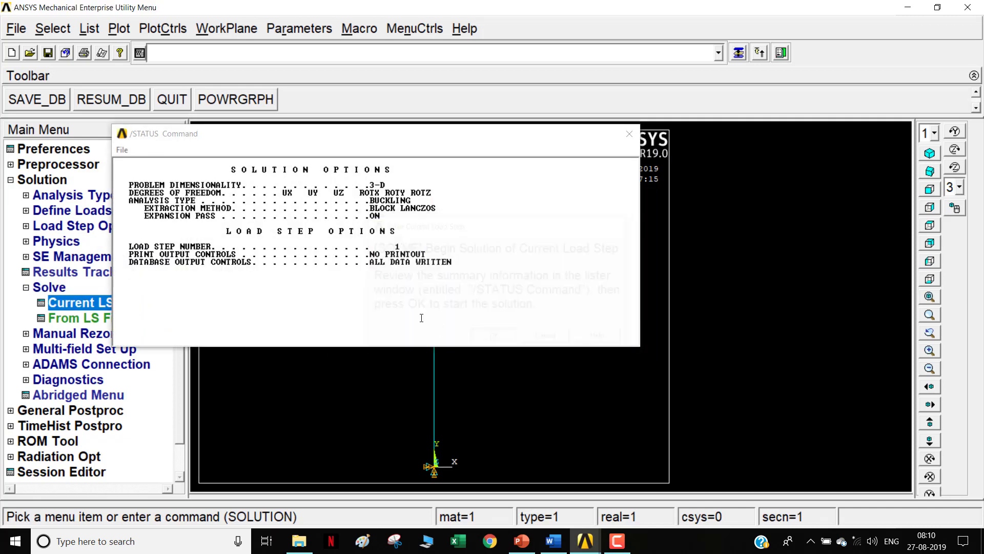
left_click(183, 90)
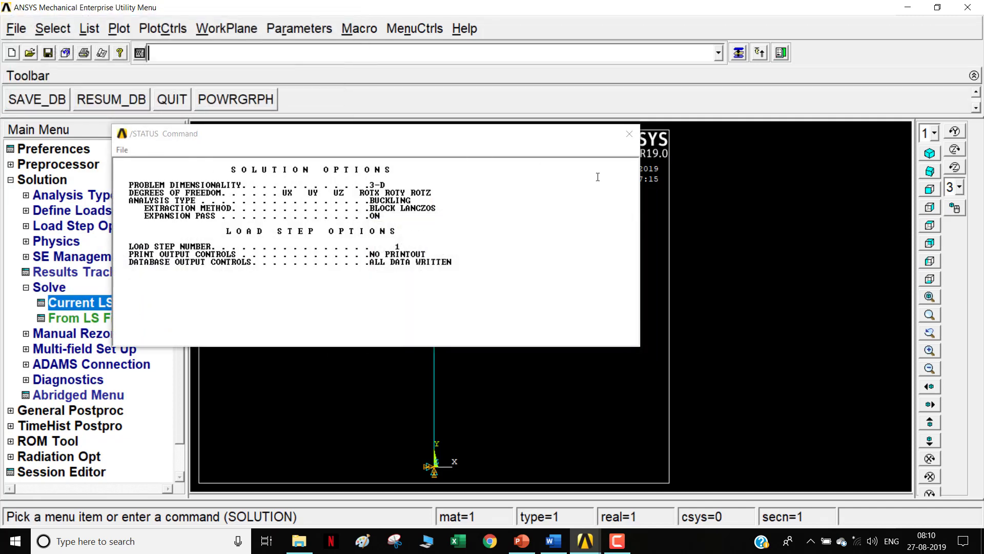
left_click(630, 134)
left_click(51, 179)
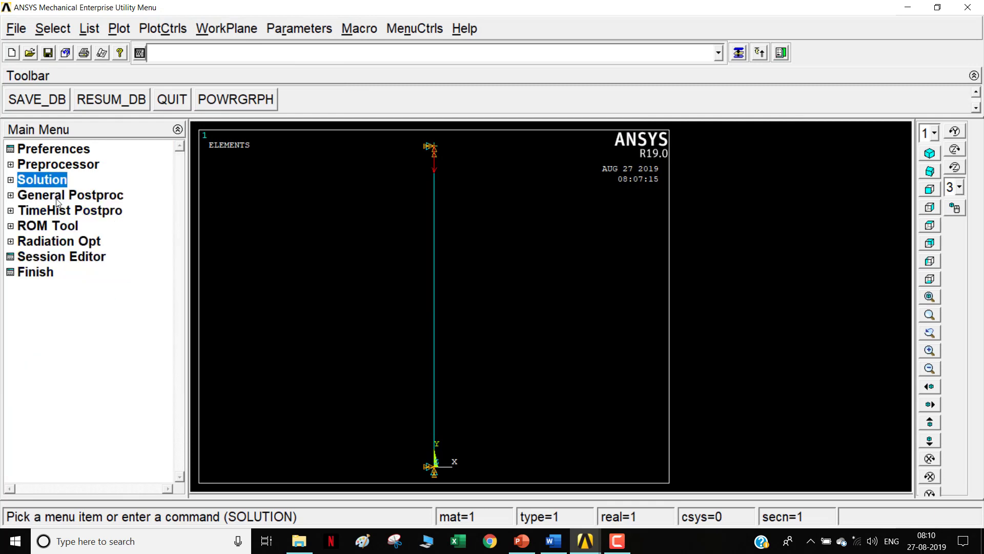
Step: Plot the displacement vector sum as a nodal solution contour, showing the deformed shape only
left_click(58, 195)
left_click(617, 541)
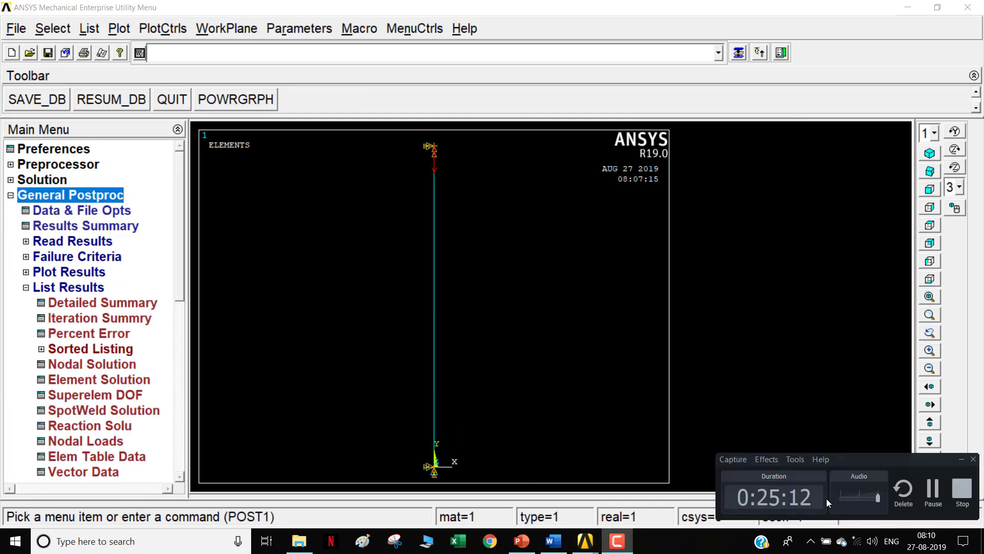
left_click(68, 287)
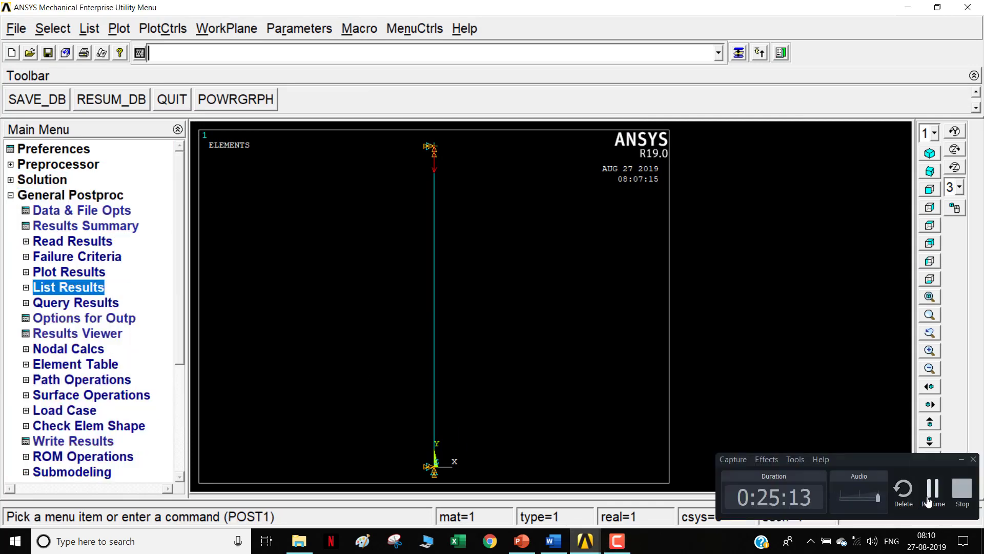
left_click(619, 546)
left_click(617, 544)
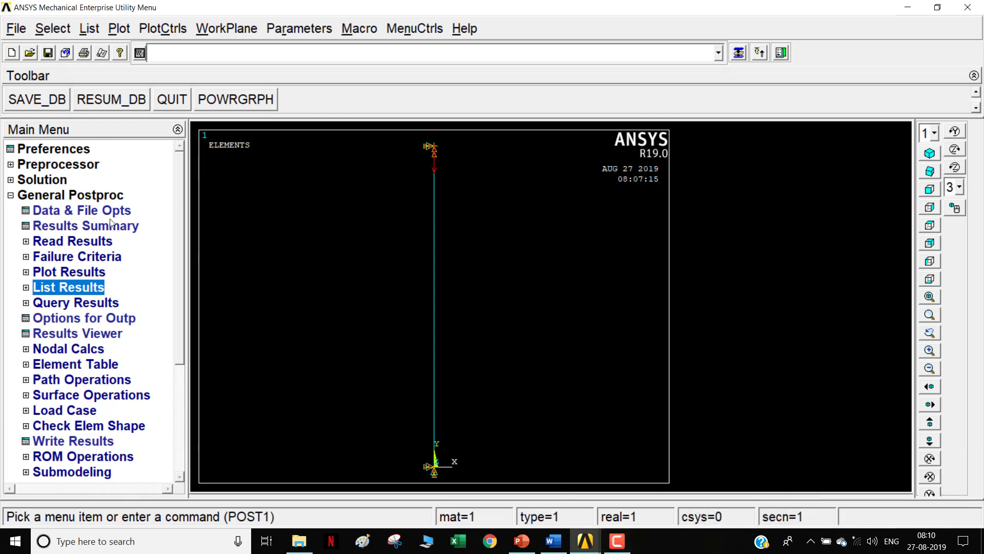
left_click(82, 272)
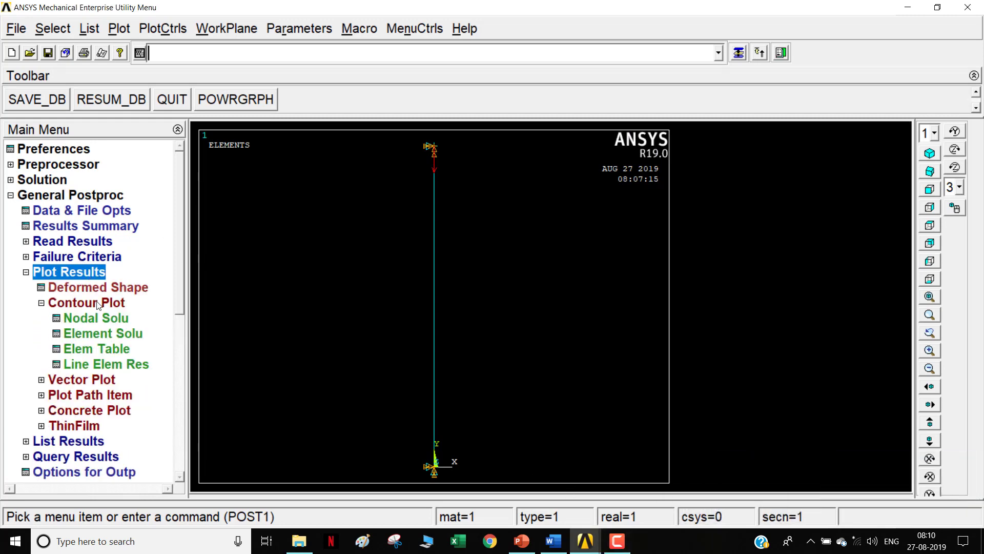
left_click(104, 321)
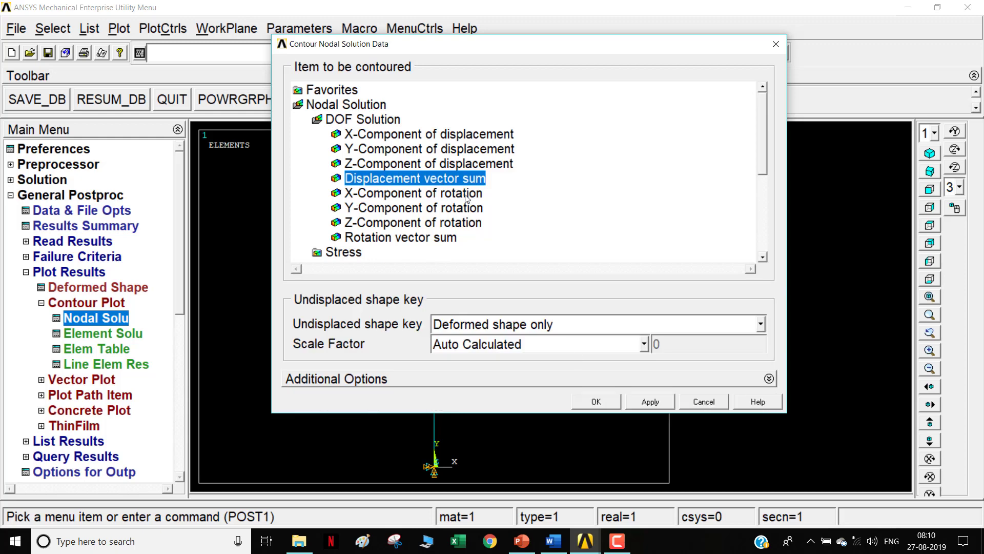
left_click(596, 402)
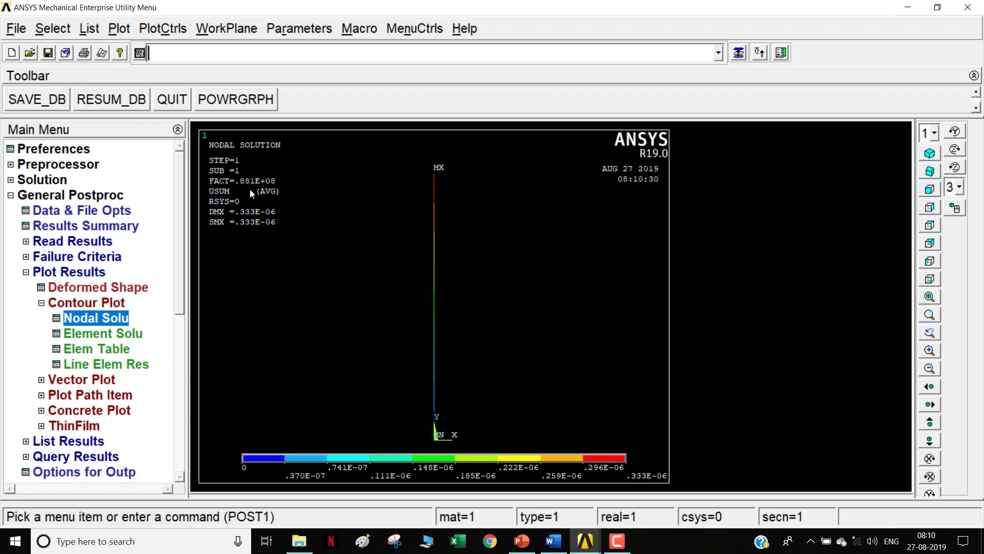
Step: List the detailed summary of the results file and examine the critical load of the first set
left_click(71, 276)
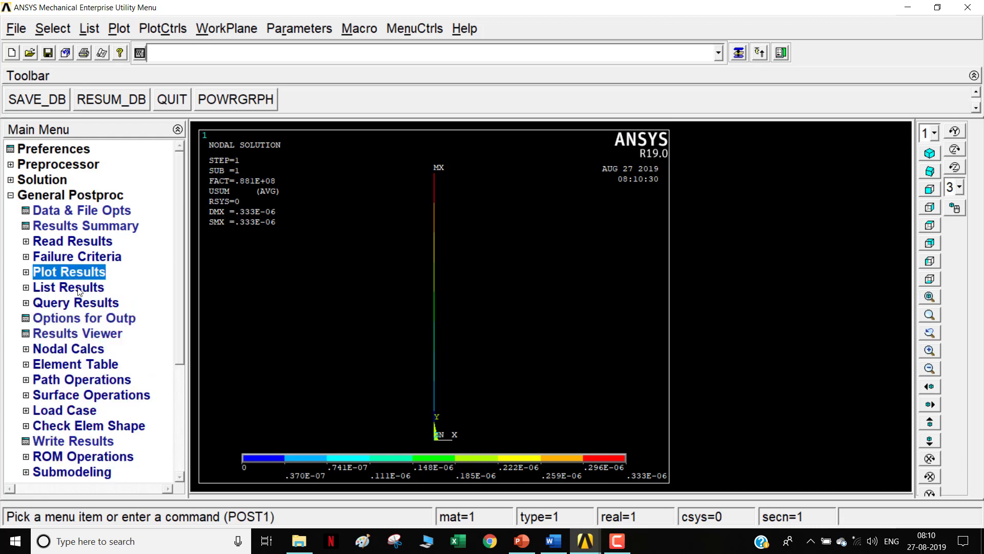
left_click(80, 288)
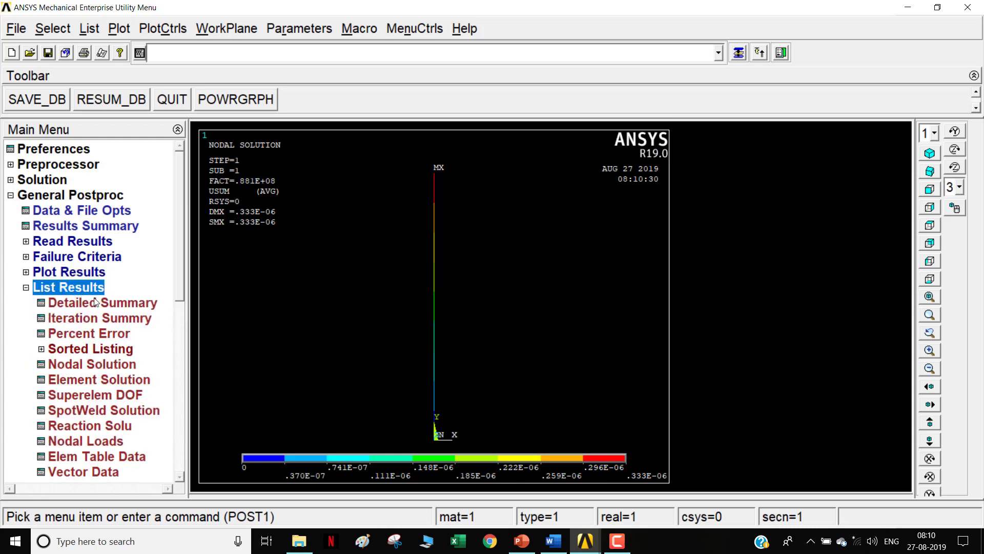
left_click(95, 302)
left_click_drag(212, 201, 152, 201)
left_click(148, 203)
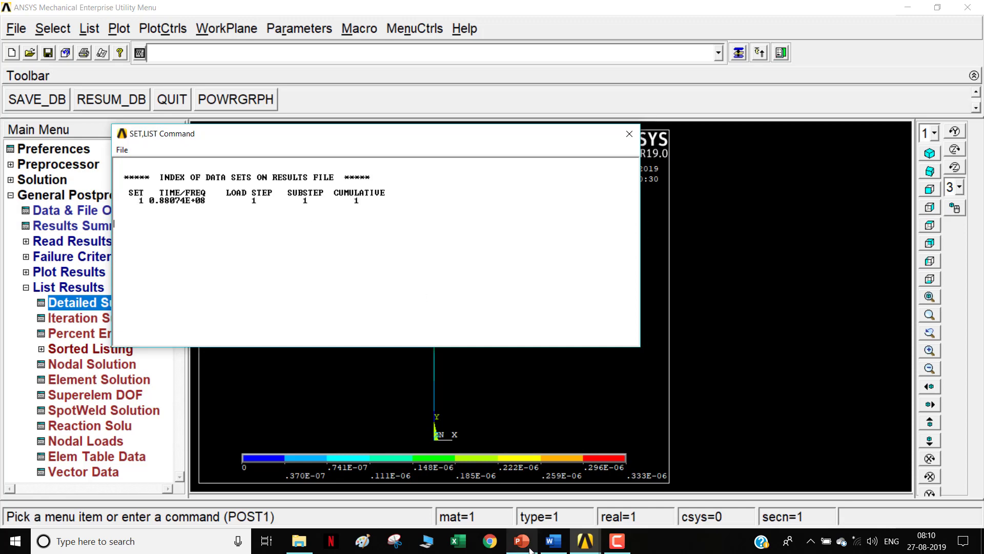
Step: Switch to the Word calculation sheet and compare the theoretical Both Ends Fixed load with the ANSYS results listing
mouse_move(530, 549)
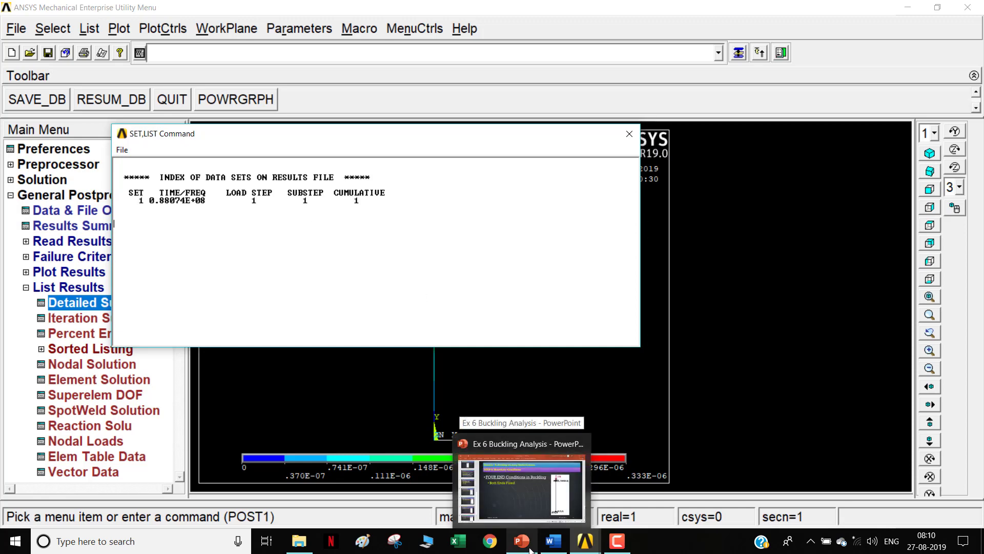
left_click(561, 548)
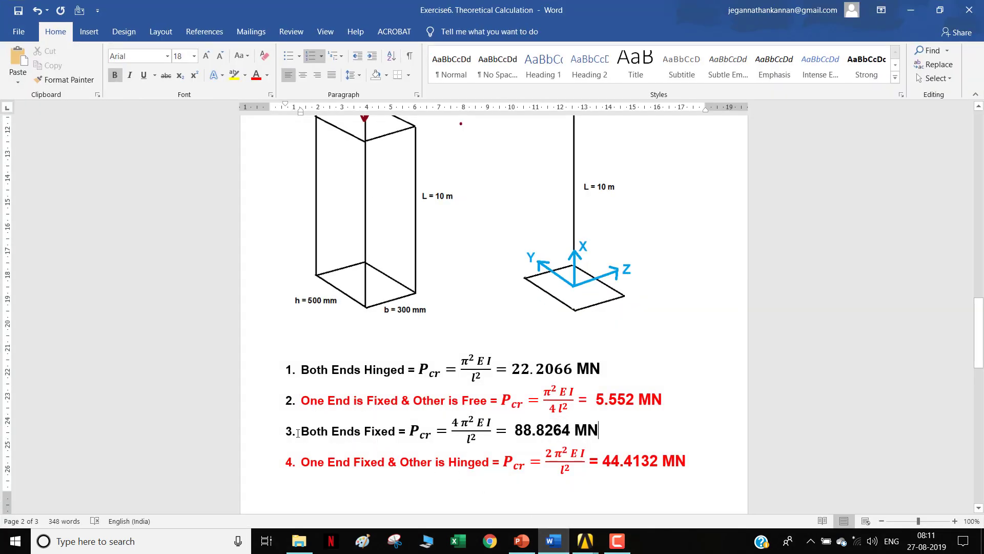
left_click_drag(301, 431, 602, 429)
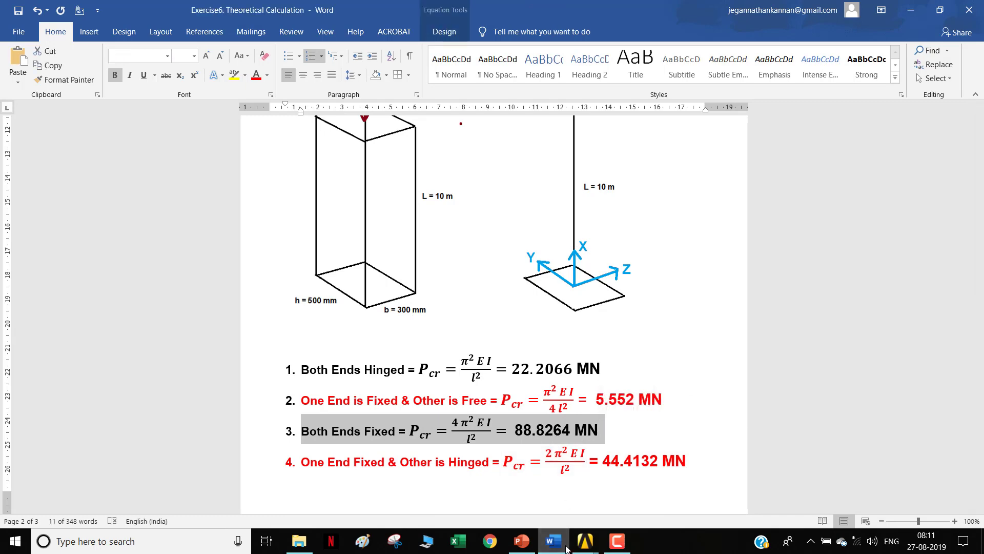
left_click(585, 541)
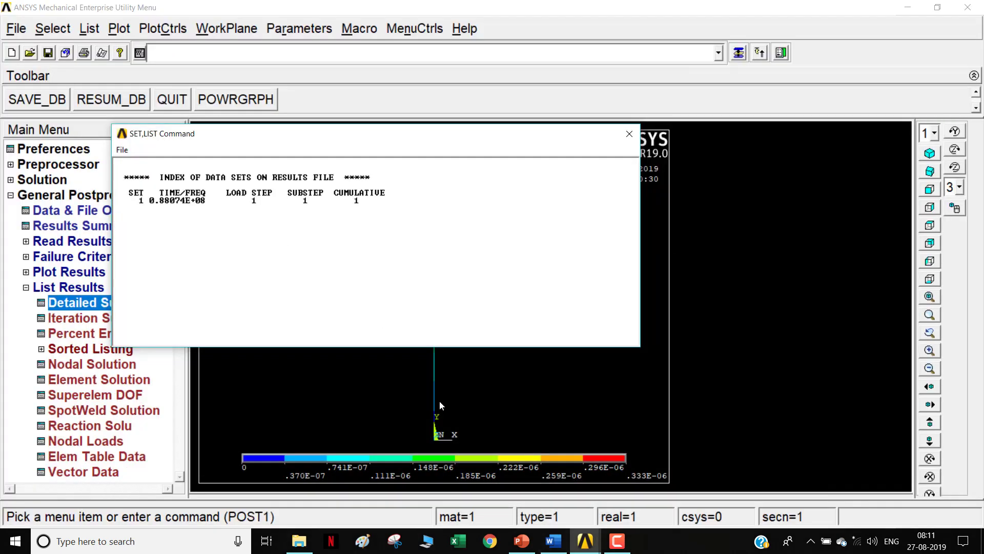
left_click(554, 541)
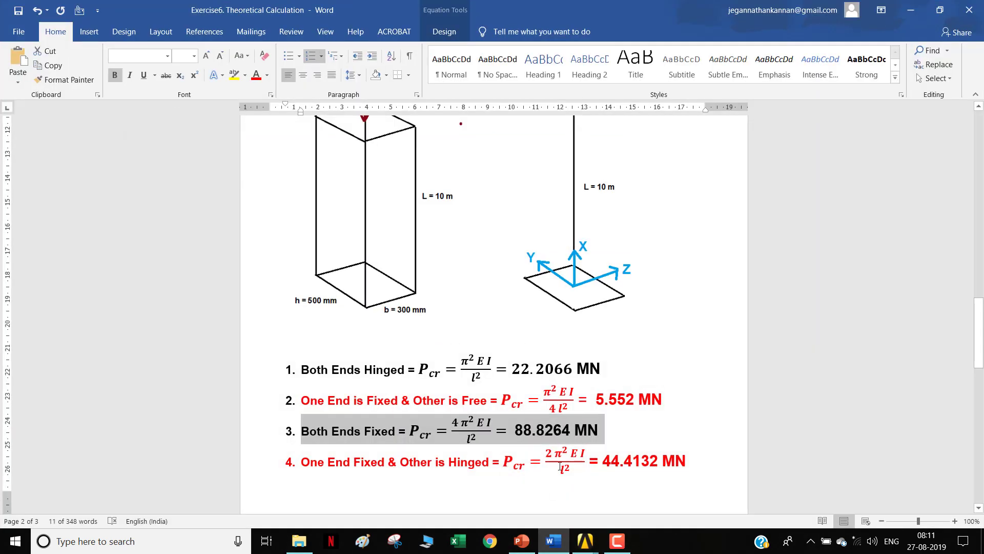
key("alt+Tab")
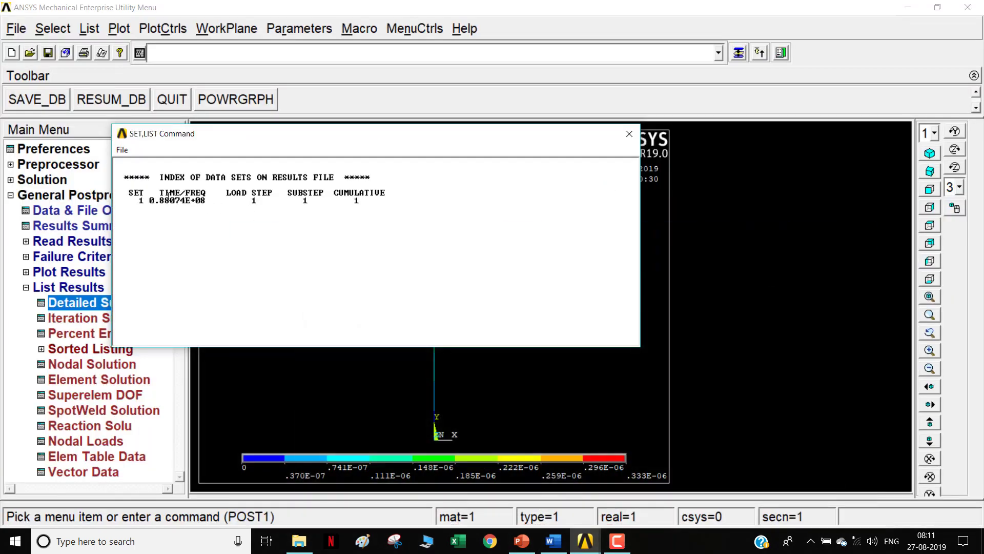
Step: In the Word calculation sheet, colour the whole Both Ends Fixed line red
left_click(554, 541)
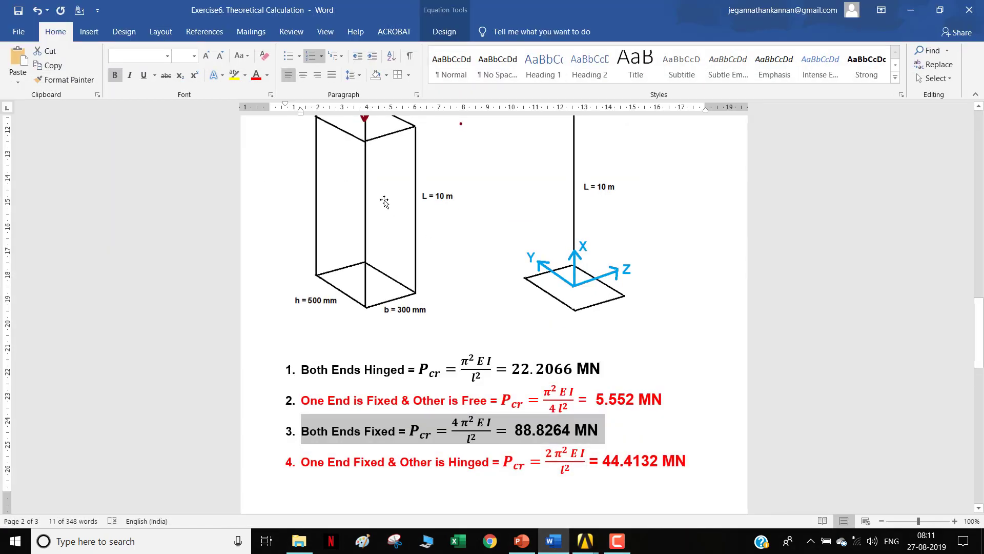
left_click(572, 441)
triple_click(571, 431)
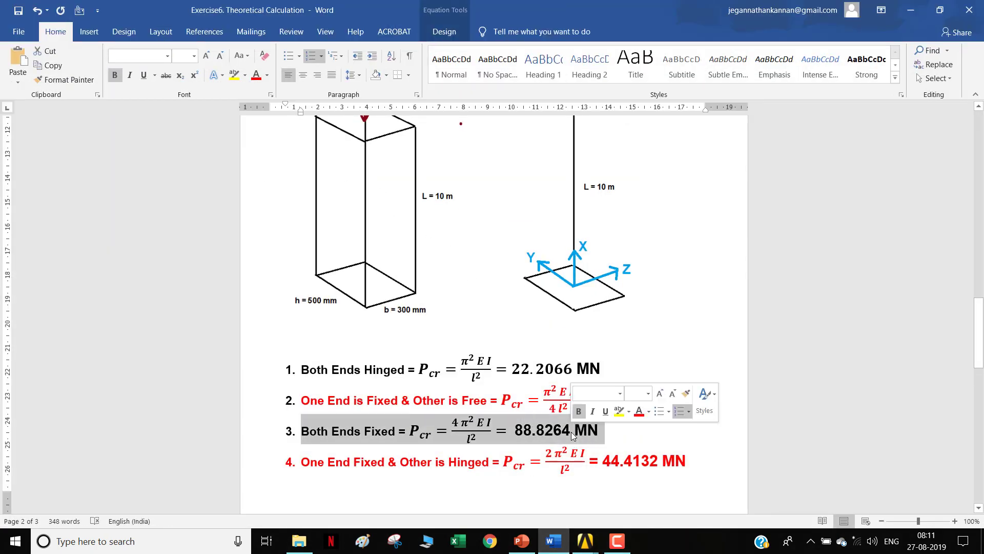
left_click(640, 411)
left_click(528, 373)
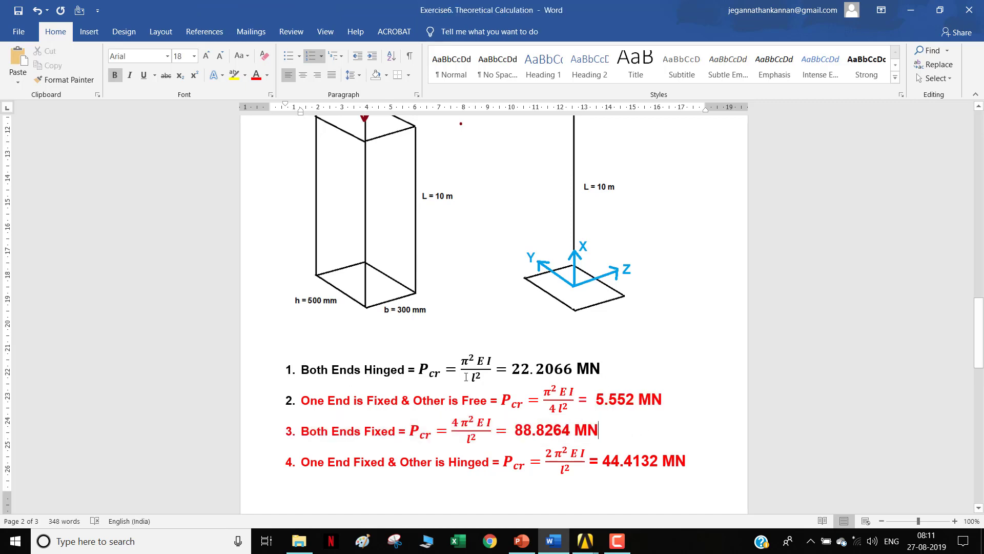
Step: Return to ANSYS, close the results listing, and collapse the general postprocessing commands
left_click(585, 541)
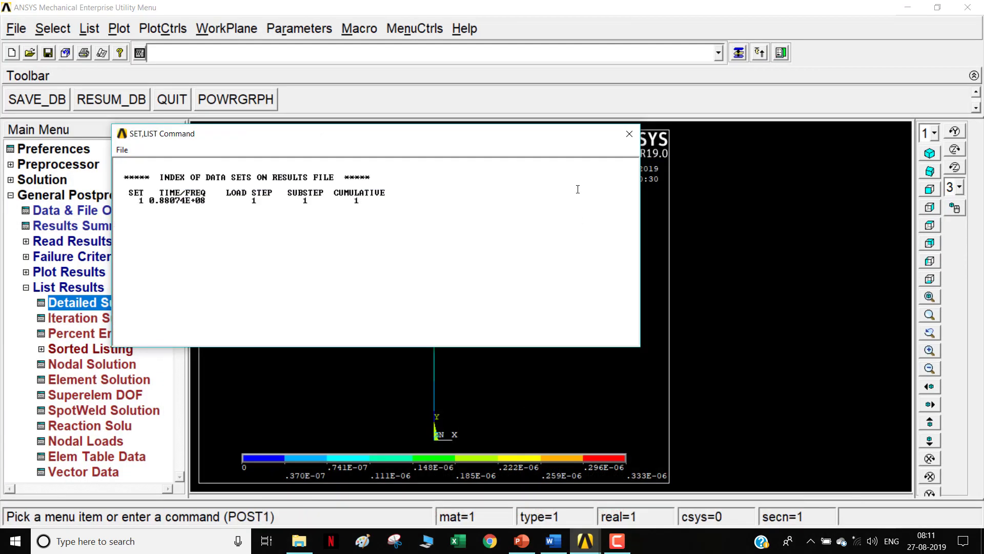
left_click(630, 135)
left_click(90, 195)
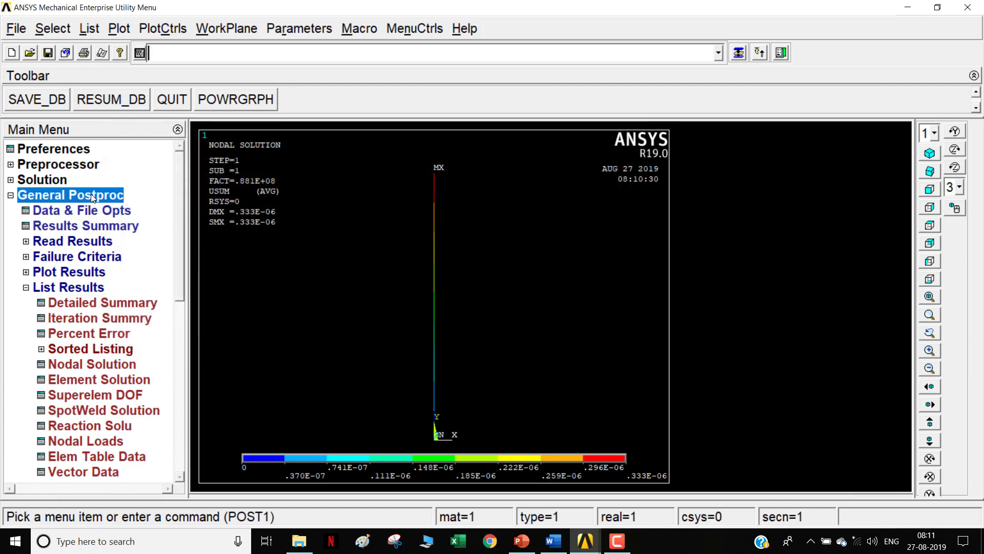
Step: In the session editor, delete the logged commands from the second FLST line after LMESH through the last SET,LIST,2, and rerun the session
left_click(75, 259)
scroll(274, 280, "down", 8)
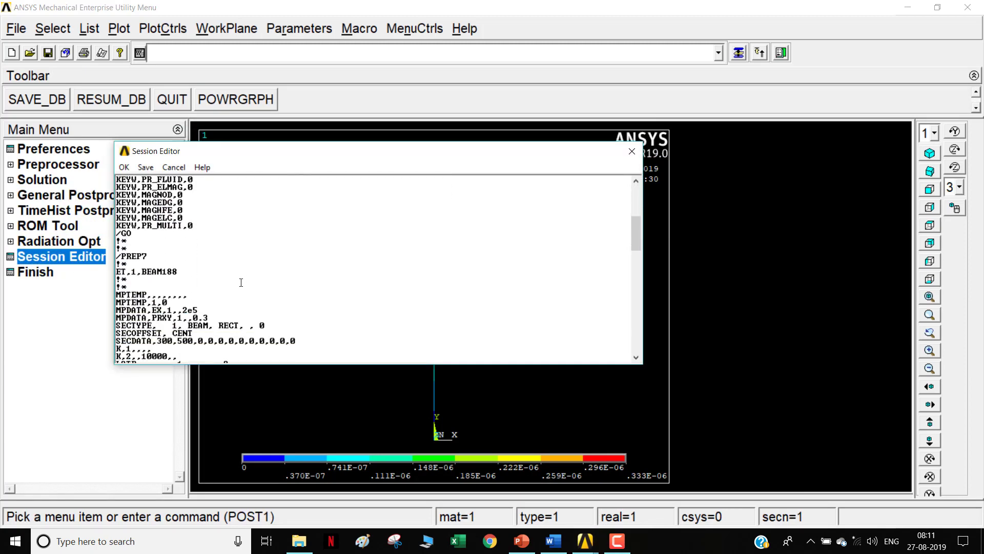
scroll(226, 297, "down", 6)
scroll(223, 300, "up", 4)
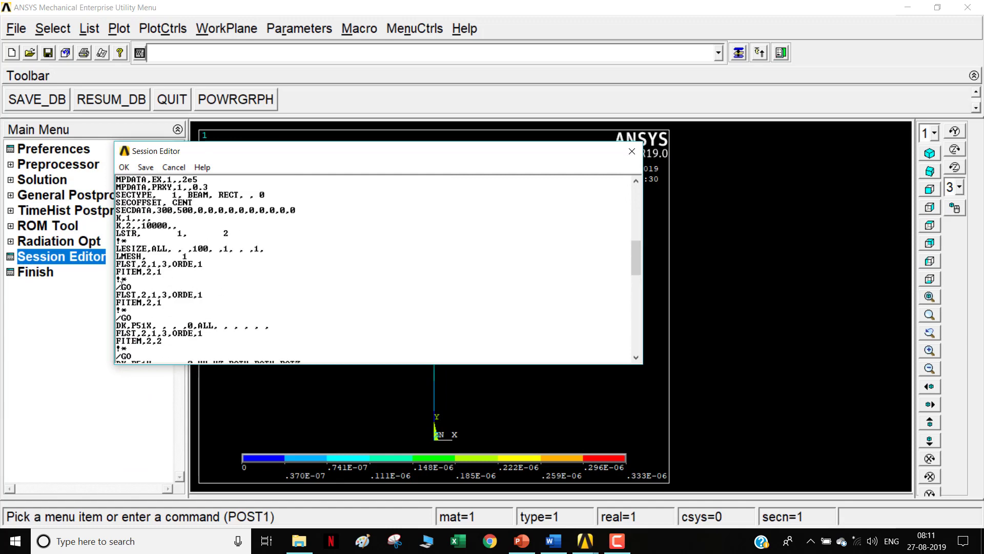
left_click_drag(123, 296, 179, 337)
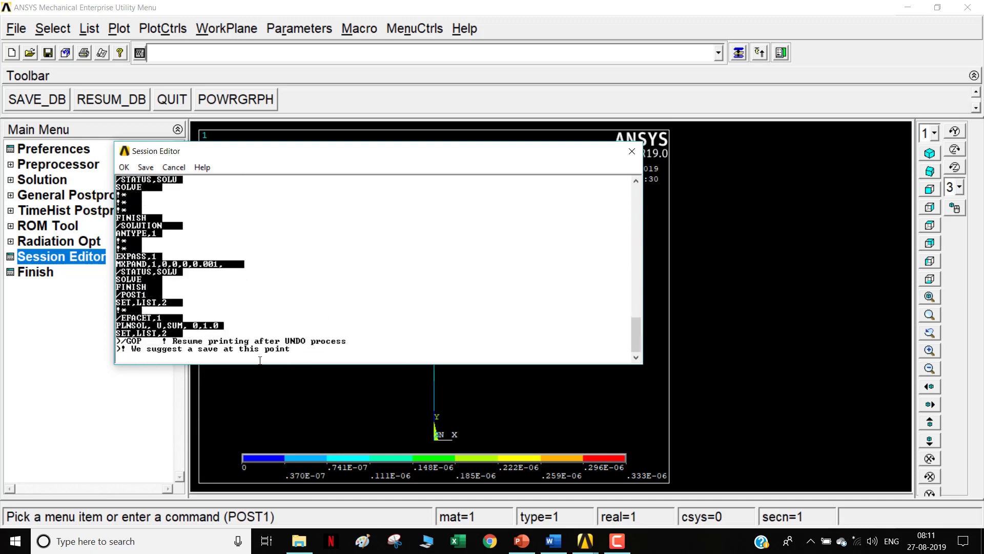
key("Delete")
key("ctrl+z")
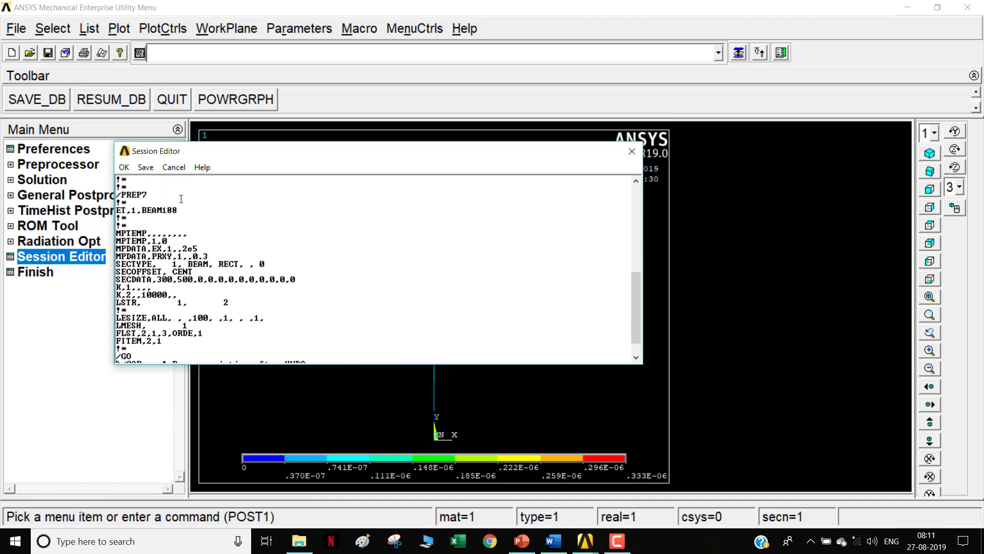
left_click(124, 167)
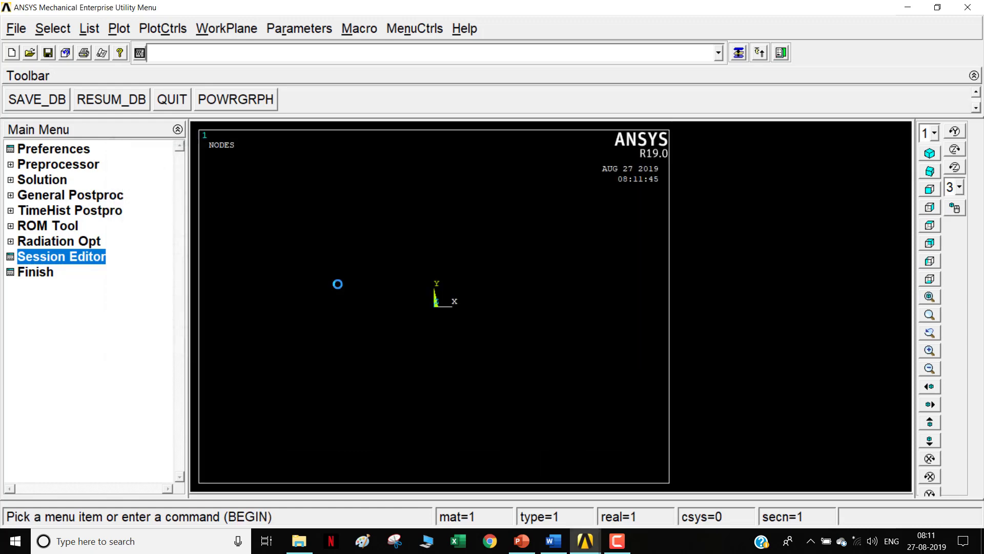
left_click(203, 86)
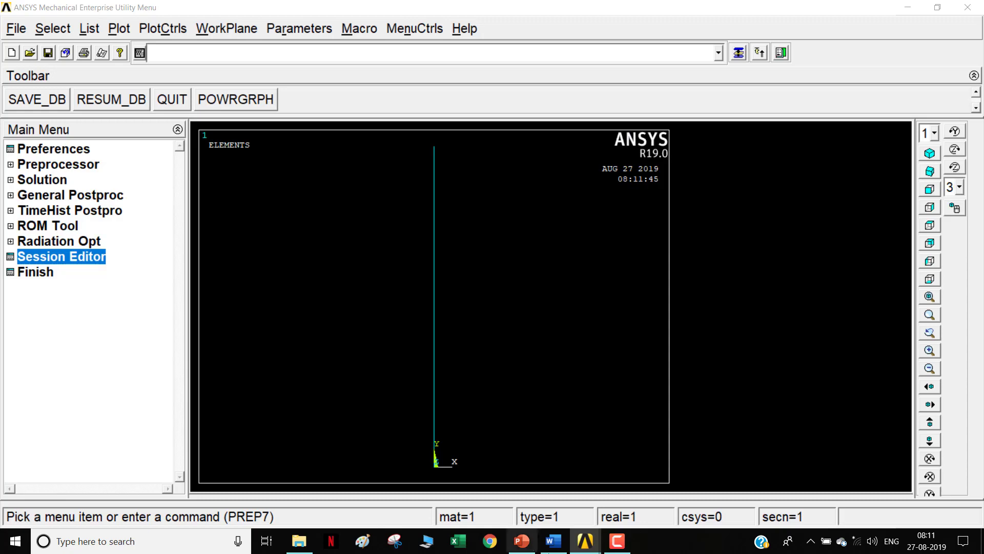
Step: Switch to the PowerPoint presentation, maximise its window and view the Both Ends Hinged boundary conditions slide
left_click(524, 545)
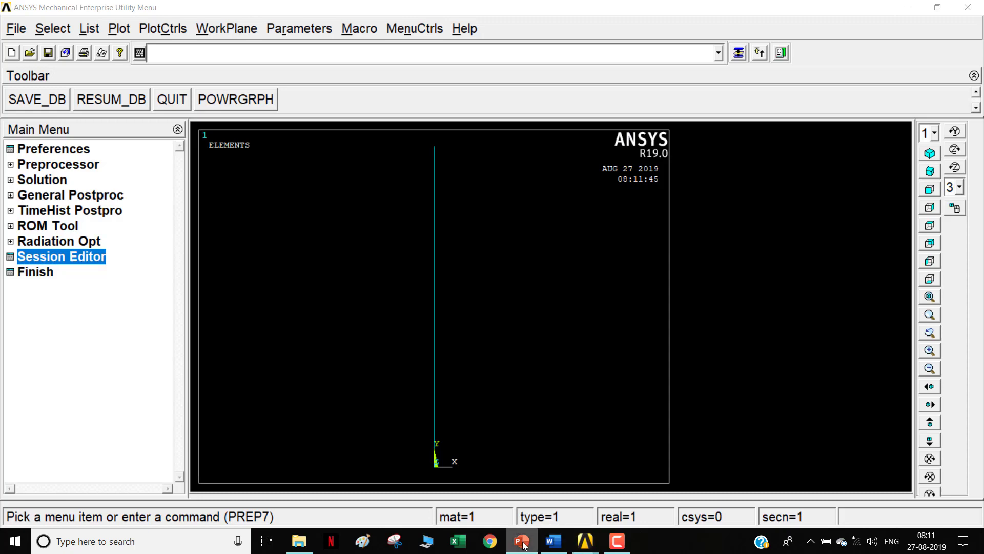
left_click(523, 545)
left_click(523, 545)
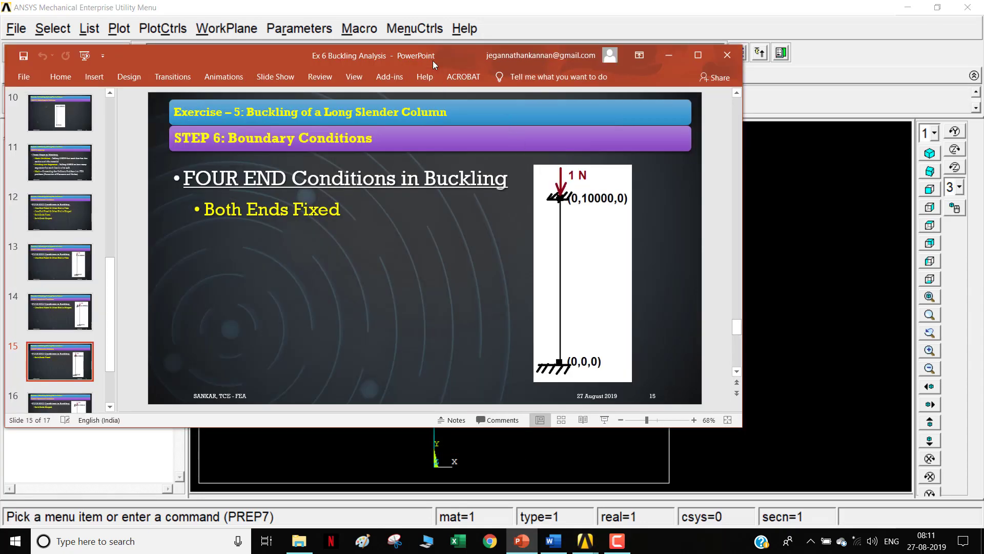
double_click(433, 60)
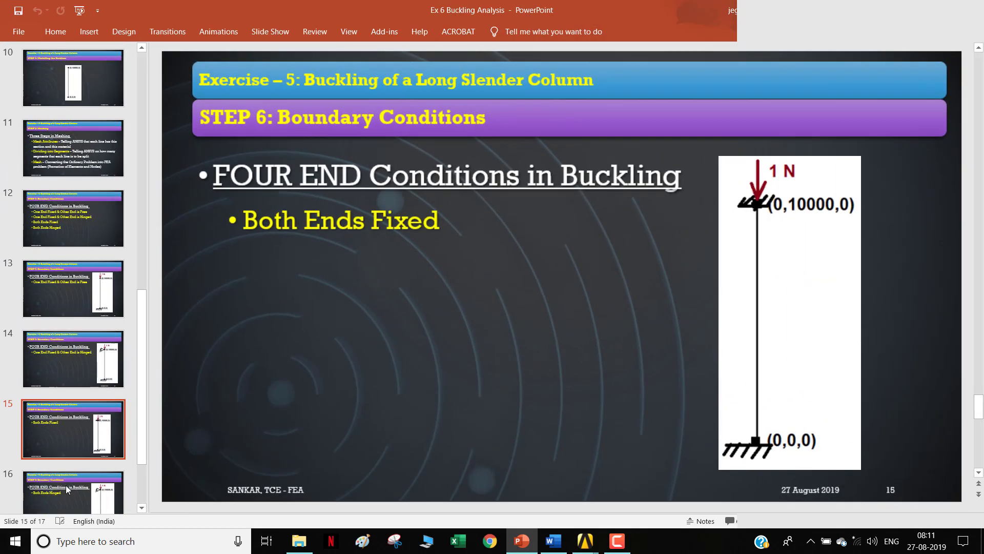
left_click(66, 489)
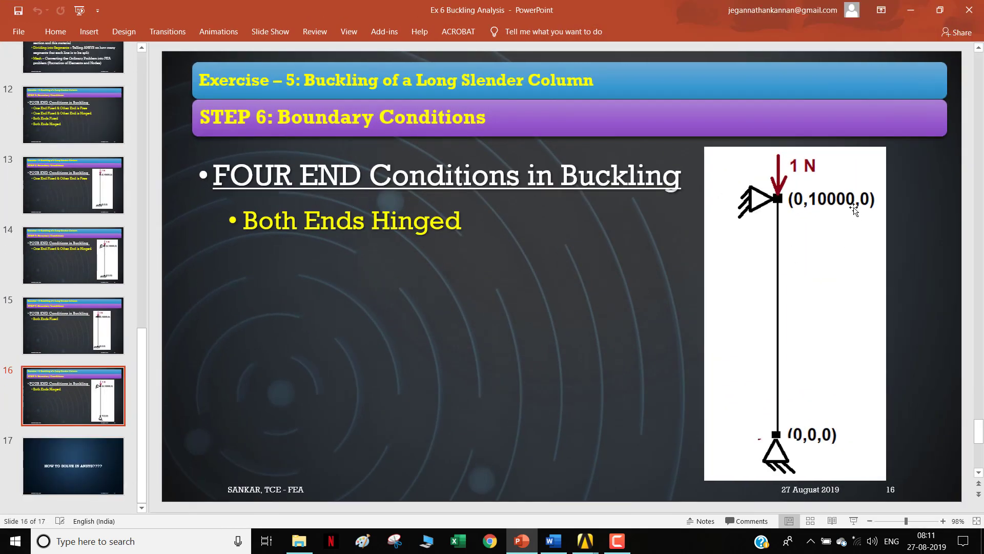
Step: Return to ANSYS and constrain UX, UY, UZ, ROTX and ROTY at the column's bottom keypoint, leaving ROTZ free
left_click(533, 545)
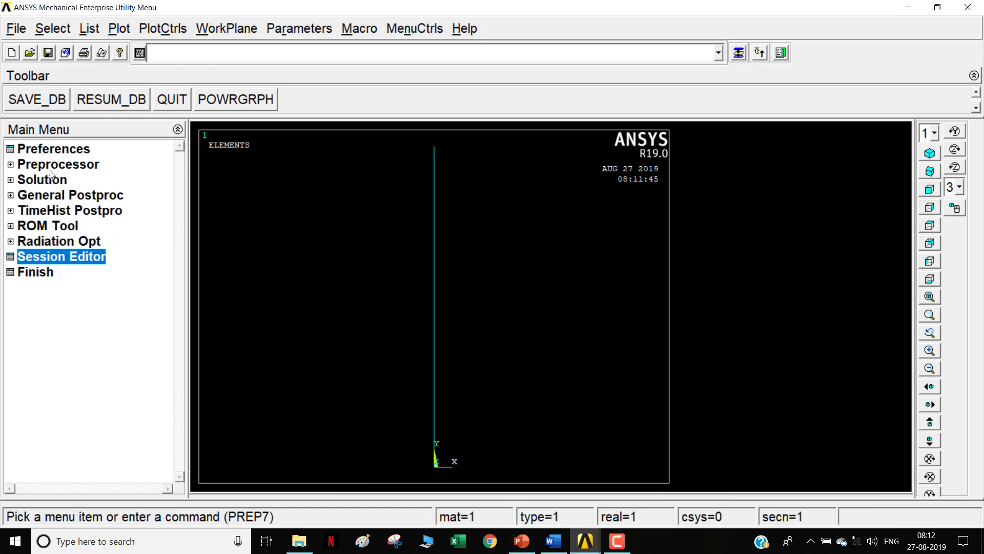
left_click(56, 165)
left_click(80, 411)
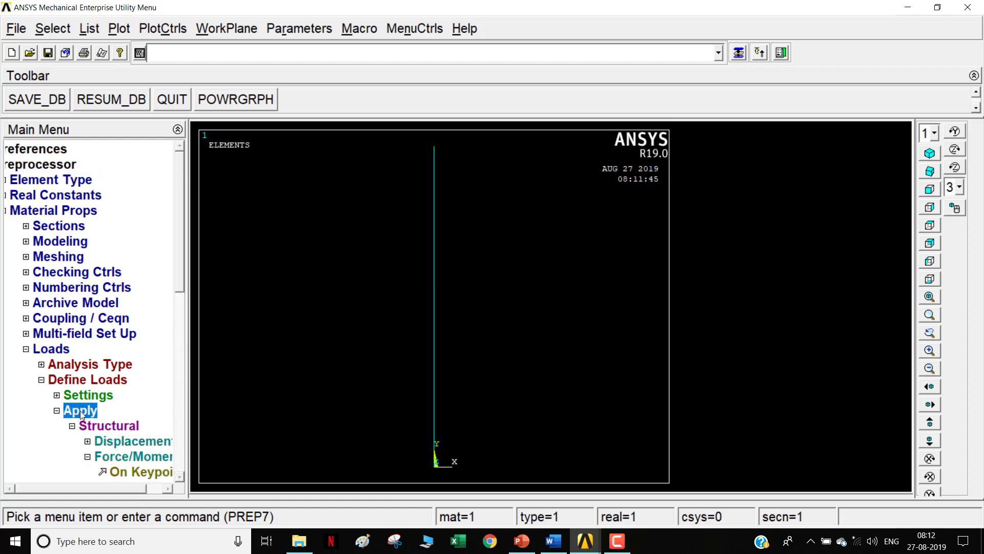
left_click(112, 441)
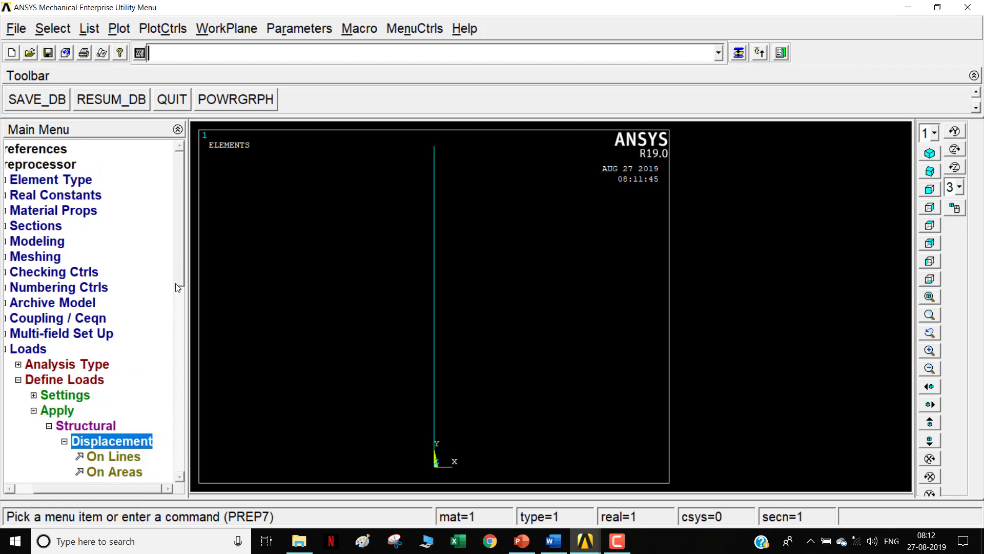
left_click(127, 256)
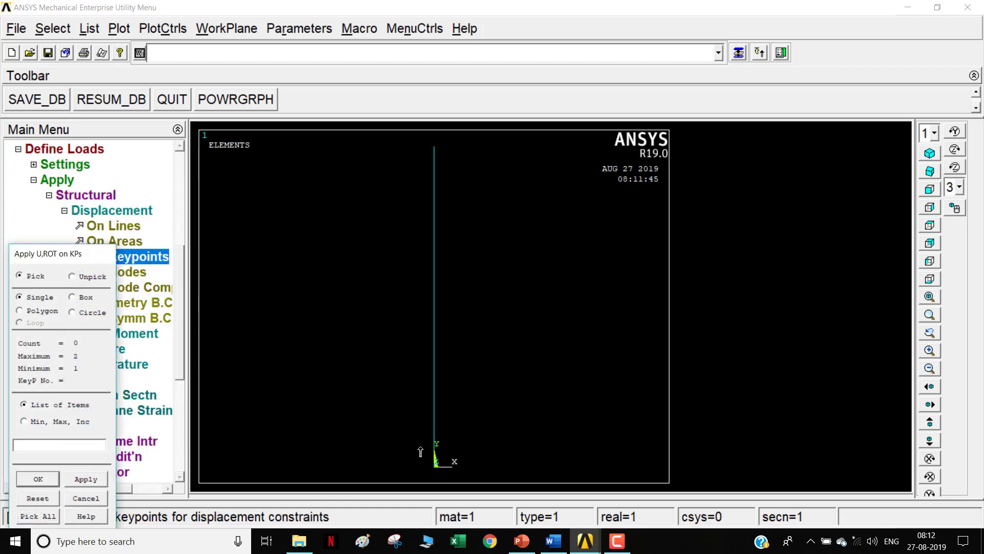
left_click(439, 472)
left_click(46, 480)
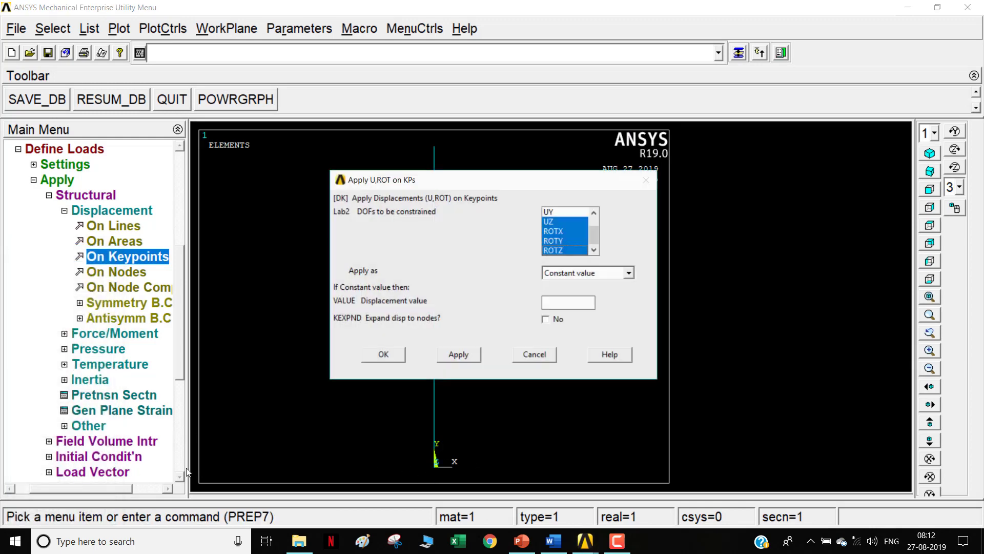
left_click(565, 251)
left_click(564, 240)
left_click(560, 230)
scroll(575, 241, "up", 1)
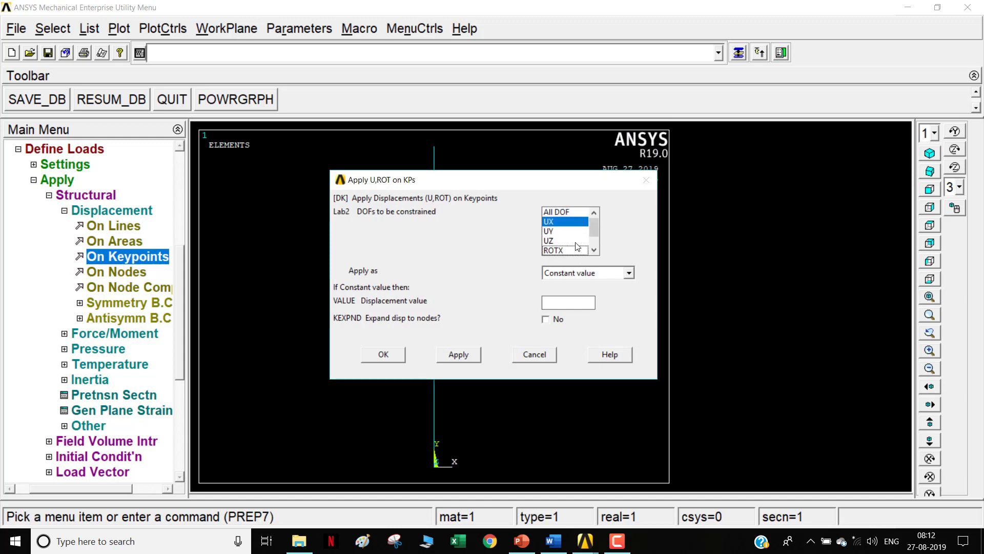
left_click(556, 223)
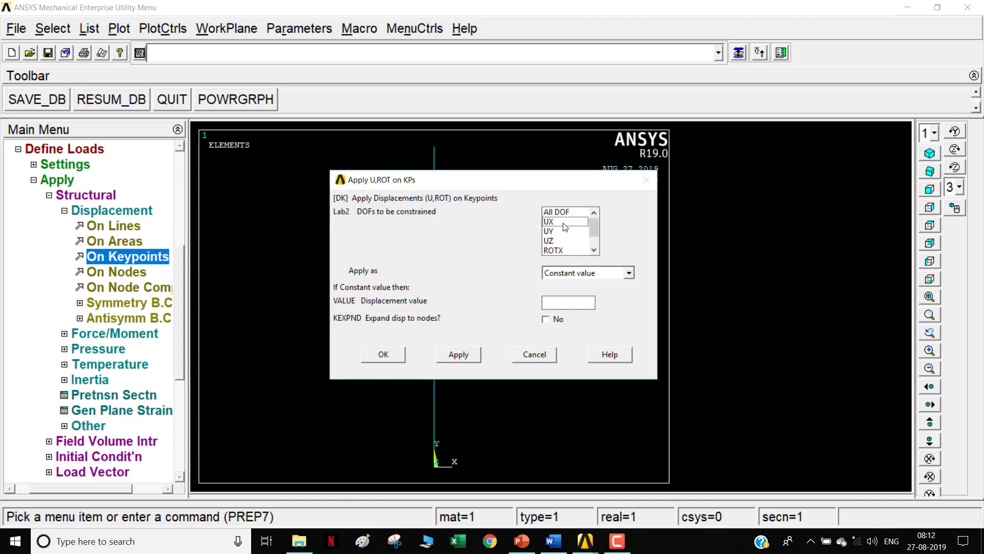
left_click(557, 223)
left_click(552, 232)
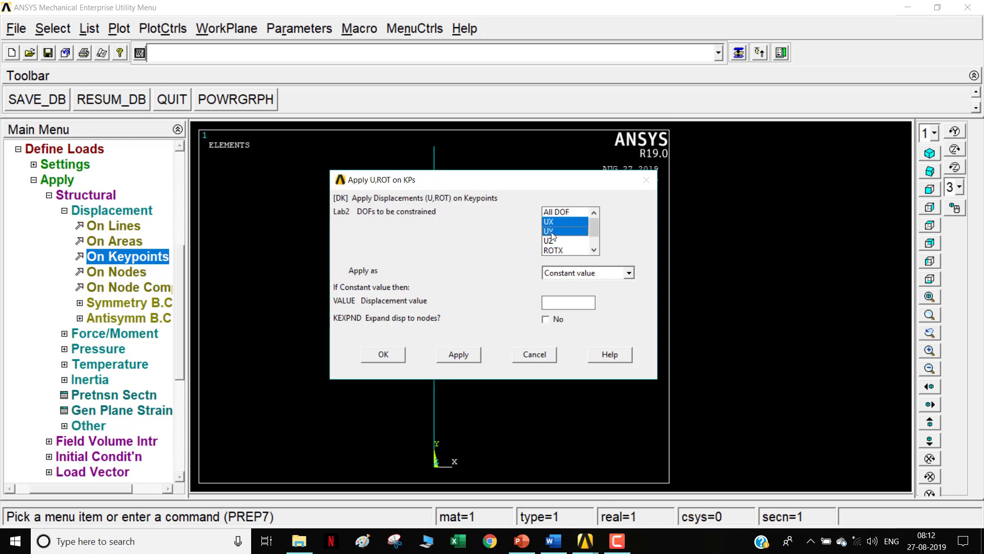
left_click(553, 241)
left_click(559, 251)
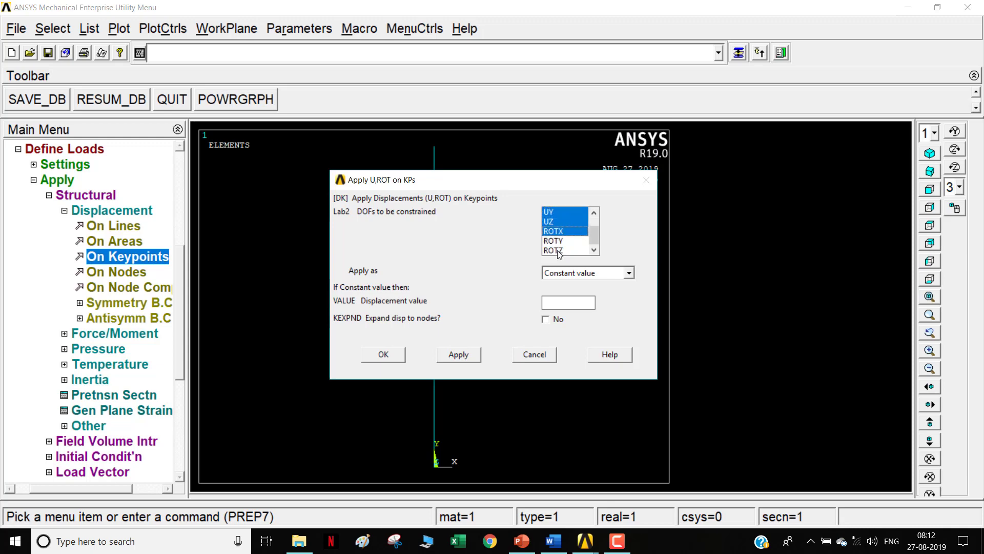
left_click(559, 249)
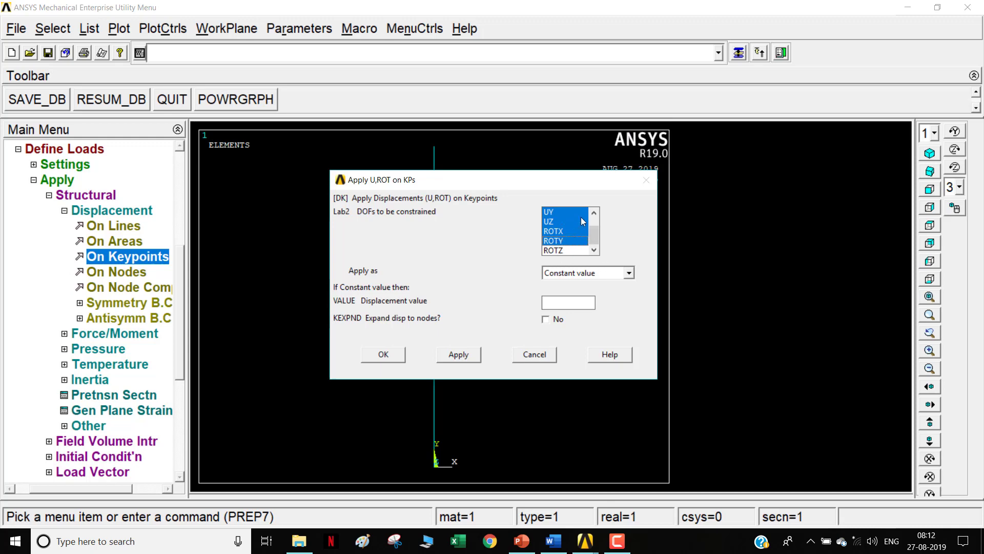
scroll(583, 216, "up", 1)
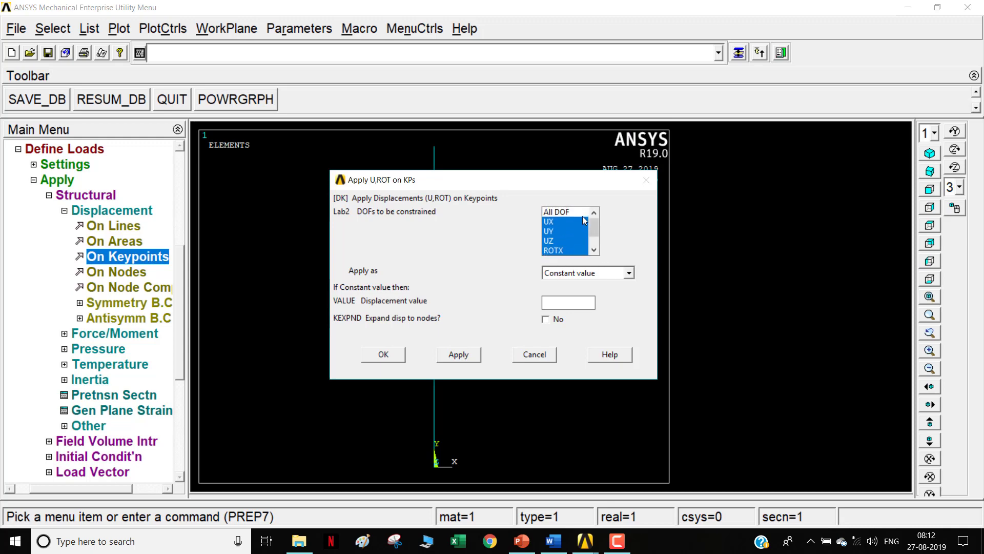
left_click(394, 358)
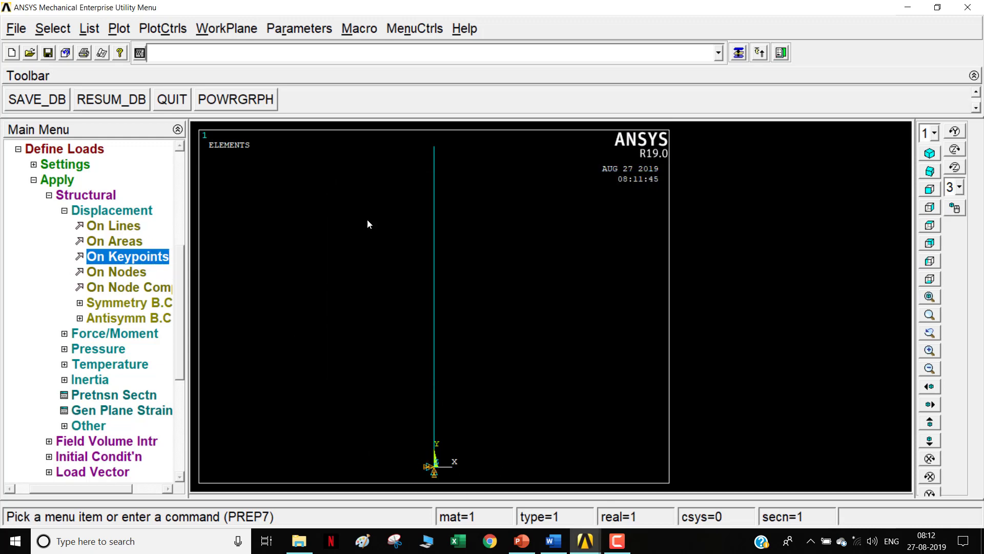
Step: Constrain UX, UZ, ROTX and ROTY at the column's top keypoint, leaving UY and ROTZ free
left_click(115, 257)
left_click(434, 146)
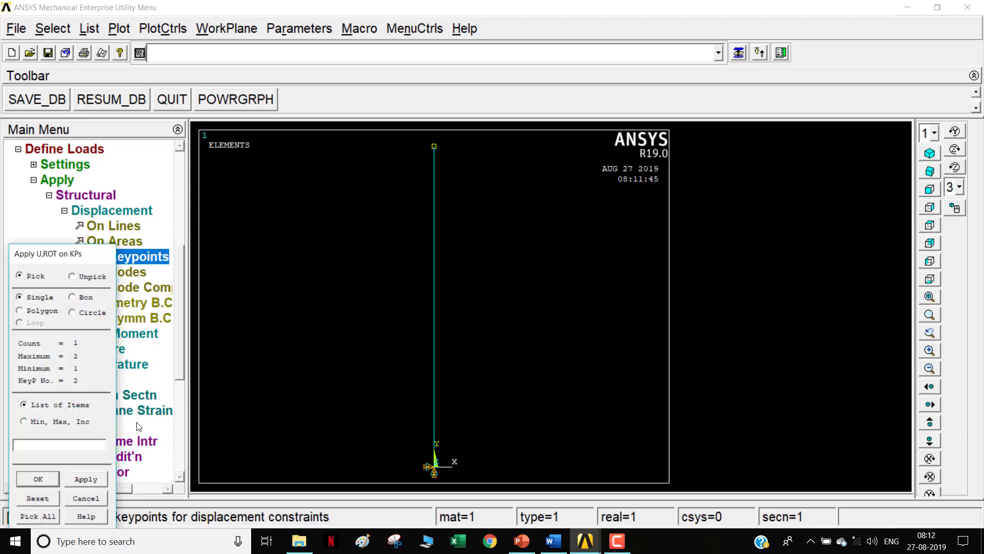
left_click(39, 479)
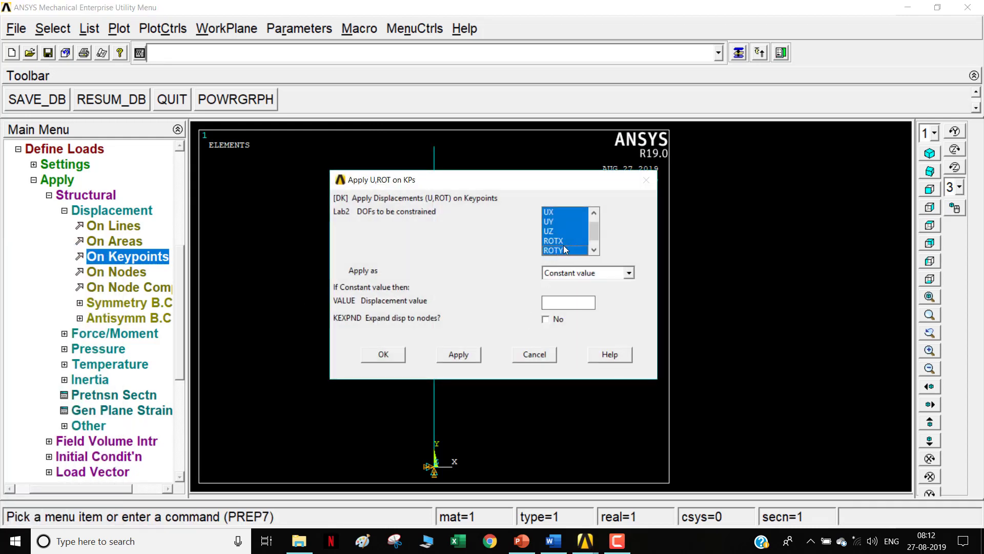
scroll(564, 249, "up", 1)
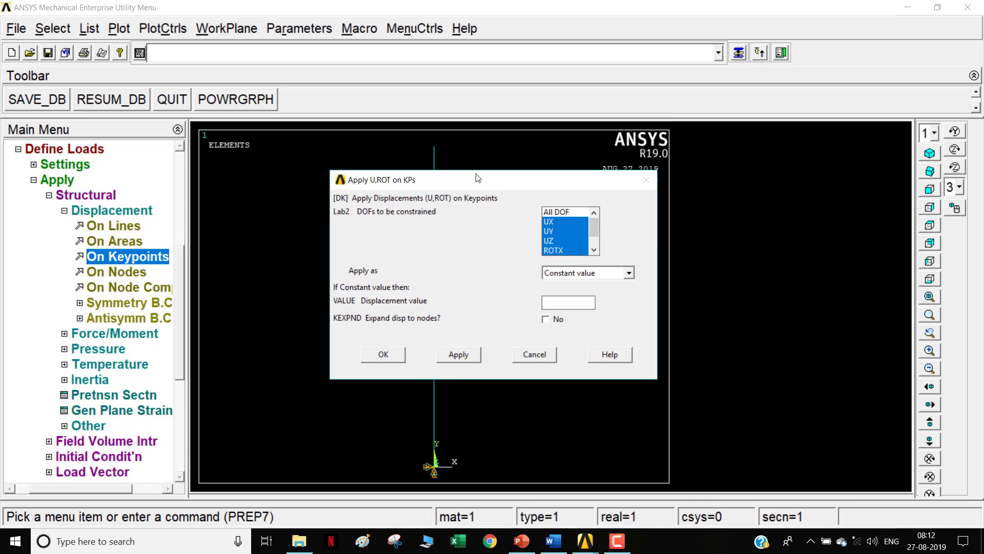
left_click(556, 231)
scroll(559, 248, "down", 1)
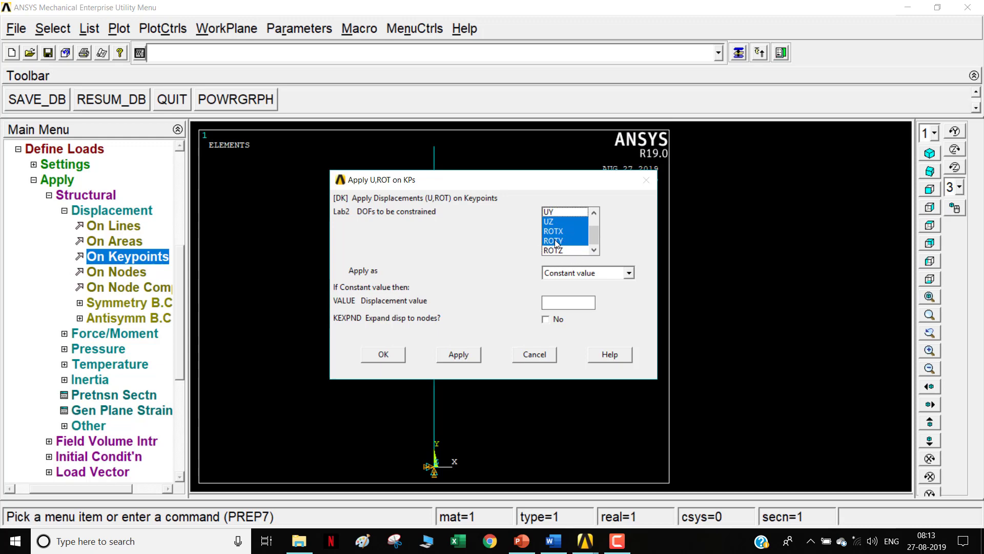
scroll(573, 250, "up", 1)
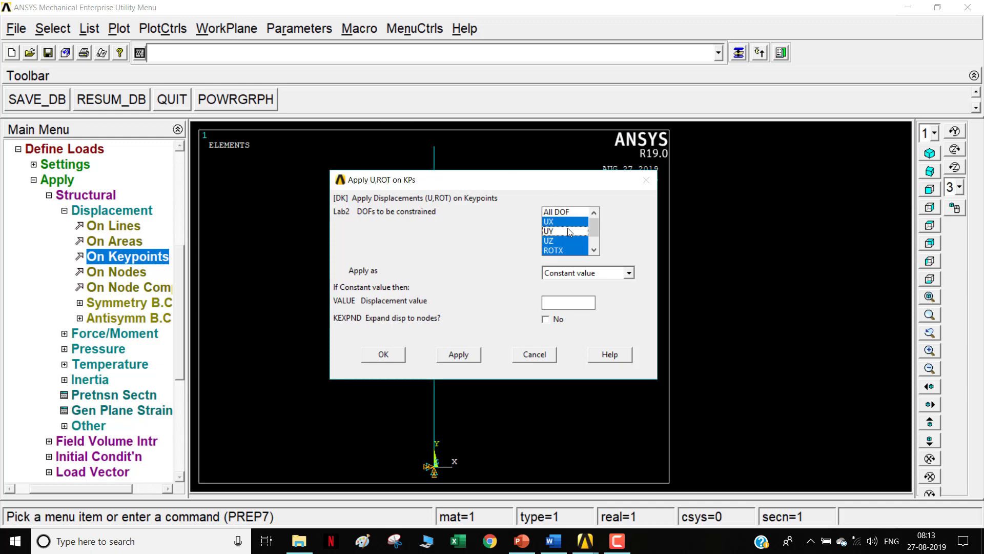
left_click(390, 354)
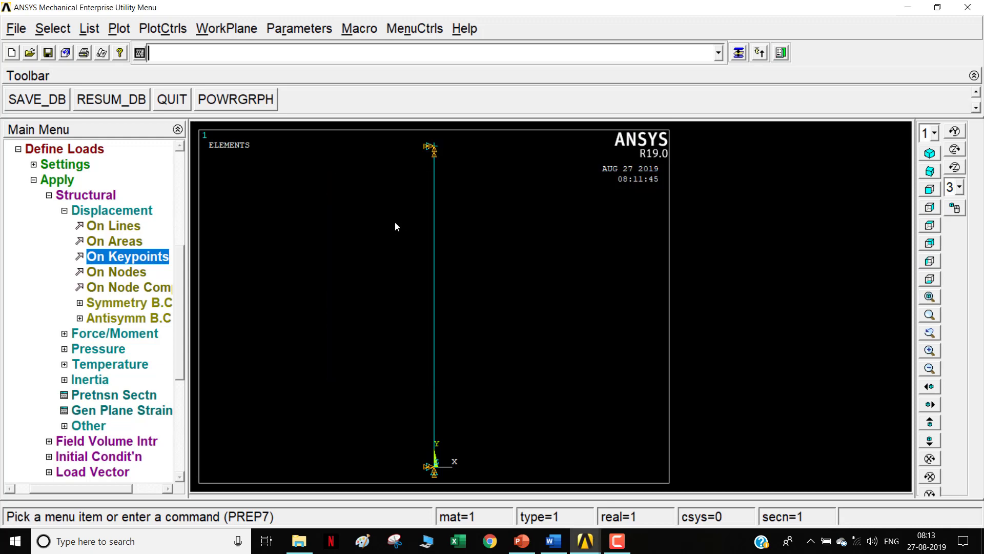
Step: Apply a constant FY force of -1 to the column's top keypoint and collapse the load definition commands
left_click(128, 334)
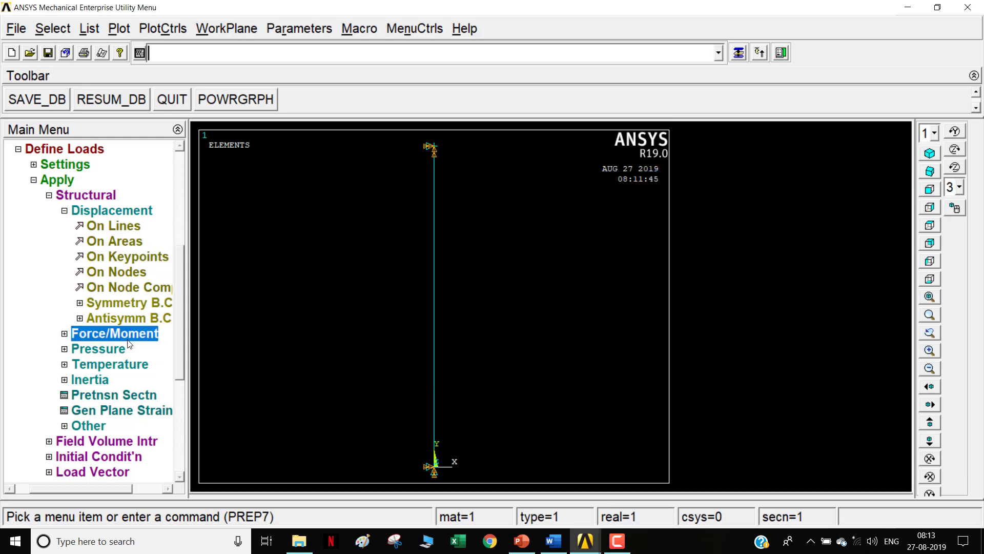
left_click(123, 242)
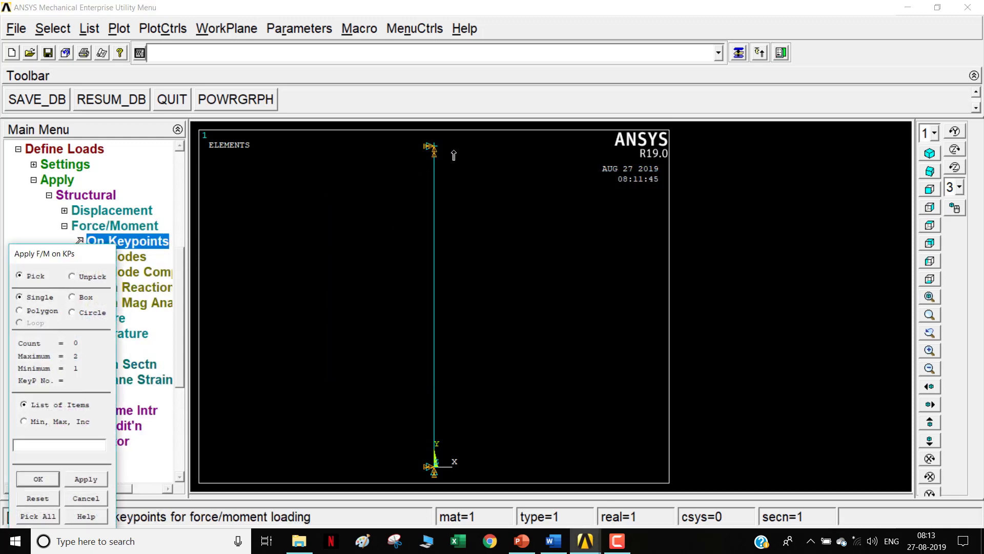
left_click(39, 479)
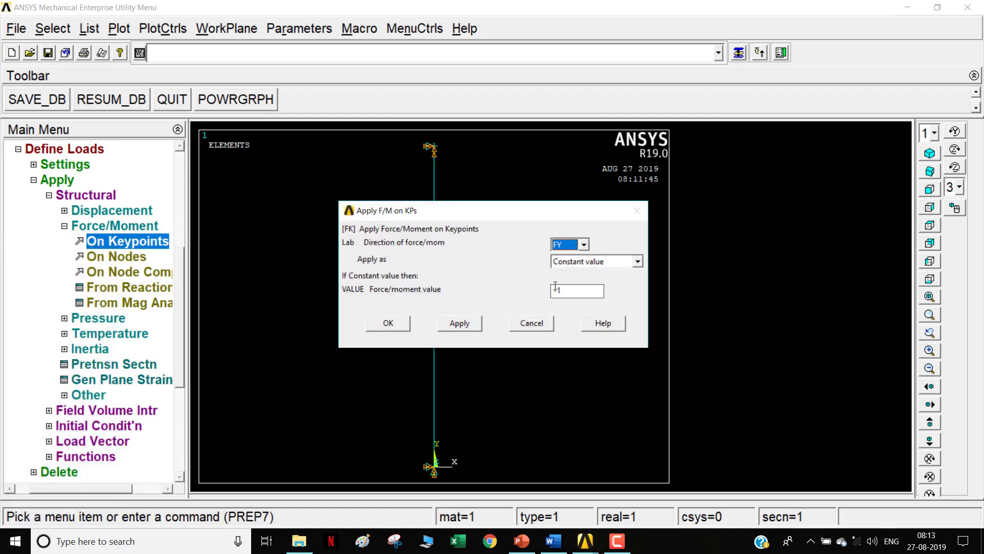
left_click(404, 322)
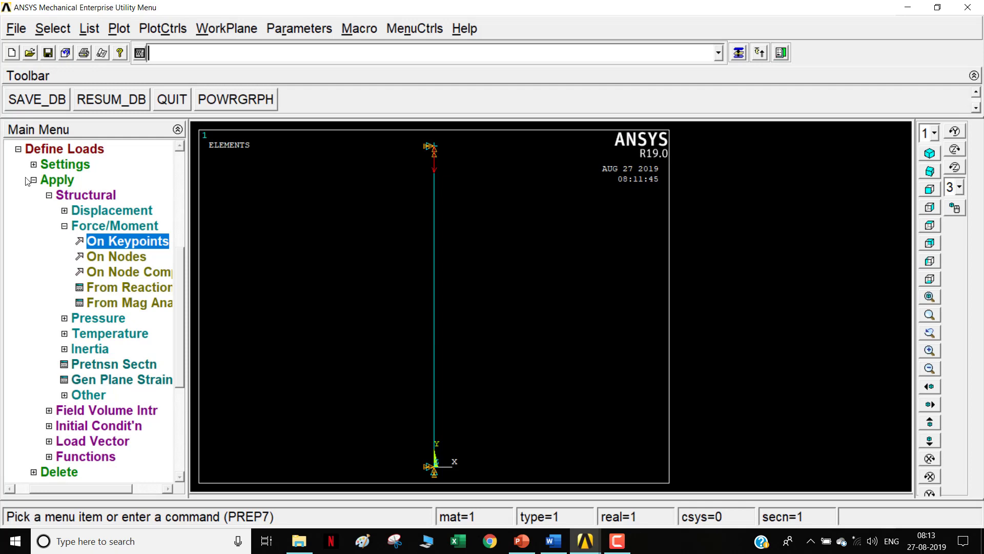
double_click(41, 149)
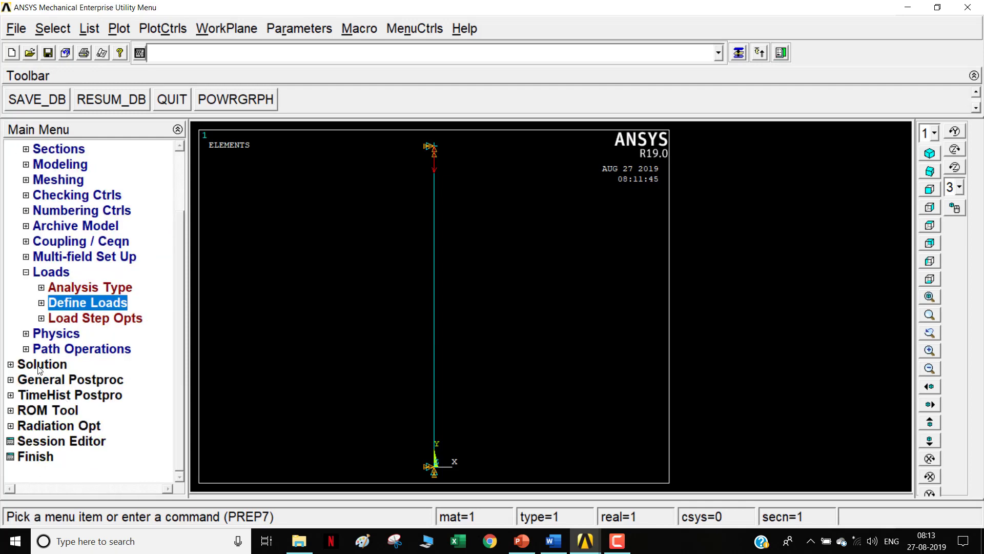
Step: In the solution phase, set up a new analysis of type Static
double_click(39, 367)
double_click(65, 193)
left_click(79, 210)
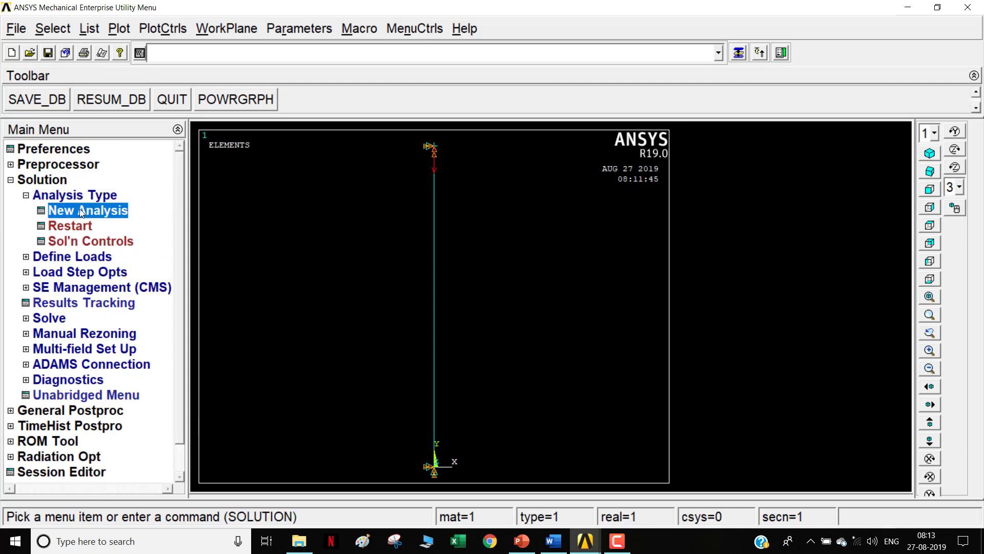
left_click(401, 344)
Step: Show the unabridged solution commands and include prestress effects in the static analysis options
left_click(113, 396)
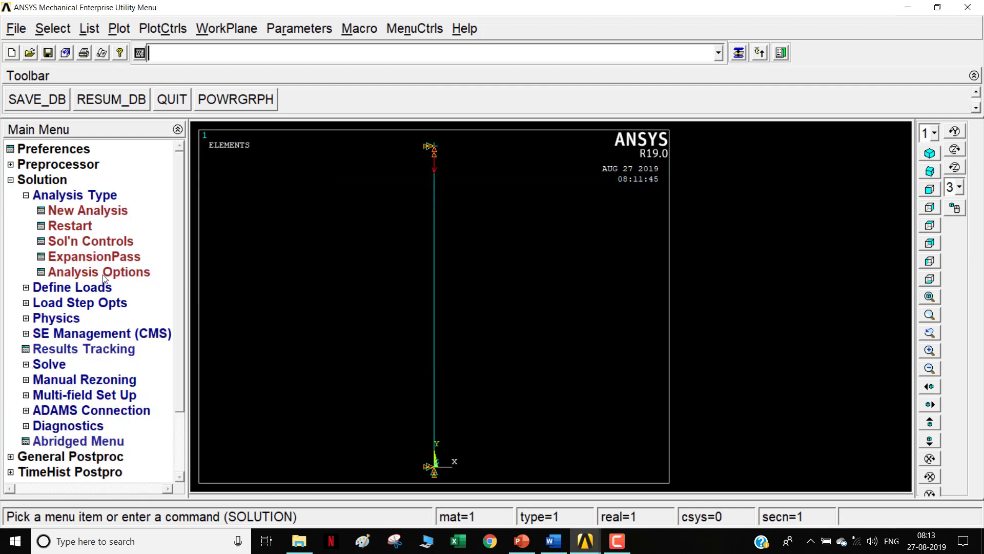
left_click(103, 275)
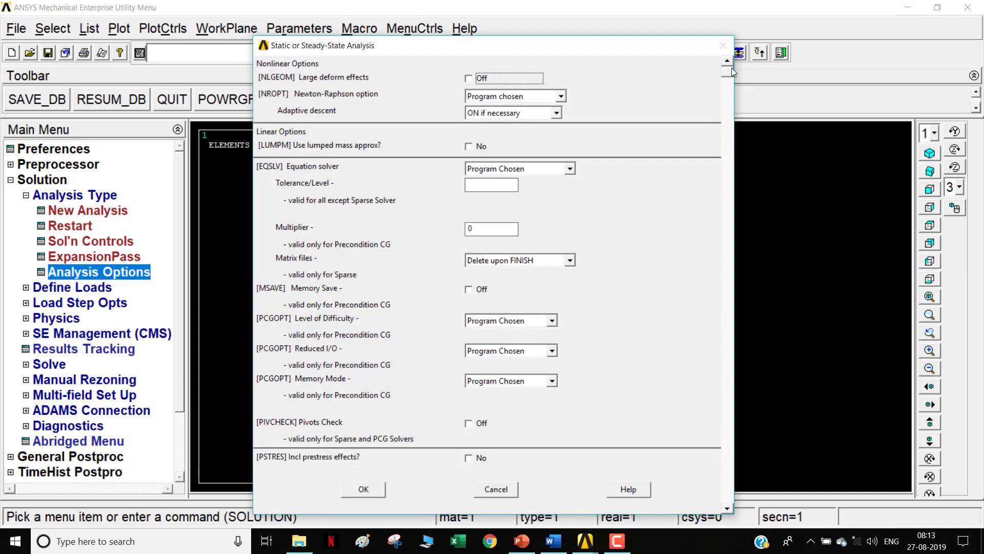
left_click_drag(731, 68, 716, 161)
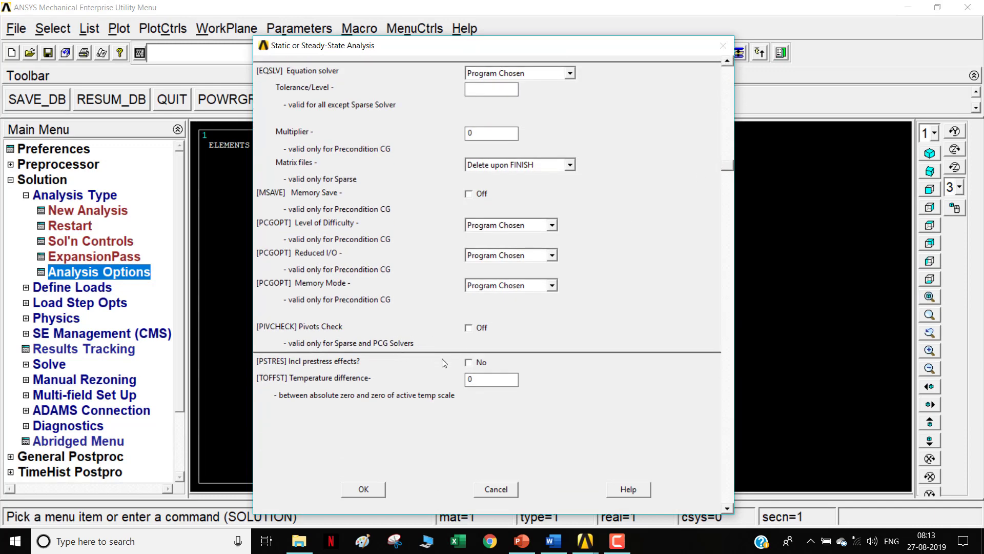
left_click(469, 362)
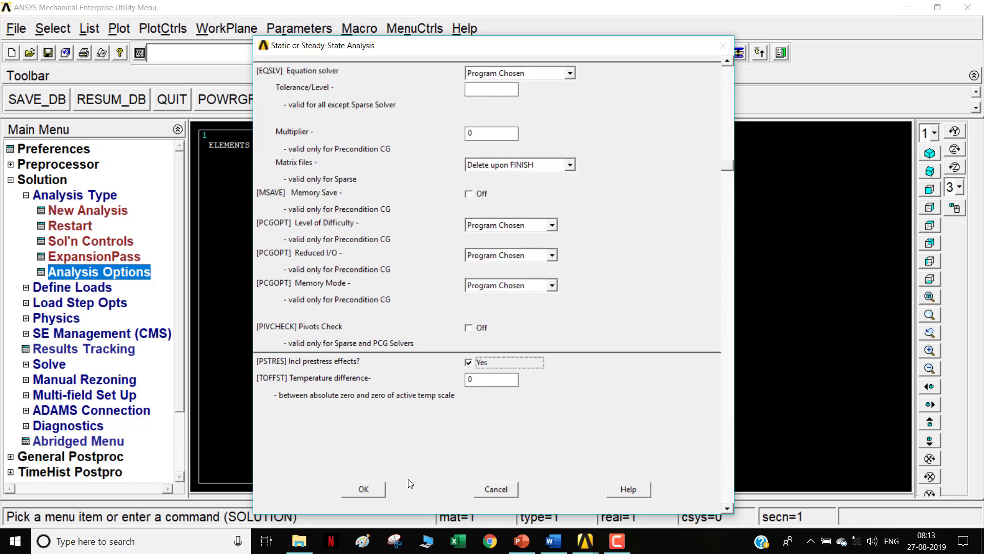
left_click(381, 491)
Step: Collapse the analysis type commands and solve the current load step of the static analysis
left_click(88, 199)
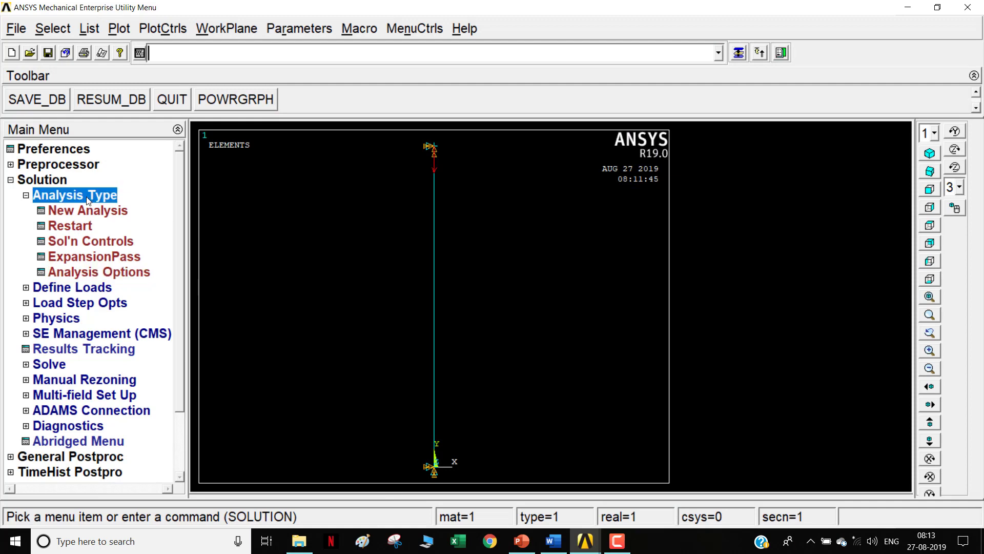
left_click(88, 199)
left_click(62, 286)
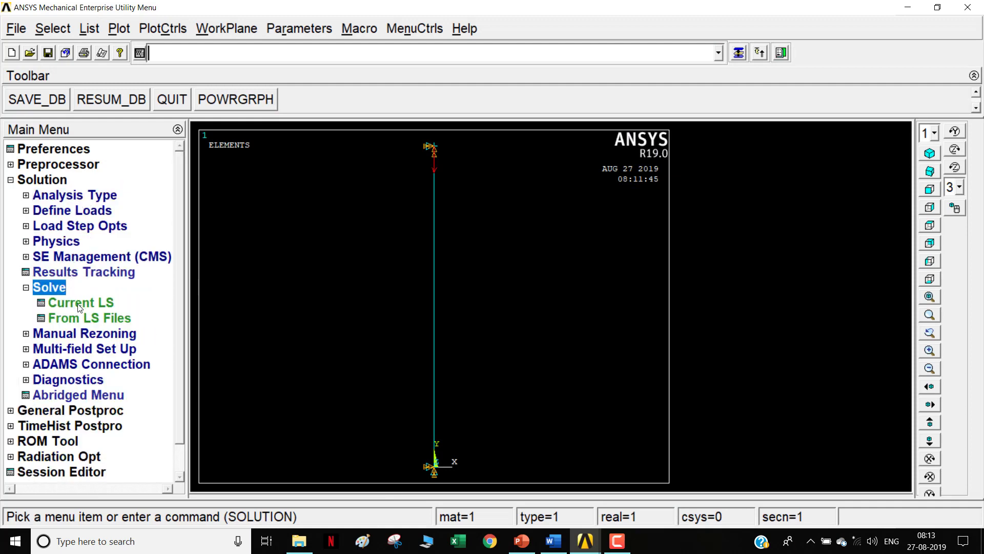
left_click(78, 304)
left_click(495, 342)
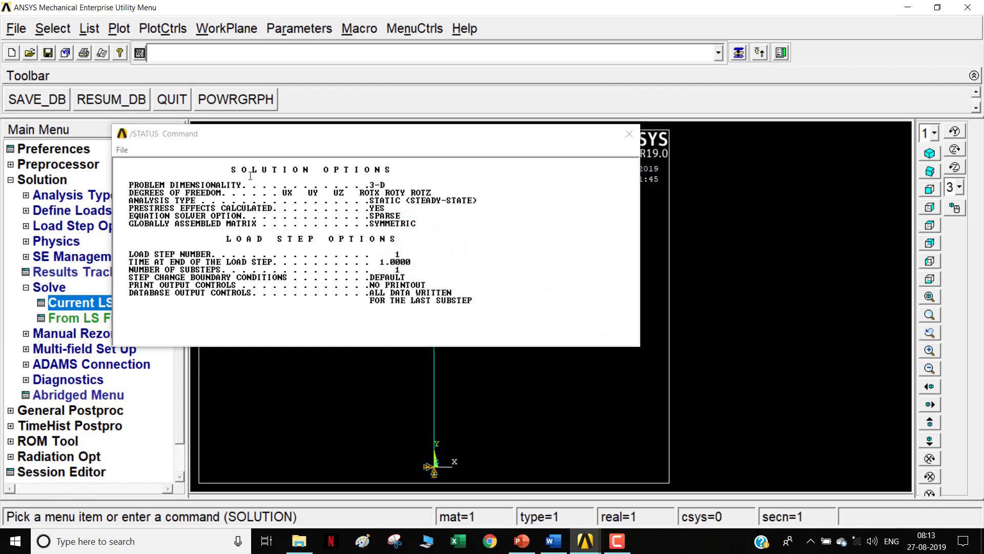
Step: Dismiss the static solution windows and finish the solution phase
left_click(183, 87)
left_click(630, 134)
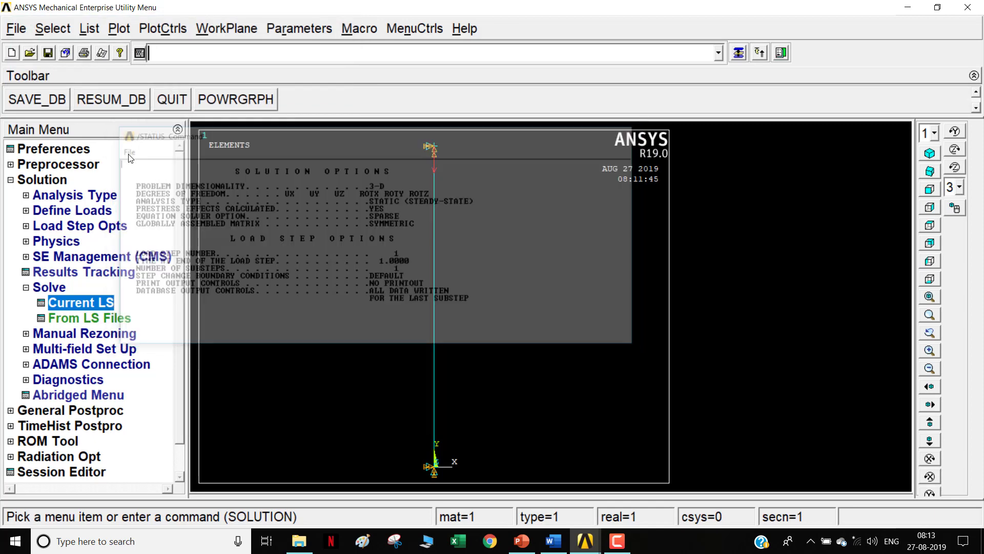
left_click(54, 181)
left_click(48, 270)
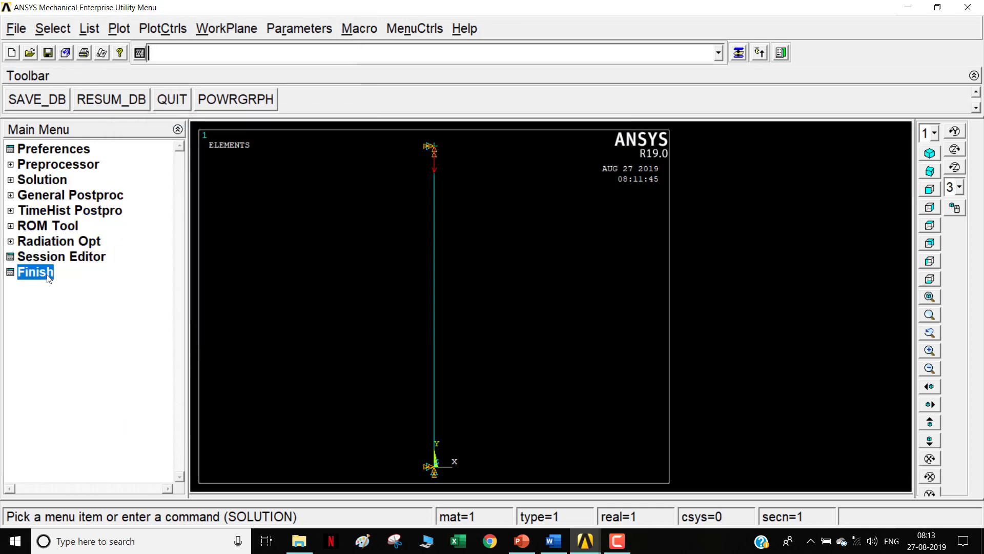
Step: Set up a new Eigen Buckling analysis and confirm its options with Block Lanczos as the mode extraction method
left_click(37, 178)
left_click(46, 196)
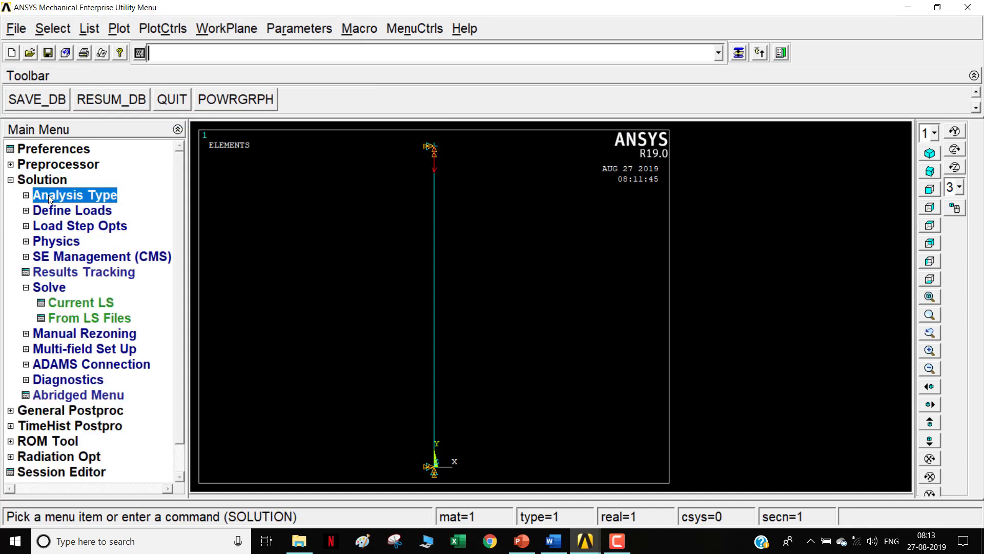
left_click(77, 210)
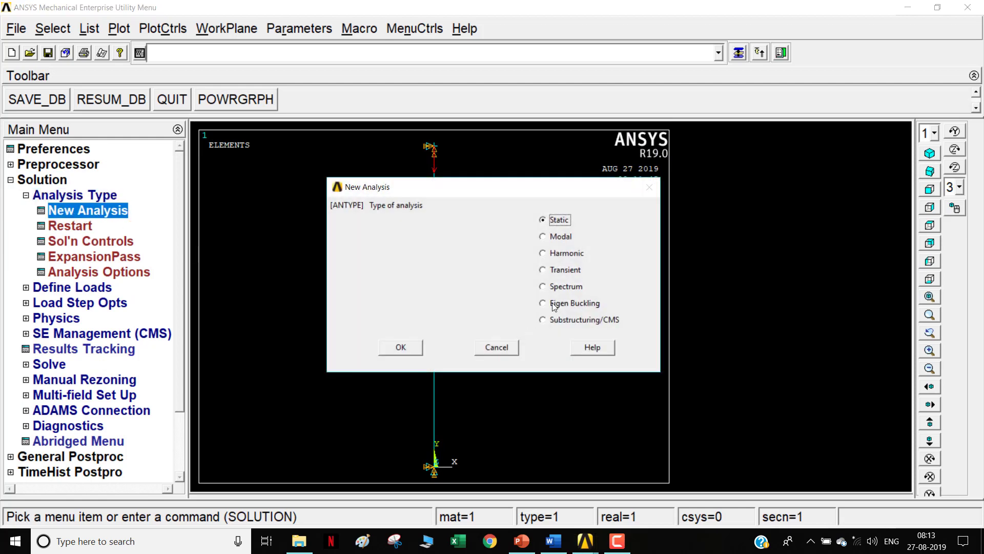
left_click(573, 303)
left_click(401, 347)
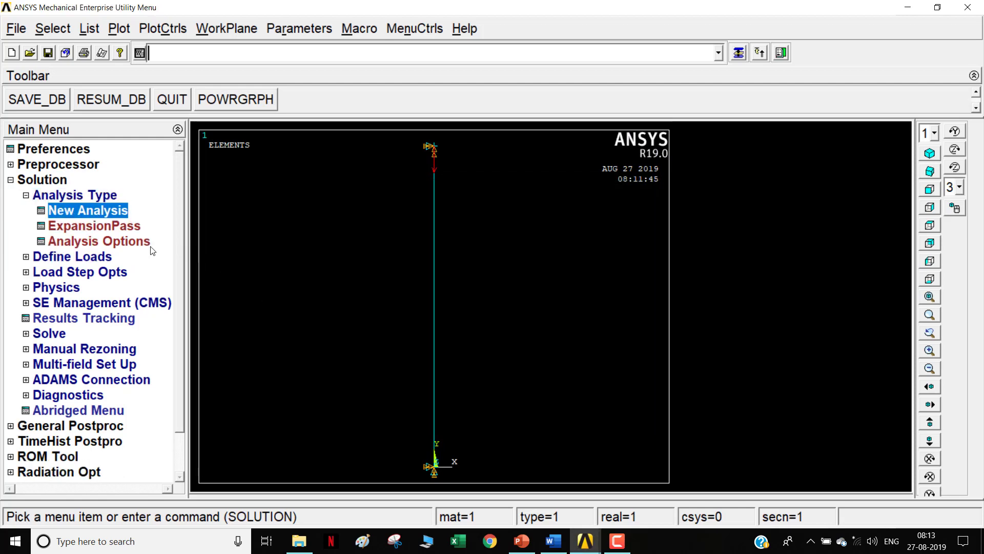
left_click(138, 242)
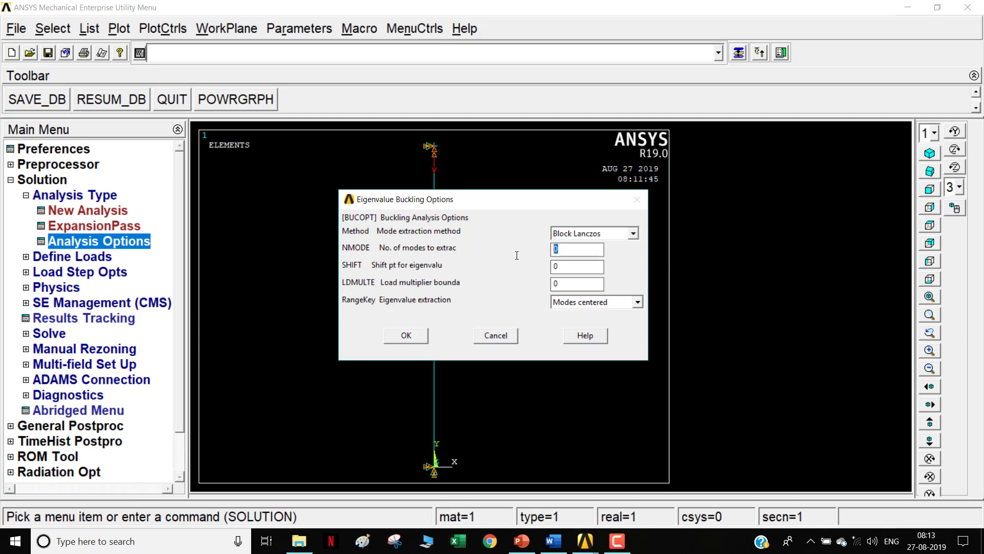
left_click(399, 336)
Step: Solve the current load step of the eigenvalue buckling analysis and dismiss the solution windows
left_click(53, 332)
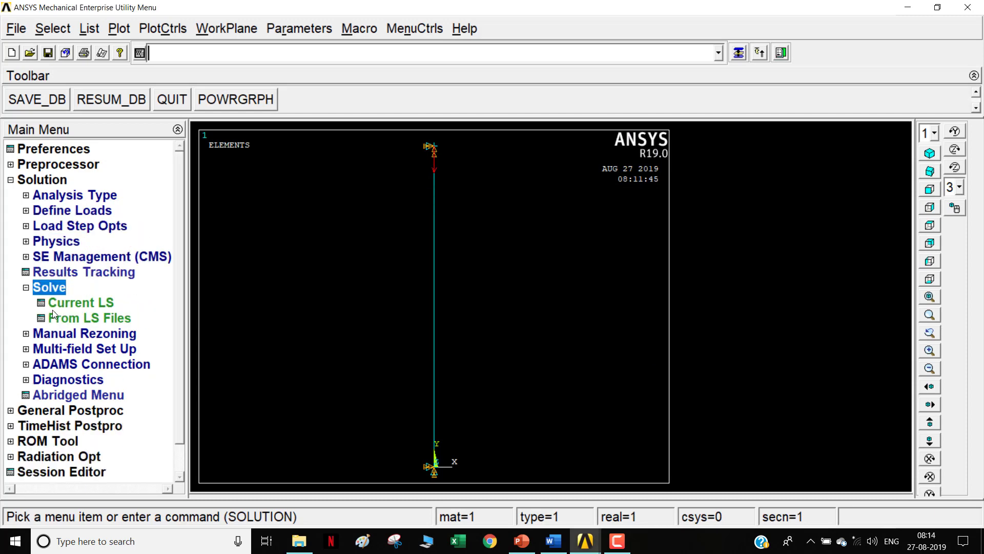
left_click(60, 303)
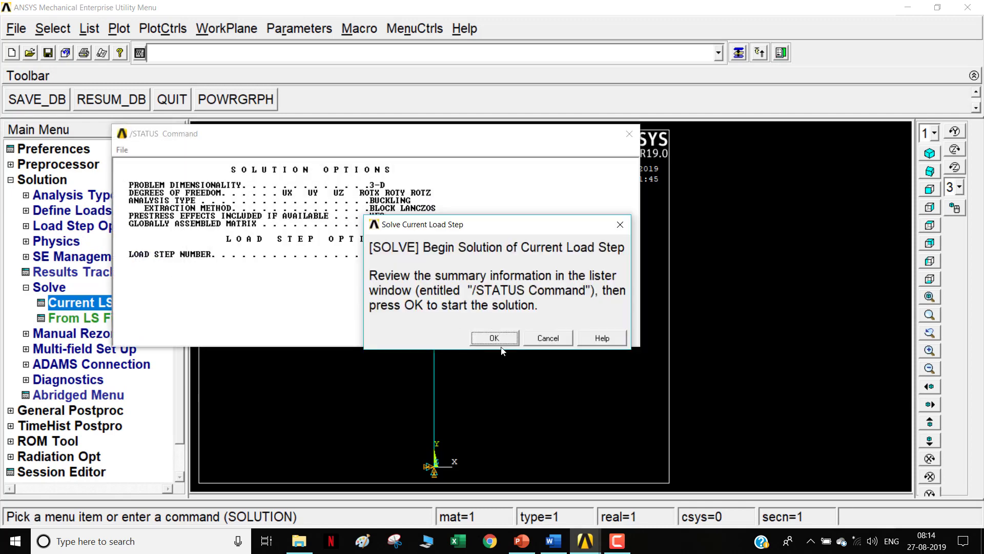
left_click(497, 338)
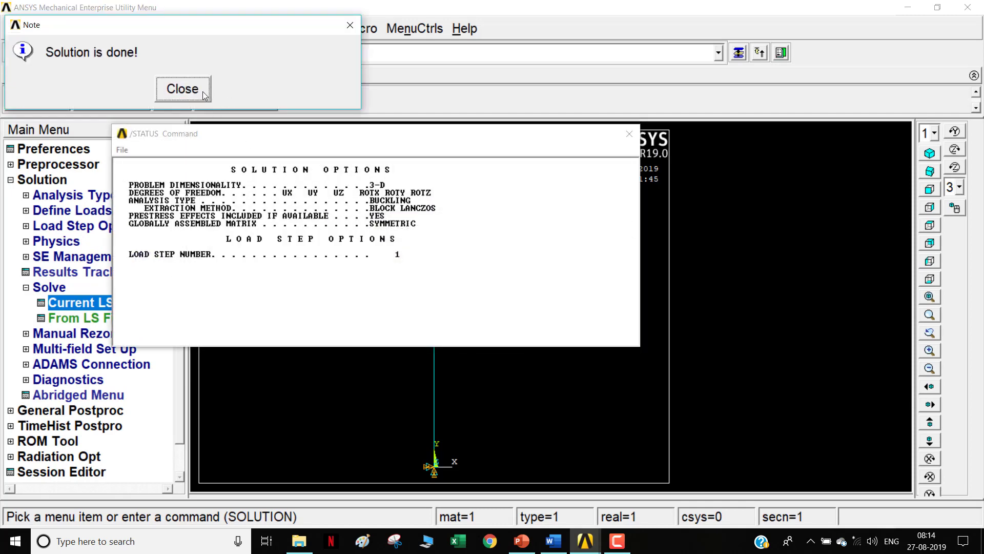
left_click(202, 91)
left_click(629, 133)
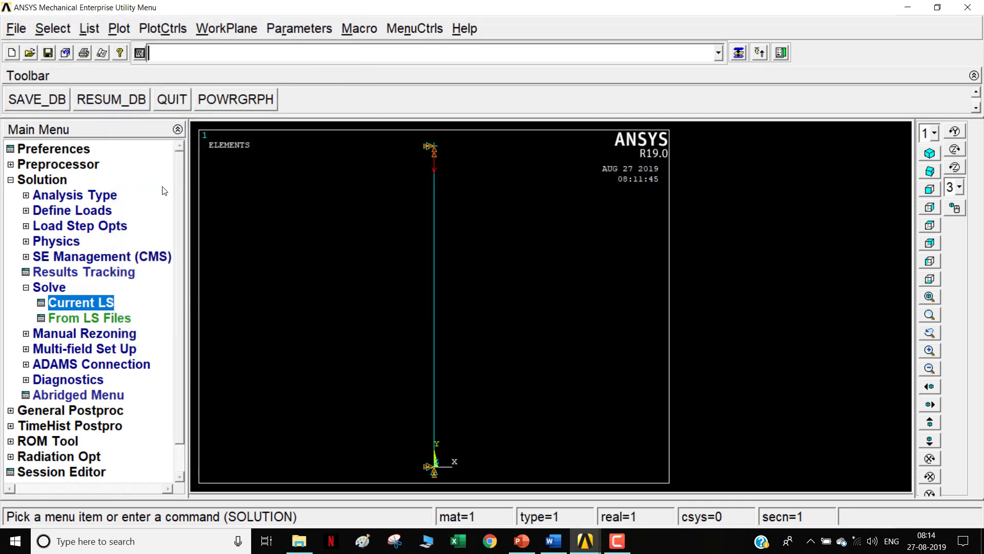
Step: Re-enter the solution phase with the Eigen Buckling analysis type and turn the expansion pass on
left_click(75, 195)
left_click(87, 210)
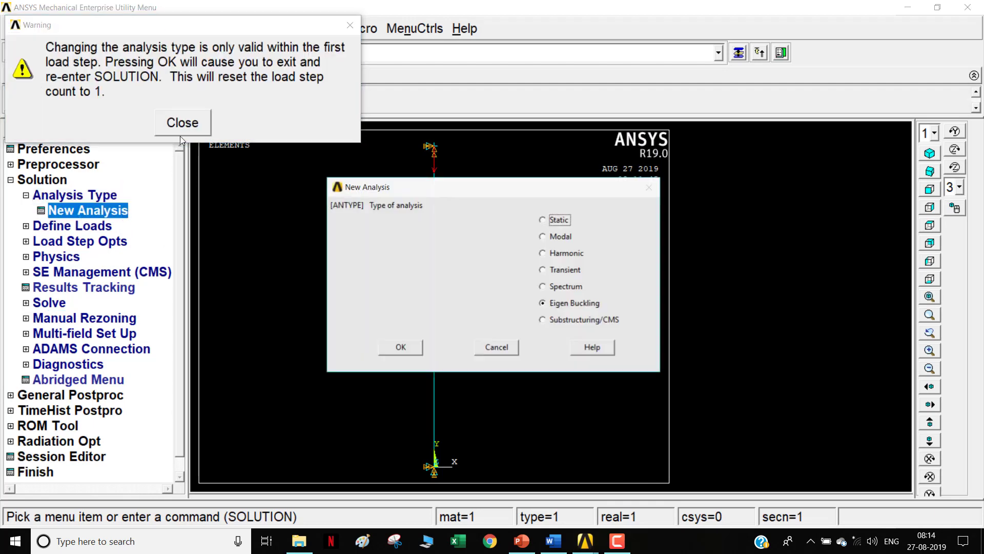
left_click(402, 352)
left_click(61, 180)
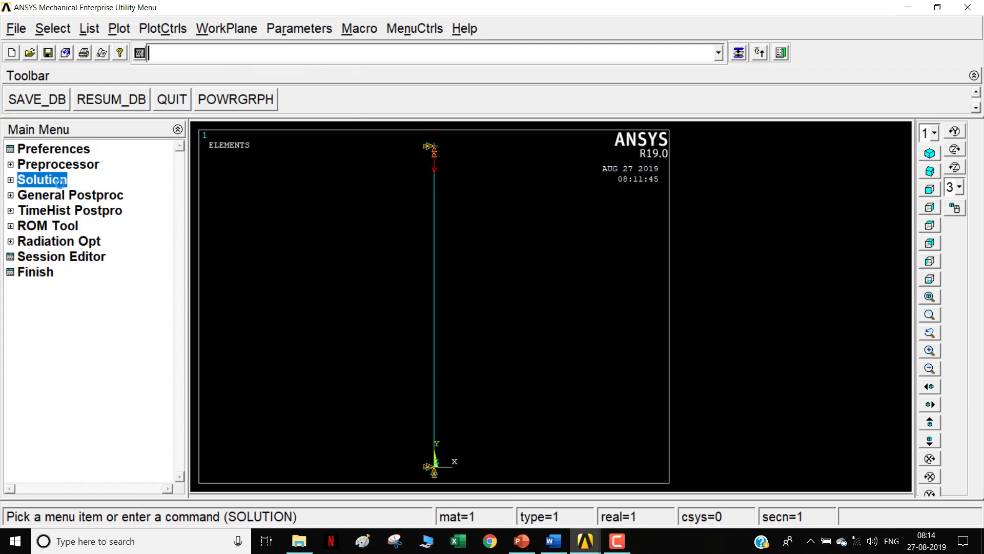
left_click(78, 226)
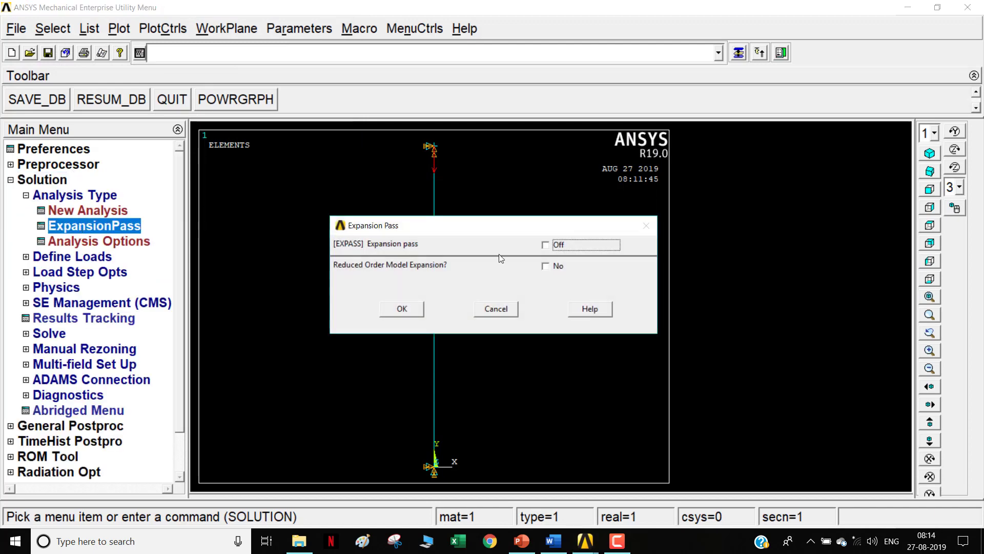
left_click(386, 309)
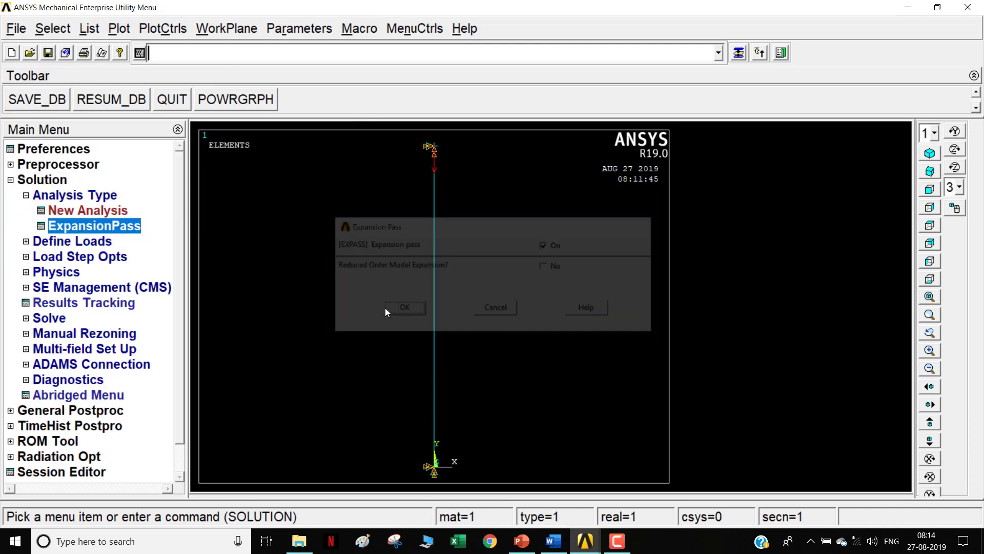
Step: In the load step options, set the number of modes to expand to 1 and collapse those options
left_click(72, 258)
left_click(108, 318)
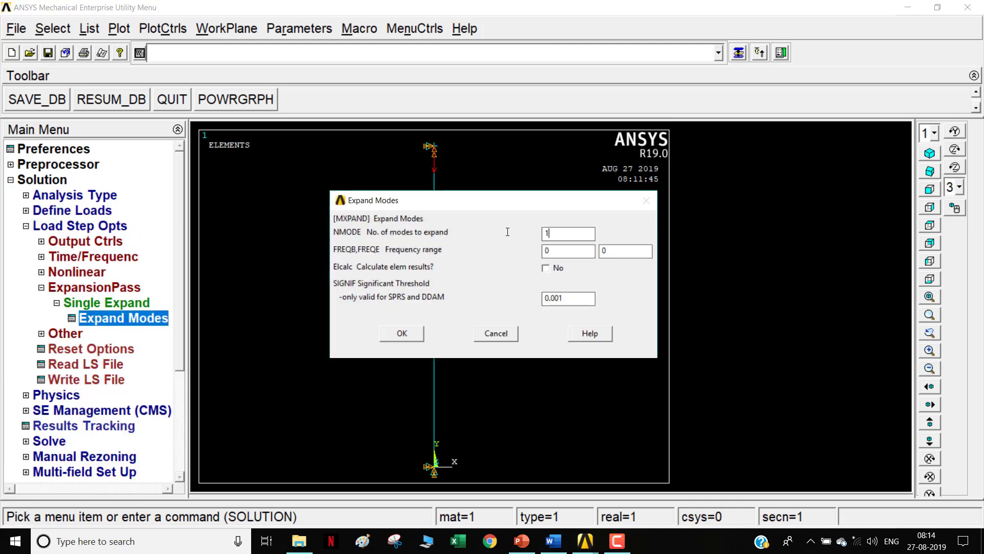
left_click(401, 334)
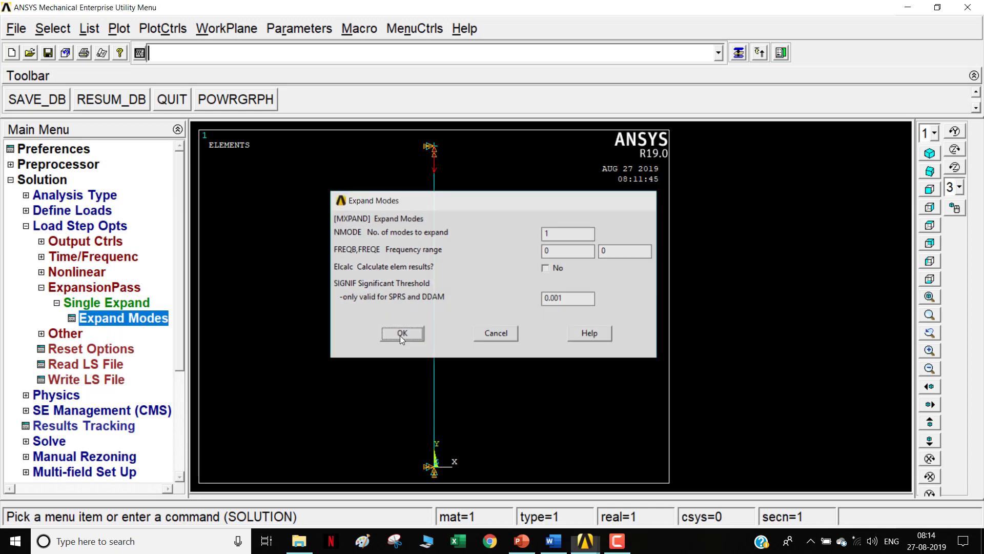
left_click(48, 226)
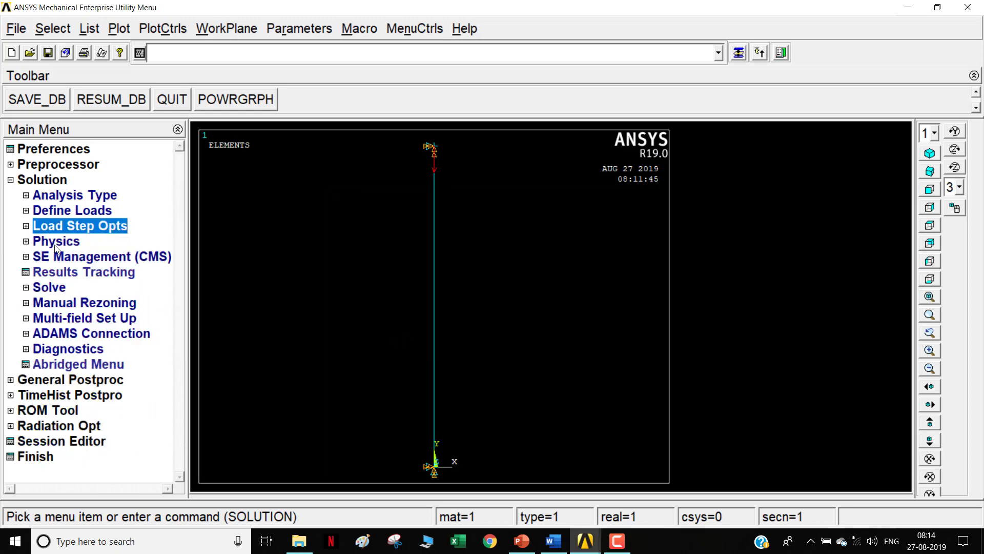
Step: Solve the current load step with the expansion pass and open the general postprocessor
left_click(50, 288)
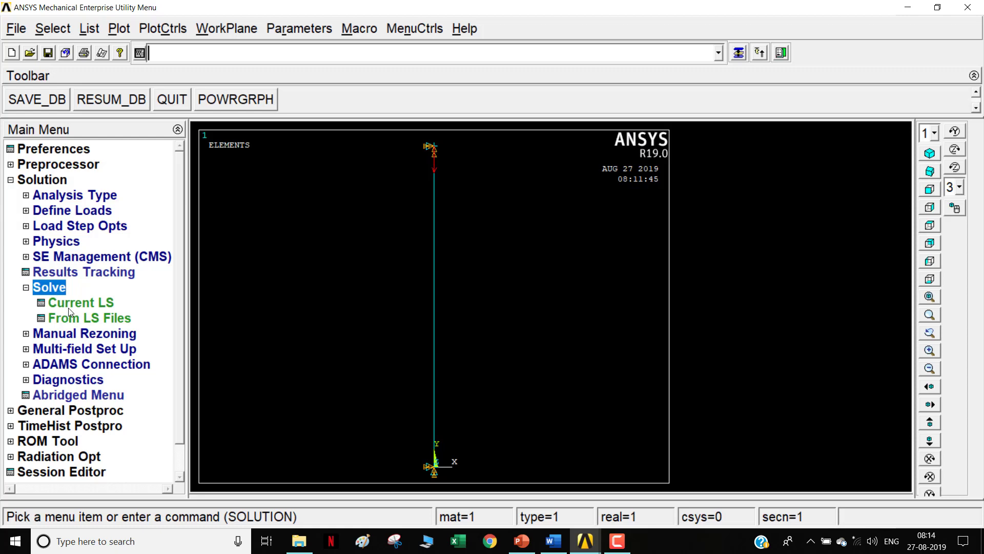
left_click(69, 306)
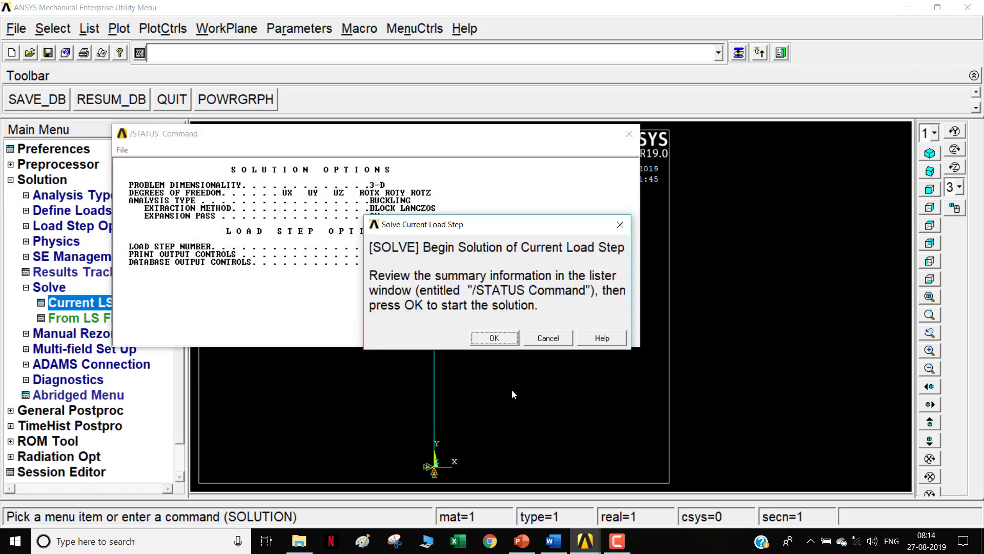
left_click(495, 339)
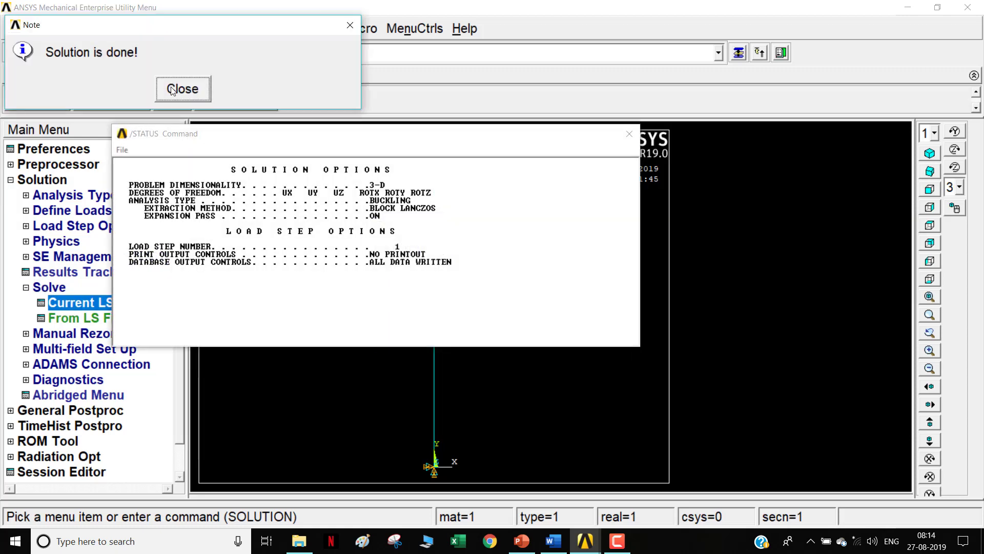
left_click(162, 83)
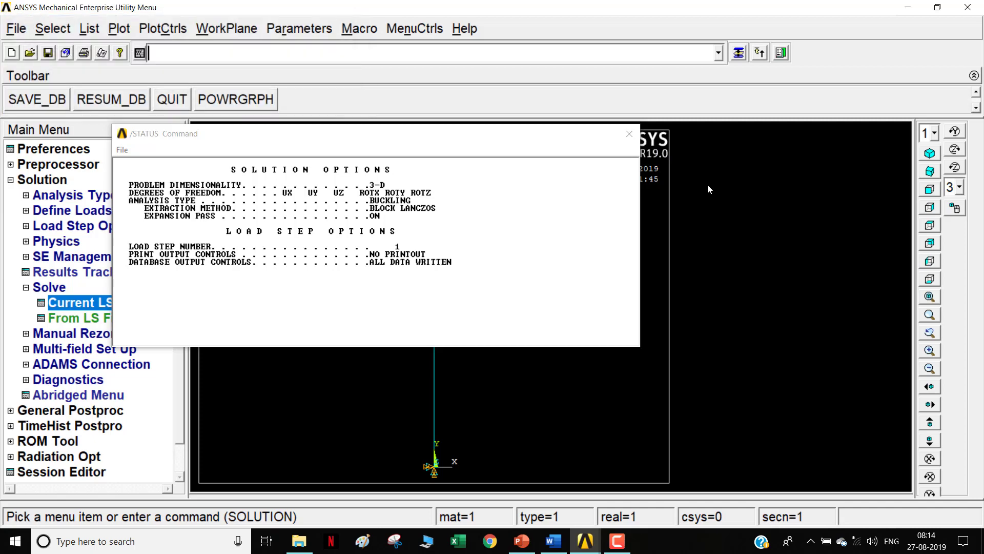
left_click(628, 133)
left_click(71, 410)
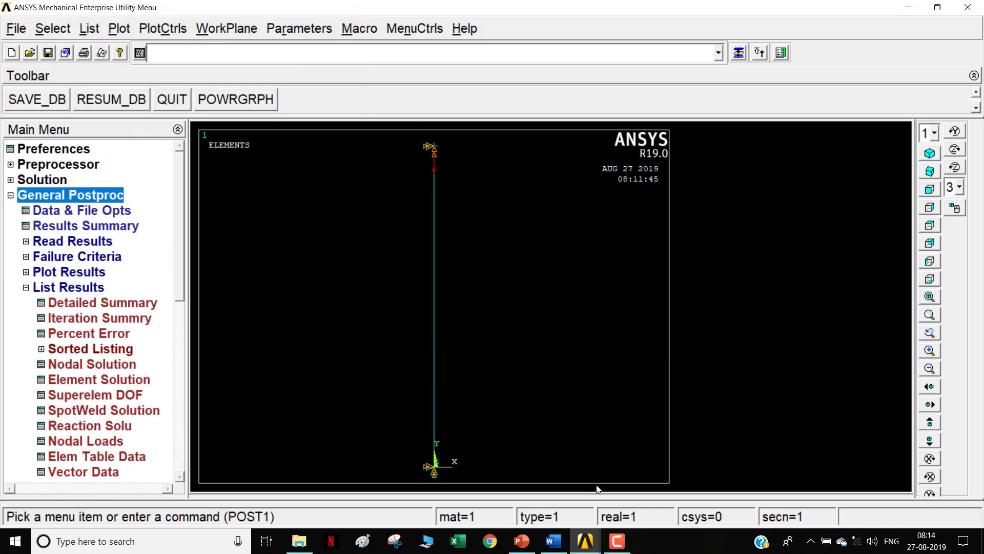
left_click(617, 541)
left_click(932, 491)
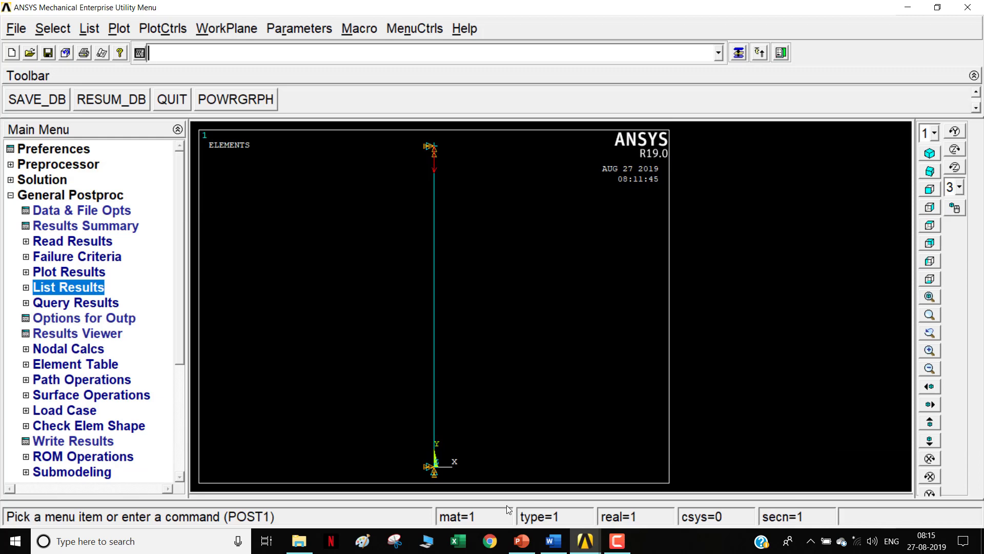
left_click(625, 545)
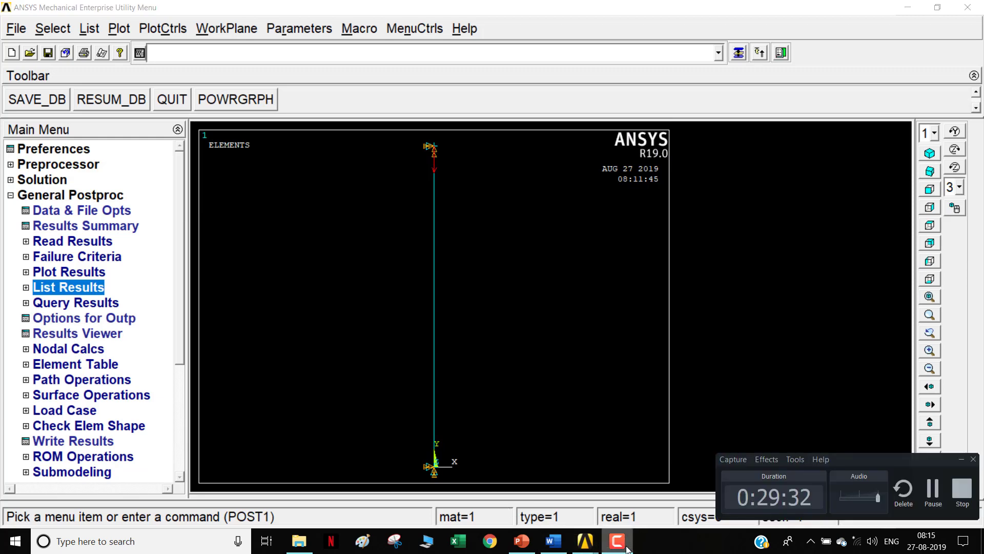
left_click(625, 546)
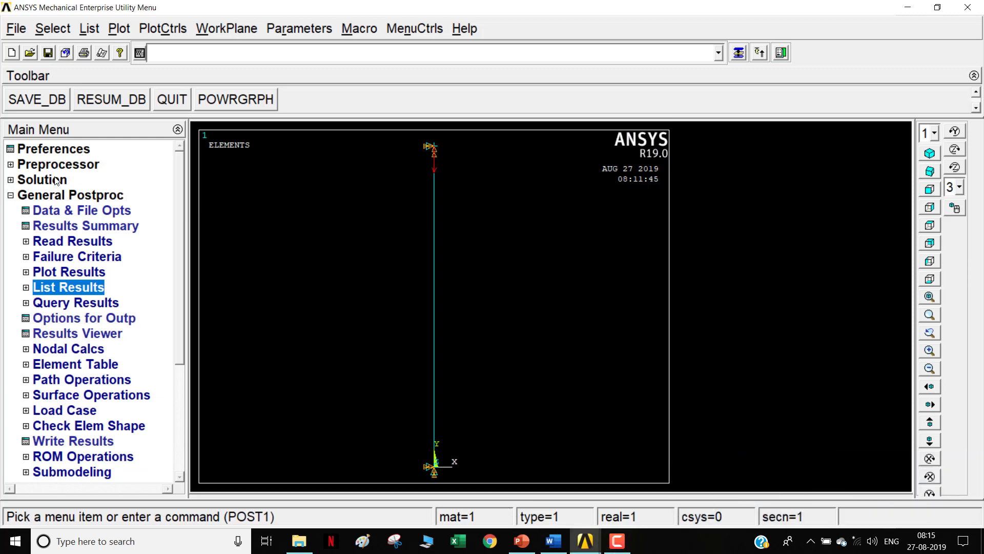
Step: Plot the nodal solution contour of the displacement vector sum with the deformed shape only
left_click(81, 272)
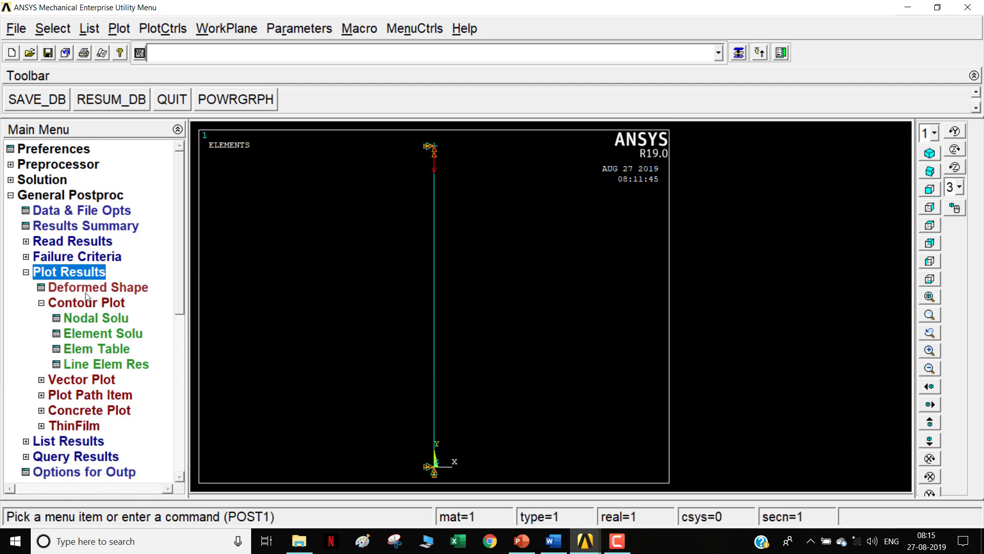
left_click(88, 317)
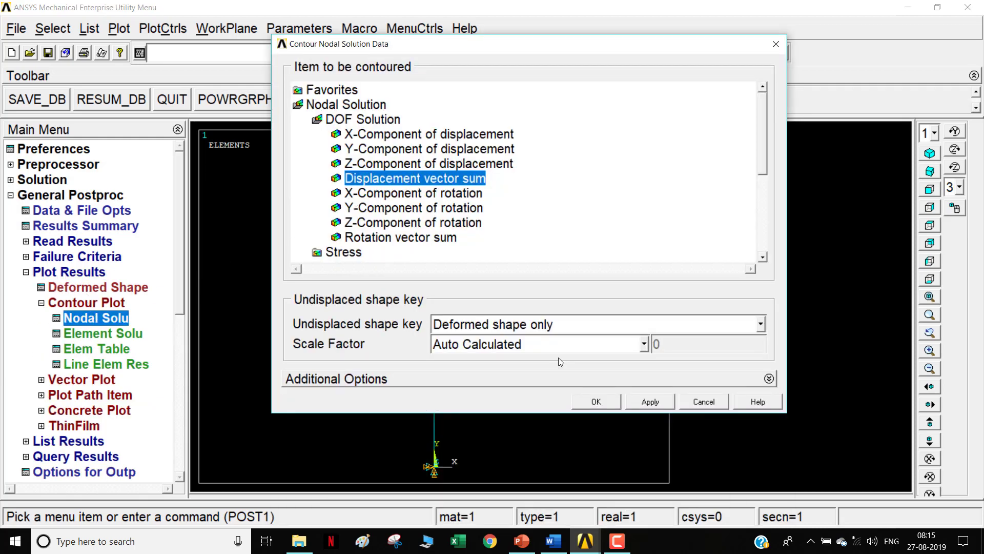
left_click(594, 401)
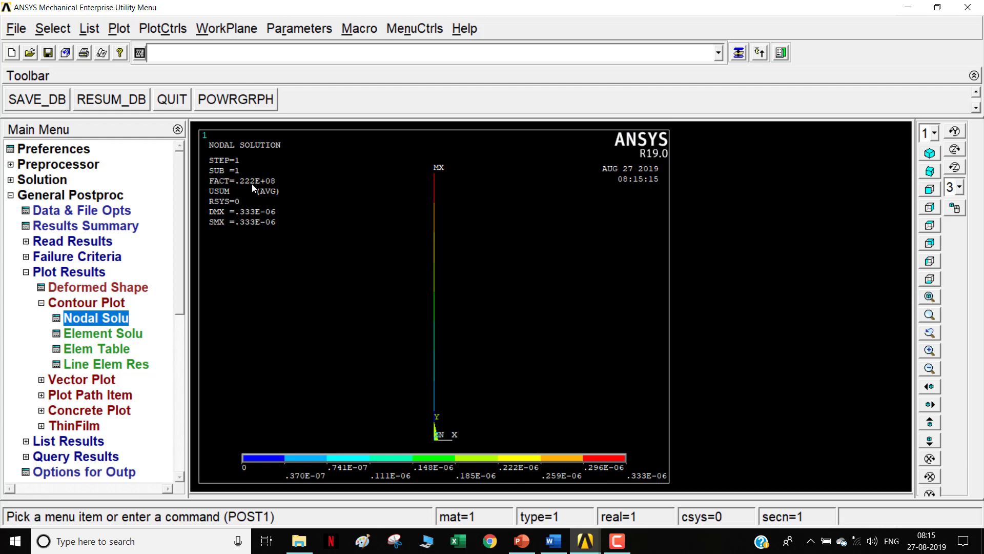
left_click(77, 272)
left_click(75, 272)
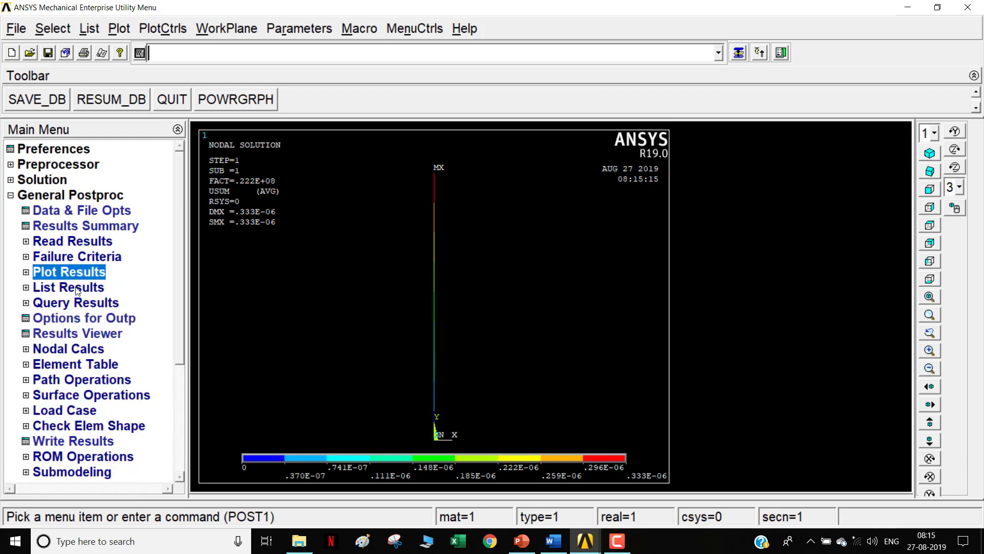
Step: List the detailed results summary and examine the TIME/FREQ value of set 1
left_click(77, 288)
left_click(80, 302)
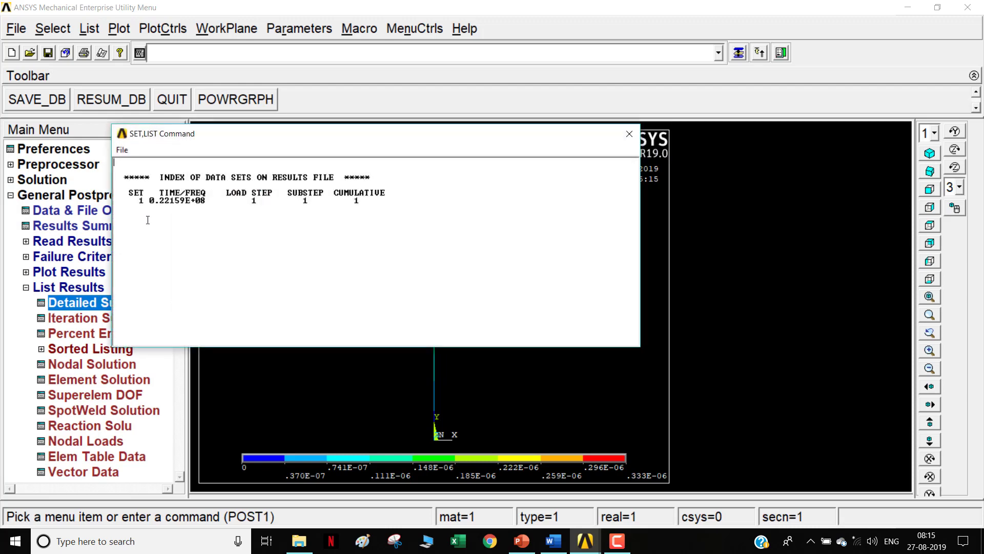
left_click_drag(151, 200, 217, 201)
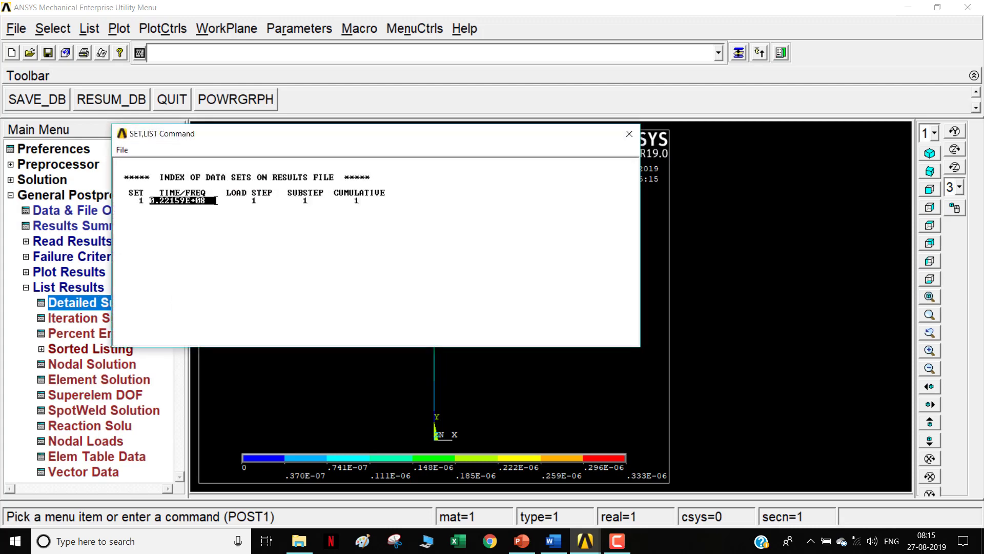
left_click(196, 208)
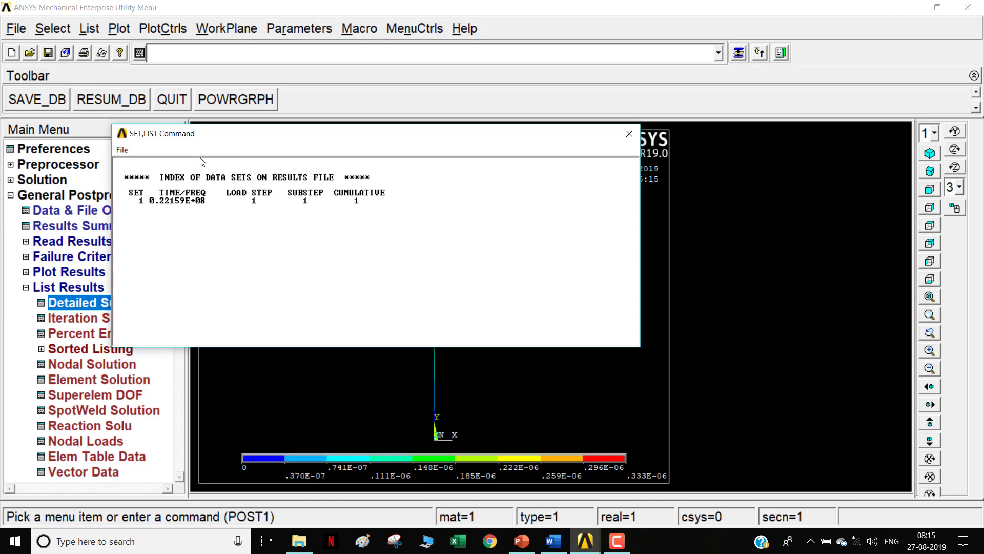
Step: Switch to the Word theoretical calculation, check the critical load for both ends hinged, and return to ANSYS
left_click(550, 548)
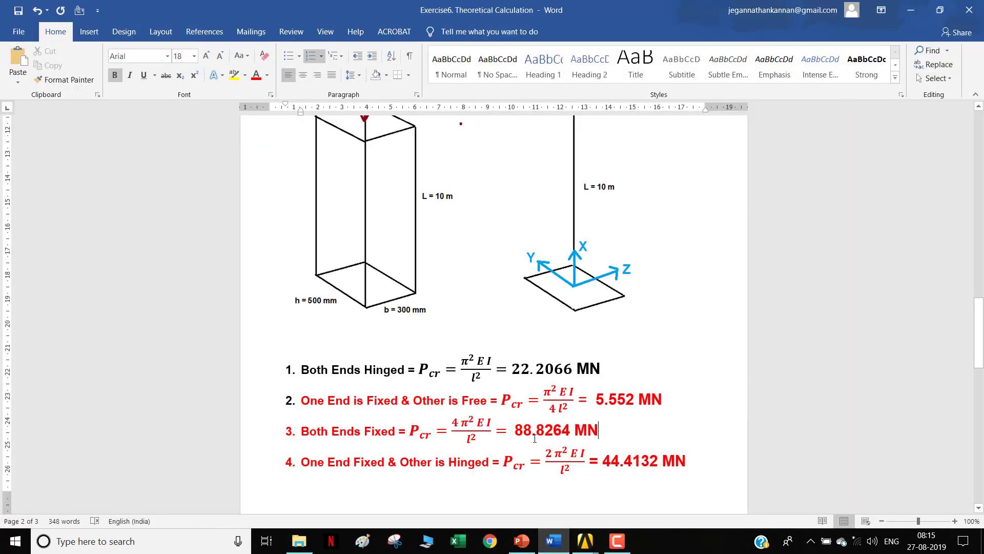
left_click(515, 369)
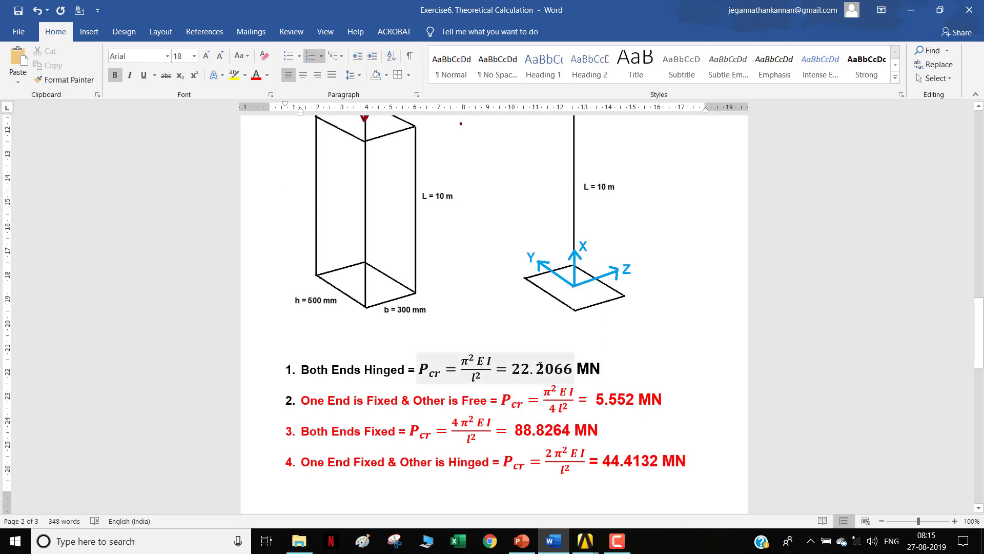
left_click(585, 542)
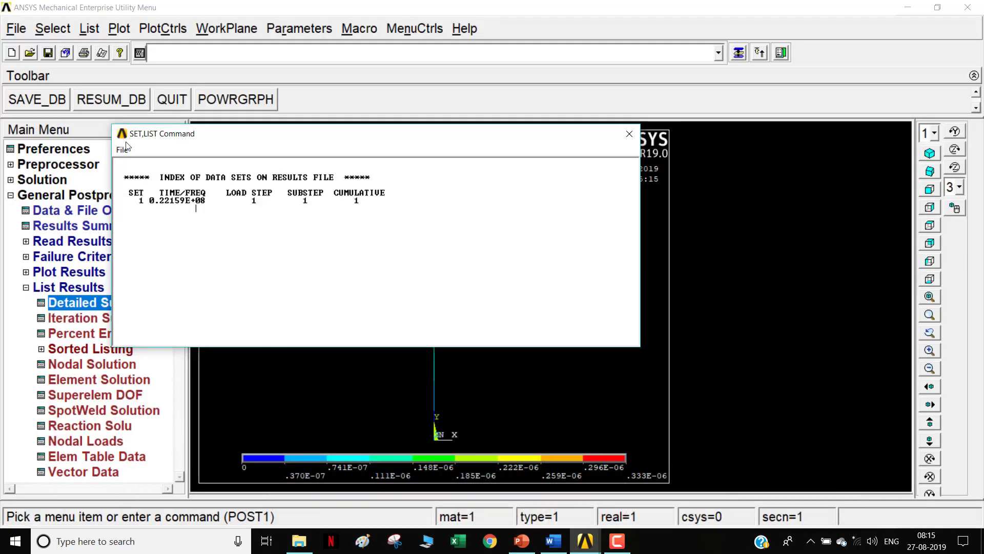
Step: Switch to the Word theoretical calculation and colour the whole "Both Ends Hinged" critical load line red
left_click(554, 547)
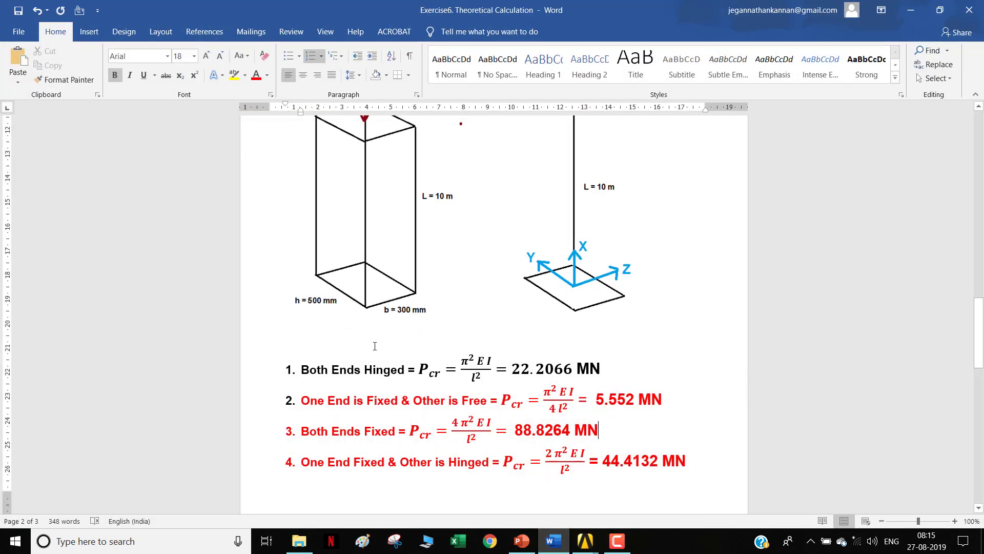
triple_click(363, 369)
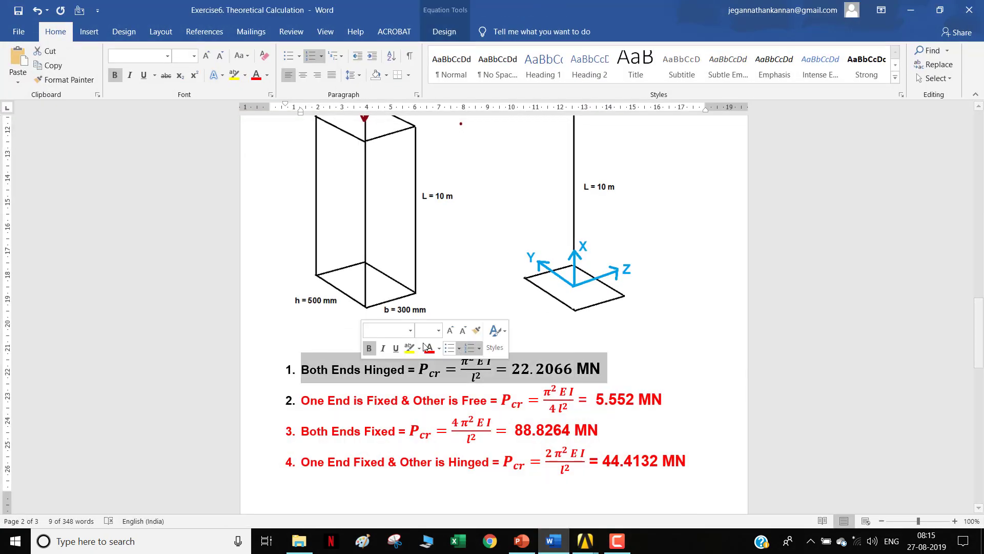
left_click(436, 348)
left_click(402, 400)
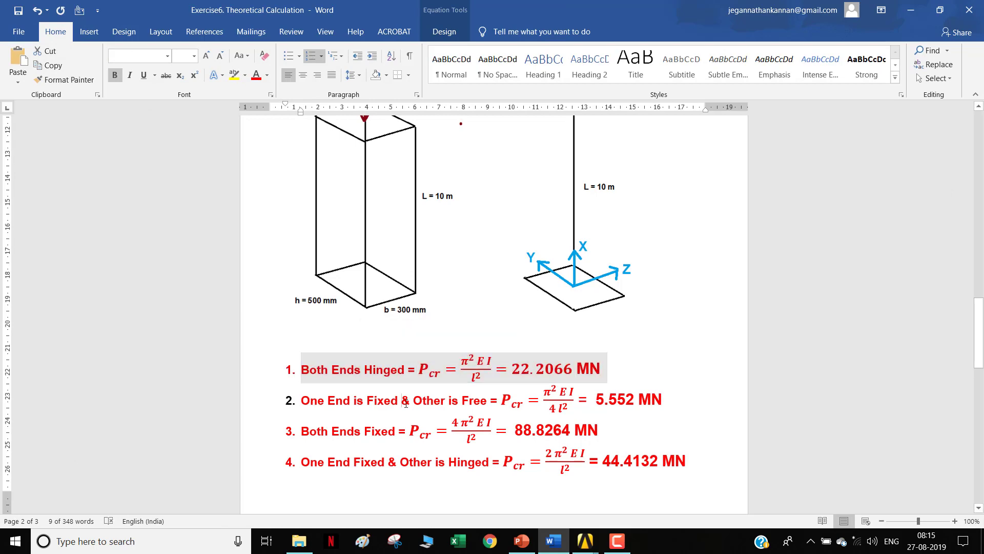
Step: Return to ANSYS and close the SET,LIST results listing
left_click(585, 541)
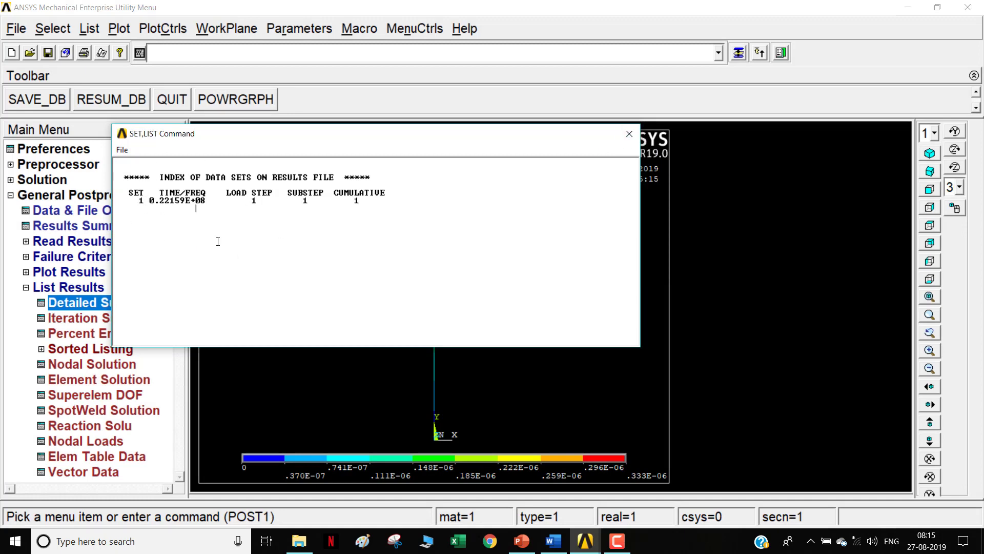
left_click(630, 135)
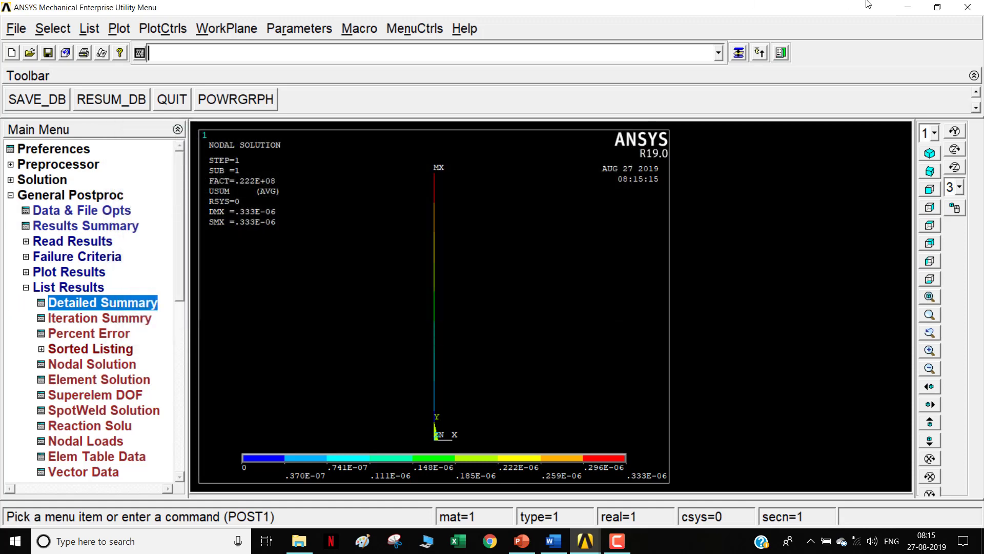
left_click(904, 7)
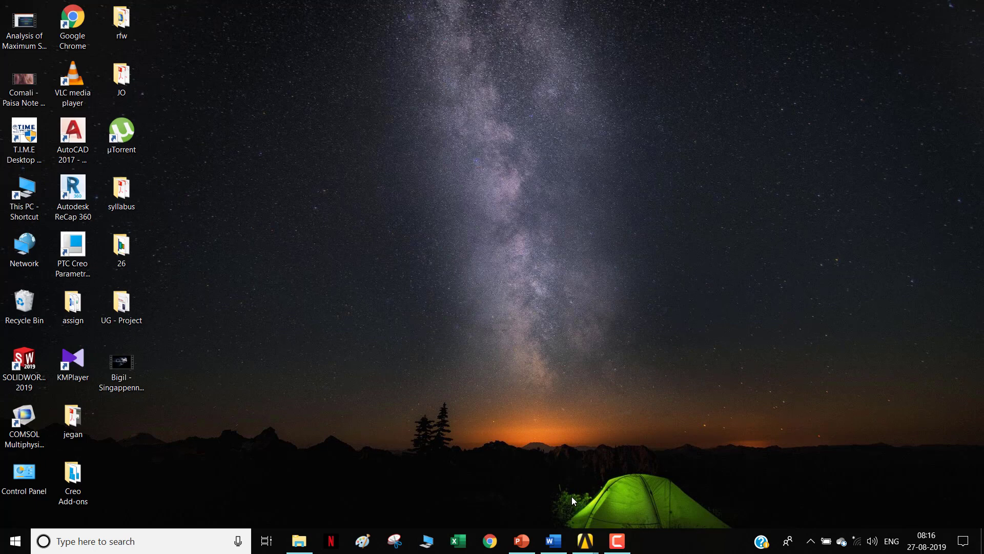
mouse_move(586, 541)
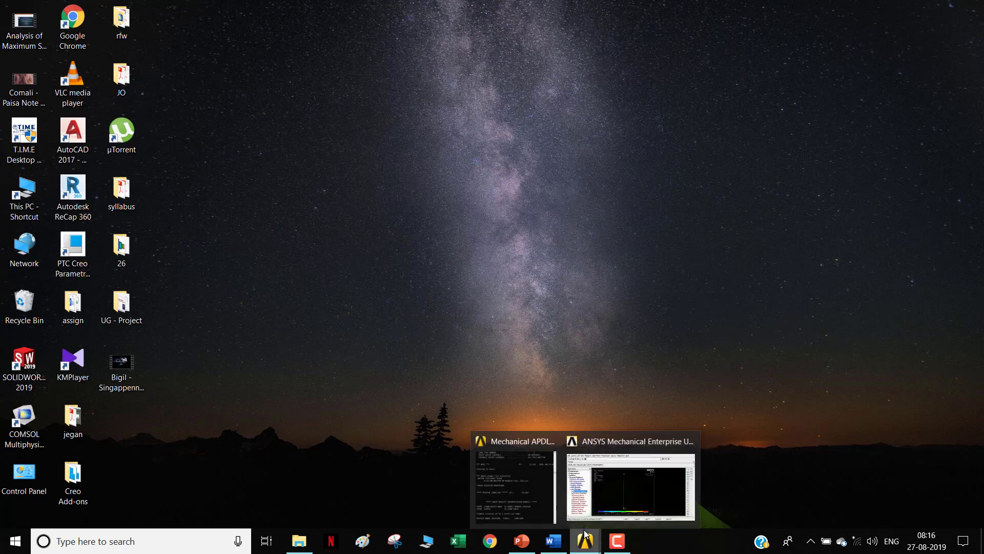
left_click(617, 494)
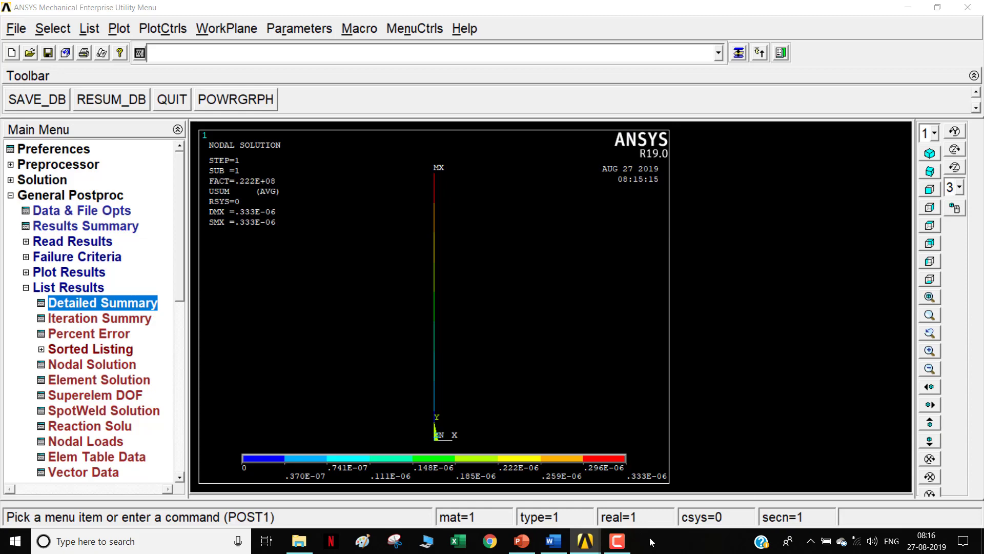
left_click(617, 545)
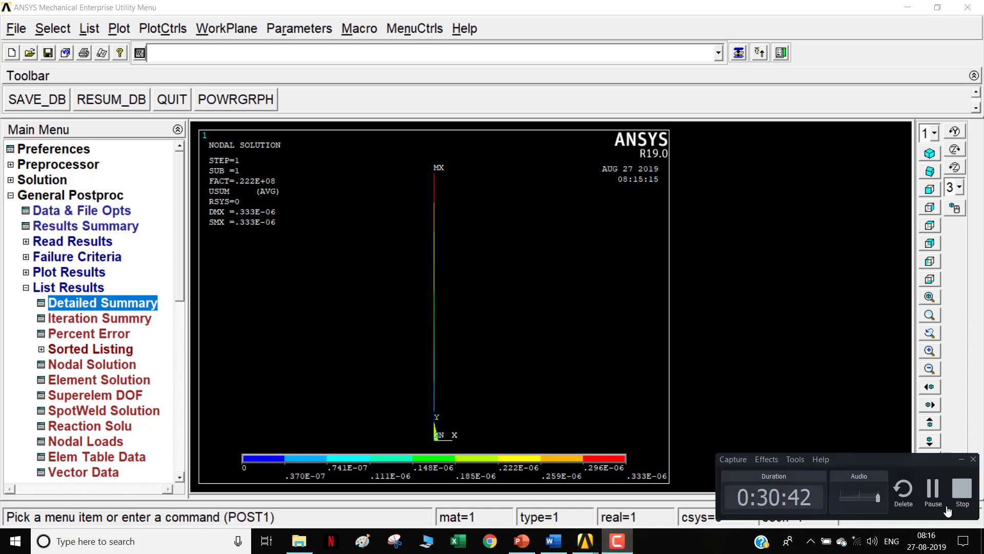